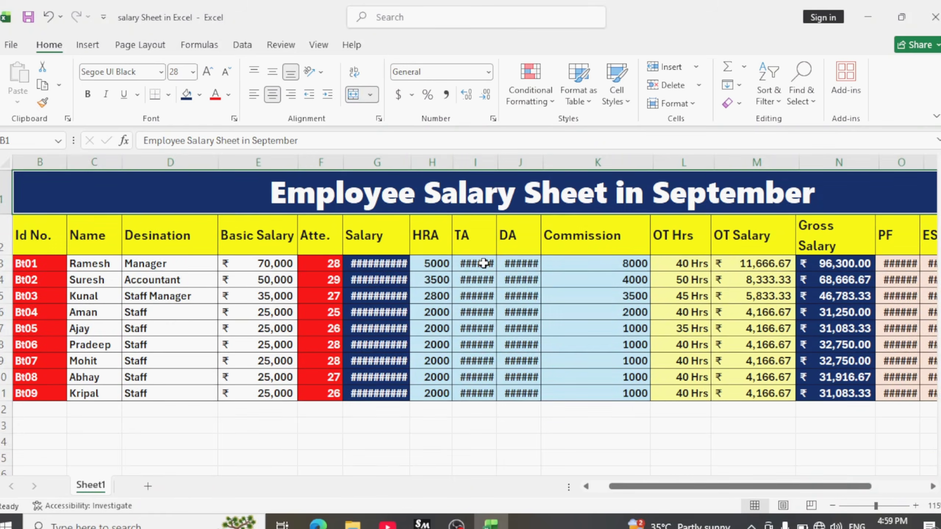
# Review the employee salary table's columns from Id No. through Salary, including the Basic Salary, Atte. and Salary entries.
pyautogui.scroll(2, 487, 269)
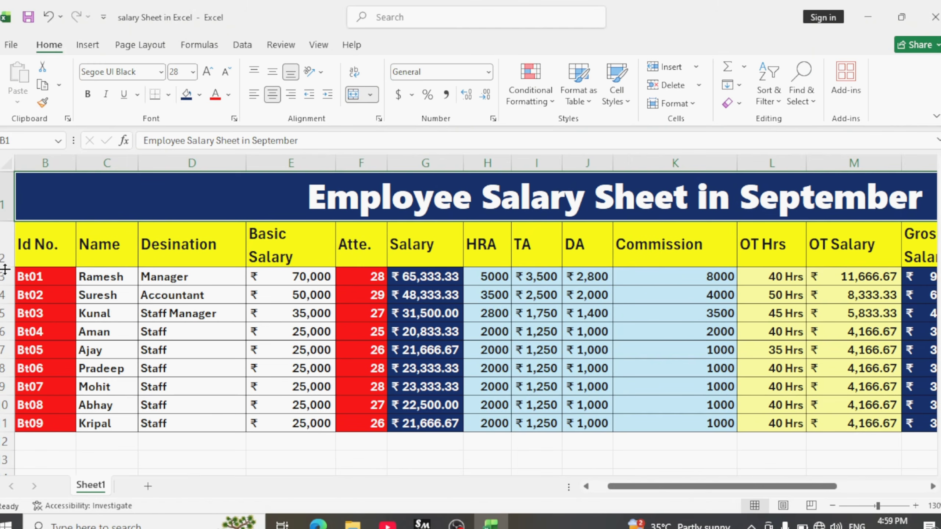
pyautogui.moveTo(31, 245); pyautogui.dragTo(35, 364)
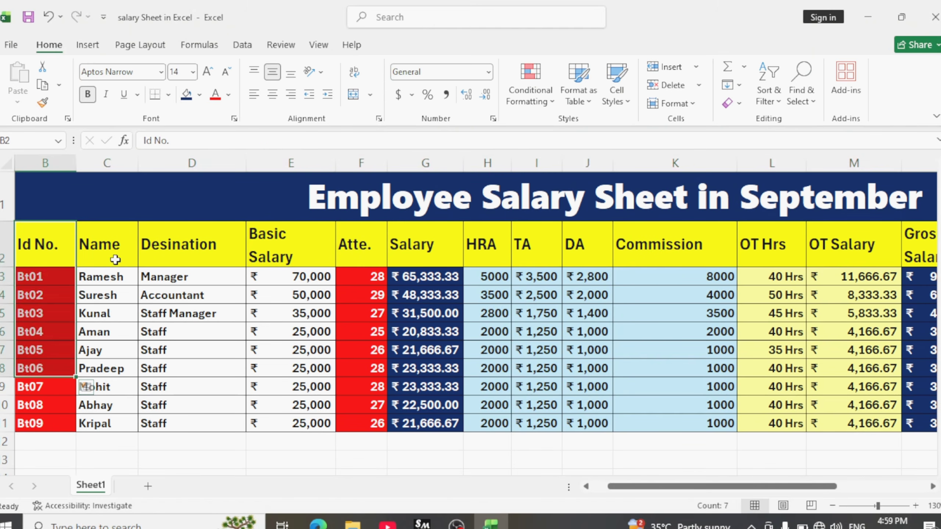
pyautogui.click(120, 367)
pyautogui.moveTo(151, 246); pyautogui.dragTo(190, 423)
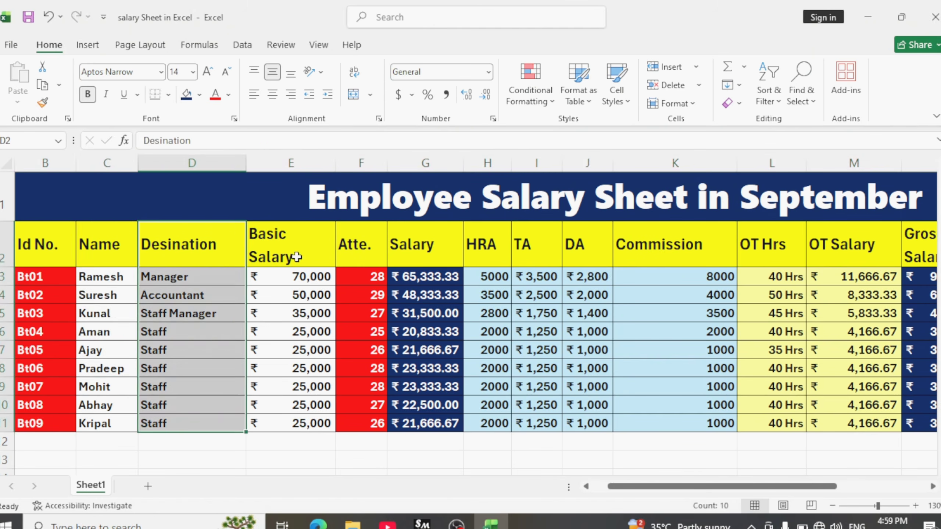
pyautogui.moveTo(294, 258); pyautogui.dragTo(315, 424)
pyautogui.moveTo(352, 228); pyautogui.dragTo(367, 421)
pyautogui.moveTo(409, 247); pyautogui.dragTo(431, 421)
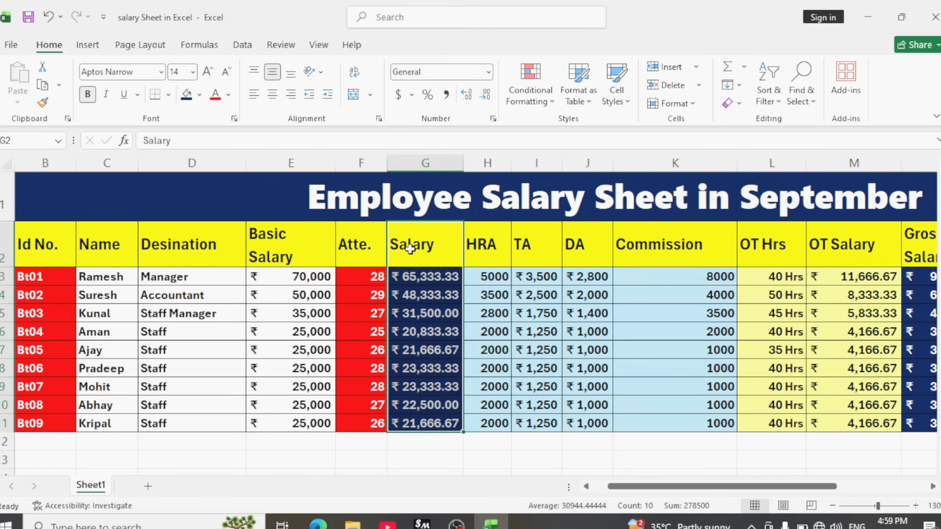
pyautogui.click(384, 254)
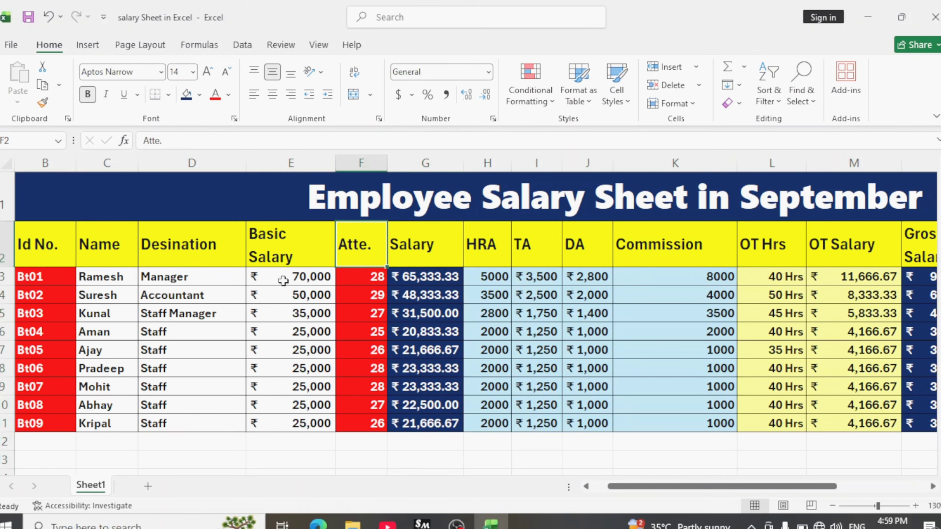
pyautogui.moveTo(278, 278); pyautogui.dragTo(294, 383)
pyautogui.moveTo(404, 277); pyautogui.dragTo(424, 405)
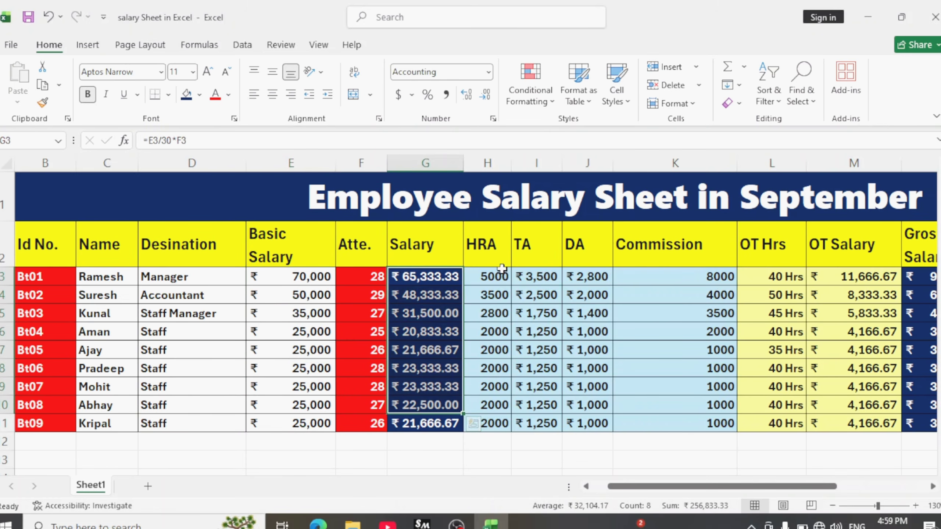
# Review the HRA, TA, DA, Commission, OT Hrs, OT Salary and Gross Salary columns of the salary table.
pyautogui.moveTo(490, 276); pyautogui.dragTo(492, 388)
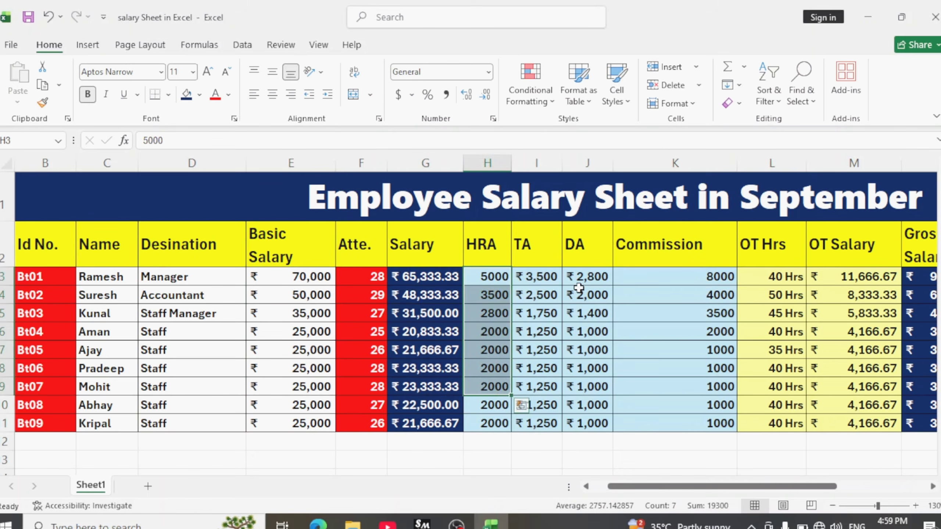
pyautogui.moveTo(551, 274); pyautogui.dragTo(545, 350)
pyautogui.moveTo(582, 293); pyautogui.dragTo(587, 350)
pyautogui.click(480, 252)
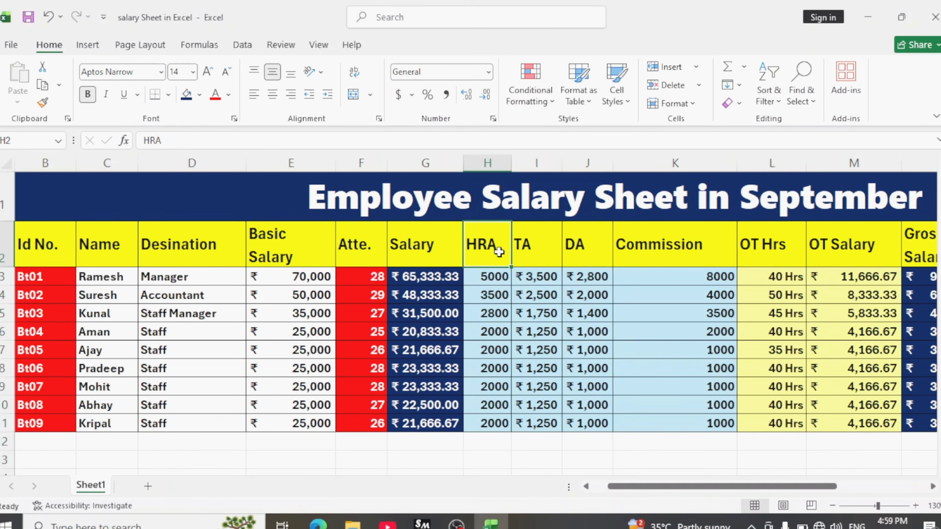
pyautogui.click(527, 245)
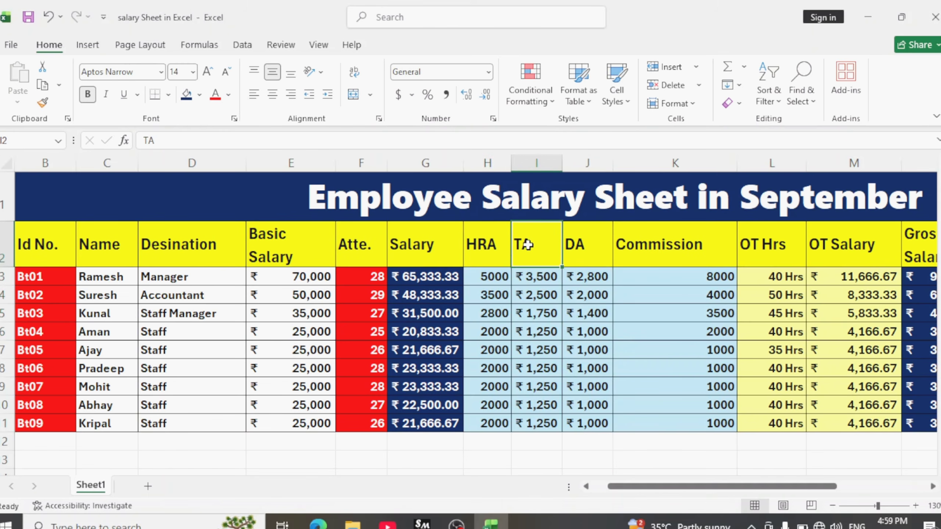
pyautogui.click(595, 246)
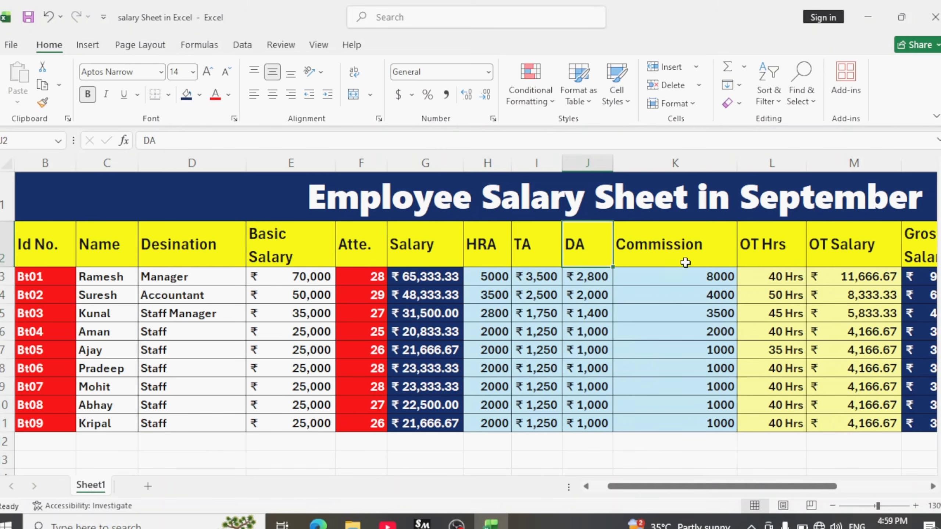
pyautogui.click(700, 276)
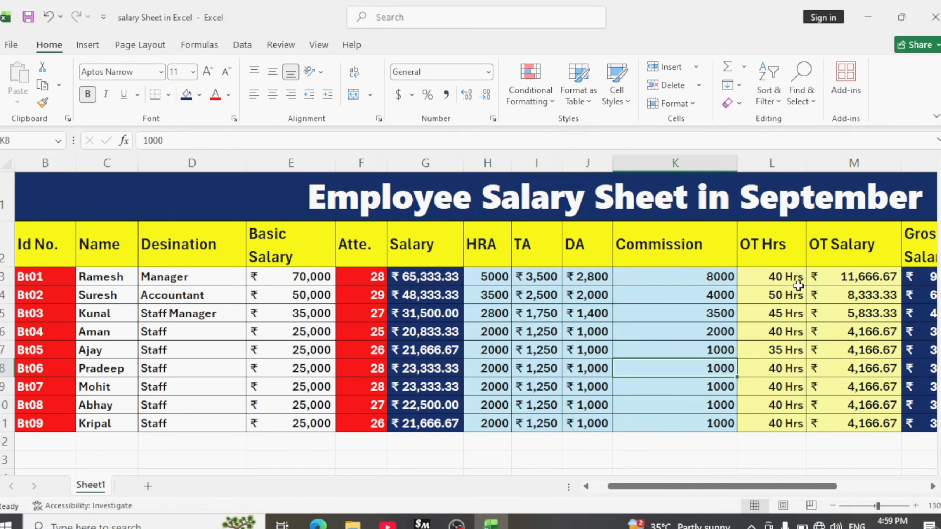
pyautogui.moveTo(780, 277); pyautogui.dragTo(770, 426)
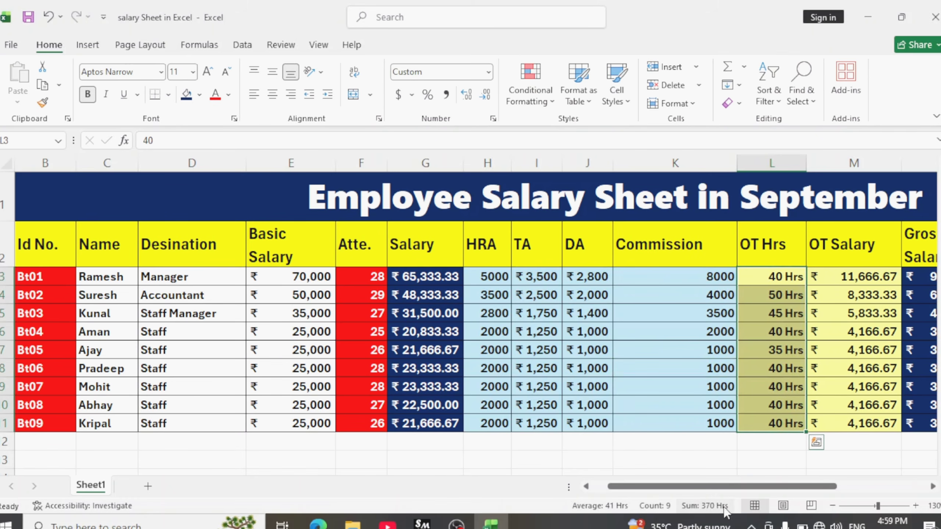
pyautogui.moveTo(725, 488); pyautogui.dragTo(810, 488)
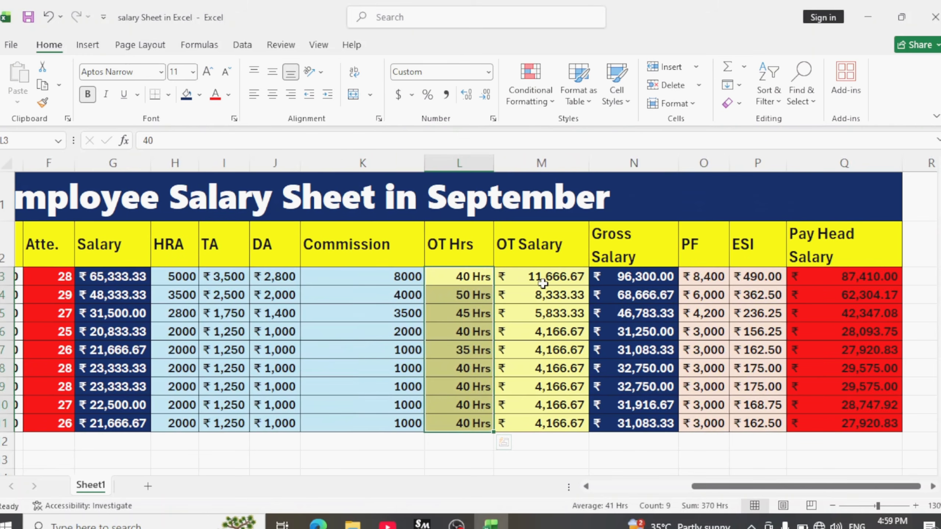
pyautogui.moveTo(542, 278); pyautogui.dragTo(557, 421)
pyautogui.moveTo(643, 277); pyautogui.dragTo(653, 409)
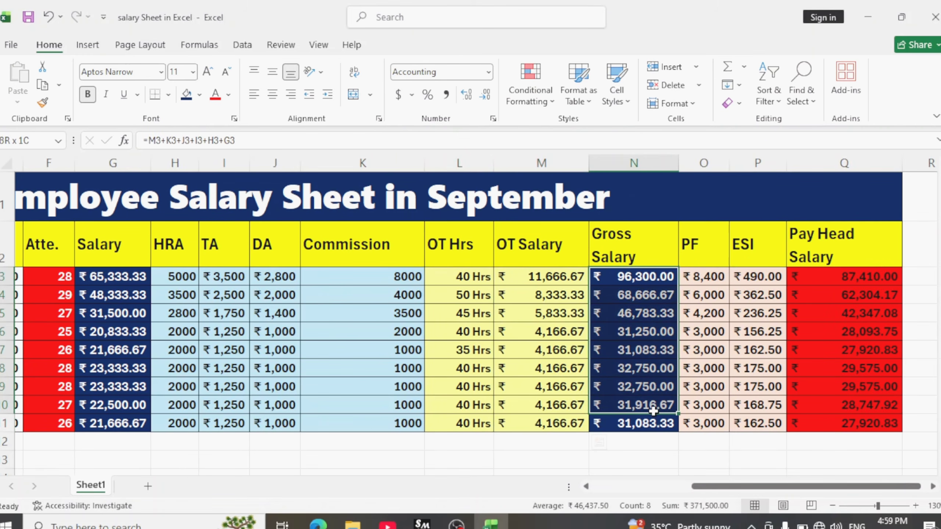
# Inspect the first employee's cells from Salary through ESI to see how gross salary, PF and ESI are calculated.
pyautogui.click(193, 276)
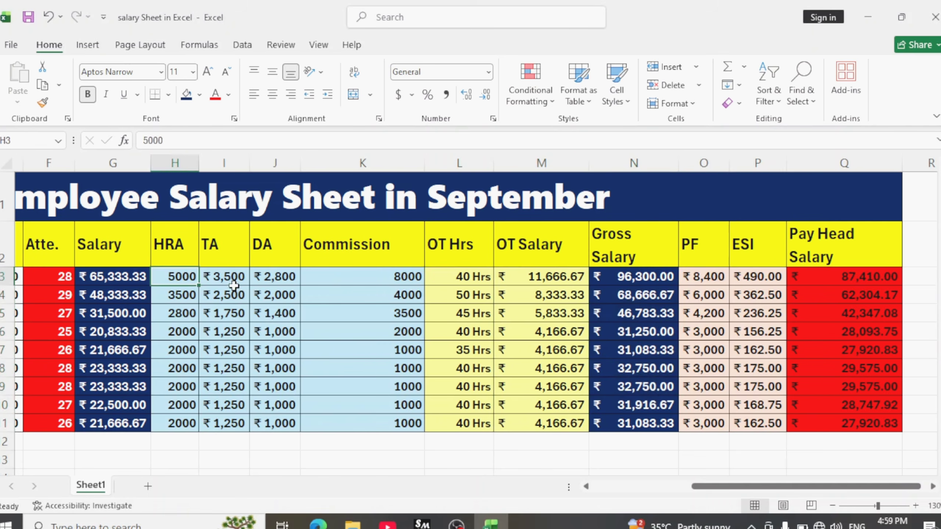
pyautogui.click(222, 295)
pyautogui.click(119, 274)
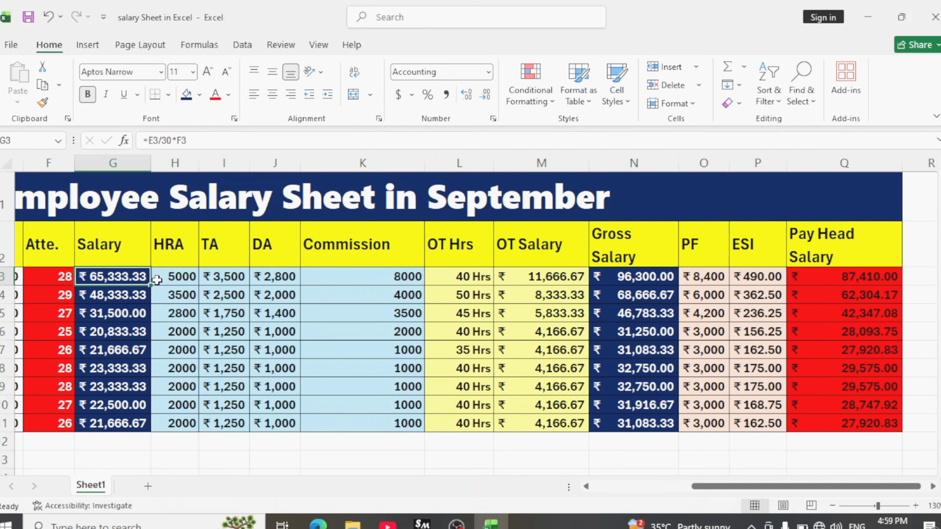
pyautogui.click(179, 278)
pyautogui.click(223, 278)
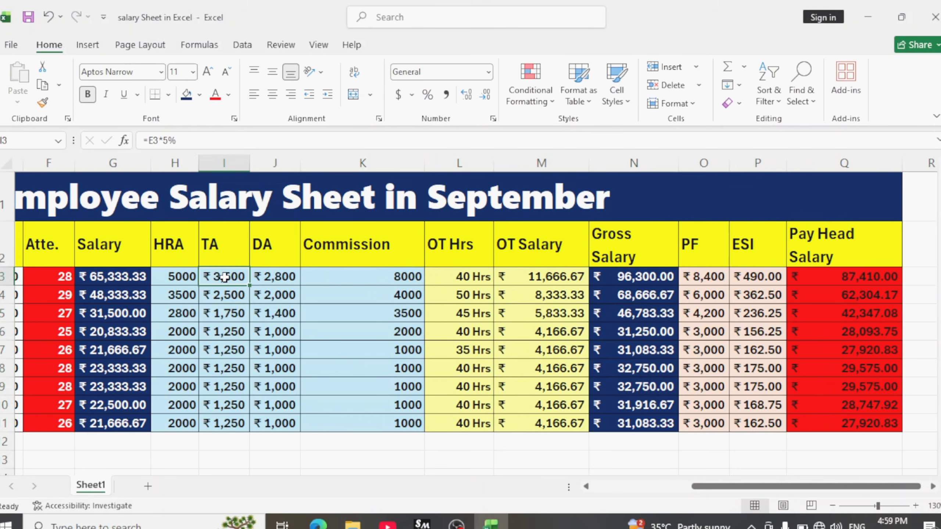
pyautogui.click(272, 278)
pyautogui.click(361, 284)
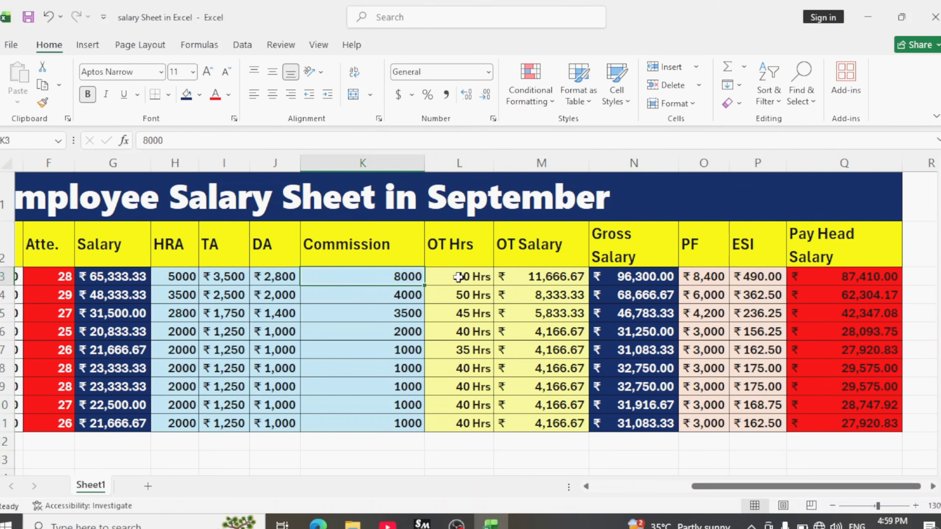
pyautogui.click(543, 276)
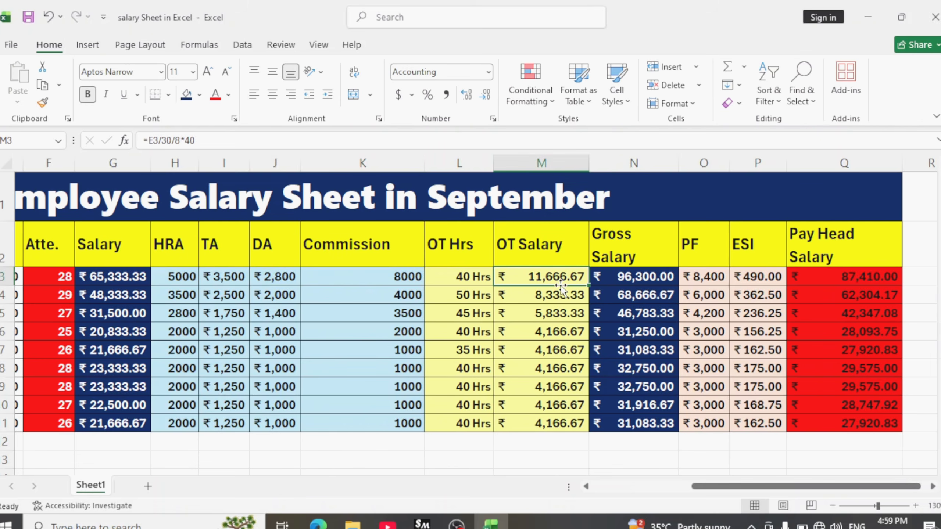
pyautogui.click(618, 276)
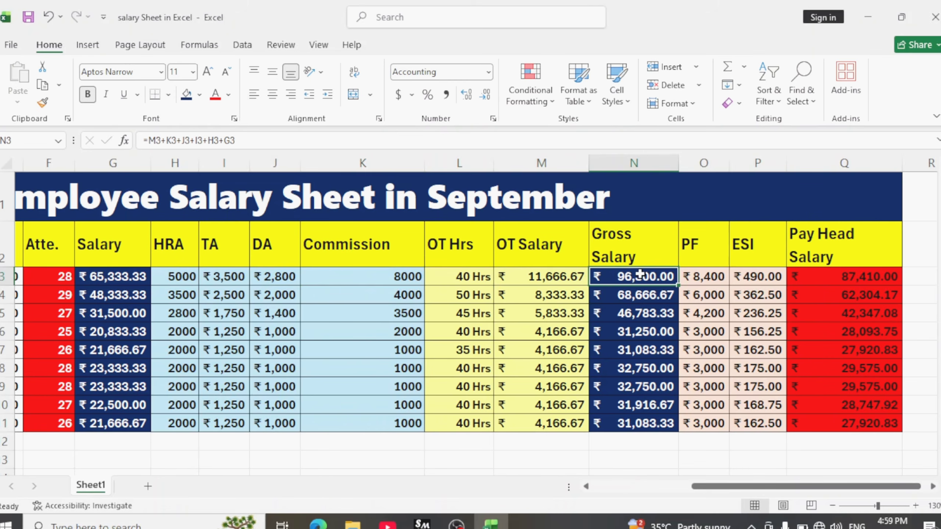
pyautogui.click(706, 277)
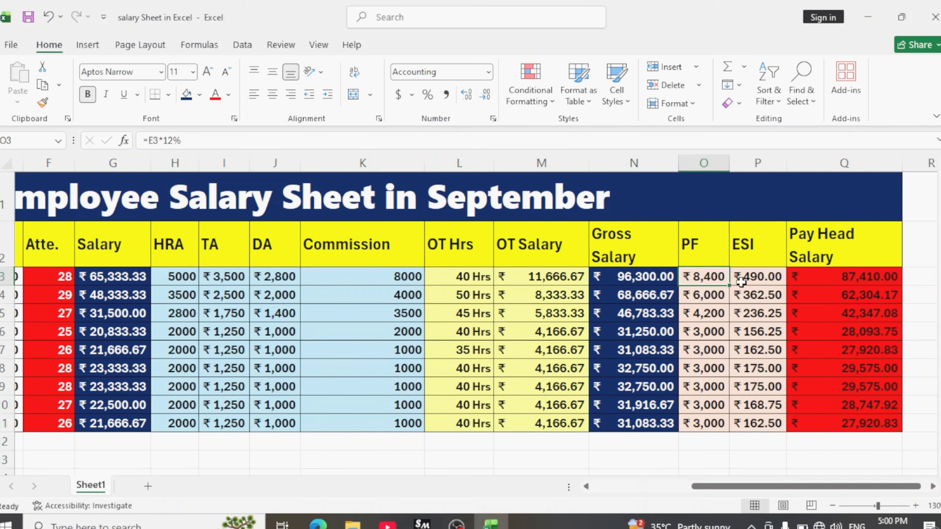
pyautogui.click(753, 278)
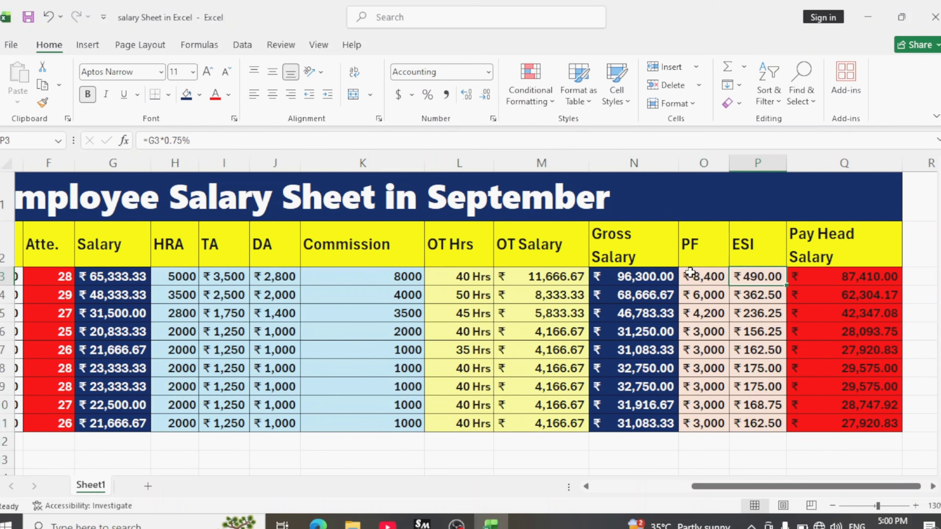
# Examine the allowance and overtime headings, the PF and ESI deduction headings, and the Pay Head Salary formulas.
pyautogui.click(773, 239)
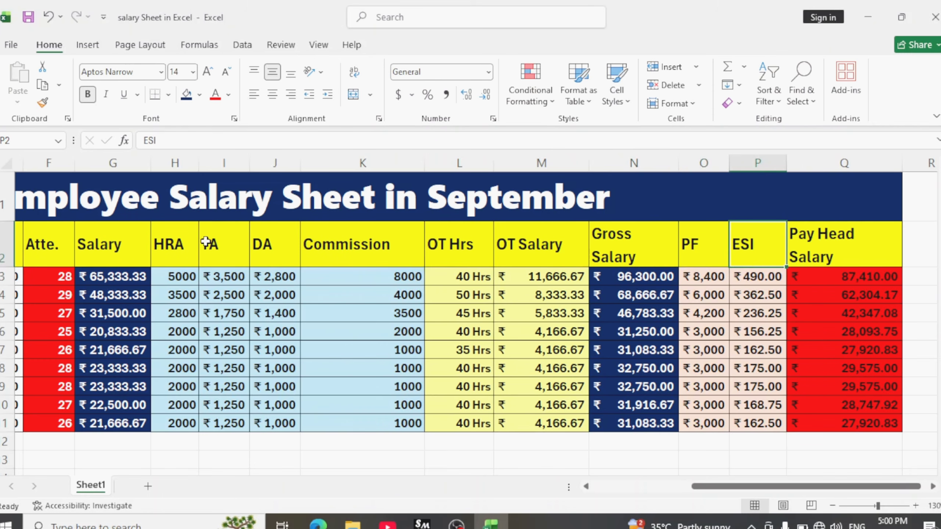
pyautogui.moveTo(174, 242); pyautogui.dragTo(521, 248)
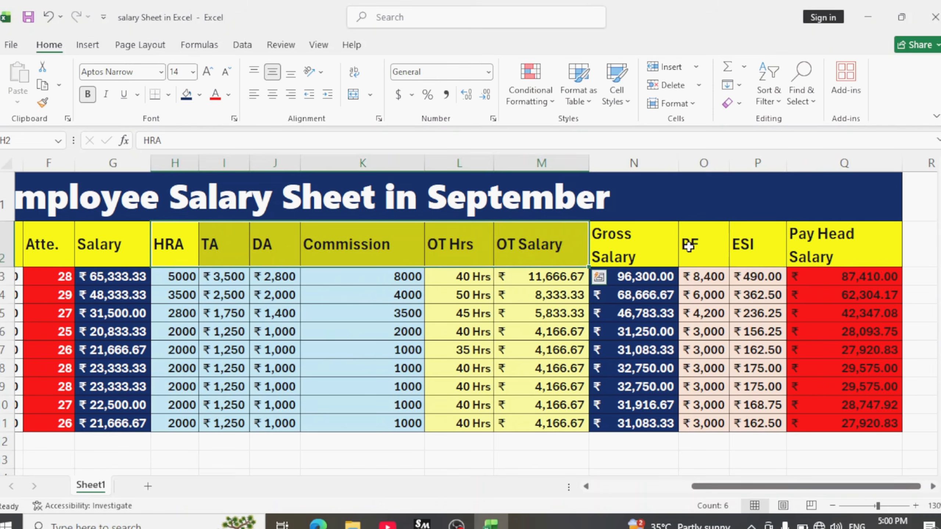
pyautogui.moveTo(704, 244); pyautogui.dragTo(728, 249)
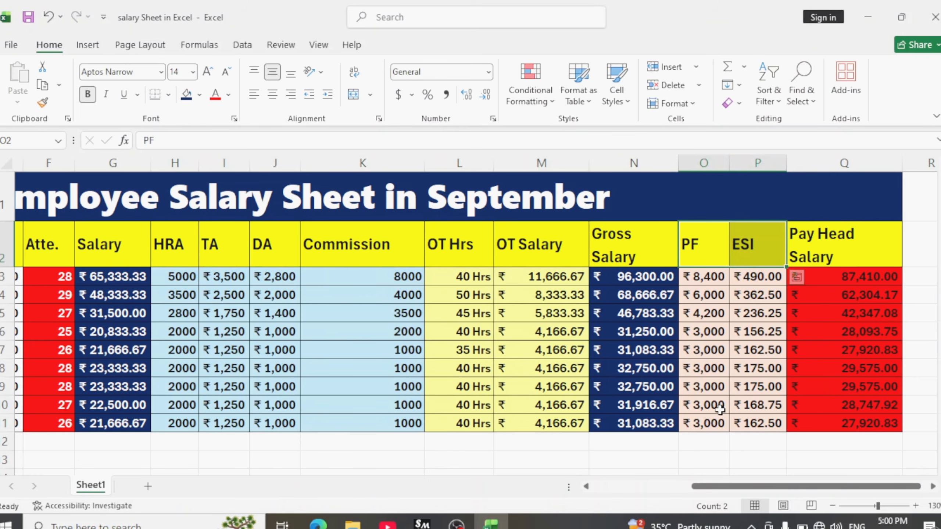
pyautogui.click(800, 254)
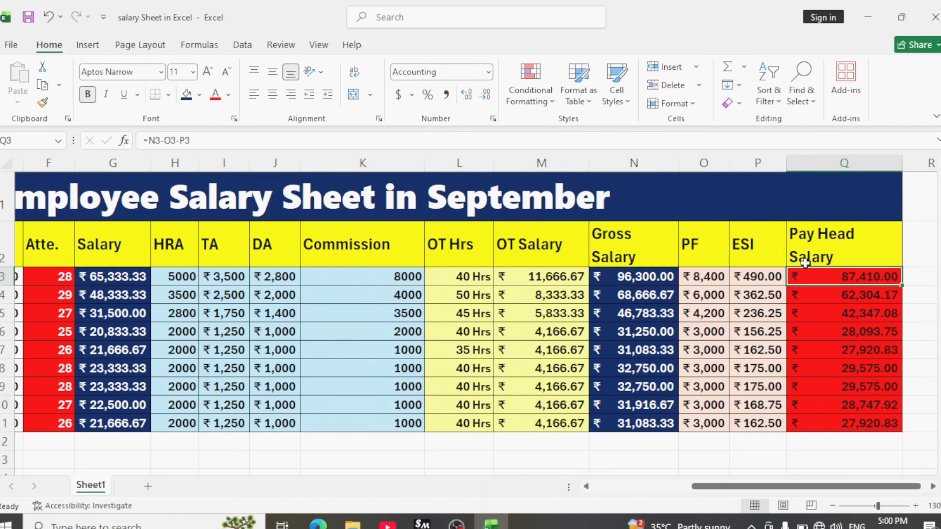
pyautogui.click(820, 311)
pyautogui.click(815, 244)
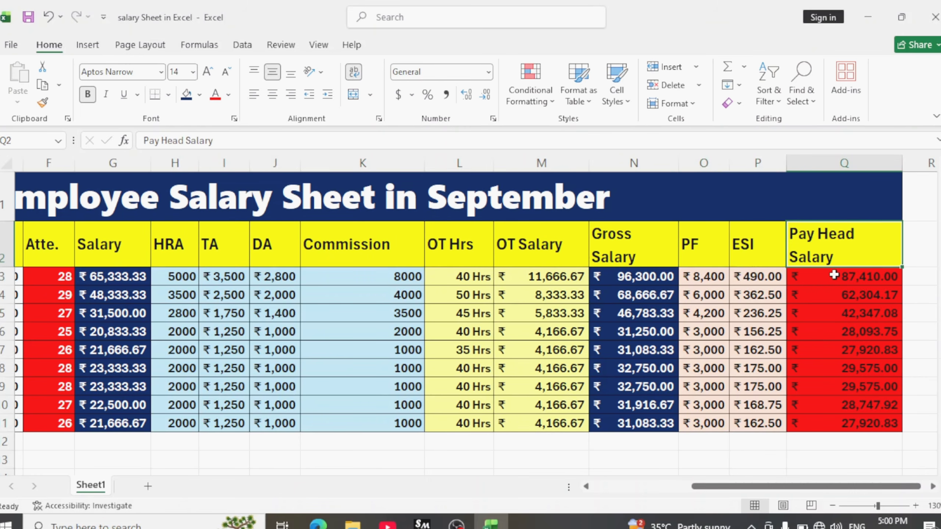
pyautogui.click(835, 354)
pyautogui.click(838, 376)
pyautogui.click(834, 345)
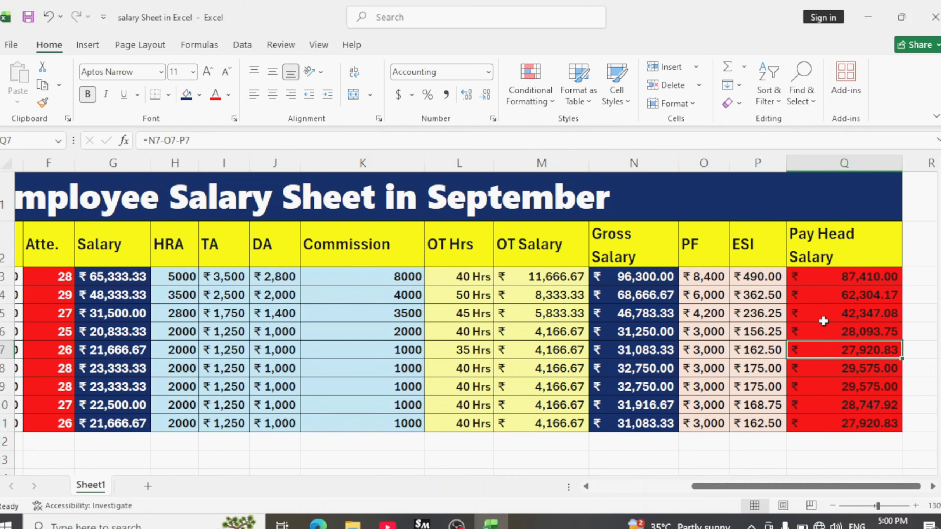
# Change the font colour of the Pay Head Salary values in Q3:Q11 to white.
pyautogui.moveTo(823, 284); pyautogui.dragTo(830, 425)
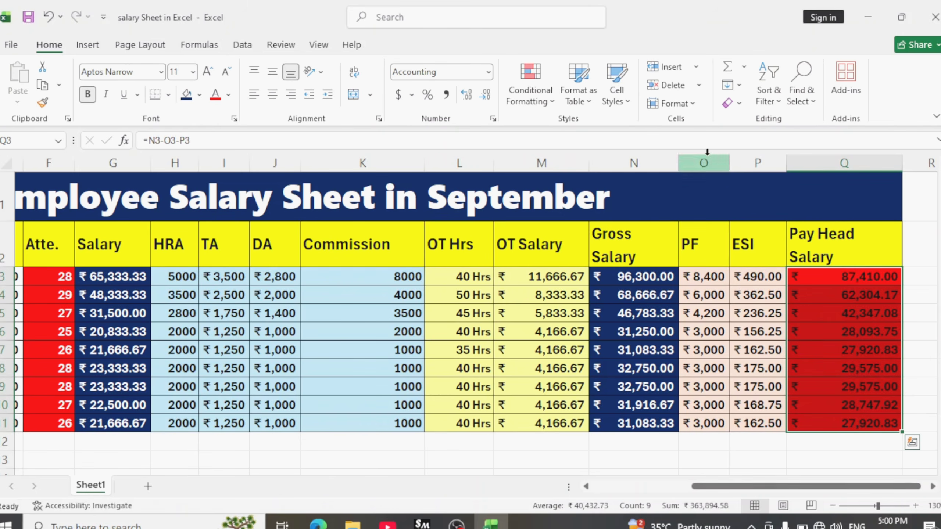
pyautogui.click(229, 94)
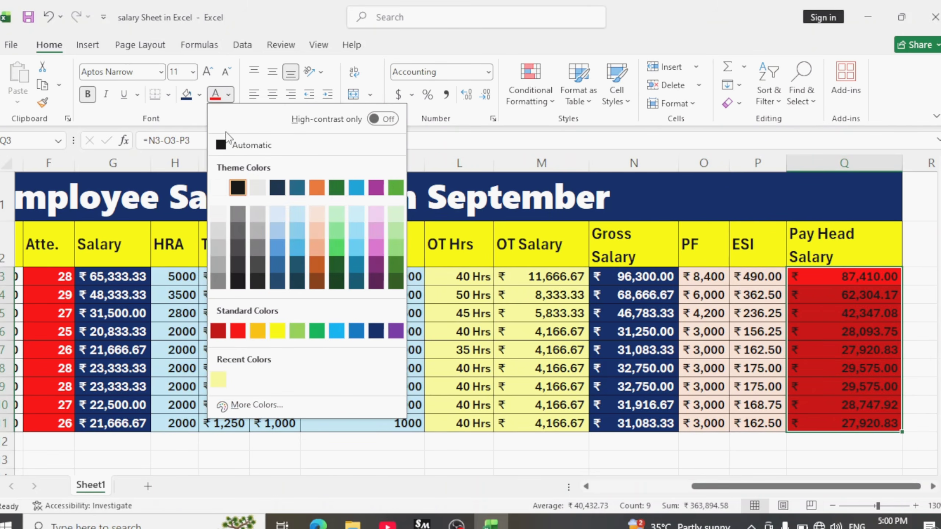
pyautogui.click(222, 189)
pyautogui.click(839, 329)
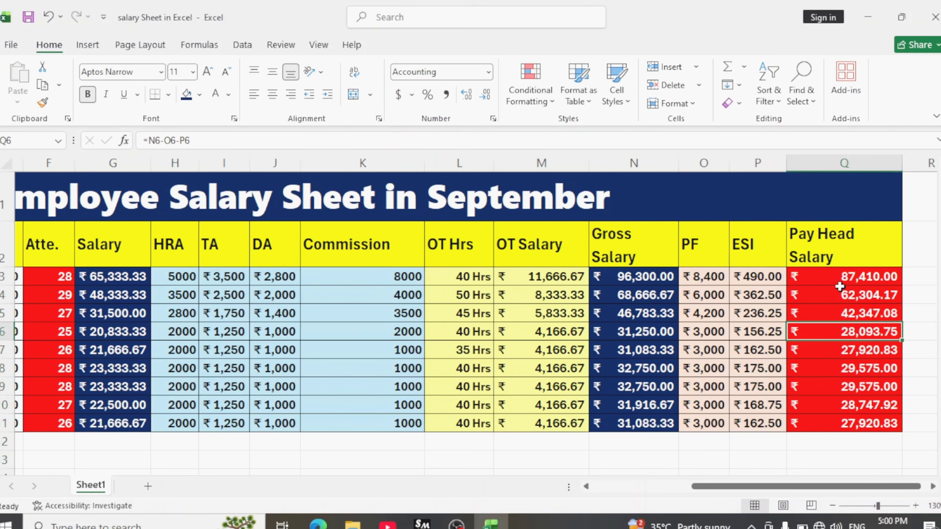
pyautogui.click(833, 299)
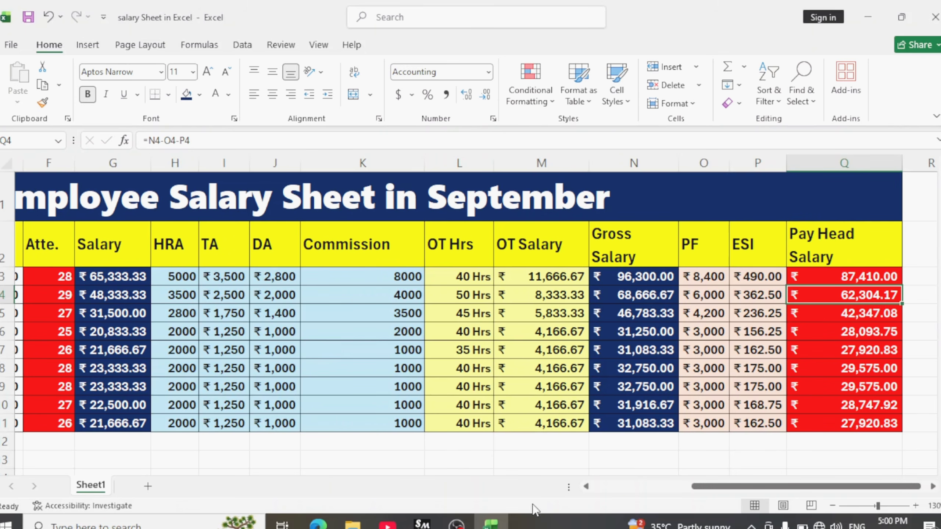
# Add a new blank worksheet to the salary workbook after Sheet1.
pyautogui.scroll(-2, 683, 448)
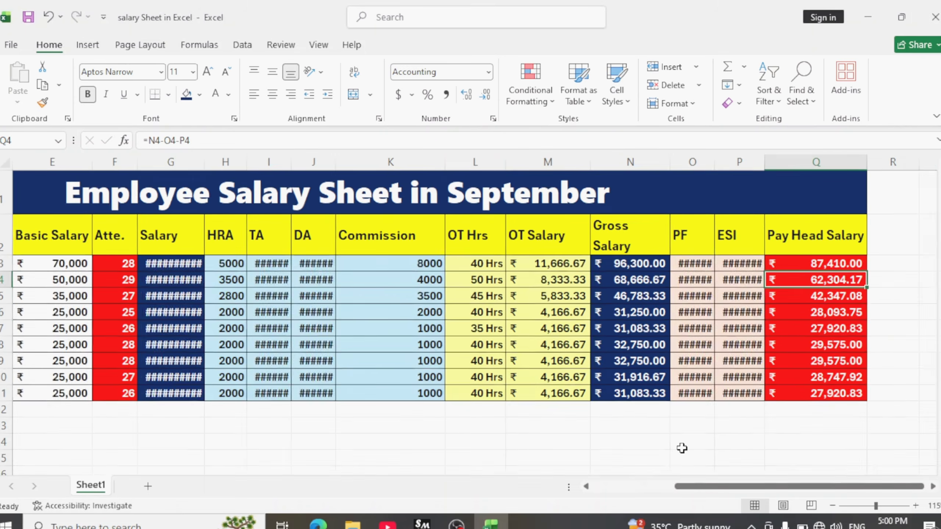
pyautogui.scroll(-1, 614, 422)
pyautogui.scroll(2, 613, 422)
pyautogui.scroll(-1, 614, 422)
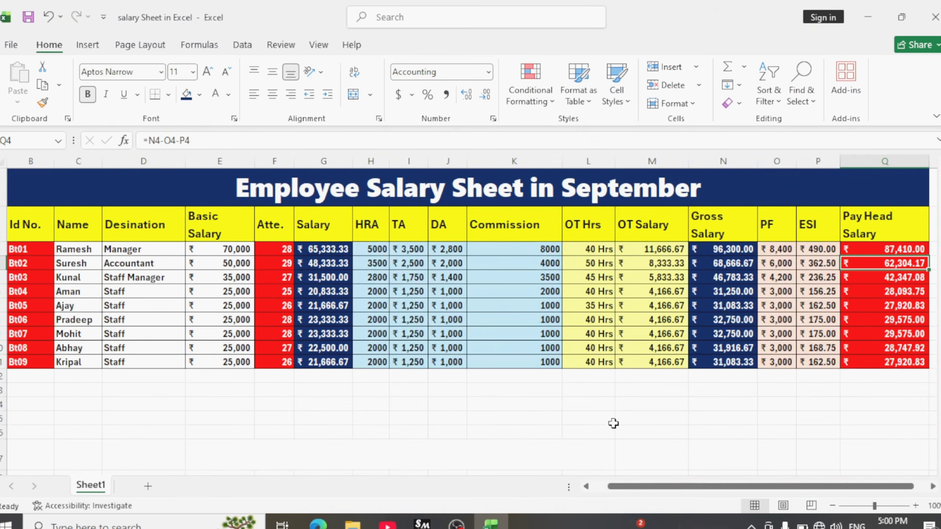
pyautogui.click(148, 486)
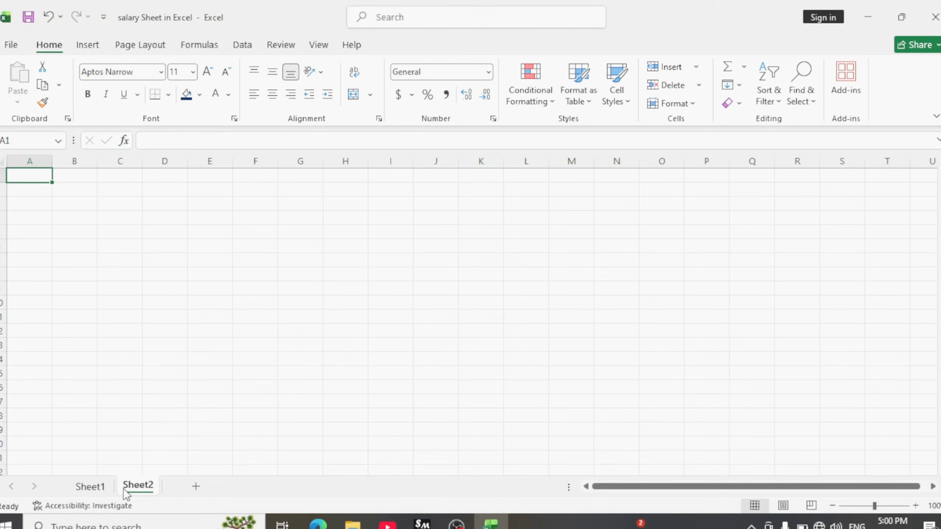
pyautogui.click(44, 191)
pyautogui.click(32, 174)
pyautogui.moveTo(32, 174); pyautogui.dragTo(32, 361)
pyautogui.moveTo(52, 176); pyautogui.dragTo(142, 177)
pyautogui.hotkey('ctrl', 'z')
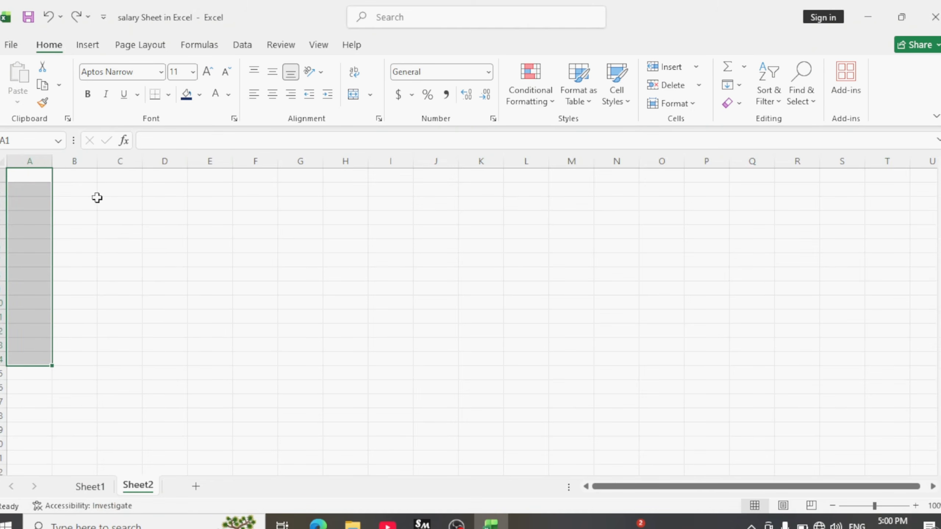
# Enter the column headings Id, Name and Desination in cells B2, C2 and D2 of Sheet2.
pyautogui.click(71, 194)
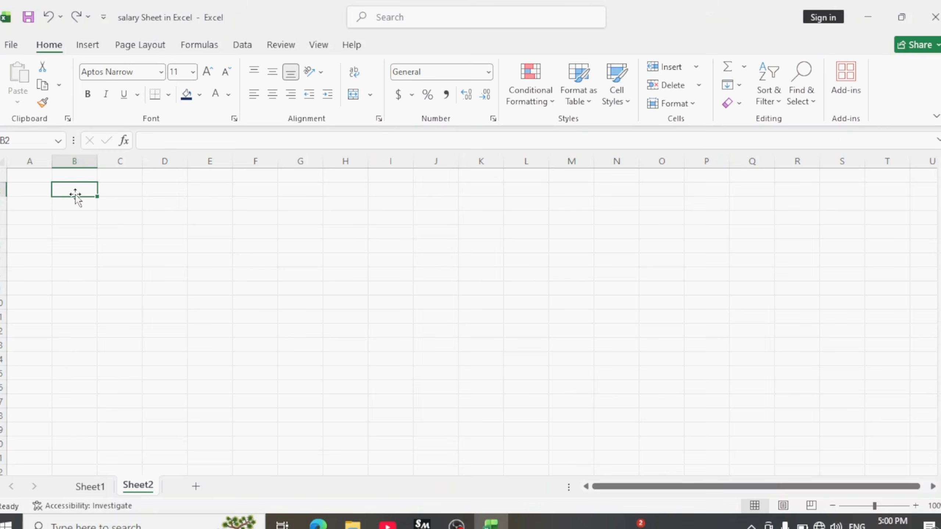
pyautogui.write('idIdf')
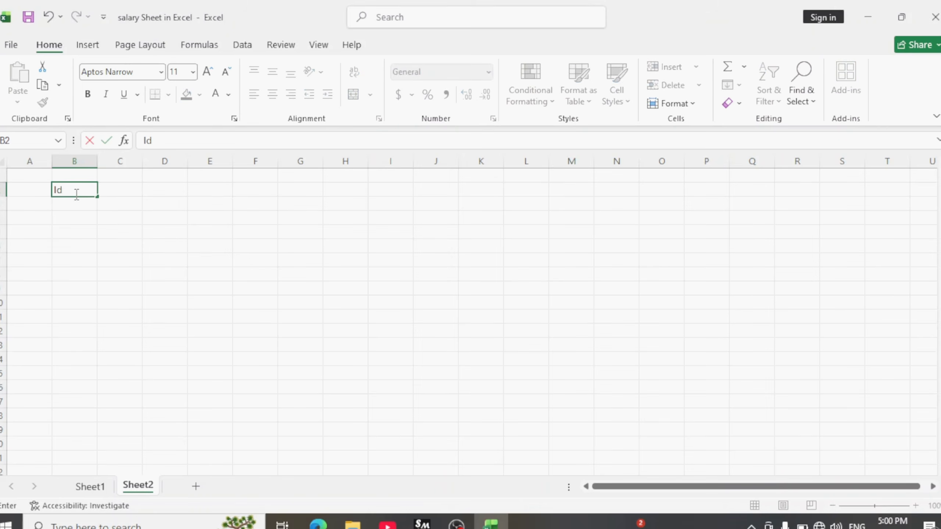
pyautogui.press('Tab')
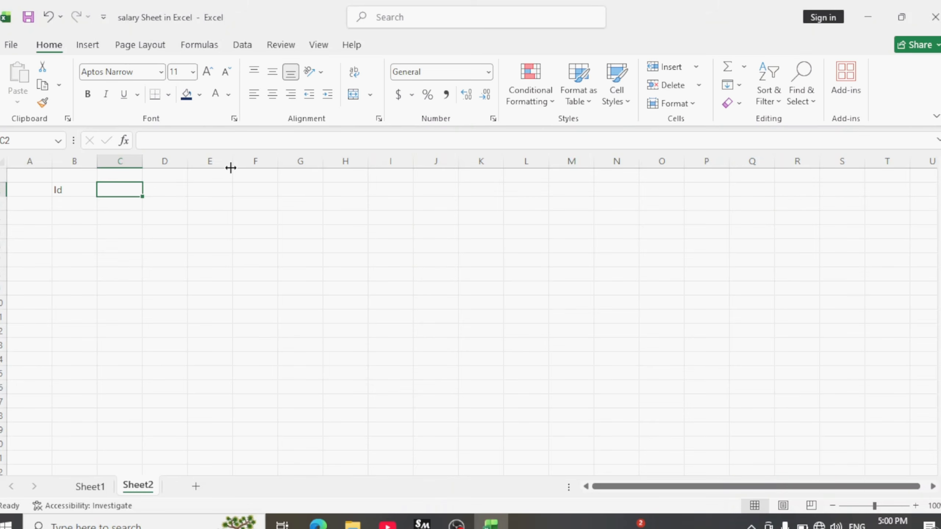
pyautogui.write('Name')
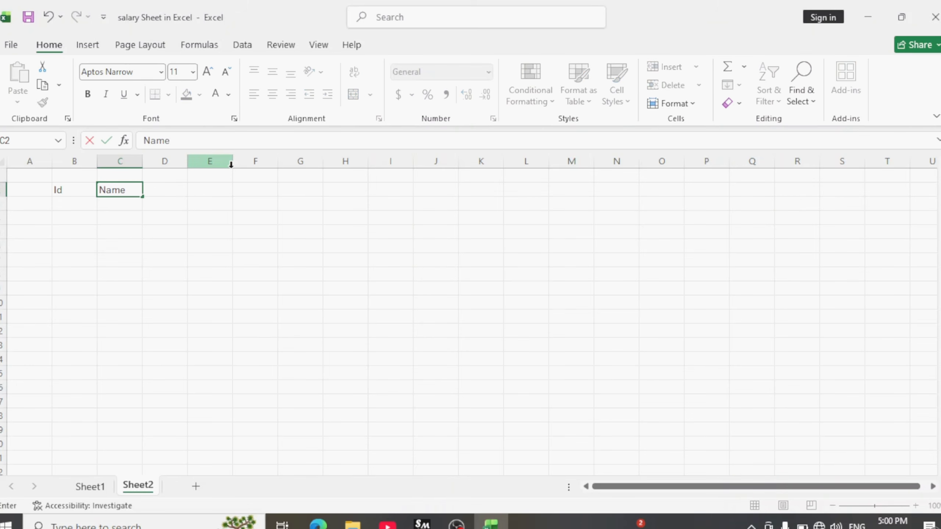
pyautogui.press('Tab')
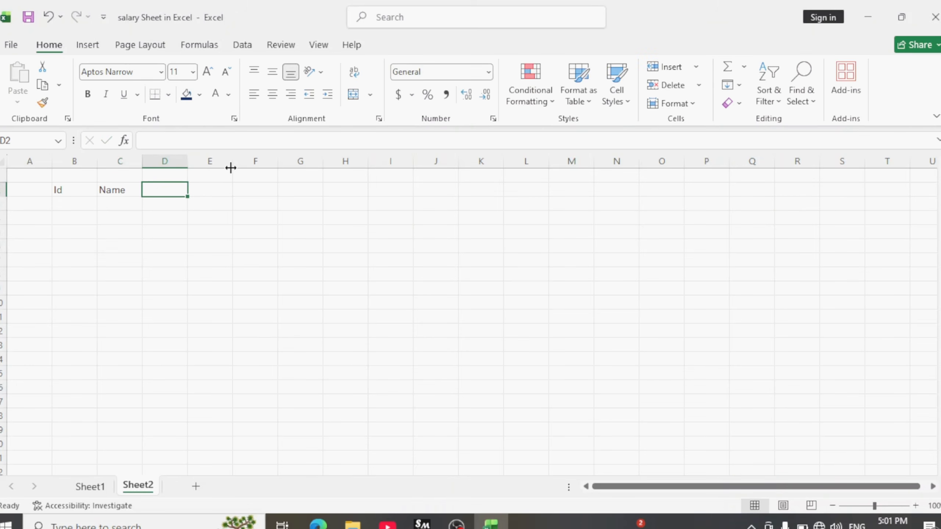
pyautogui.write('Desi')
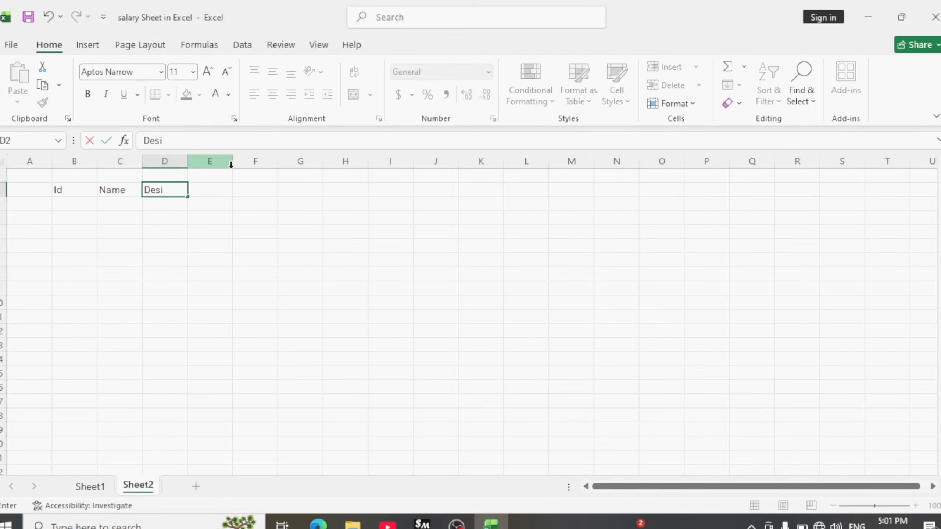
pyautogui.write('nation')
pyautogui.press('Tab')
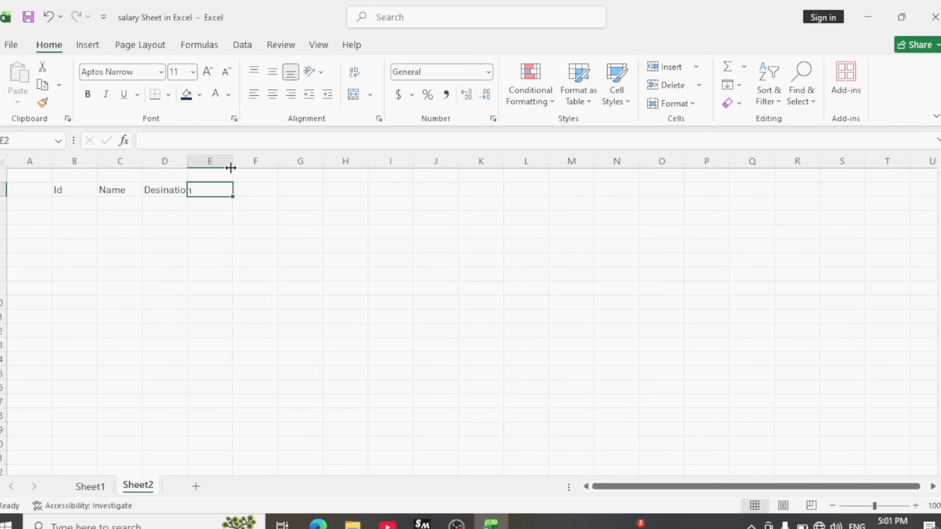
# Add the headings Basic Salary in E2 and Atte in F2.
pyautogui.write('B')
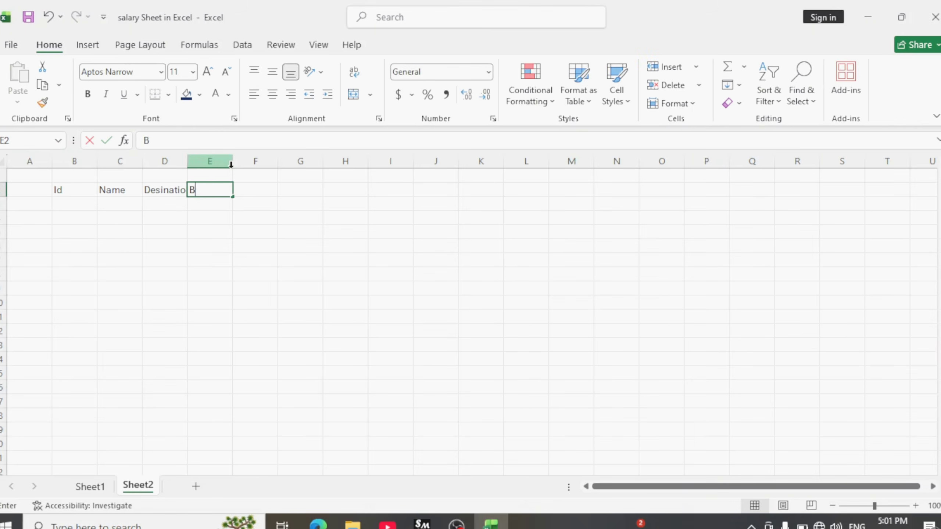
pyautogui.write('asic ')
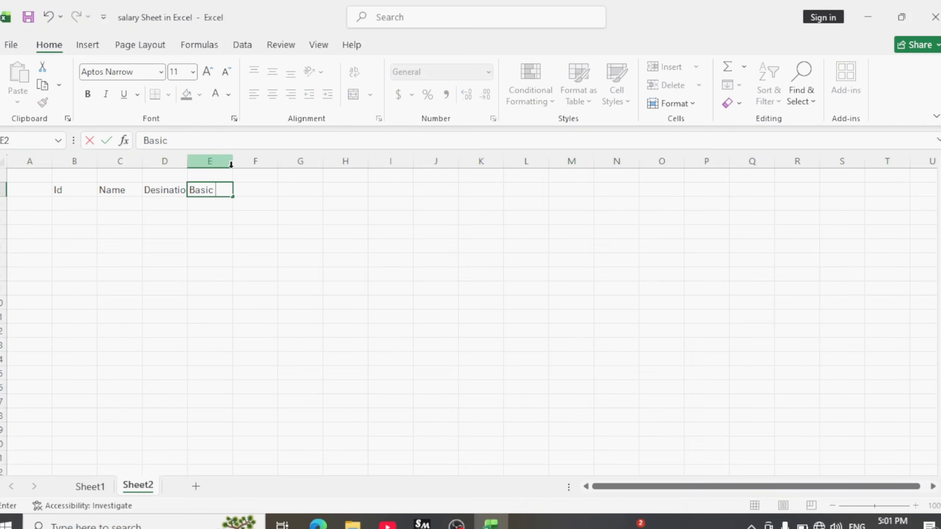
pyautogui.write('Salary')
pyautogui.press('Tab')
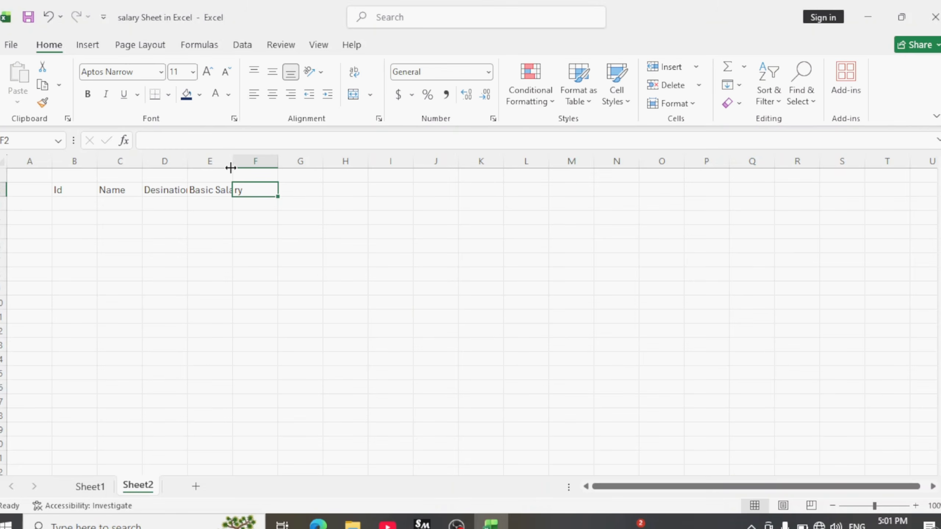
pyautogui.write('Atte')
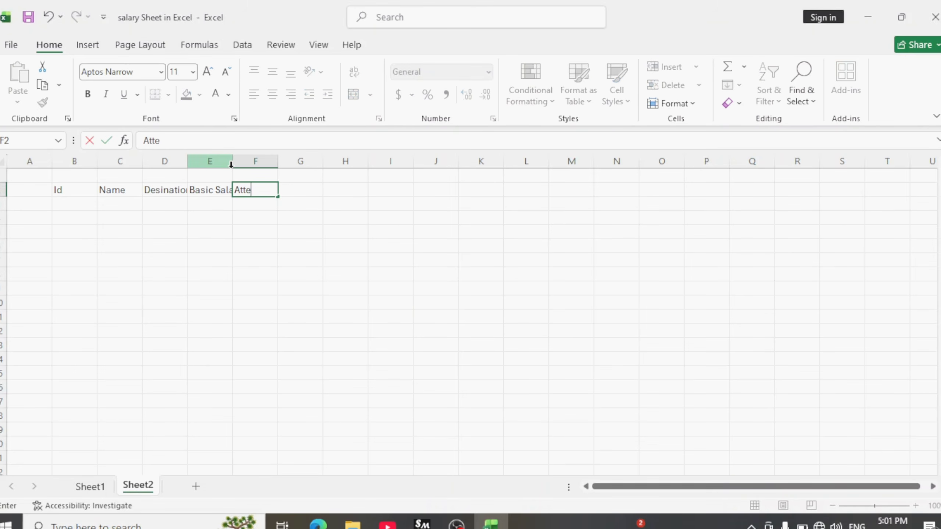
pyautogui.press('Tab')
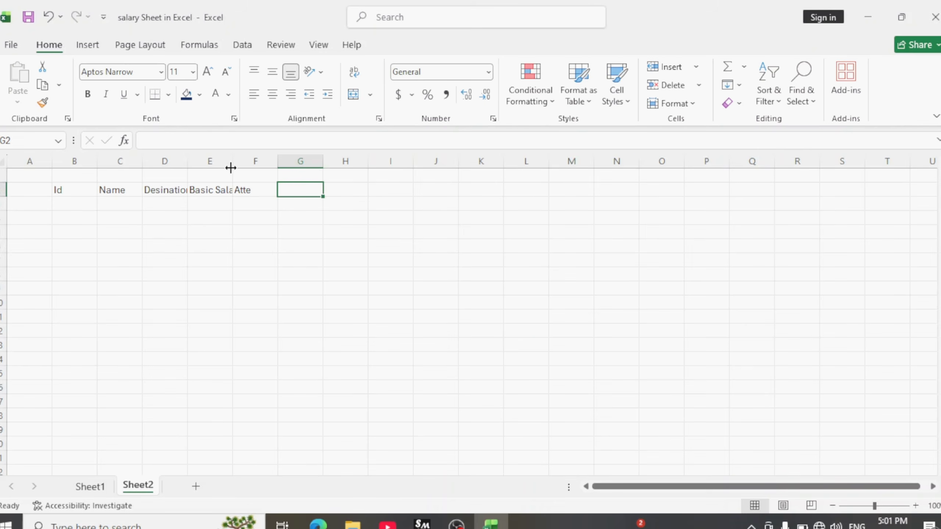
# Enter the heading Salary in G2.
pyautogui.write('Basic')
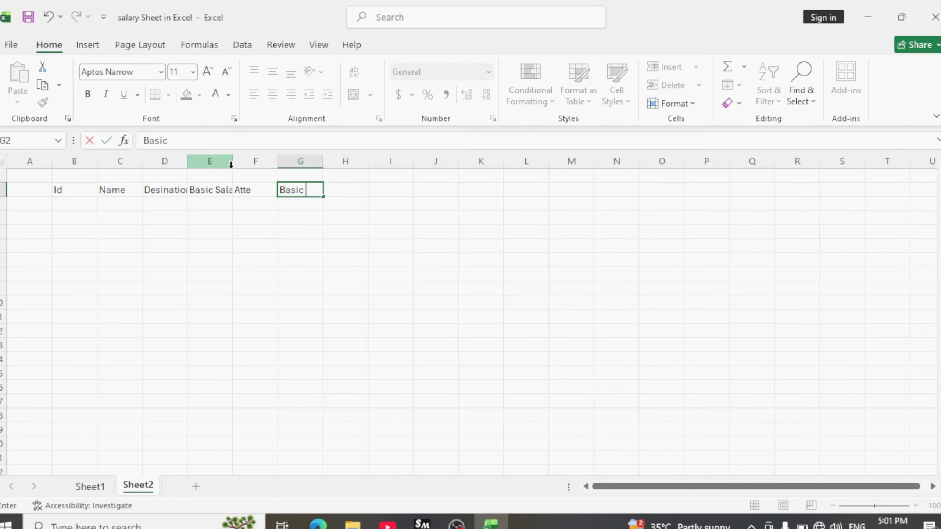
pyautogui.write('Sa')
pyautogui.press('BackSpace')
pyautogui.press('BackSpace')
pyautogui.press('BackSpace')
pyautogui.write('SAsa')
pyautogui.press('Tab')
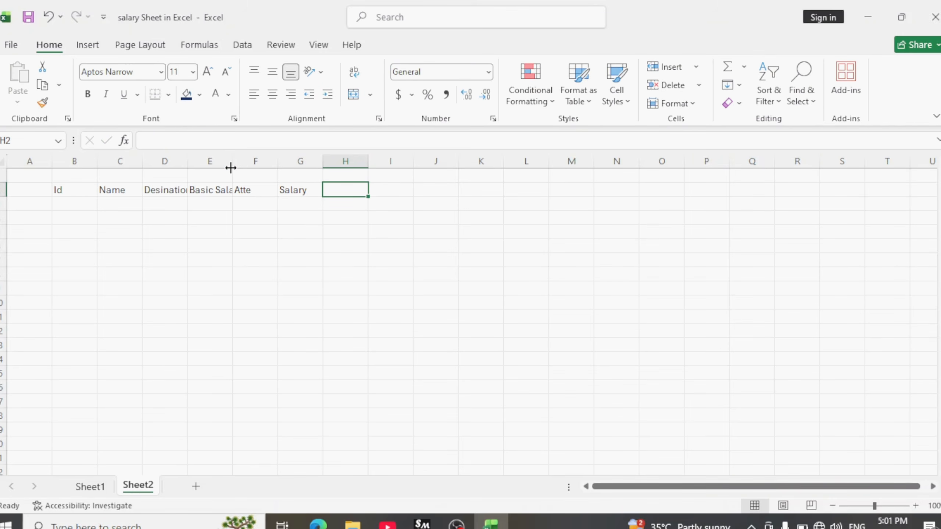
# Enter the allowance headings HRA in H2, TA in I2 and DA in J2.
pyautogui.write('P')
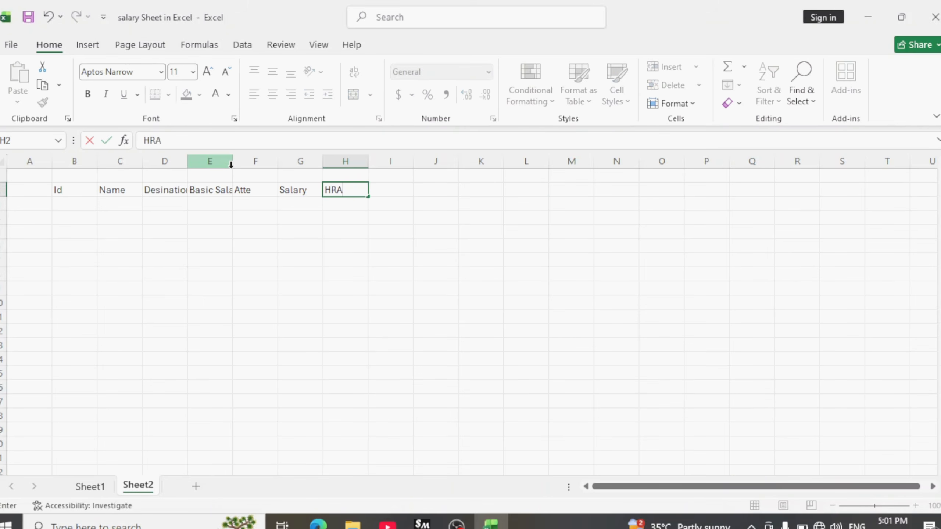
pyautogui.press('Tab')
pyautogui.write('TA')
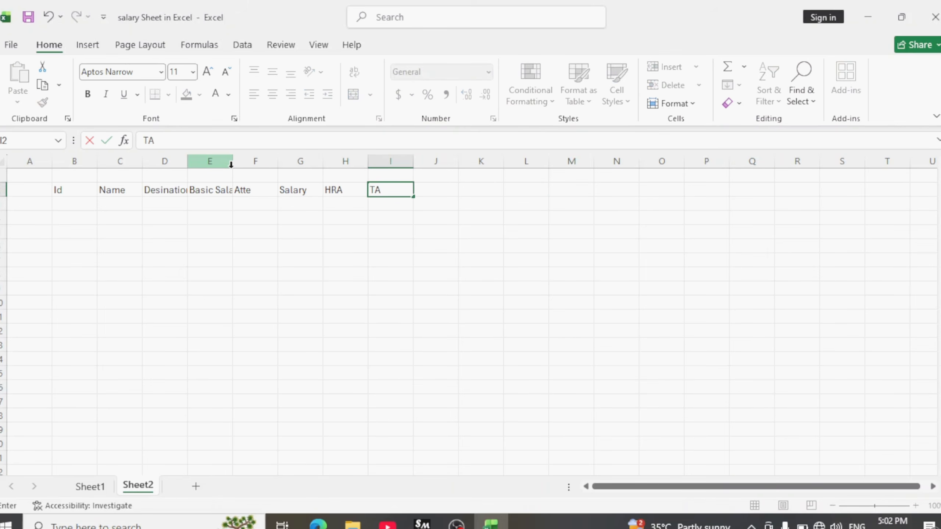
pyautogui.press('Tab')
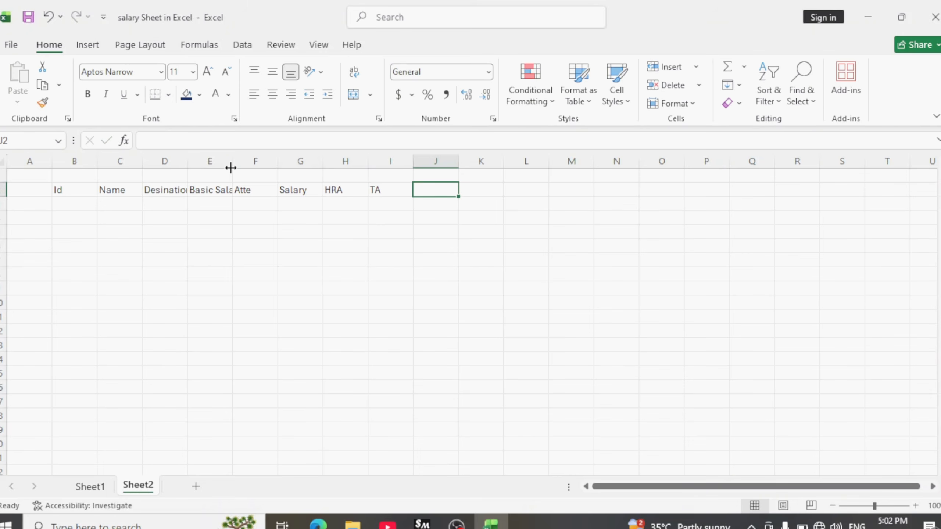
pyautogui.press('Left')
pyautogui.press('Left')
pyautogui.press('Left')
pyautogui.press('Right')
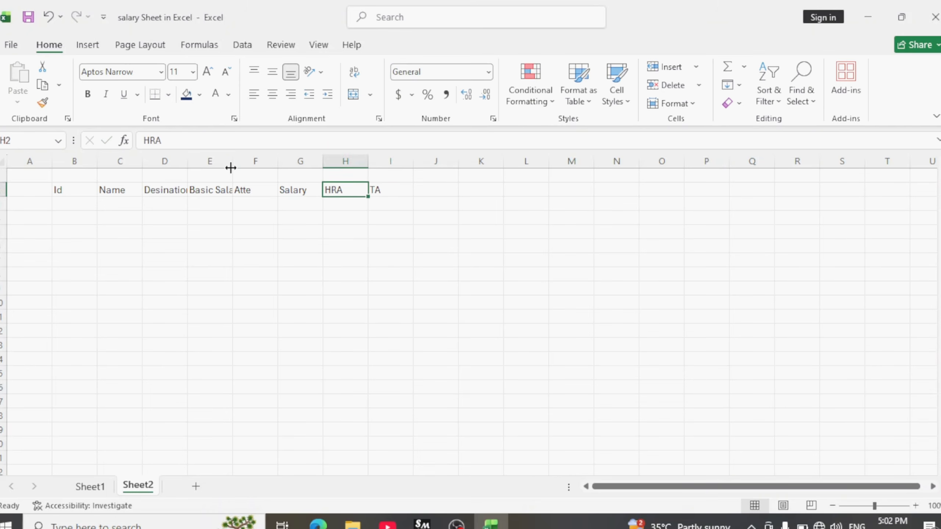
pyautogui.press('Right')
pyautogui.press('Right')
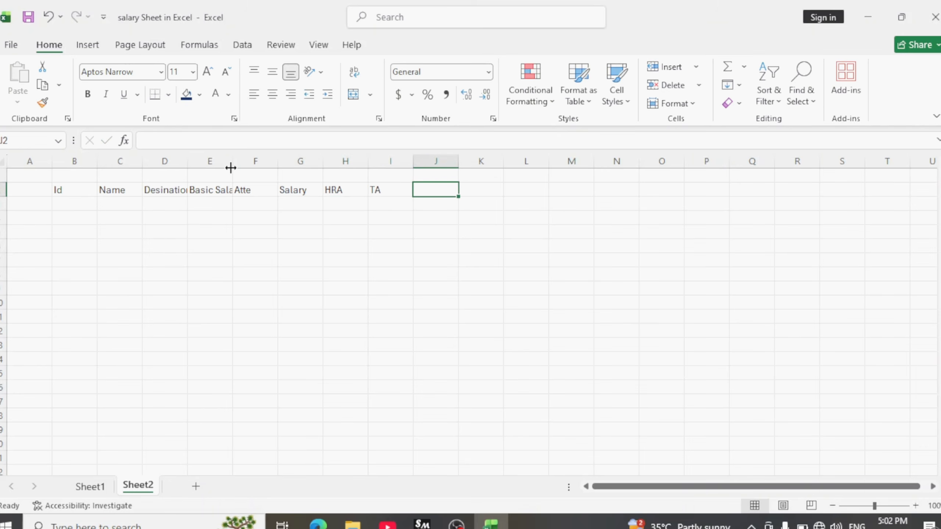
pyautogui.write('DA')
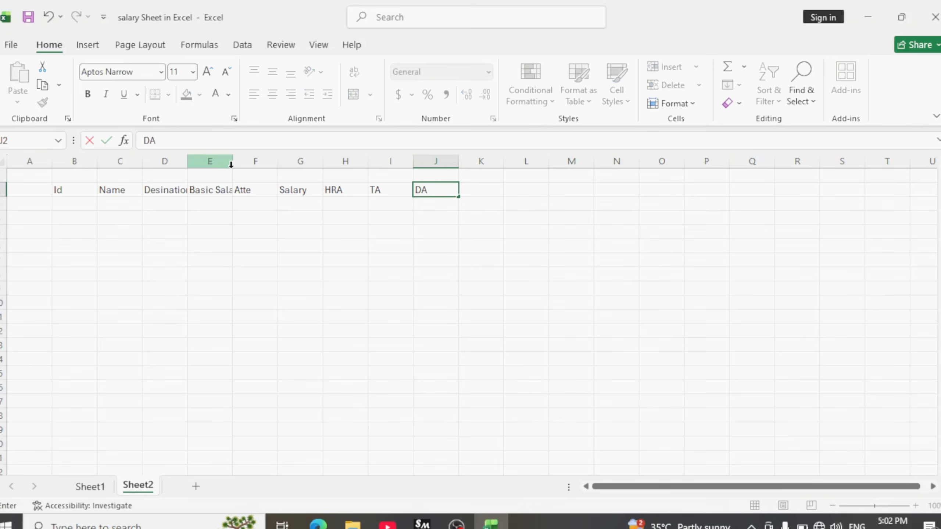
pyautogui.press('Right')
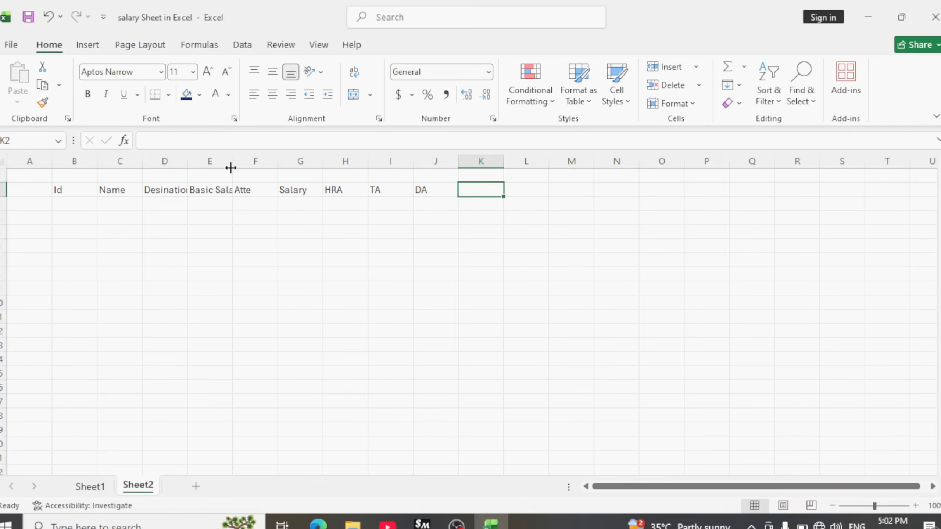
# Add the heading Commission in K2, next to the DA heading.
pyautogui.write('c')
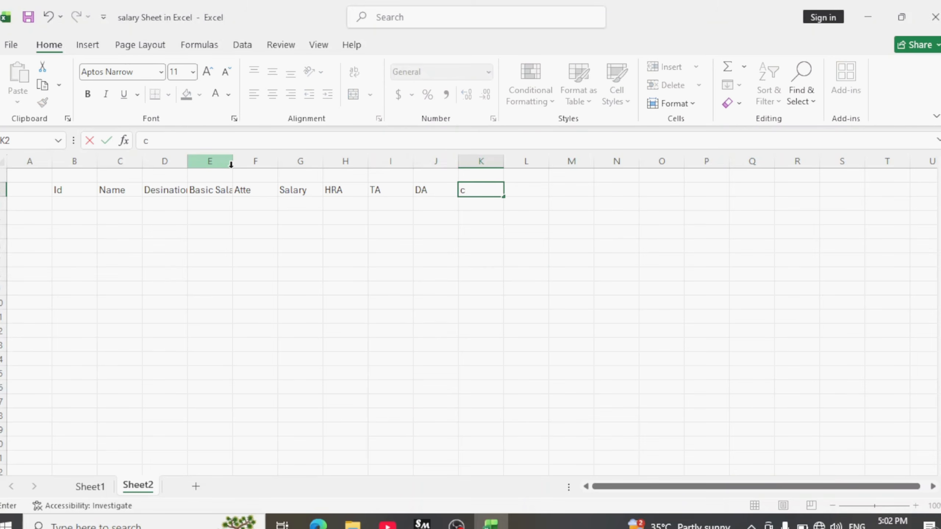
pyautogui.write('O')
pyautogui.press('BackSpace')
pyautogui.write('ommisso')
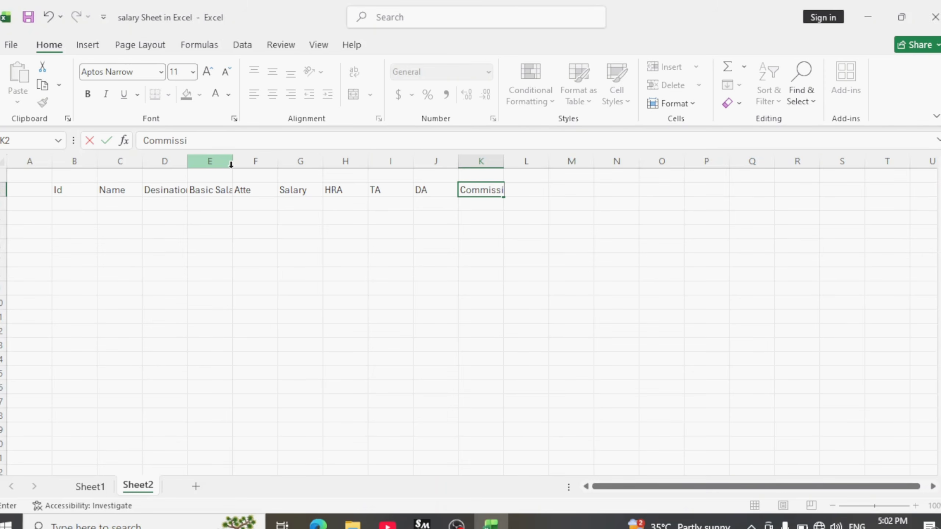
pyautogui.press('Tab')
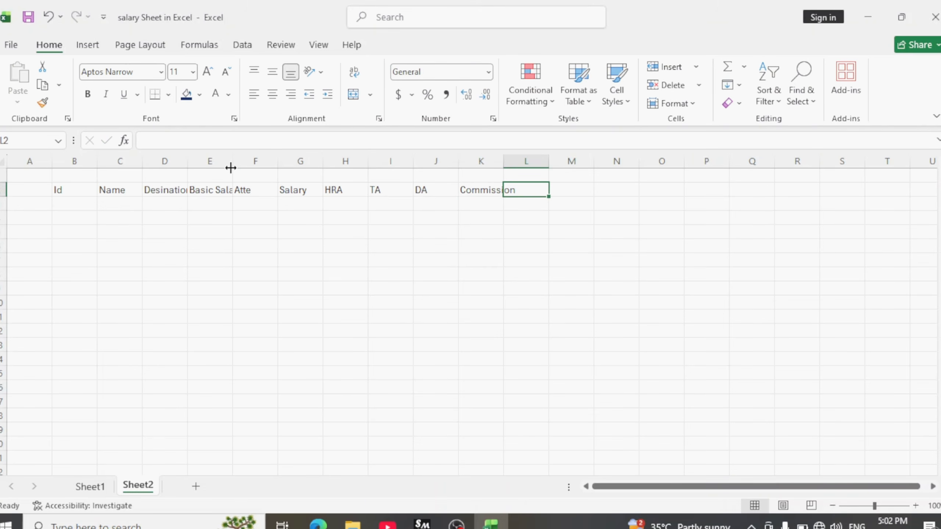
# Enter the heading Over Time Hrs in L2 for the overtime hours column.
pyautogui.write('O')
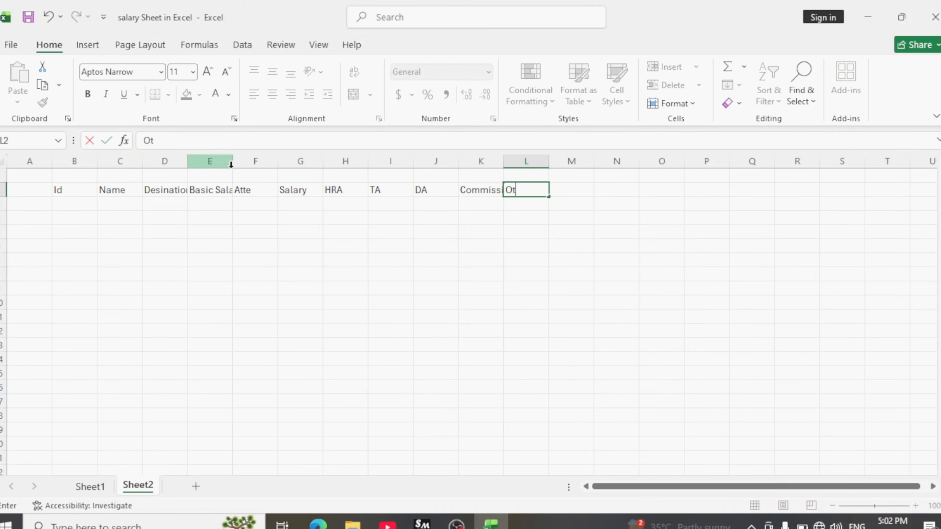
pyautogui.write('ver Timehr')
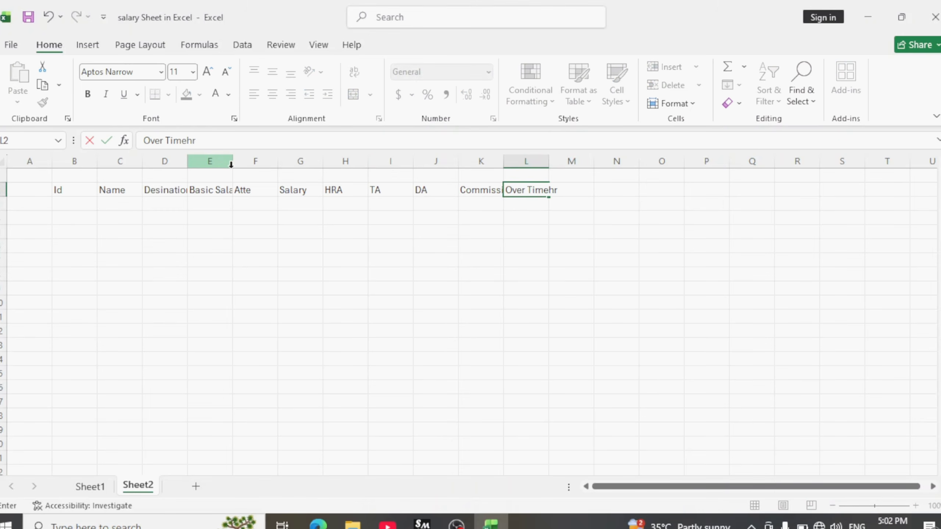
pyautogui.write(' JH')
pyautogui.press('BackSpace')
pyautogui.press('BackSpace')
pyautogui.write('Hrs')
pyautogui.press('Tab')
pyautogui.press('Tab')
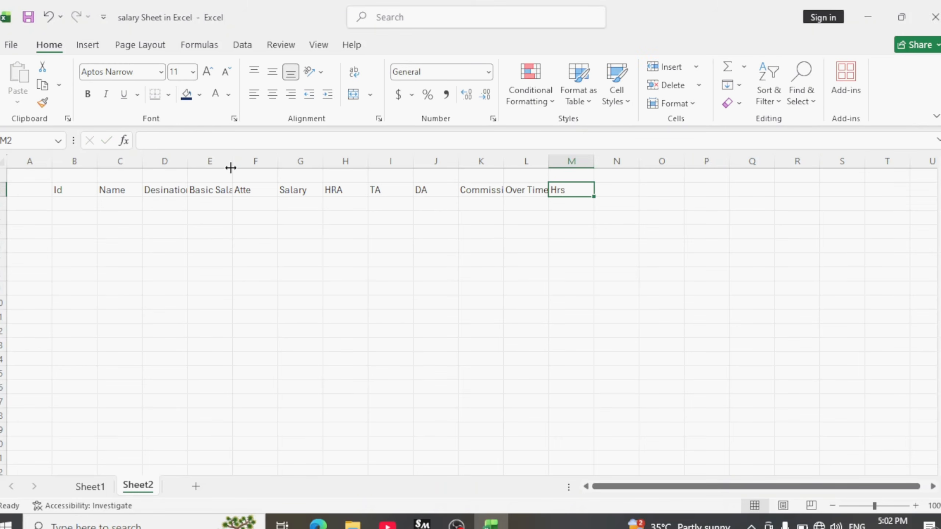
# Enter the headings Salary in M2 and Gross Salary in N2.
pyautogui.write('Salary')
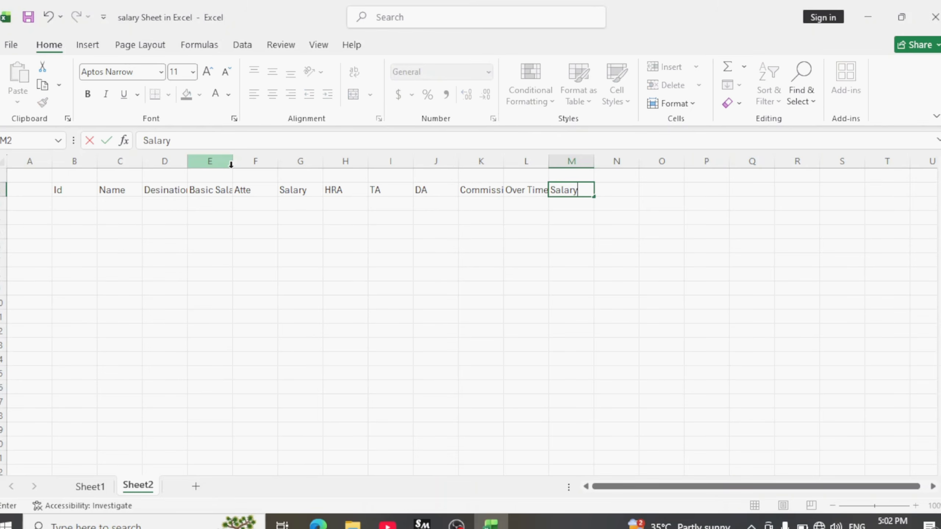
pyautogui.press('Tab')
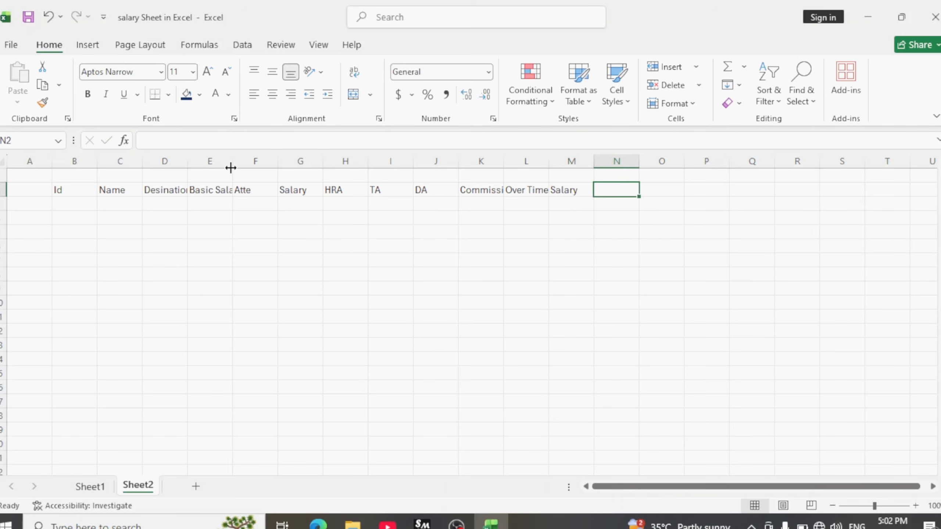
pyautogui.write('Gross')
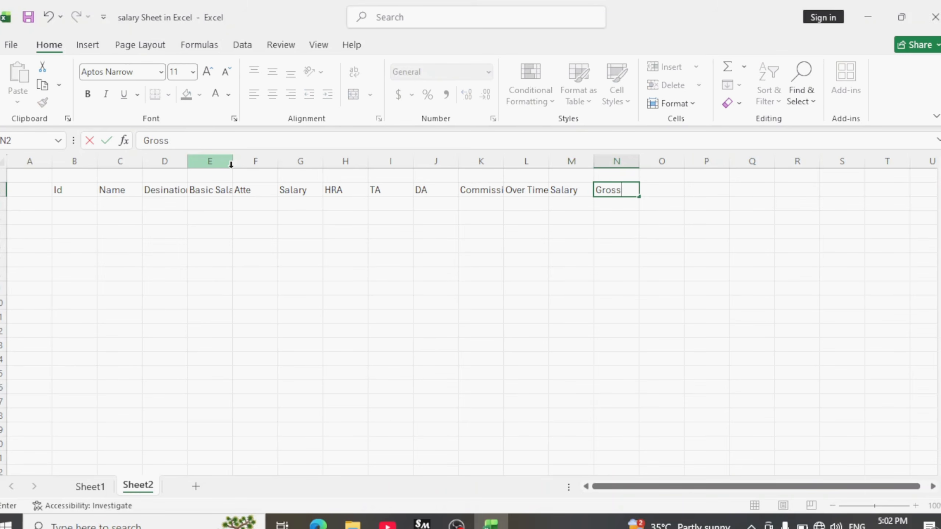
pyautogui.write(' Salary')
pyautogui.press('Tab')
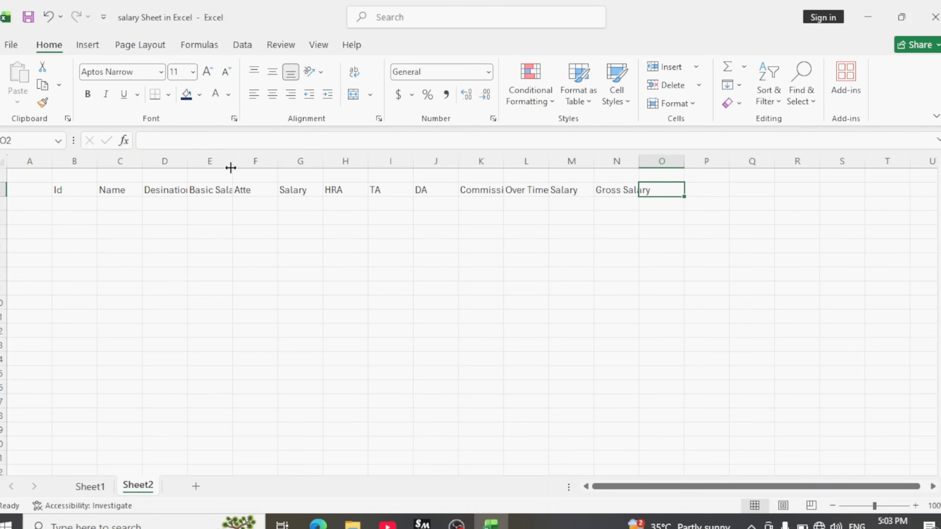
# Enter the deduction headings PF in O2 and ESI in P2.
pyautogui.write('P')
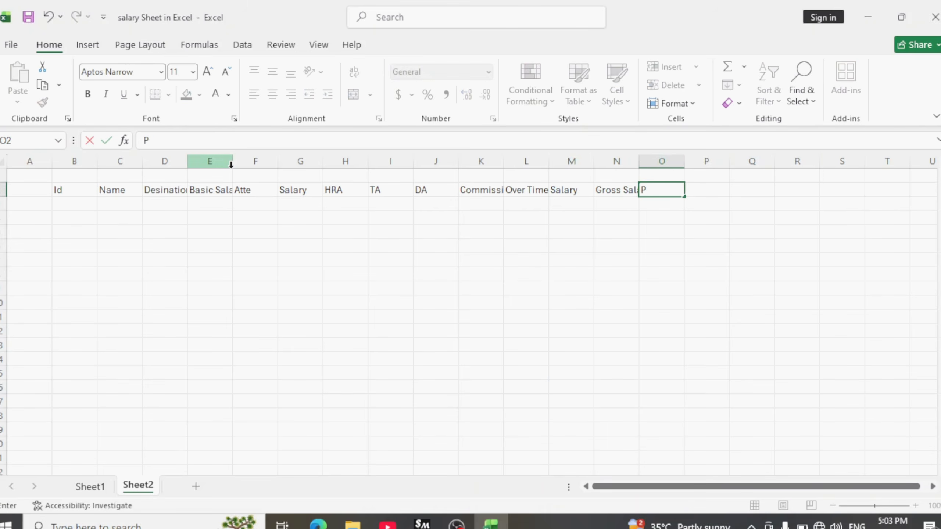
pyautogui.write('F')
pyautogui.press('Tab')
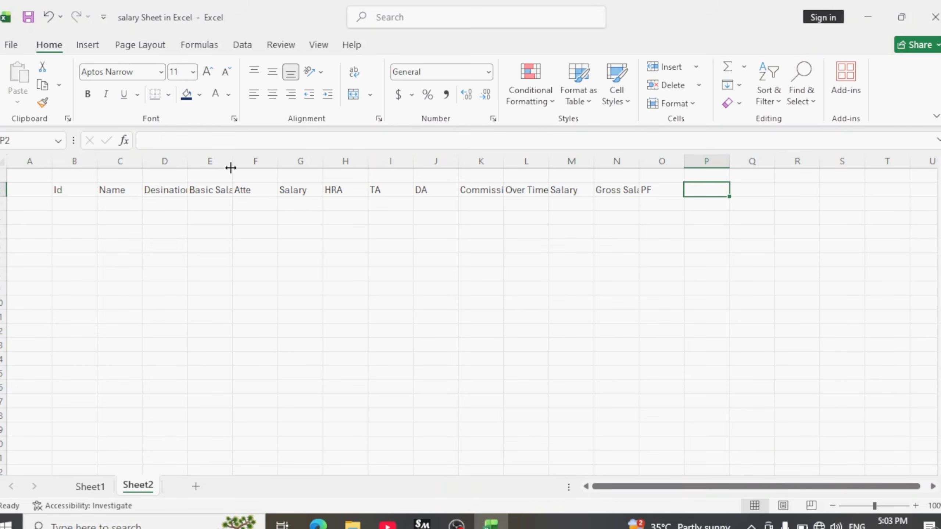
pyautogui.write('E')
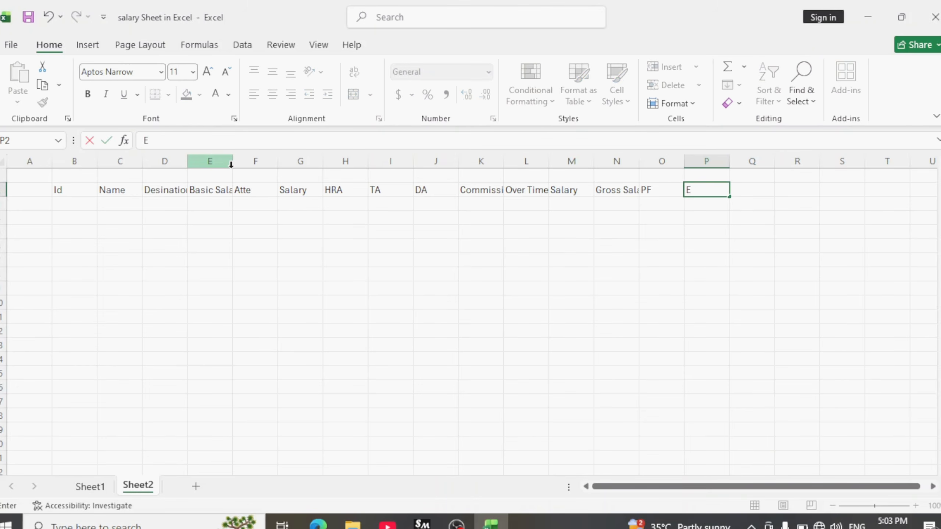
pyautogui.write('SCI')
pyautogui.press('BackSpace')
pyautogui.press('BackSpace')
pyautogui.write('I')
pyautogui.press('Tab')
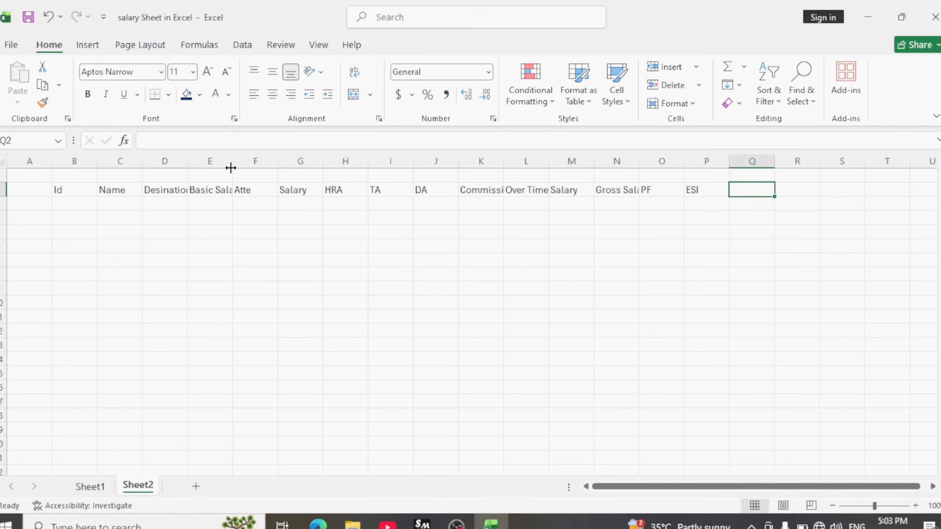
# Enter the heading Pay Head Salary in Q2, next to the ESI heading.
pyautogui.press('Left')
pyautogui.press('Left')
pyautogui.press('Right')
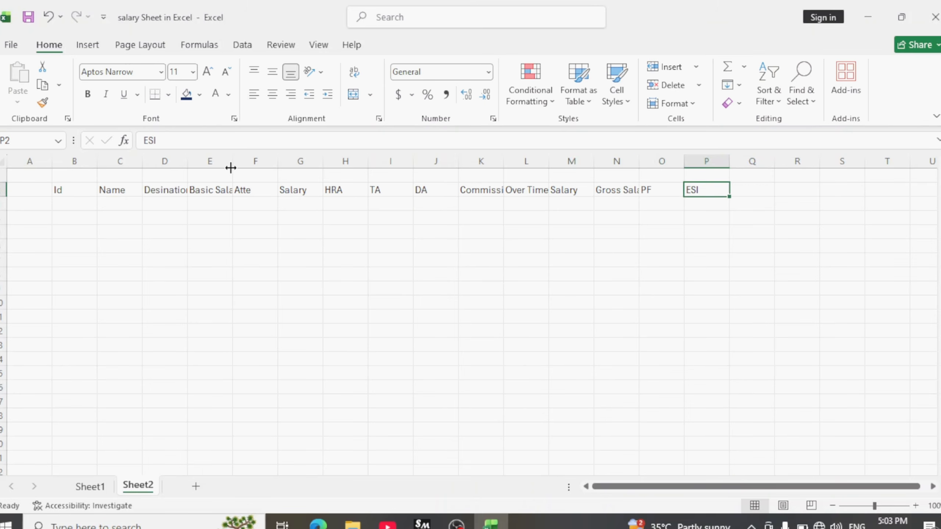
pyautogui.press('Right')
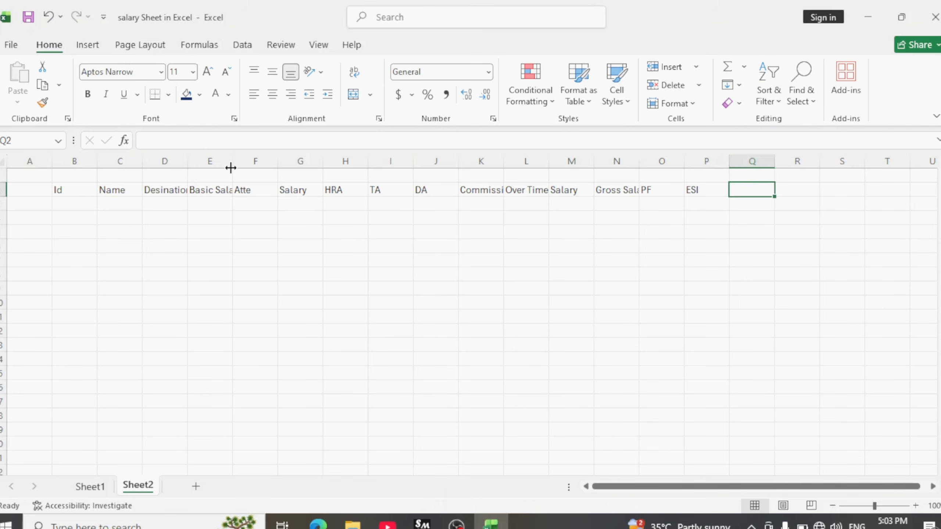
pyautogui.write('{')
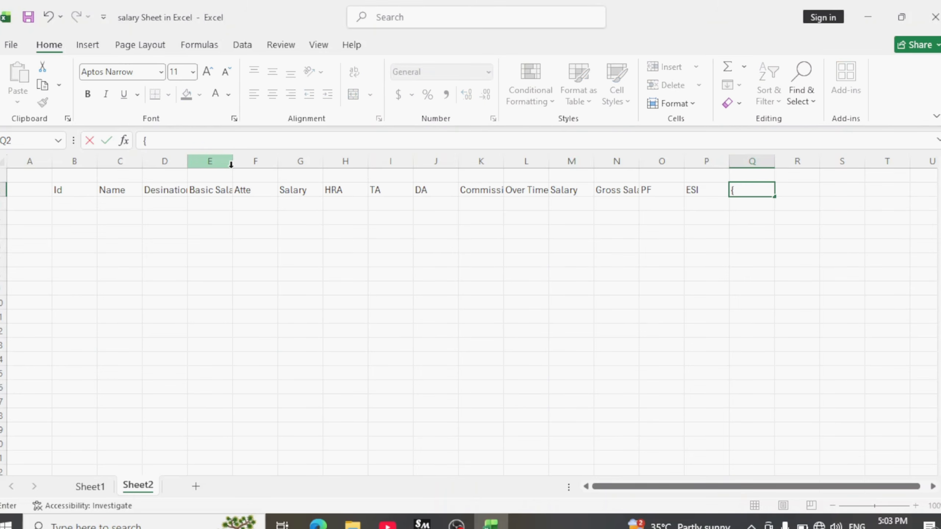
pyautogui.press('BackSpace')
pyautogui.write('Pay Head')
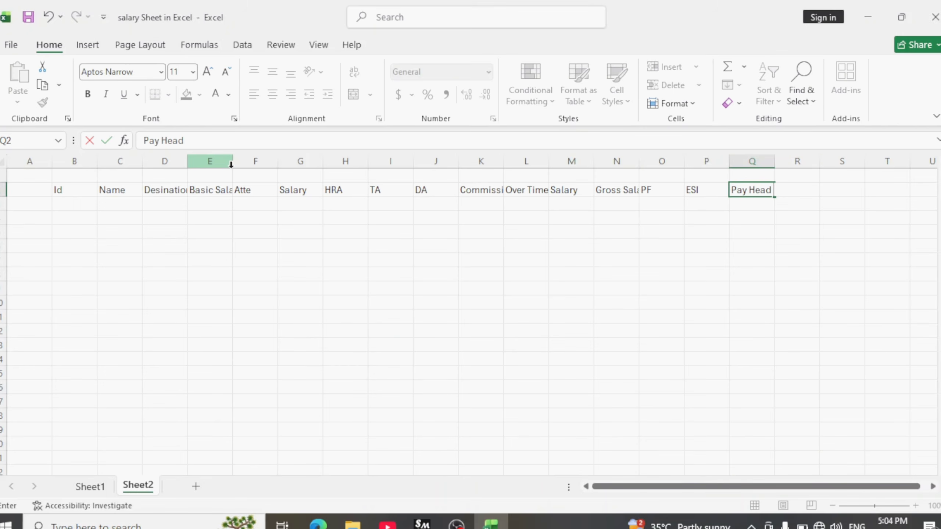
pyautogui.write(' Salary')
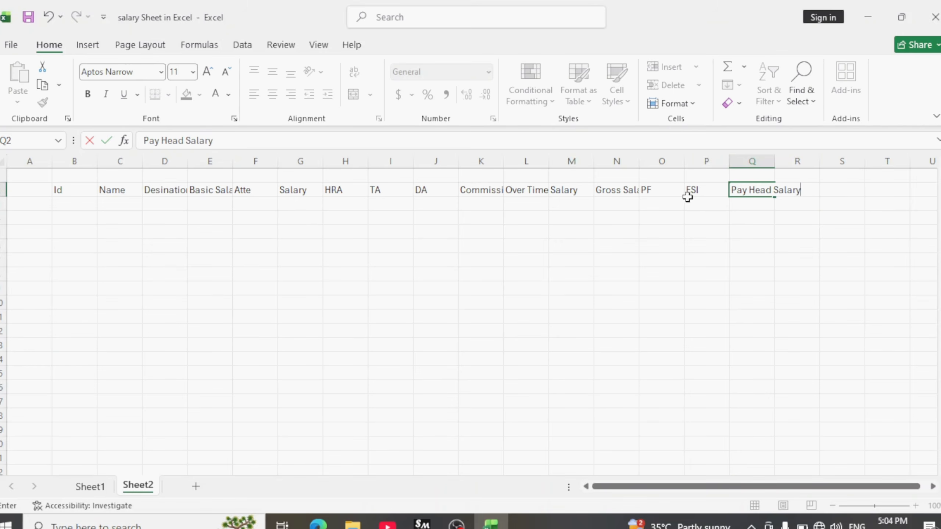
pyautogui.click(786, 200)
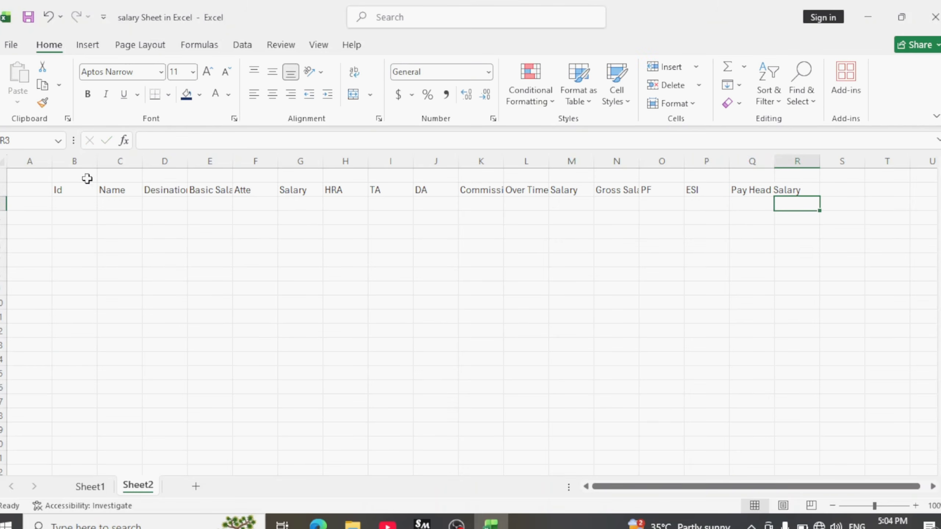
# AutoFit the widths of columns B through Q to their headings.
pyautogui.moveTo(61, 169); pyautogui.dragTo(769, 172)
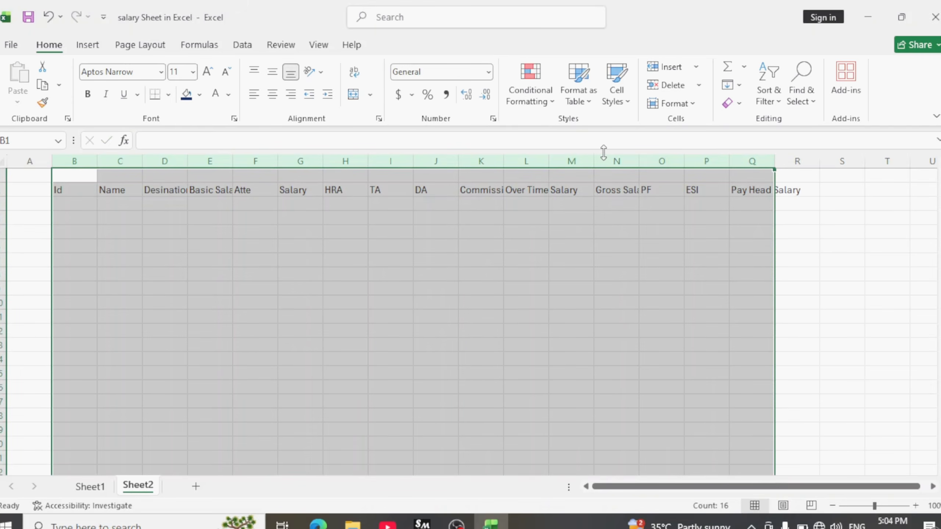
pyautogui.doubleClick(682, 161)
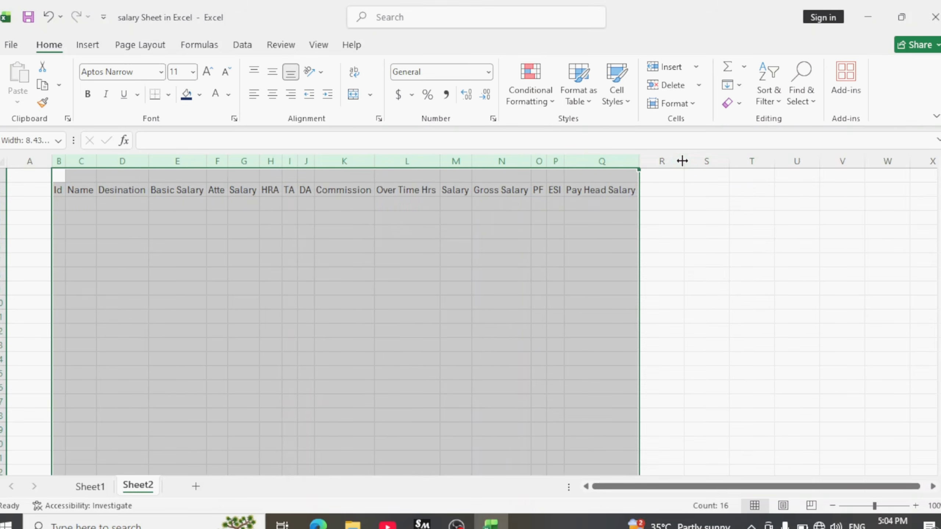
pyautogui.click(577, 228)
pyautogui.click(143, 180)
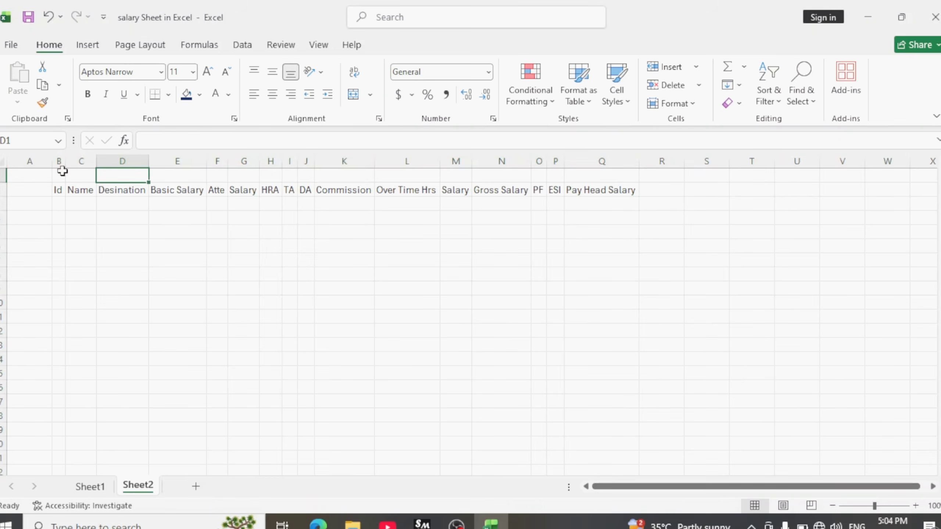
pyautogui.moveTo(57, 161); pyautogui.dragTo(580, 179)
pyautogui.click(251, 207)
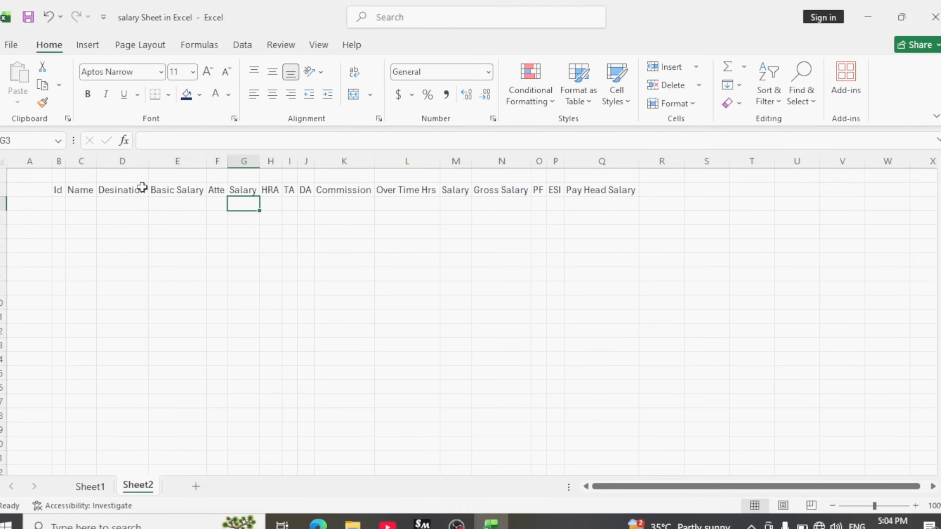
# Enter the first employee Id Bt01 in B3 and widen column B to fit it.
pyautogui.click(59, 189)
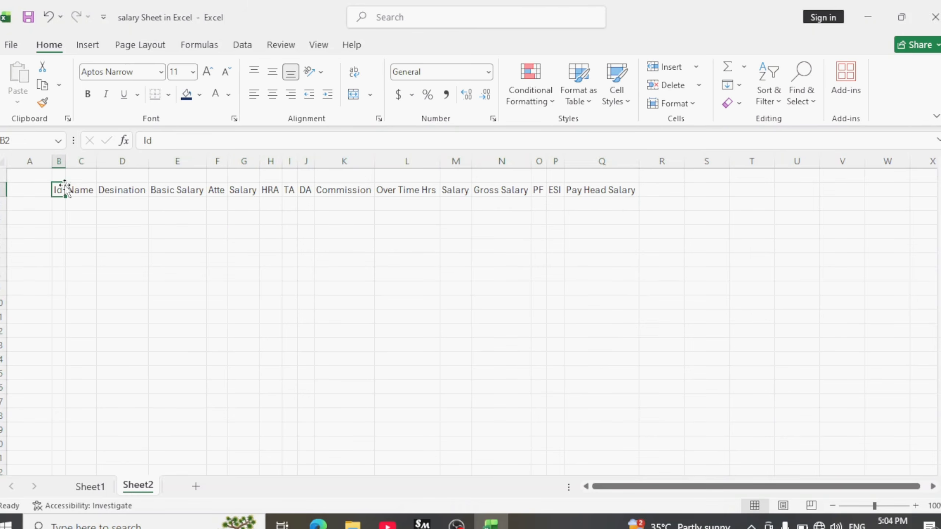
pyautogui.scroll(3, 76, 204)
pyautogui.click(82, 214)
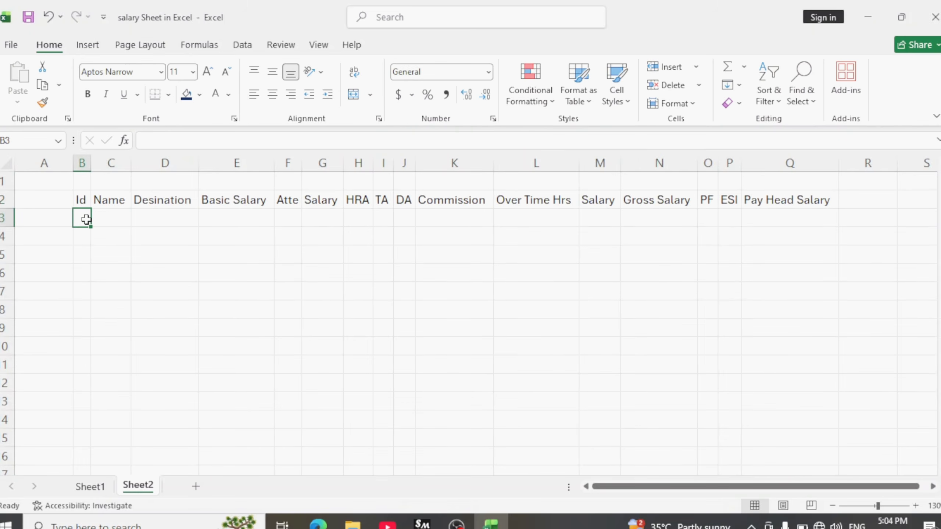
pyautogui.write('B')
pyautogui.press('BackSpace')
pyautogui.write('B')
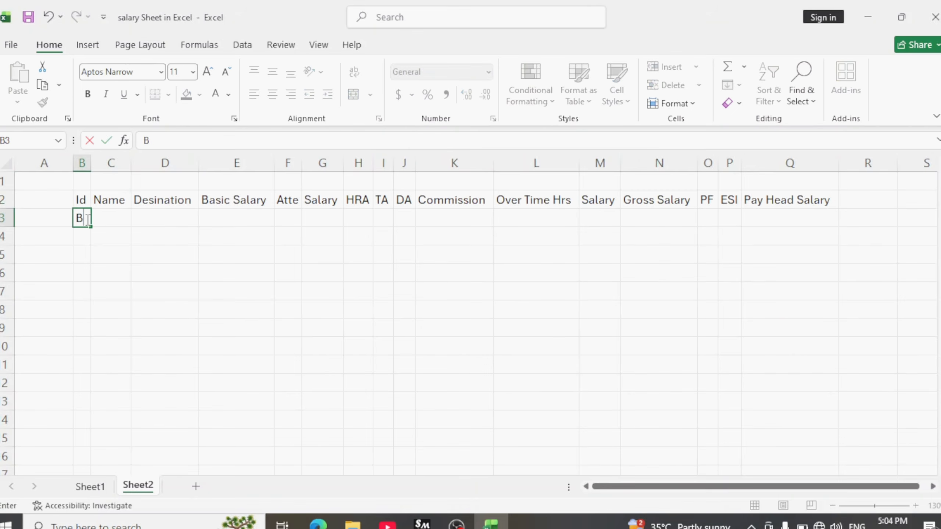
pyautogui.write('t01')
pyautogui.click(116, 214)
pyautogui.moveTo(91, 165); pyautogui.dragTo(106, 165)
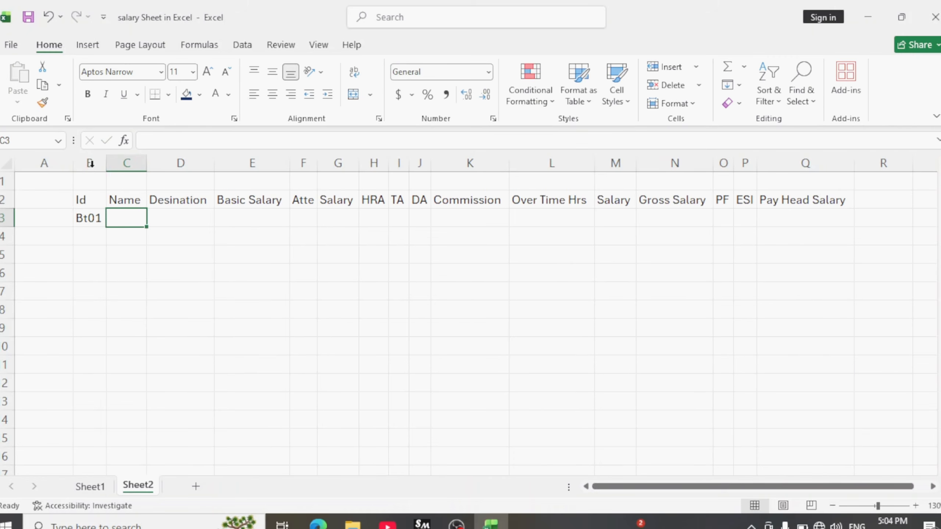
# Fill the Id series down from B3 to B11, ending at Bt09.
pyautogui.click(102, 229)
pyautogui.click(111, 218)
pyautogui.click(97, 224)
pyautogui.moveTo(106, 226); pyautogui.dragTo(111, 370)
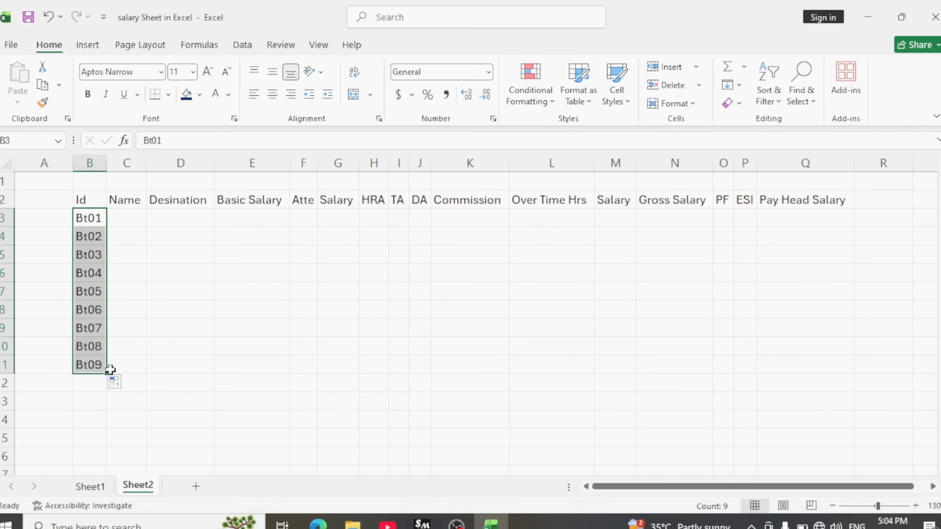
# Enter the first four employees' names in C3 to C6 of the Name column.
pyautogui.click(125, 219)
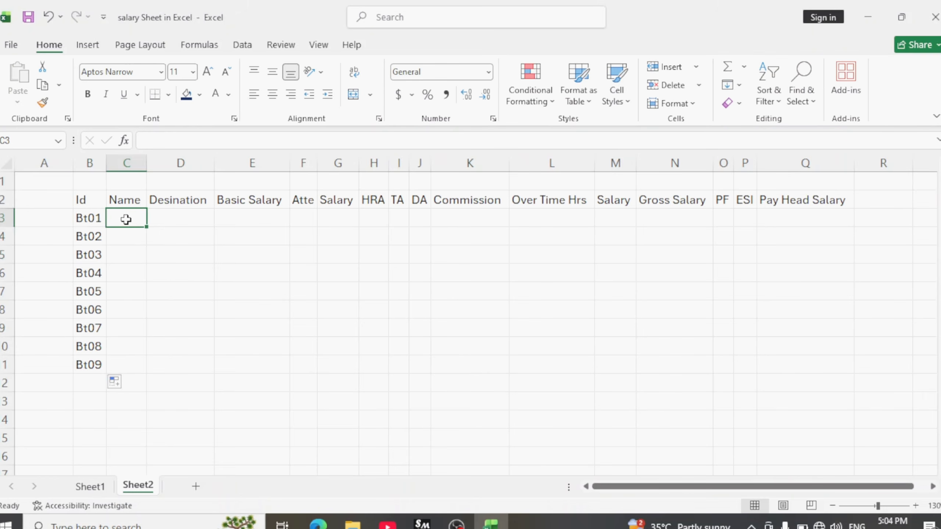
pyautogui.write('Mohan')
pyautogui.press('Return')
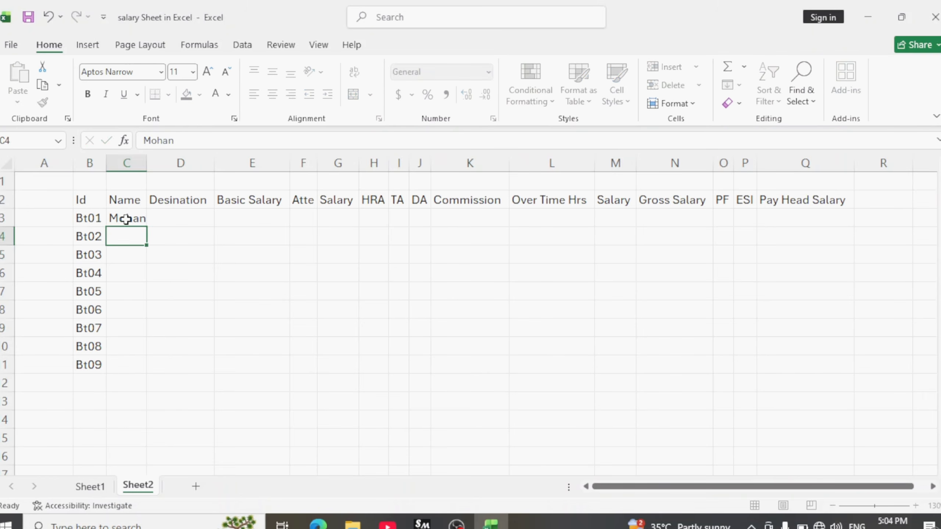
pyautogui.write('Sohan')
pyautogui.press('Return')
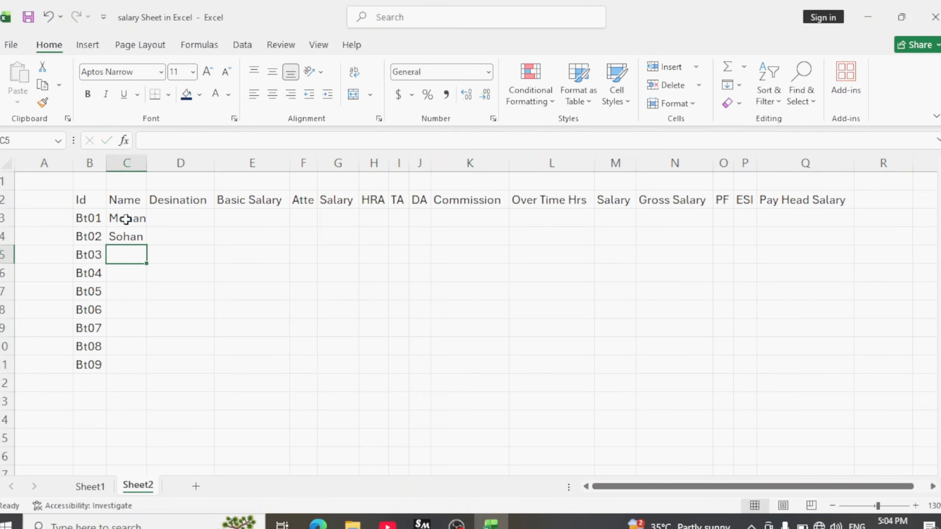
pyautogui.write('Rohan')
pyautogui.press('Return')
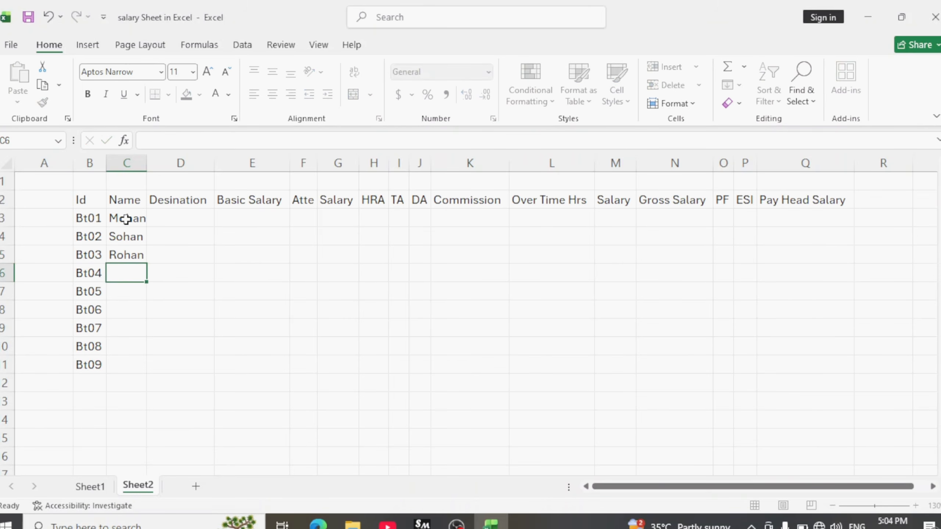
pyautogui.write('Ajay')
pyautogui.press('Return')
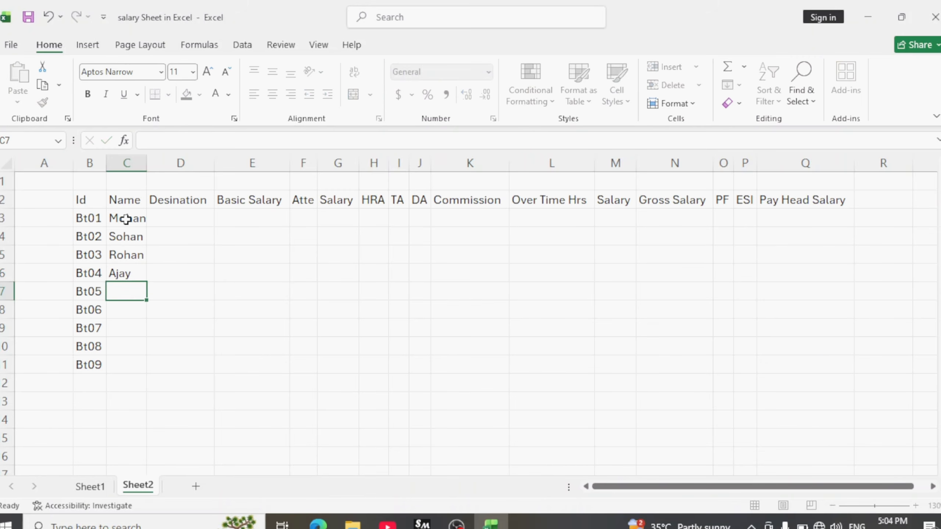
# Enter the fifth and sixth employees' names in C7 and C8.
pyautogui.write('Vijay')
pyautogui.press('Return')
pyautogui.write('KUma')
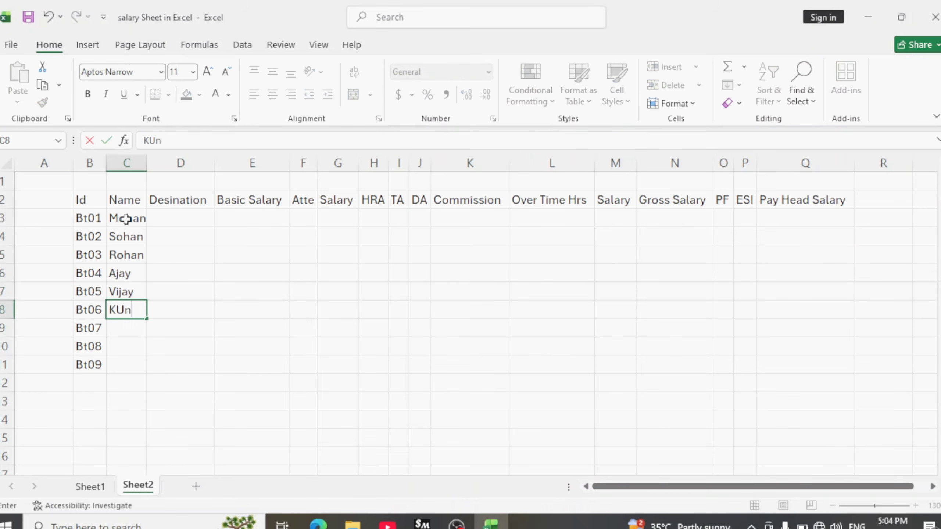
pyautogui.press('BackSpace')
pyautogui.press('BackSpace')
pyautogui.press('BackSpace')
pyautogui.write('unal')
pyautogui.press('Return')
# Enter the last three employees' names in C9 to C11.
pyautogui.write('Amit')
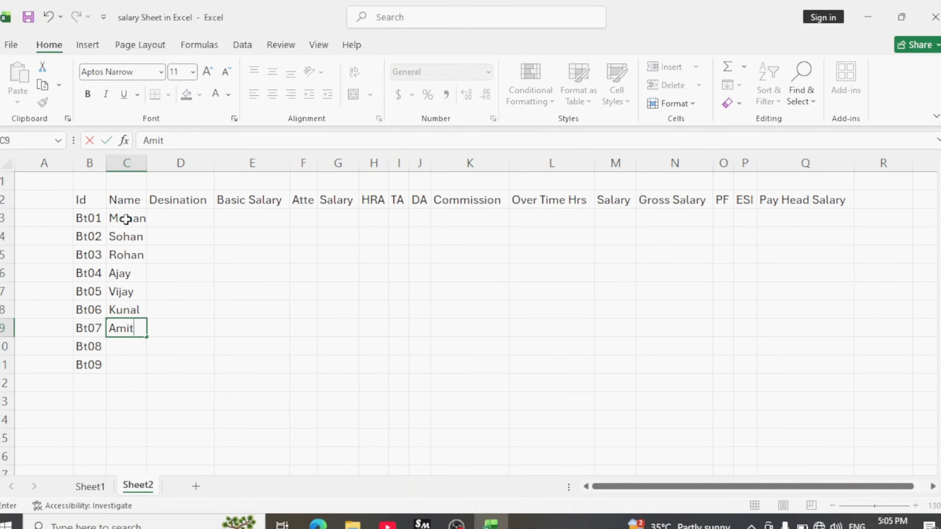
pyautogui.press('Return')
pyautogui.write('Su')
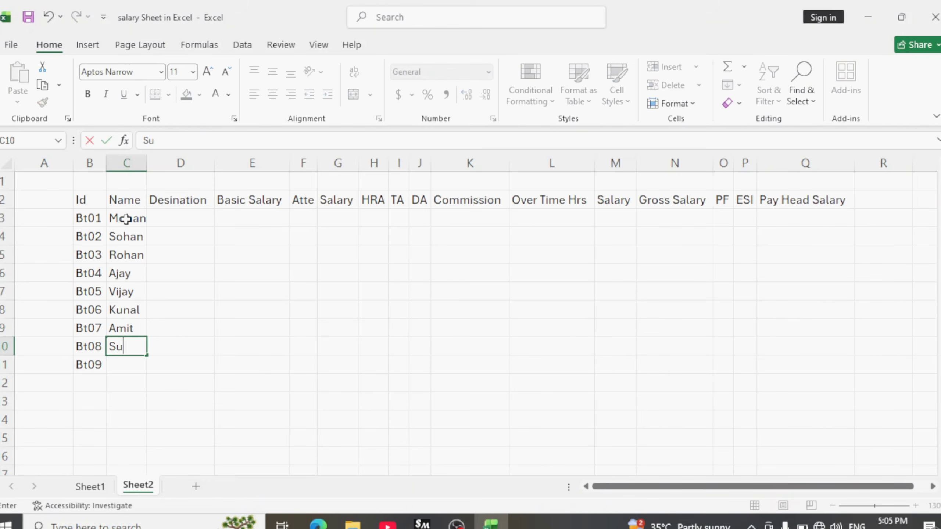
pyautogui.write('resh')
pyautogui.press('Return')
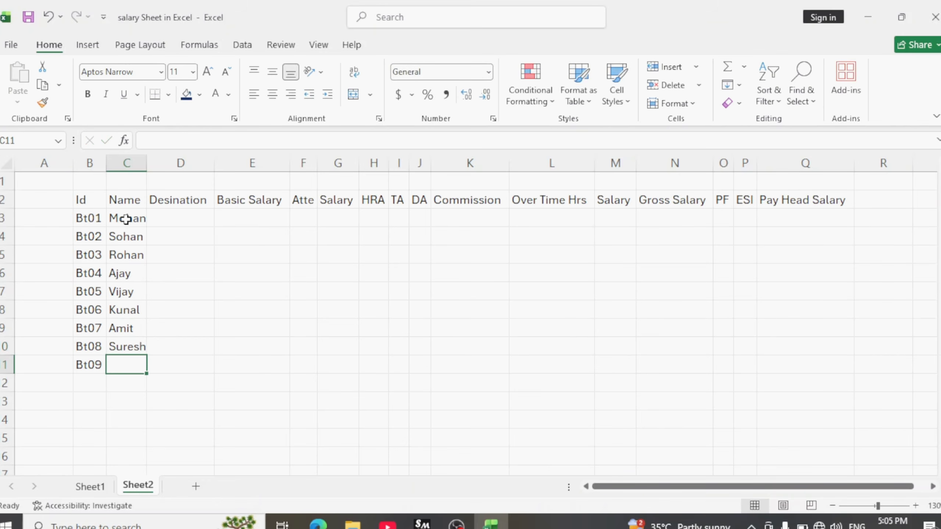
pyautogui.write('A')
pyautogui.press('BackSpace')
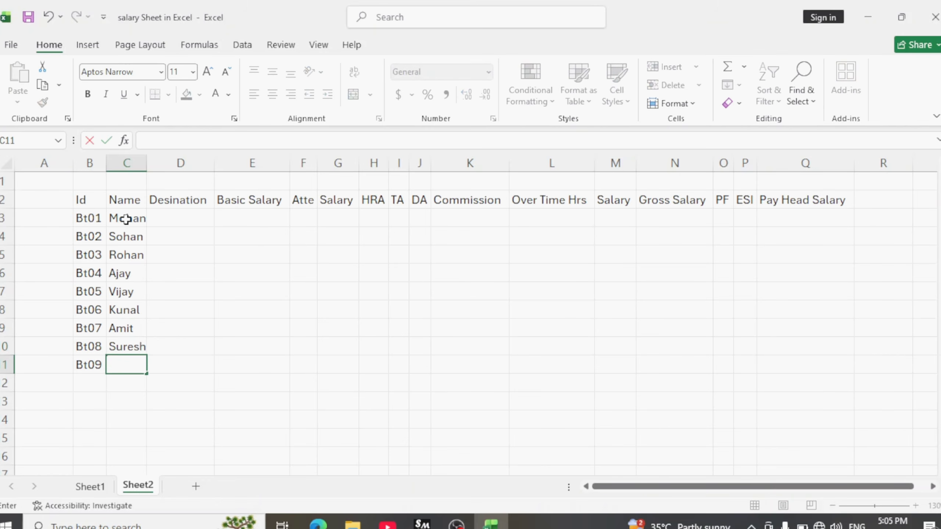
pyautogui.write('Pankaj')
pyautogui.press('Tab')
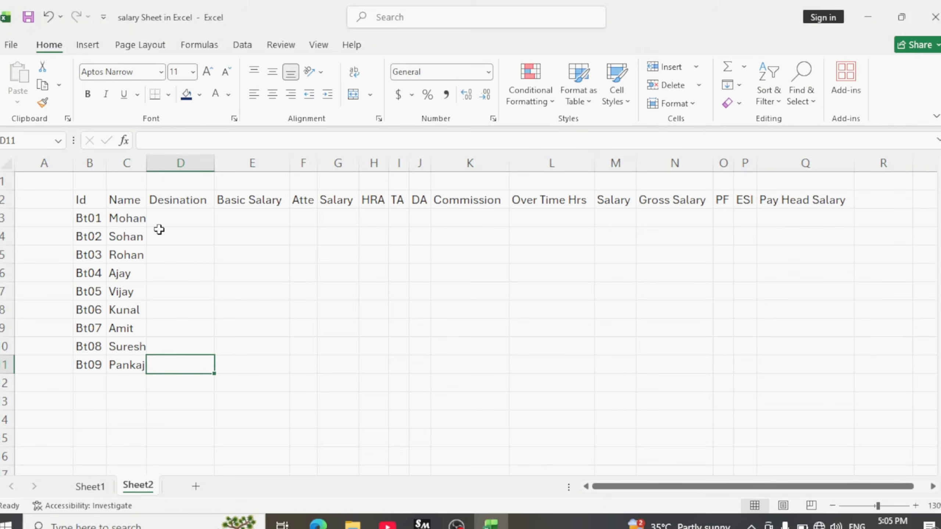
# Widen column C slightly to fit the names and enter the designation Manager in D3.
pyautogui.click(189, 213)
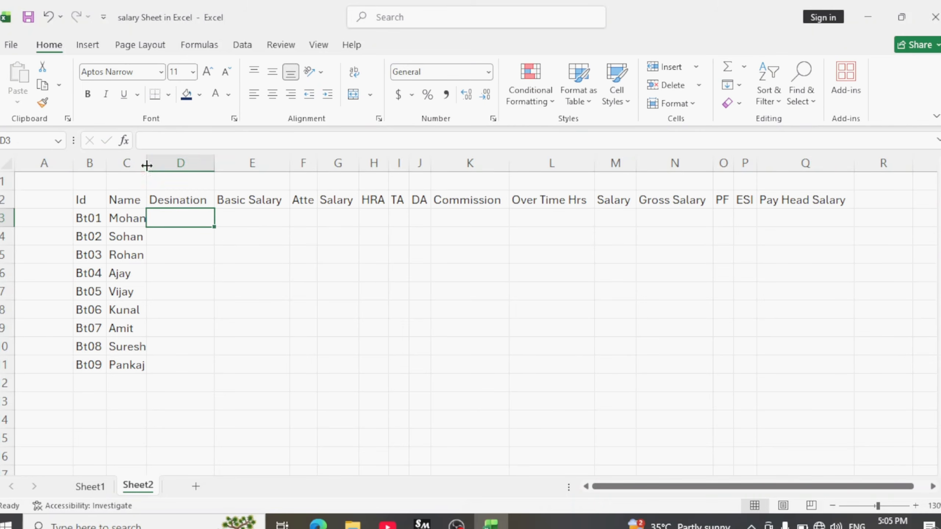
pyautogui.moveTo(141, 167); pyautogui.dragTo(155, 168)
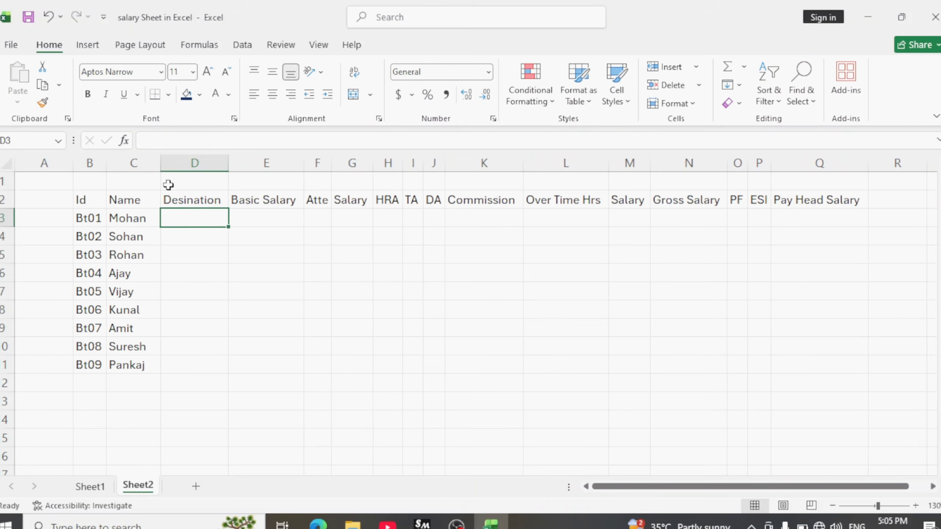
pyautogui.write('Ma')
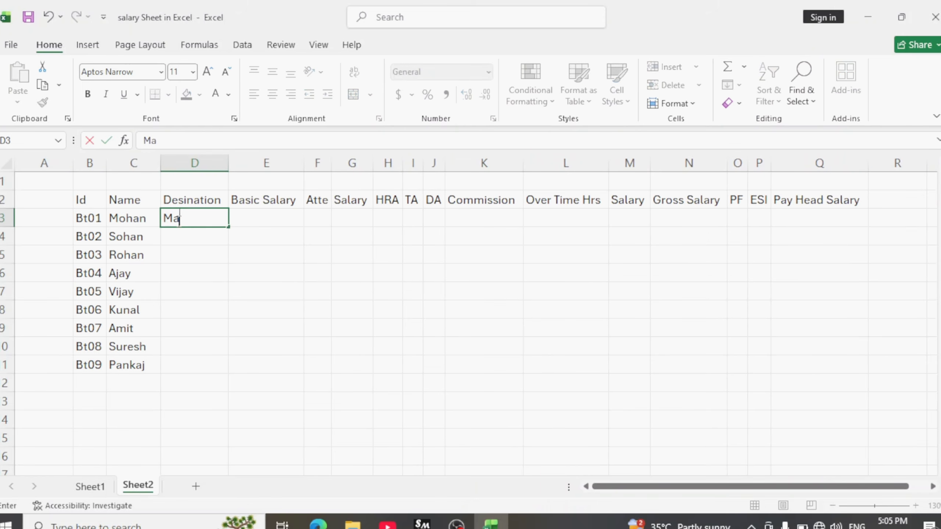
pyautogui.write('nager')
pyautogui.press('Return')
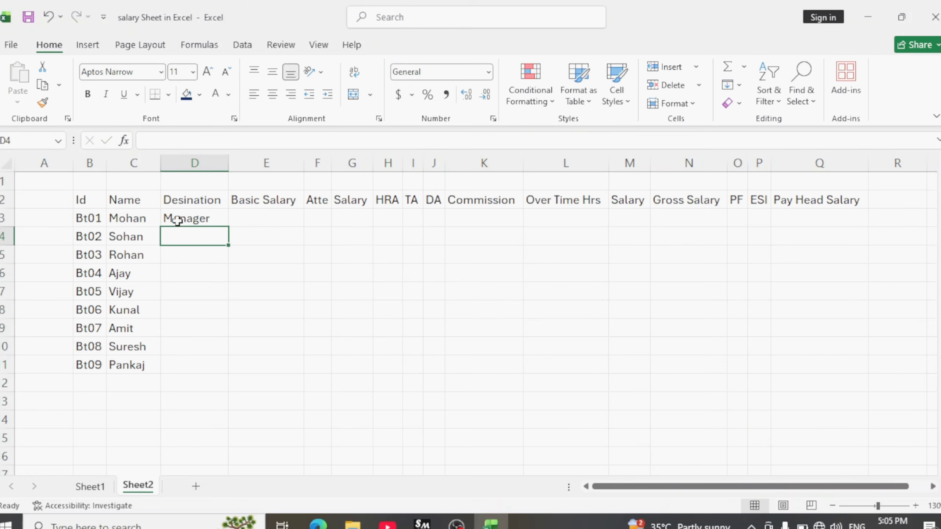
# Enter the designation Accountant for employee Bt02 in D4.
pyautogui.write('C')
pyautogui.press('BackSpace')
pyautogui.write('A')
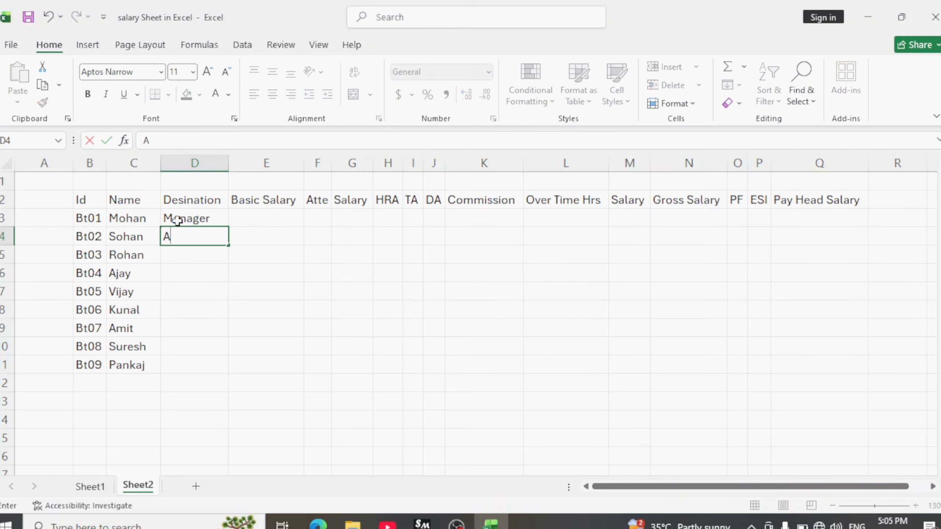
pyautogui.write('ccountant')
pyautogui.press('Return')
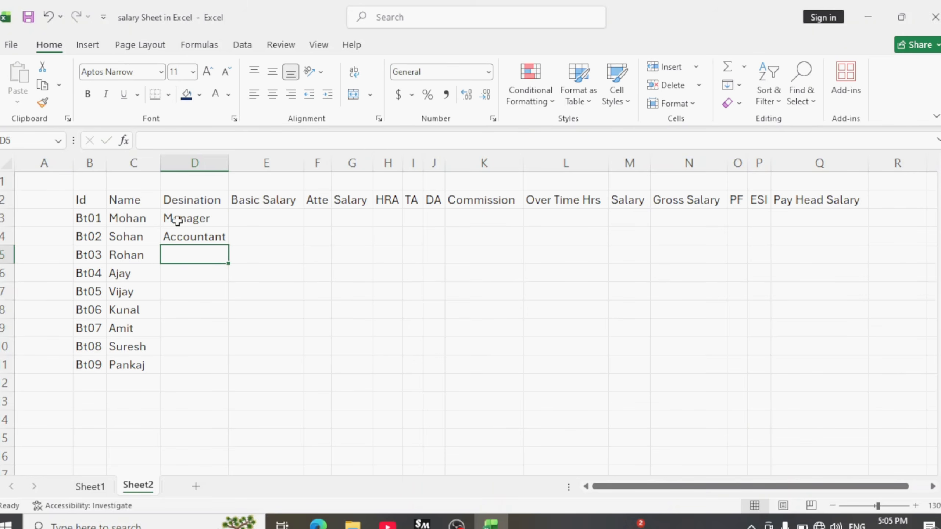
# Enter the designation Sales Manager for employee Bt03 in D5.
pyautogui.write('Sa')
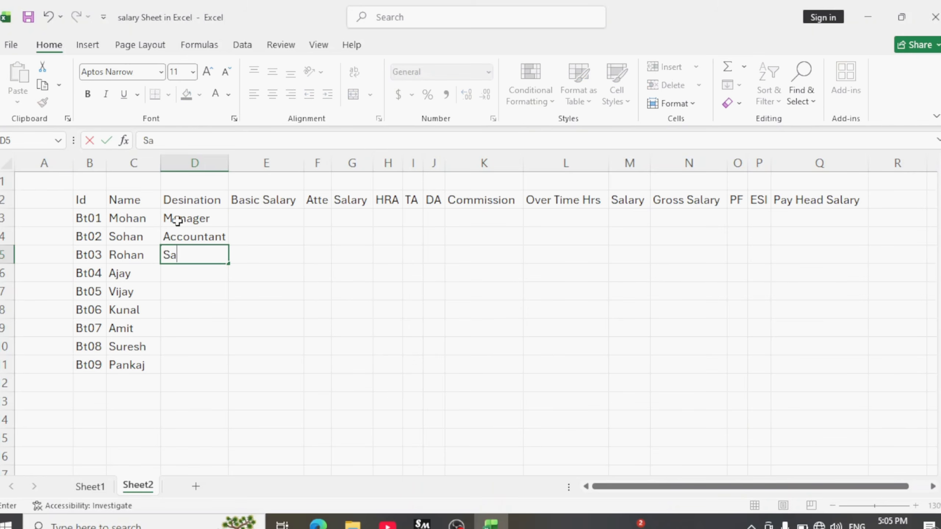
pyautogui.press('BackSpace')
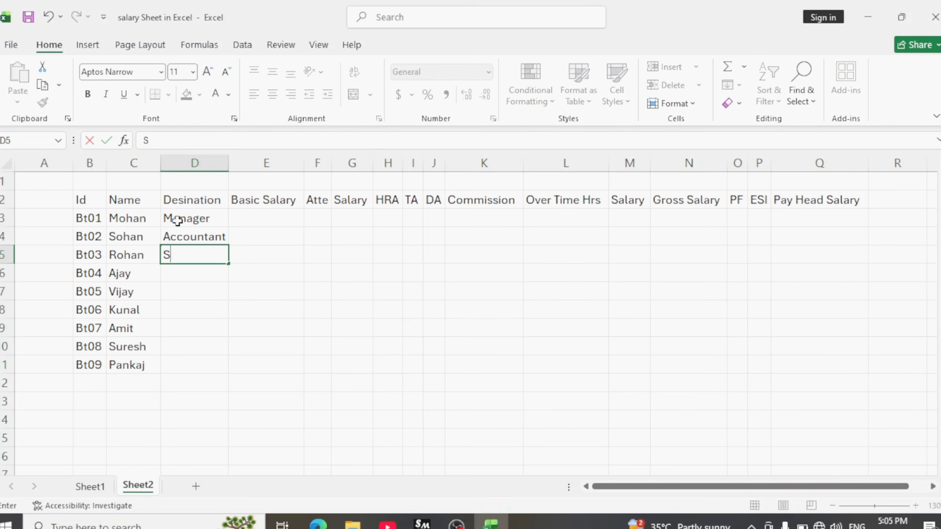
pyautogui.press('BackSpace')
pyautogui.press('BackSpace')
pyautogui.write('er')
pyautogui.write('s')
pyautogui.write(' Mana')
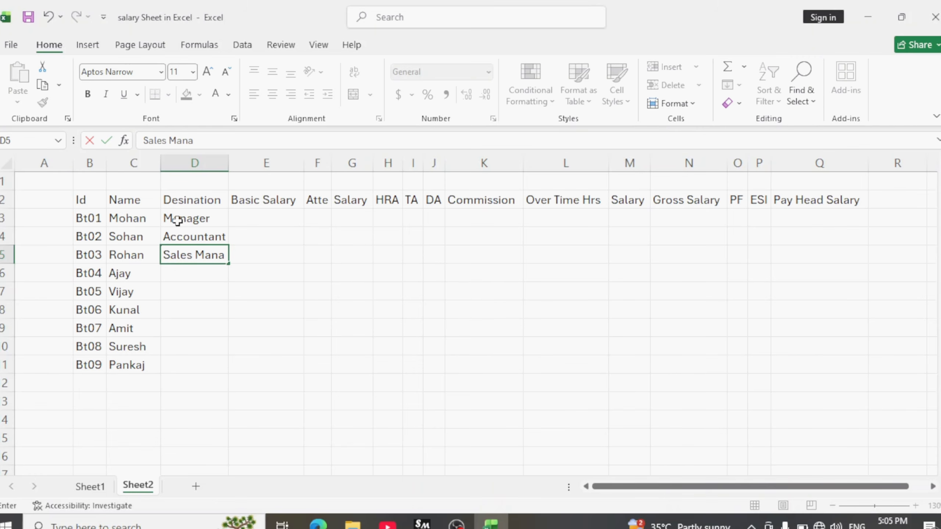
pyautogui.write('ger')
pyautogui.press('Return')
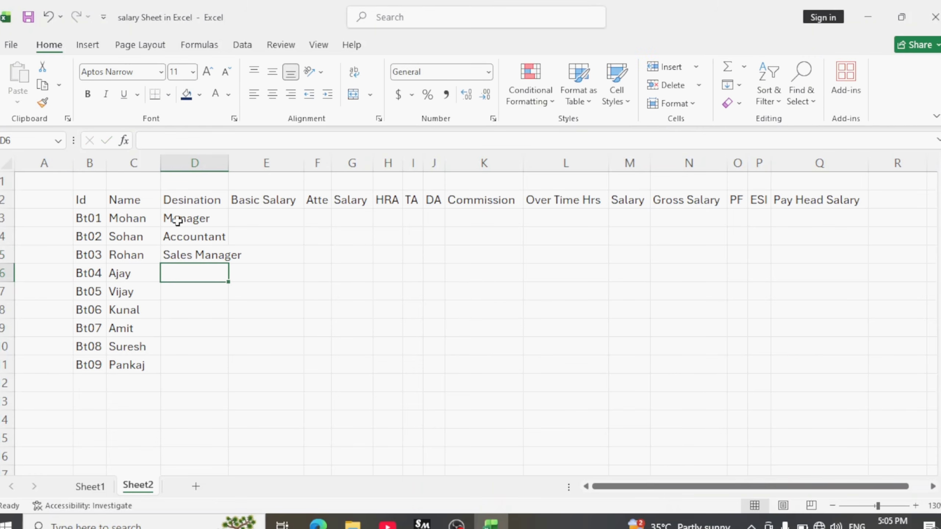
# Enter Staff in D6, fill it down to D11, and widen column D to fit the designations.
pyautogui.write('Staff')
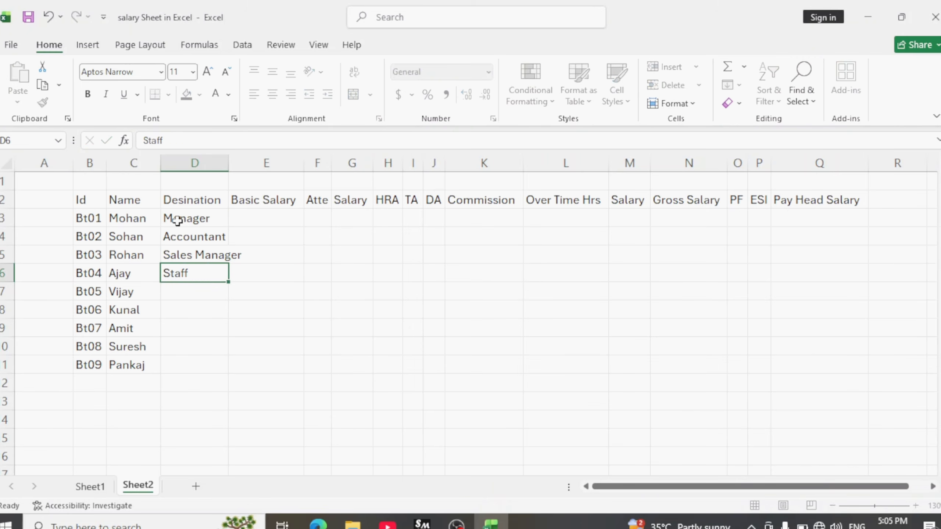
pyautogui.press('Return')
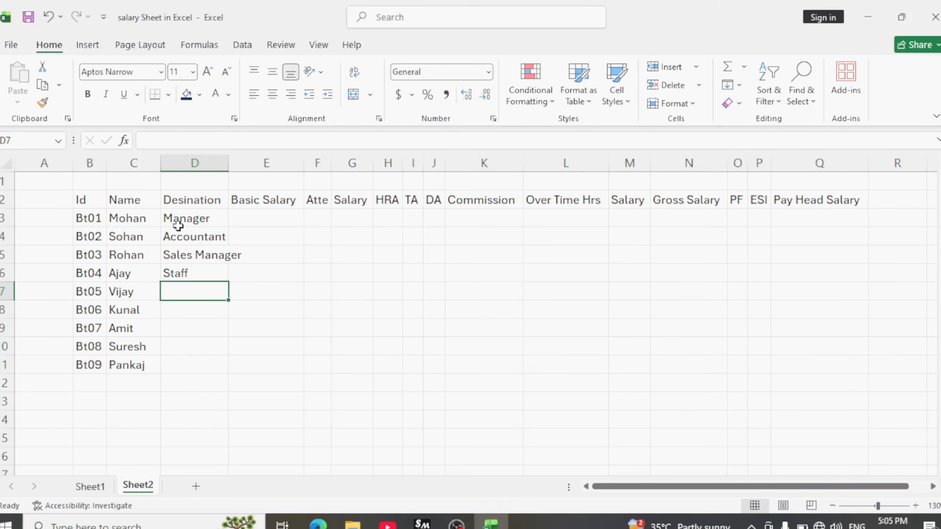
pyautogui.moveTo(178, 273); pyautogui.dragTo(176, 372)
pyautogui.hotkey('ctrl', 'd')
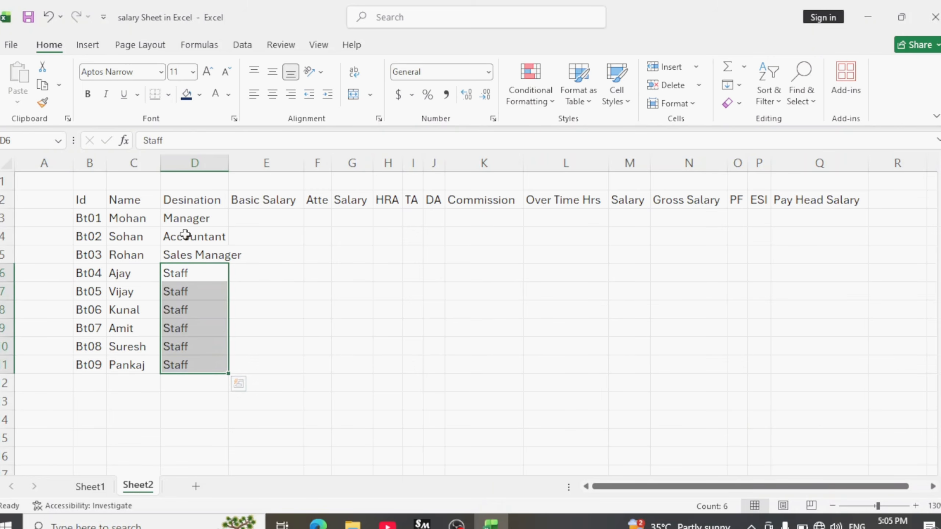
pyautogui.moveTo(229, 163); pyautogui.dragTo(244, 164)
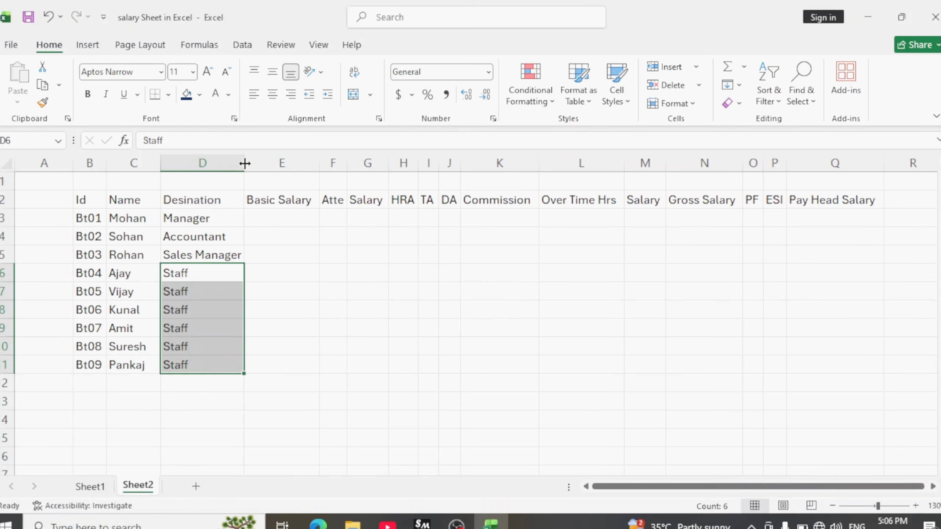
# Enter the basic salaries 80000, 50000 and 45000 in E3 to E5.
pyautogui.click(250, 200)
pyautogui.click(272, 222)
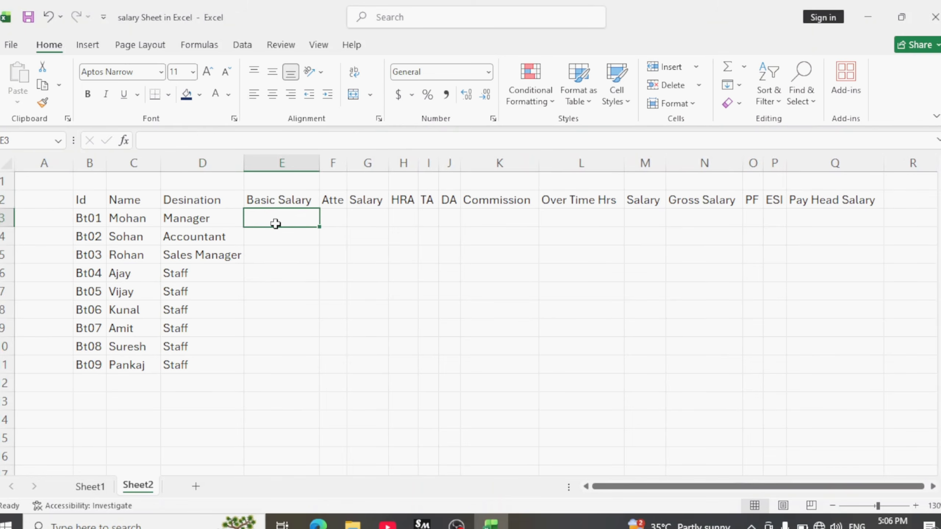
pyautogui.write('800')
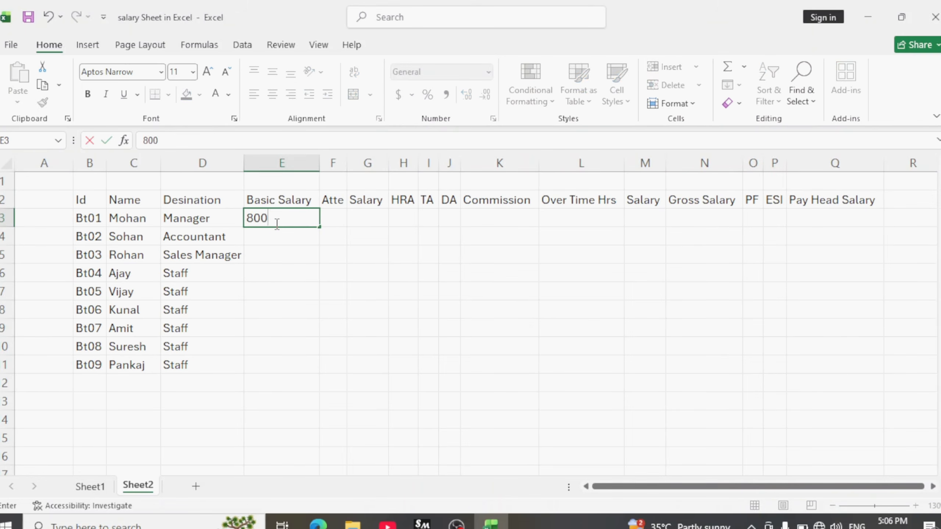
pyautogui.write('00')
pyautogui.press('Return')
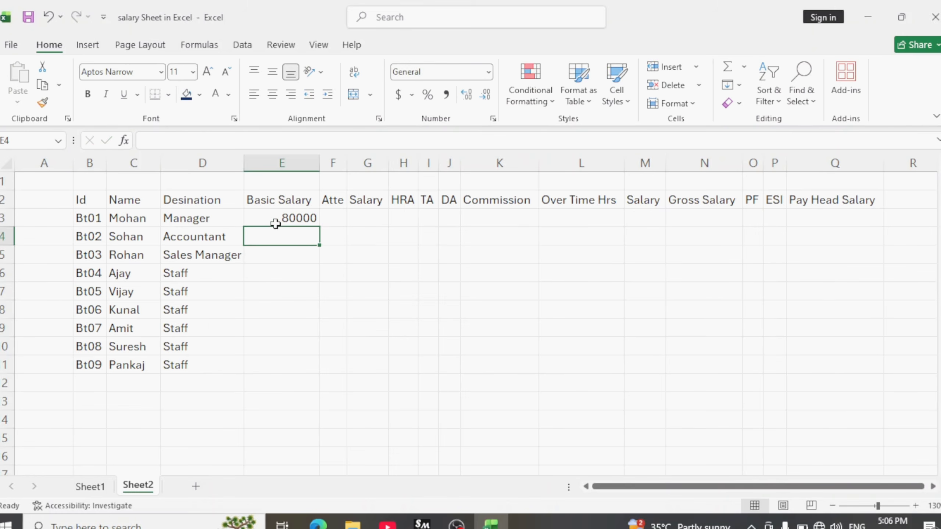
pyautogui.write('500')
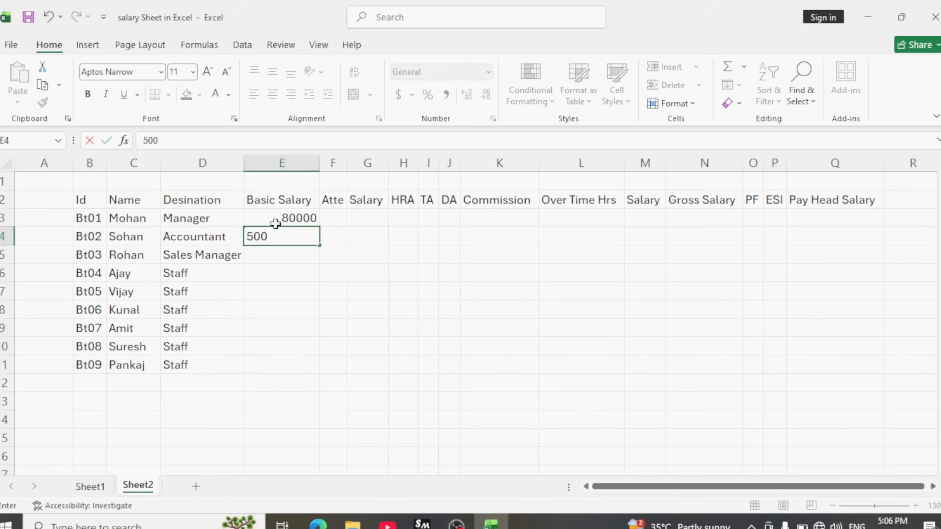
pyautogui.write('00')
pyautogui.press('Return')
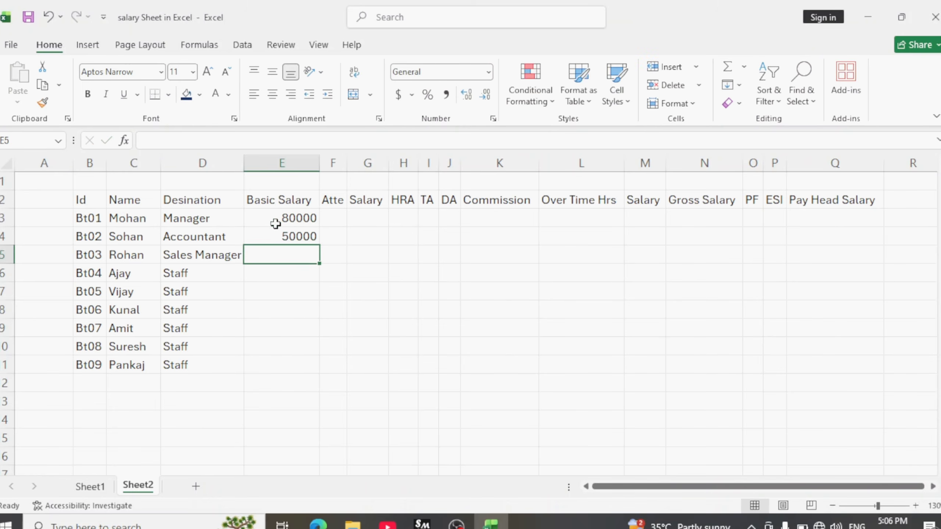
pyautogui.write('4')
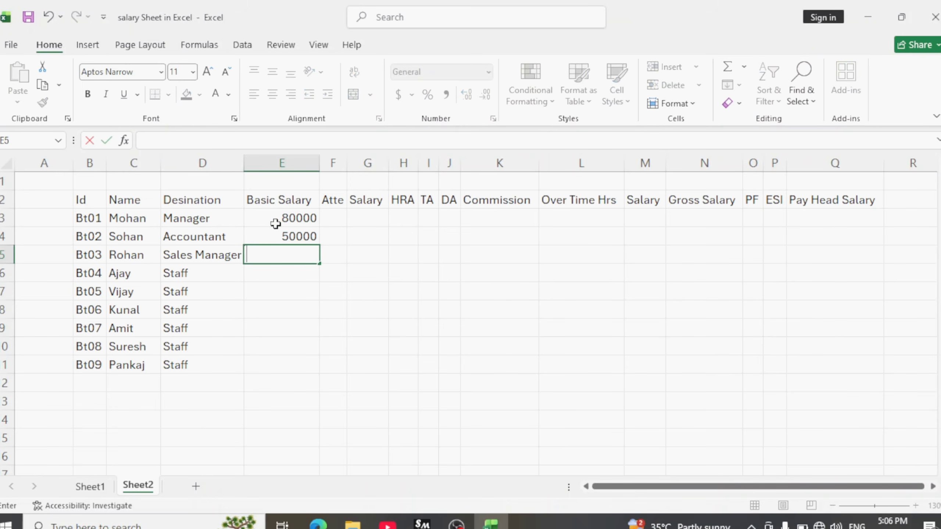
pyautogui.write('45000')
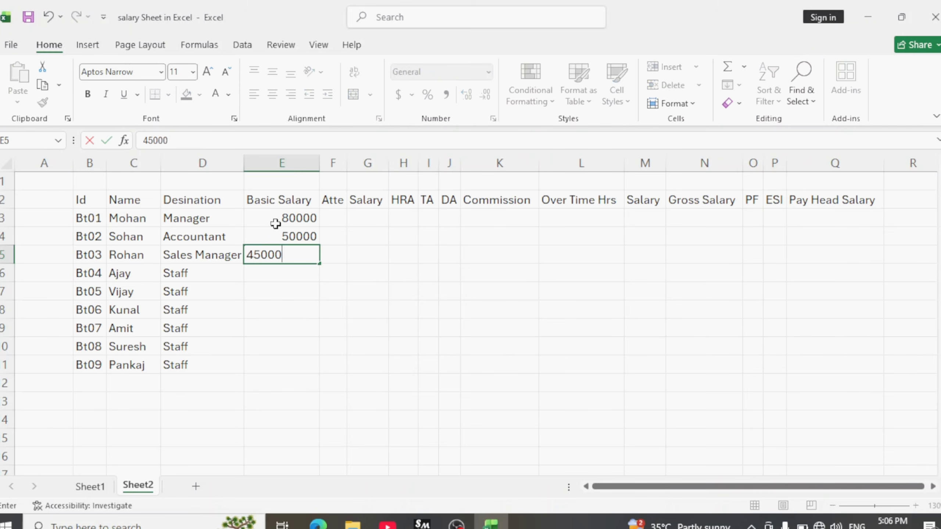
pyautogui.press('Return')
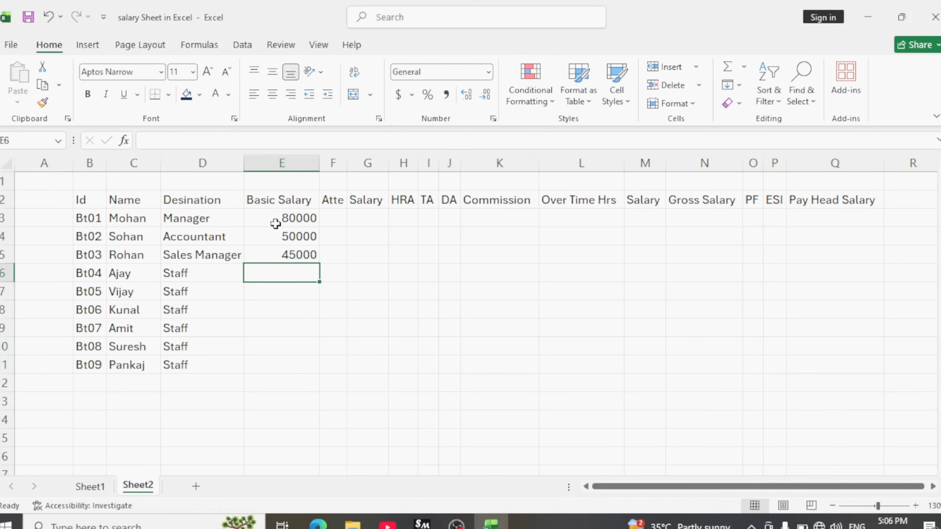
# Enter a basic salary of 30000 in E6 and fill it down to E11 for all staff rows.
pyautogui.write('3')
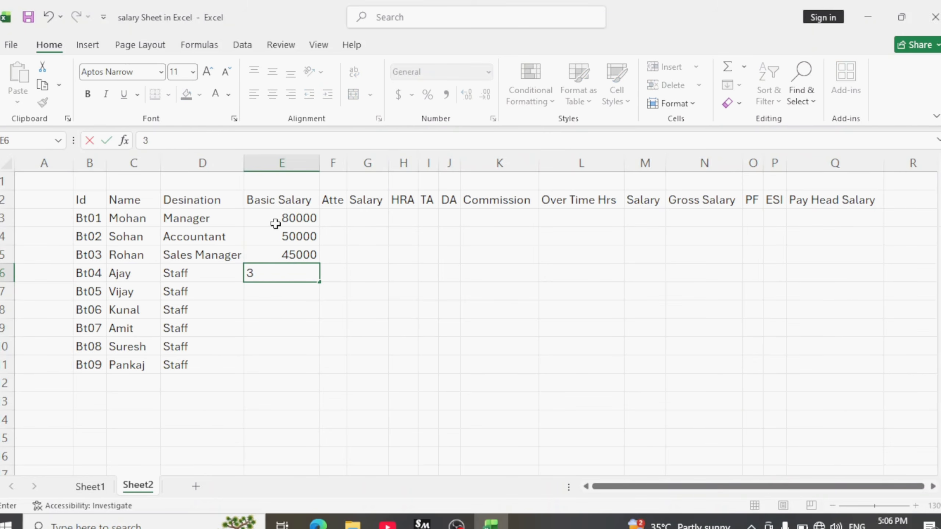
pyautogui.write('0000')
pyautogui.press('Return')
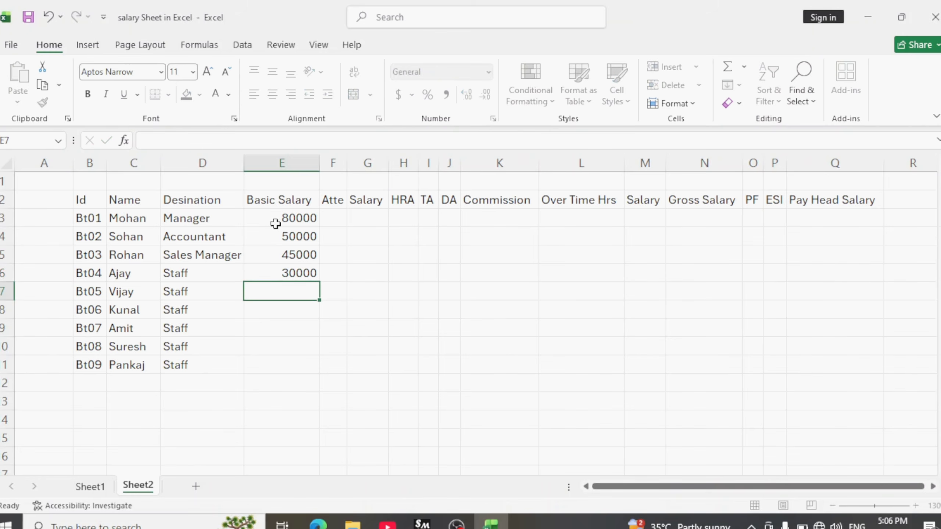
pyautogui.moveTo(281, 271); pyautogui.dragTo(291, 365)
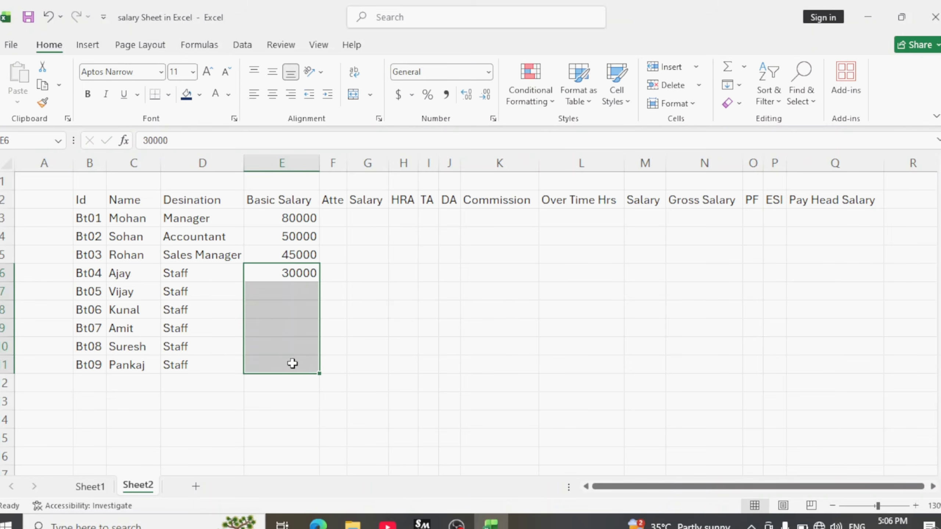
pyautogui.hotkey('ctrl', 'd')
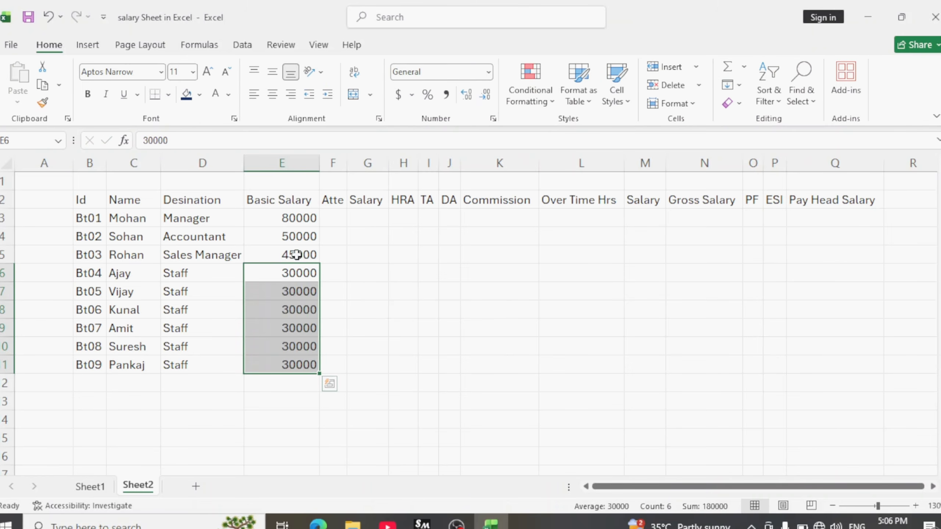
pyautogui.click(289, 292)
pyautogui.click(286, 345)
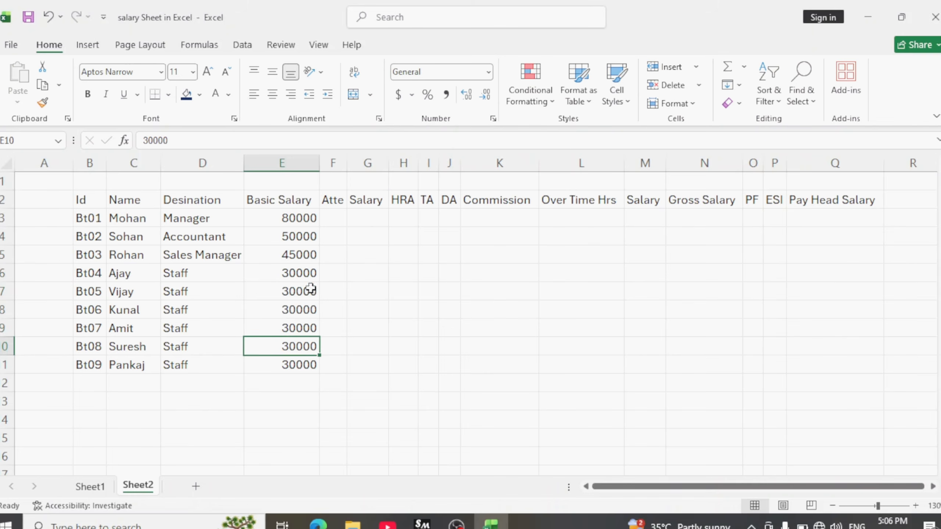
# Widen column F, which holds the Atte heading.
pyautogui.moveTo(346, 163); pyautogui.dragTo(369, 169)
pyautogui.click(345, 220)
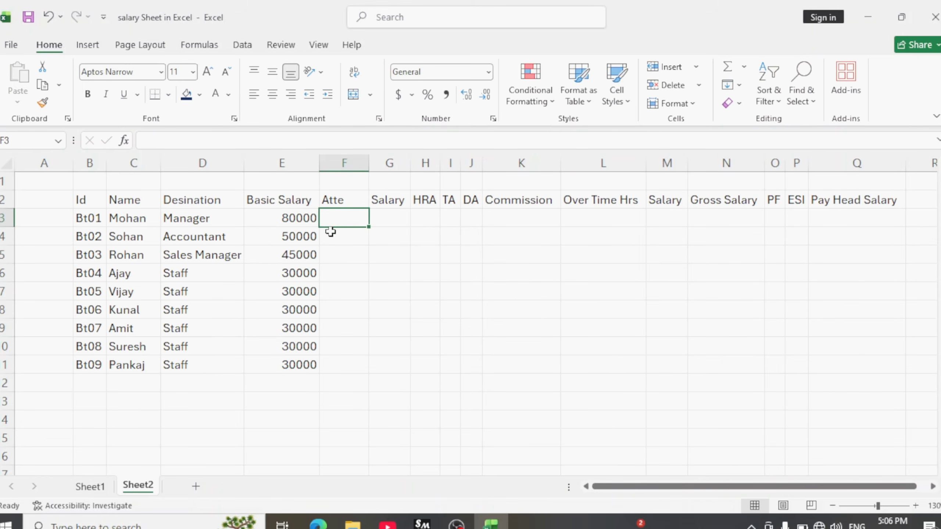
pyautogui.click(345, 237)
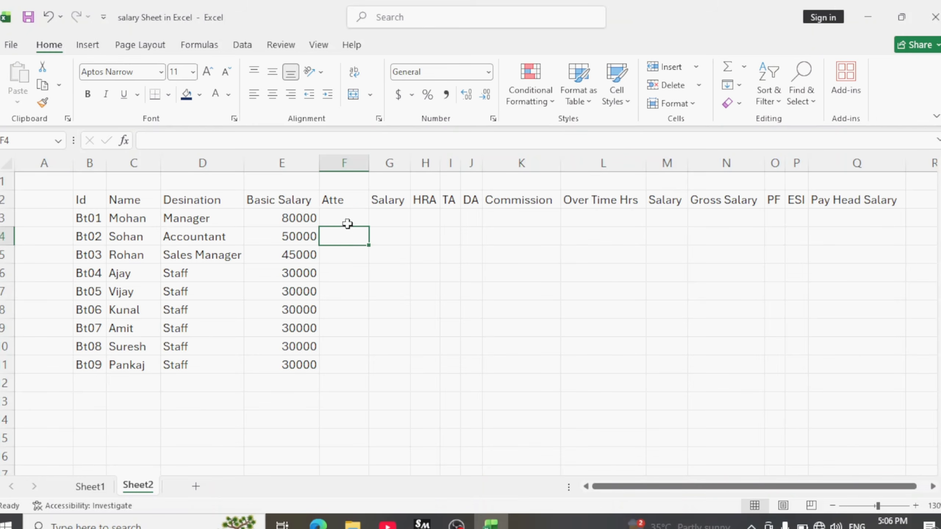
pyautogui.click(346, 223)
pyautogui.click(346, 230)
pyautogui.click(343, 275)
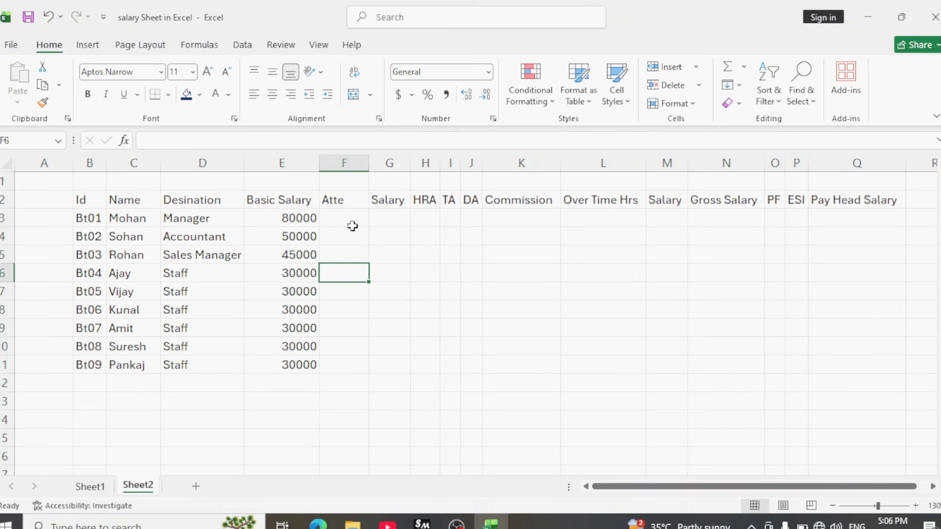
# Enter the attendance values 28, 27, 26 and 29 in F3 to F6 of the Atte column.
pyautogui.click(349, 215)
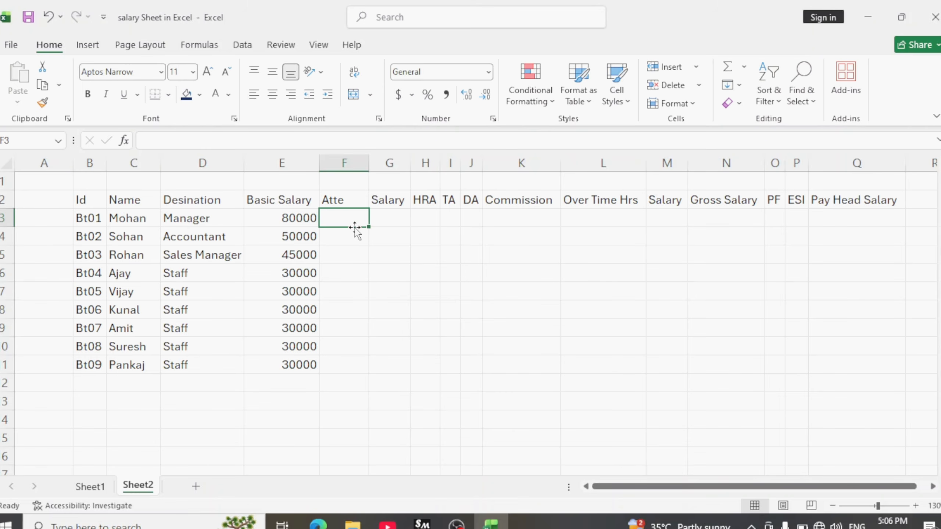
pyautogui.write('28')
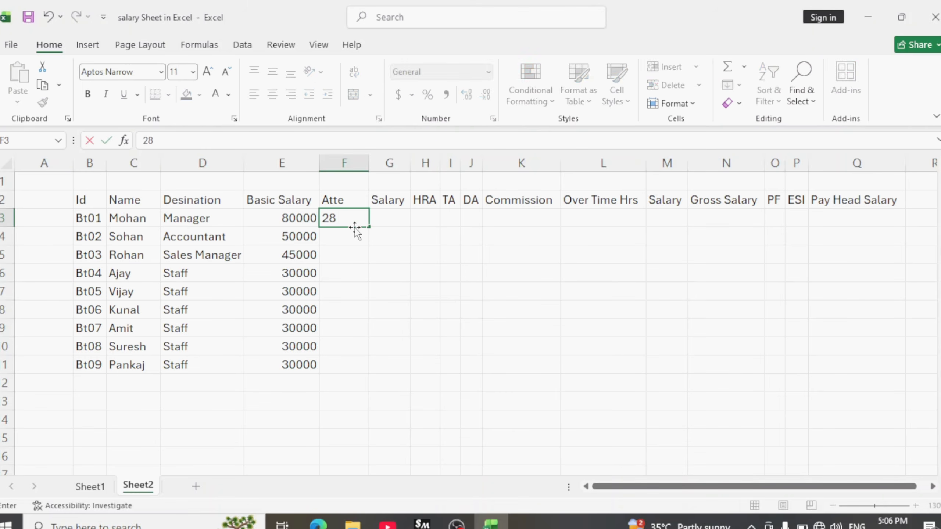
pyautogui.press('Return')
pyautogui.write('2')
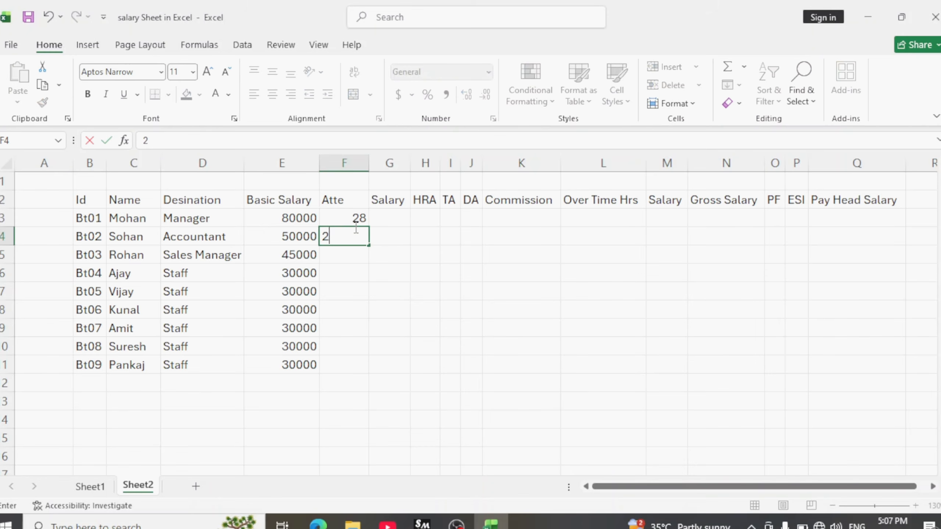
pyautogui.write('7')
pyautogui.press('Return')
pyautogui.write('26')
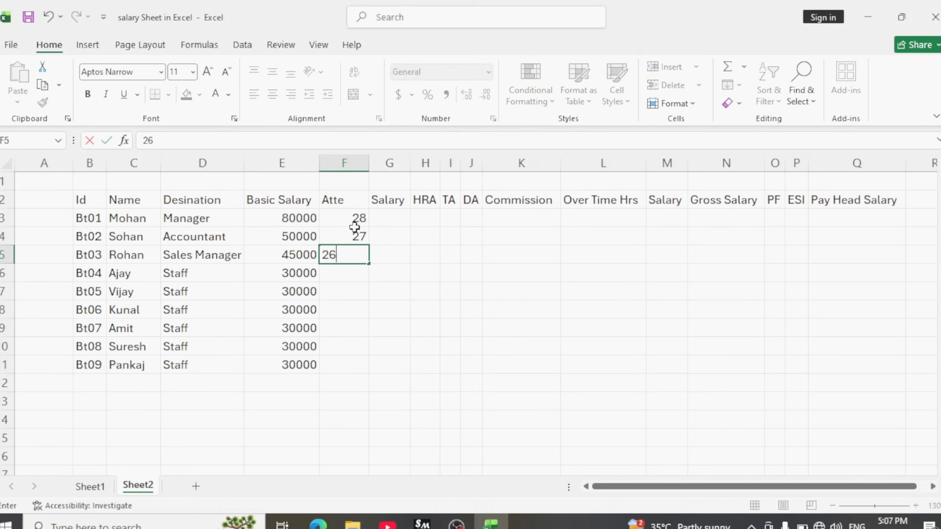
pyautogui.press('Return')
pyautogui.write('29')
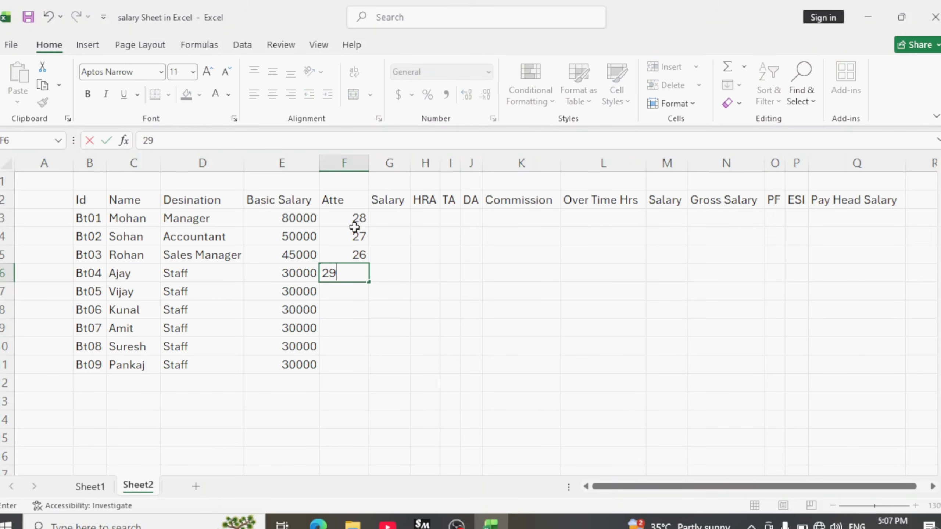
pyautogui.press('Return')
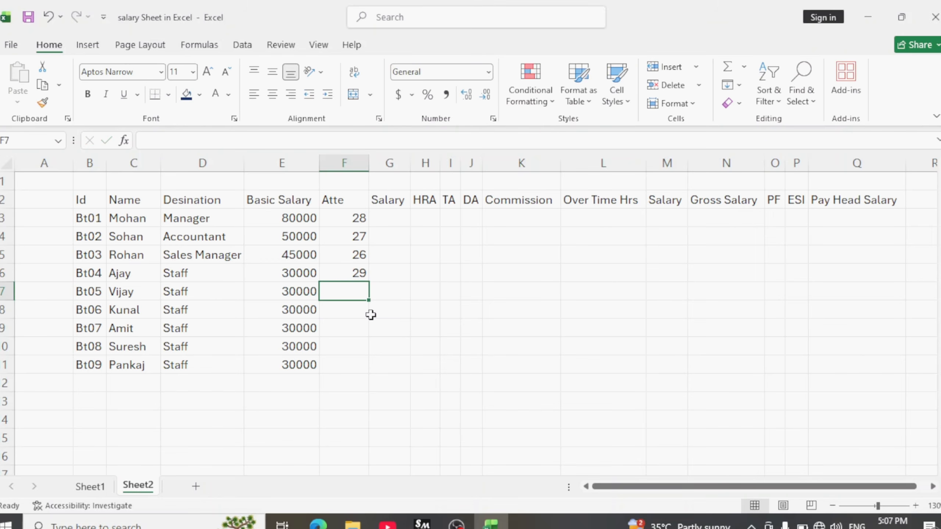
# Enter the attendance values 26, 28 and 27 in F7 to F9.
pyautogui.write('26')
pyautogui.press('Return')
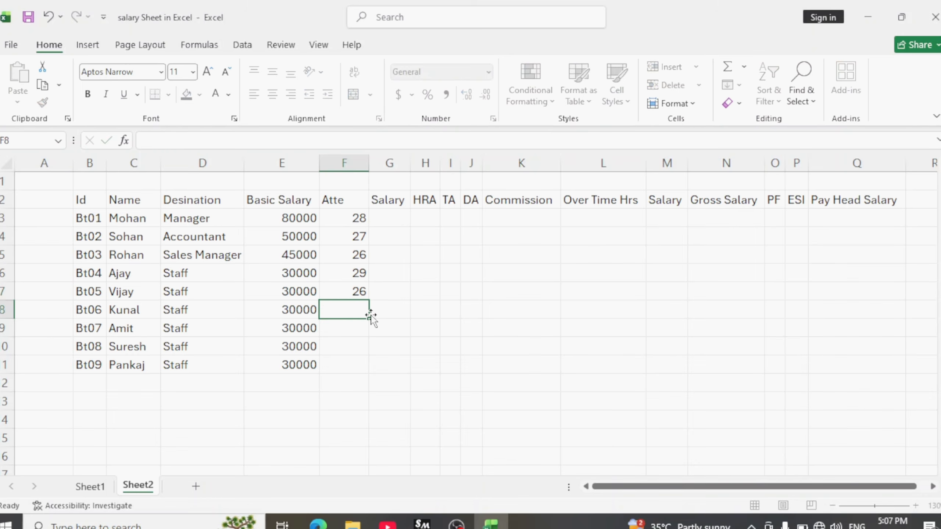
pyautogui.write('28')
pyautogui.press('Return')
pyautogui.write('27')
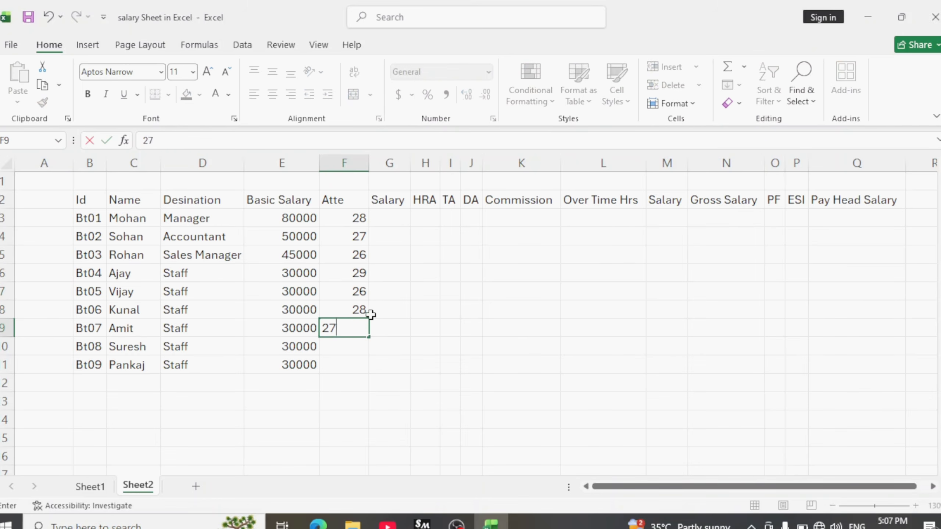
pyautogui.press('Return')
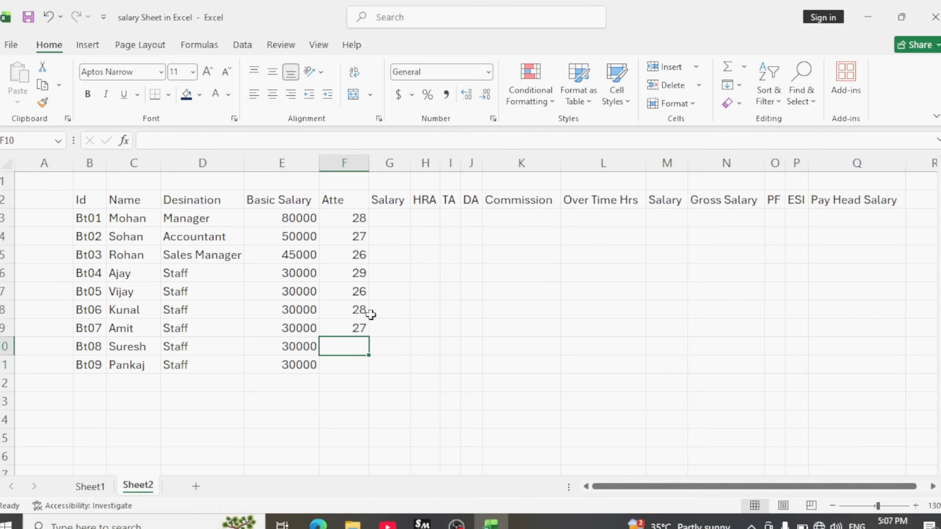
# Enter the attendance values 26 and 25 in F10 and F11 of the Atte column.
pyautogui.write('26')
pyautogui.press('Return')
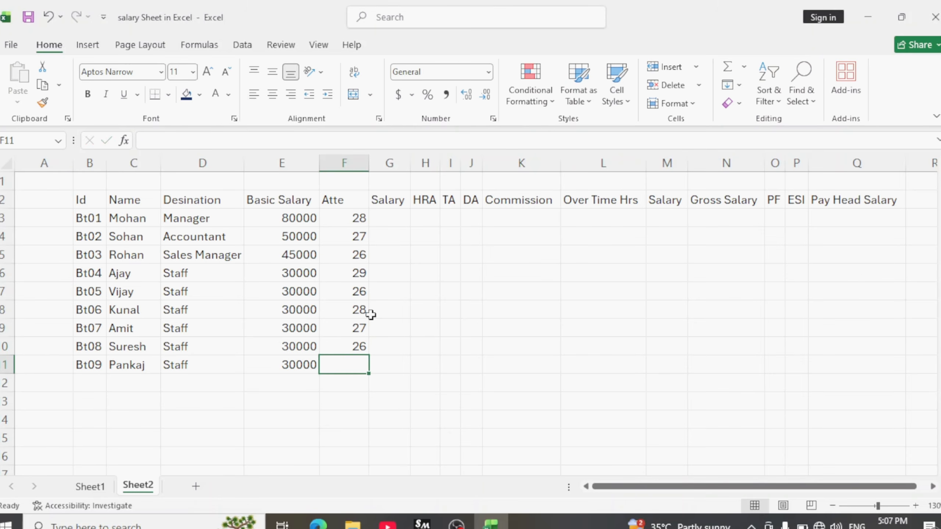
pyautogui.write('2')
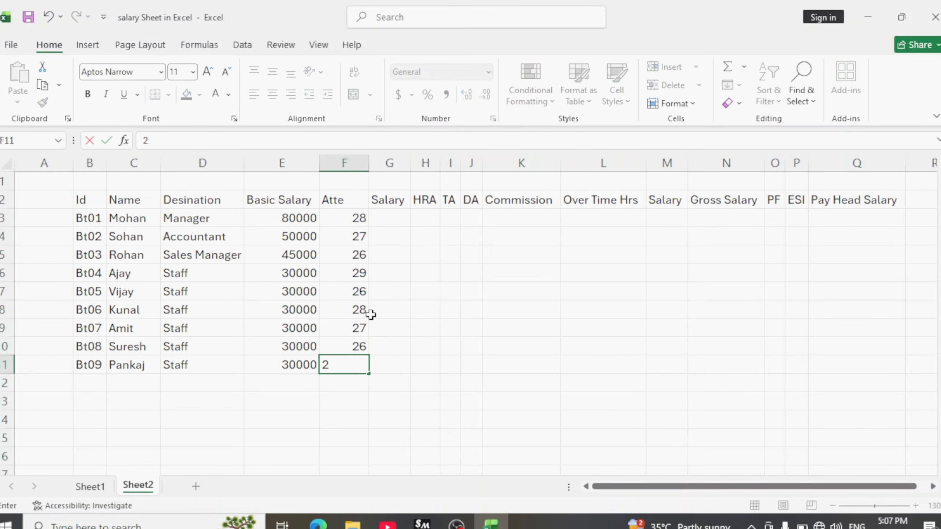
pyautogui.write('5')
pyautogui.press('Return')
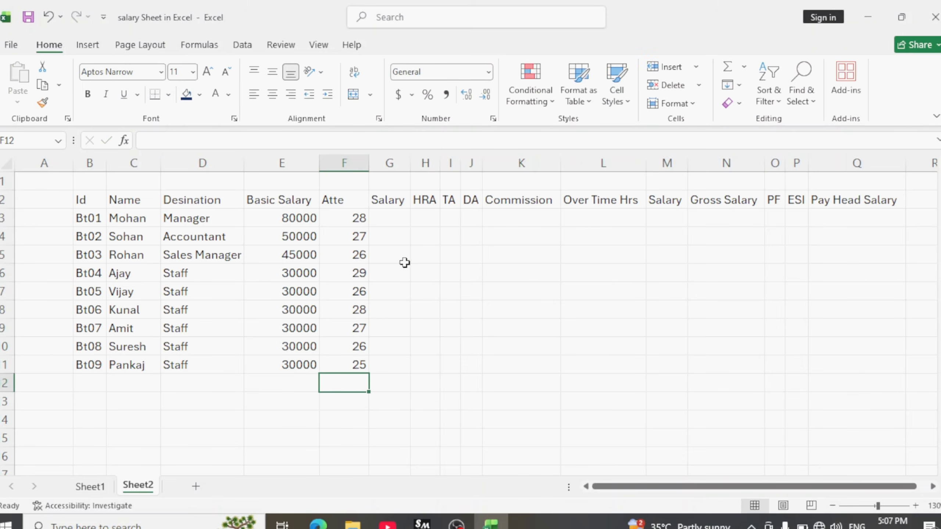
# Examine the Basic Salary and Atte values beside the empty Salary column G for rows 3 to 11.
pyautogui.click(383, 222)
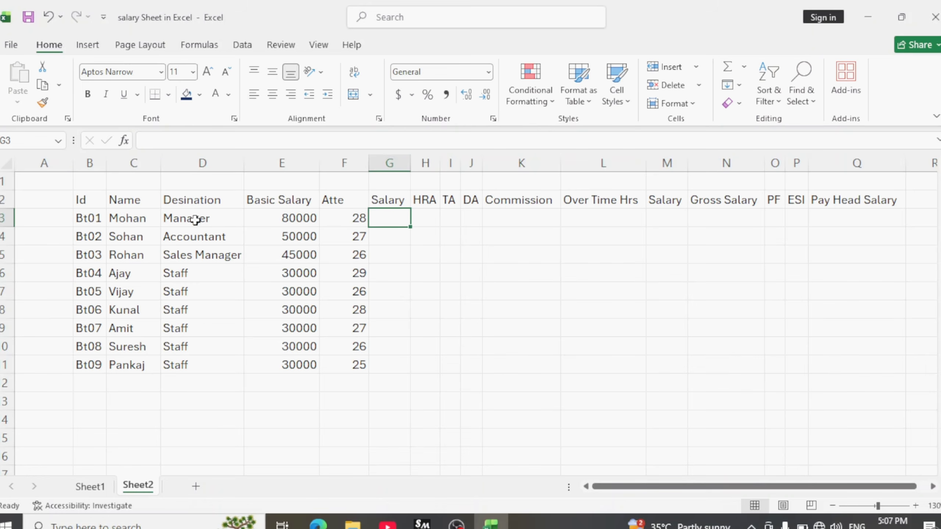
pyautogui.moveTo(286, 219); pyautogui.dragTo(294, 365)
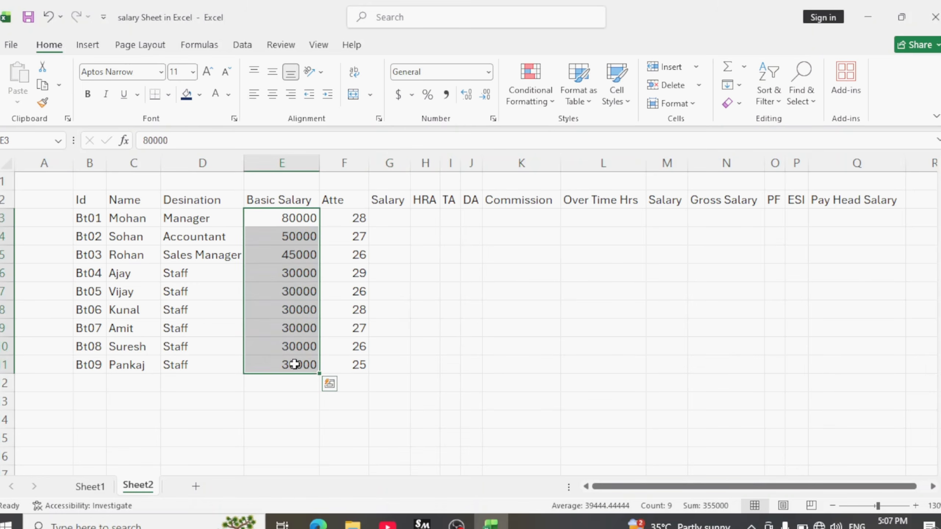
pyautogui.click(287, 274)
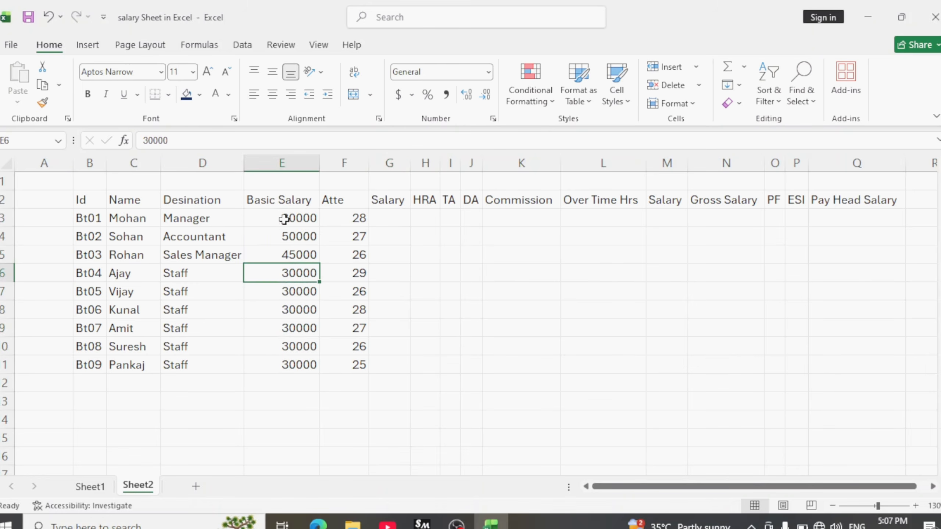
pyautogui.moveTo(286, 219); pyautogui.dragTo(299, 364)
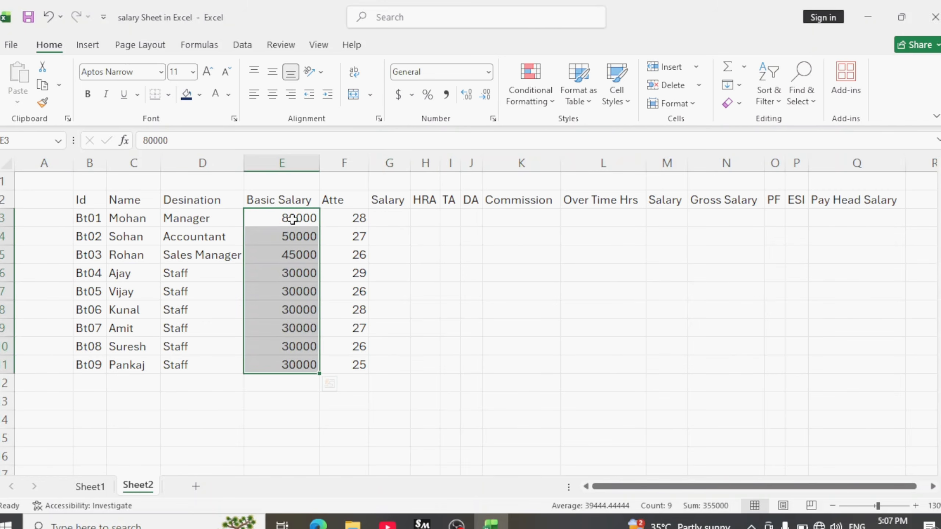
pyautogui.moveTo(346, 218); pyautogui.dragTo(363, 365)
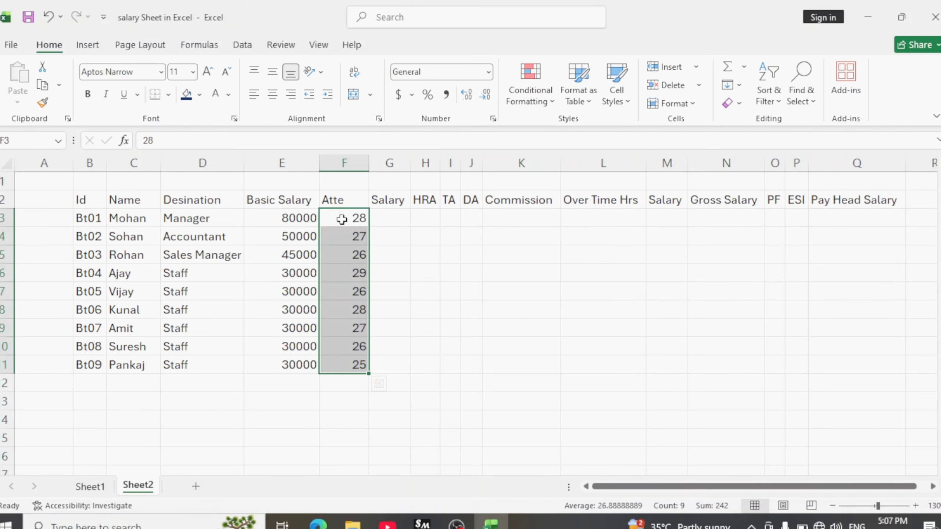
pyautogui.moveTo(379, 217); pyautogui.dragTo(394, 365)
pyautogui.moveTo(313, 219); pyautogui.dragTo(303, 364)
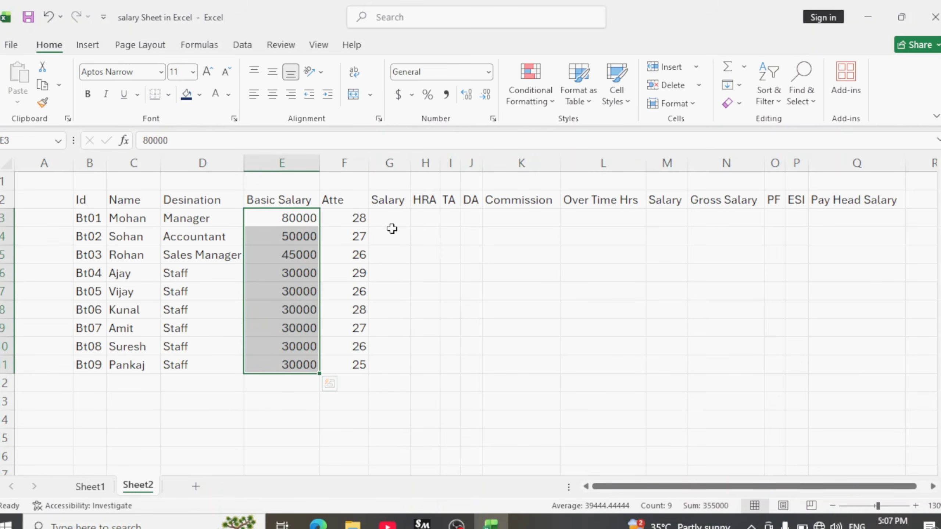
pyautogui.moveTo(391, 219); pyautogui.dragTo(393, 361)
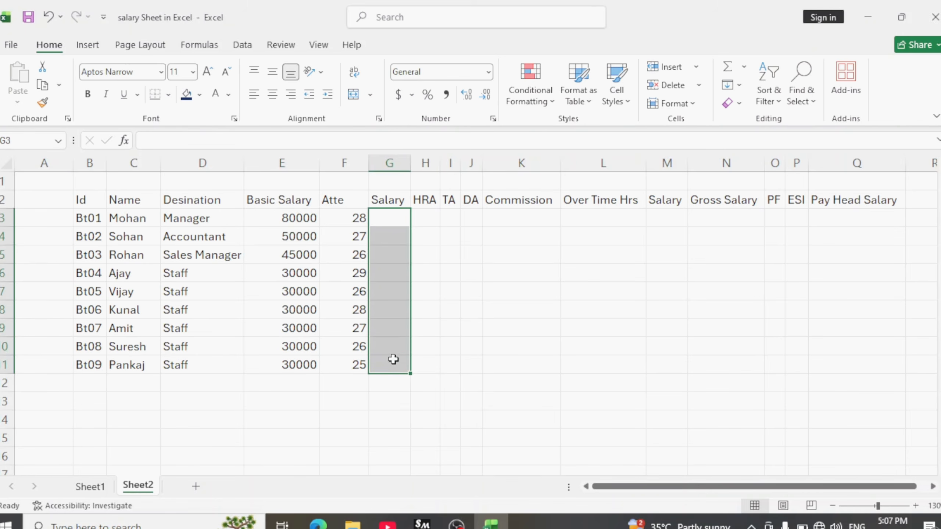
pyautogui.moveTo(359, 225); pyautogui.dragTo(358, 347)
# Widen the Salary column G next to Atte.
pyautogui.click(391, 217)
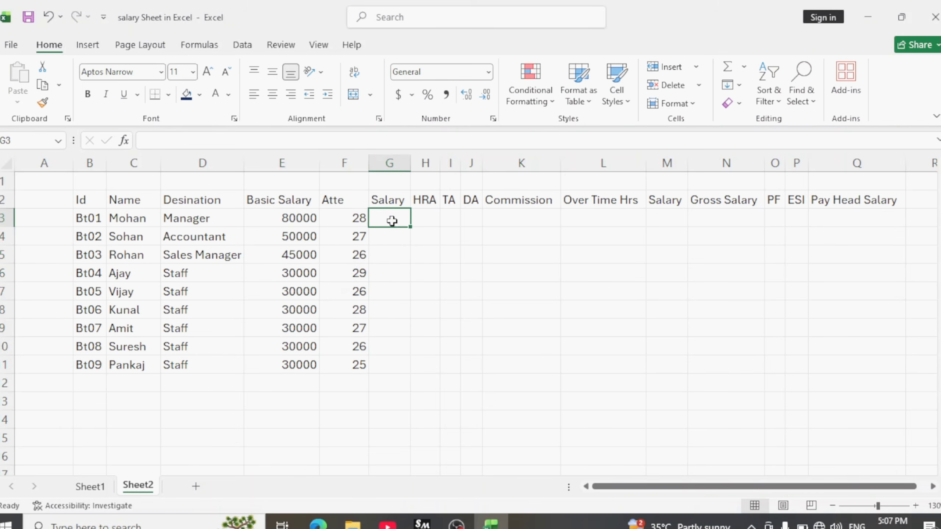
pyautogui.moveTo(410, 159); pyautogui.dragTo(431, 160)
# Enter the formula =E3/30*F3 in G3 to calculate the first employee's salary from attendance.
pyautogui.write('=')
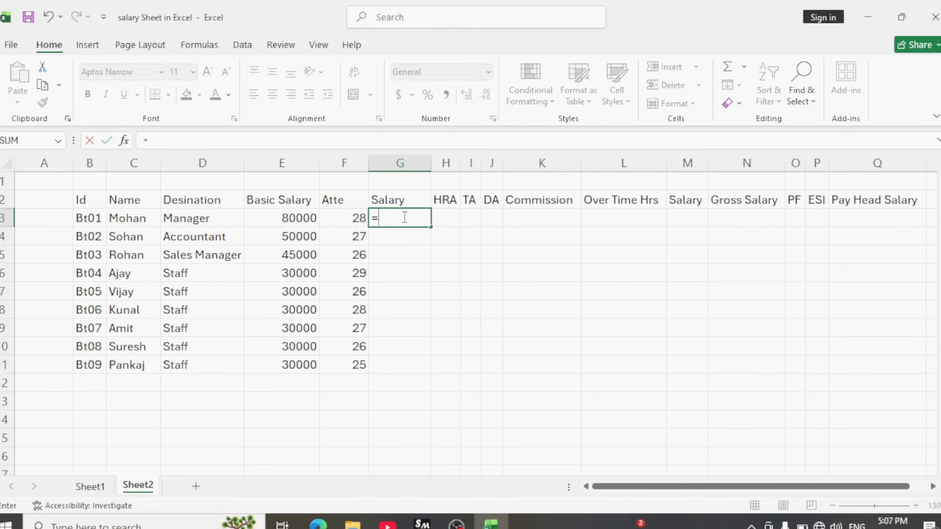
pyautogui.click(283, 217)
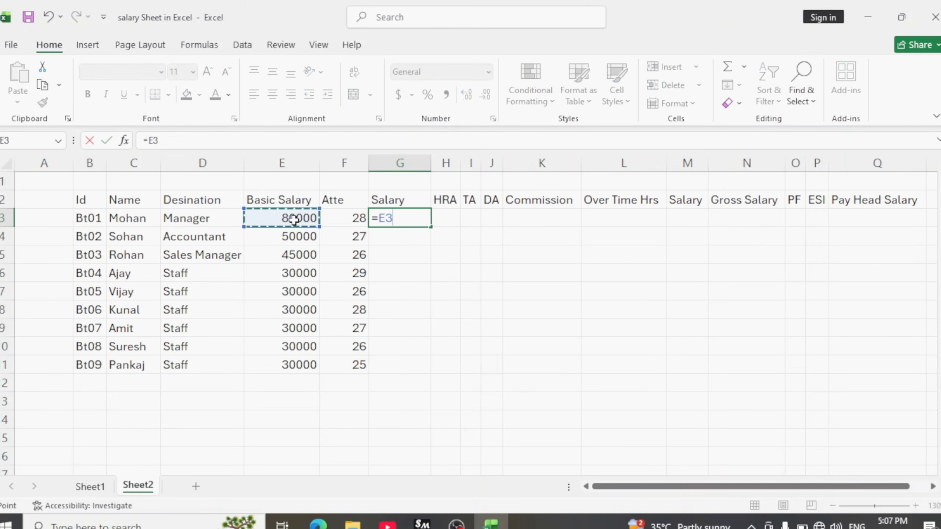
pyautogui.write('/30*')
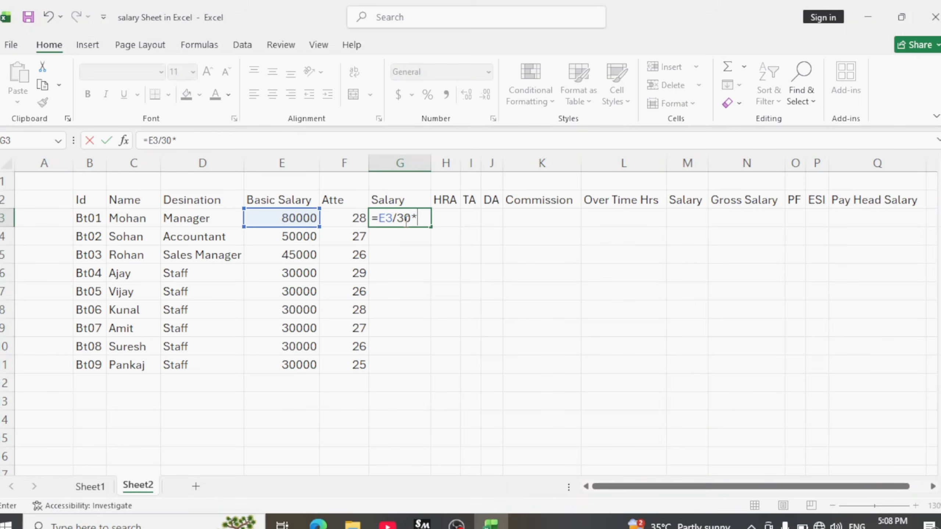
pyautogui.click(358, 222)
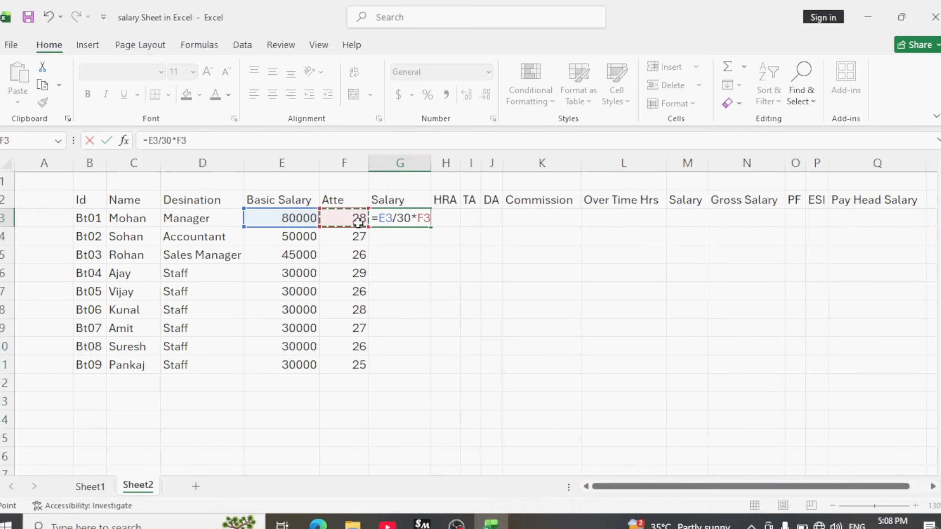
pyautogui.press('Return')
pyautogui.click(388, 222)
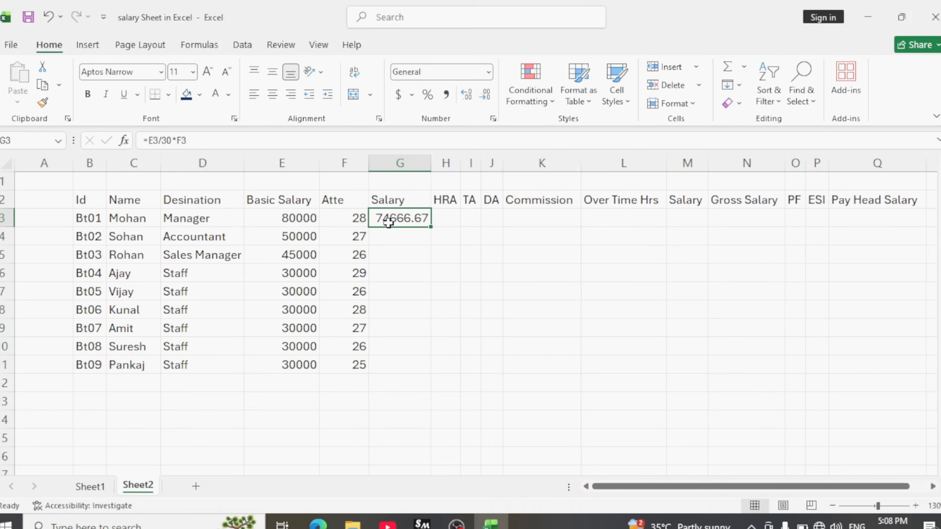
# Clear the salary formula from G3.
pyautogui.click(355, 221)
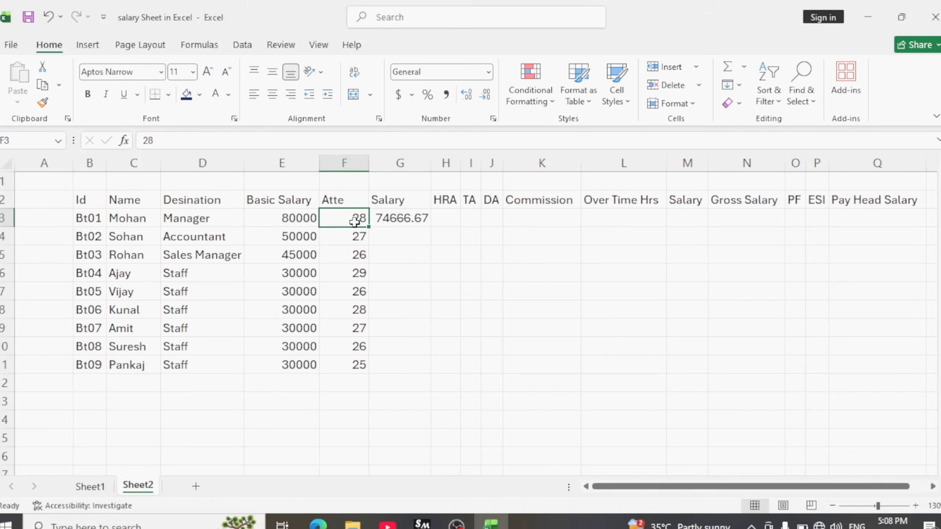
pyautogui.click(391, 223)
pyautogui.press('Delete')
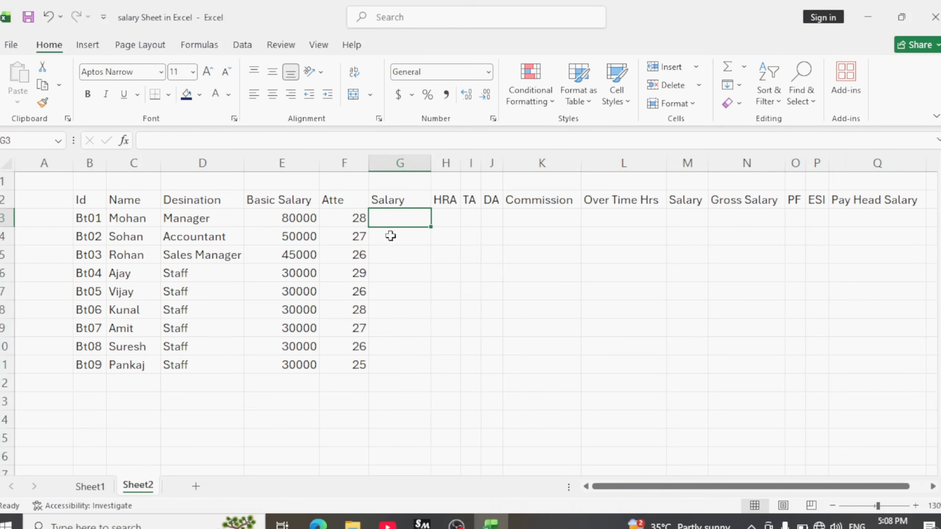
pyautogui.click(396, 254)
# Enter the formula =E3/30*F3 in G3 and fill it down to G11 for all employees.
pyautogui.click(388, 215)
pyautogui.write('=')
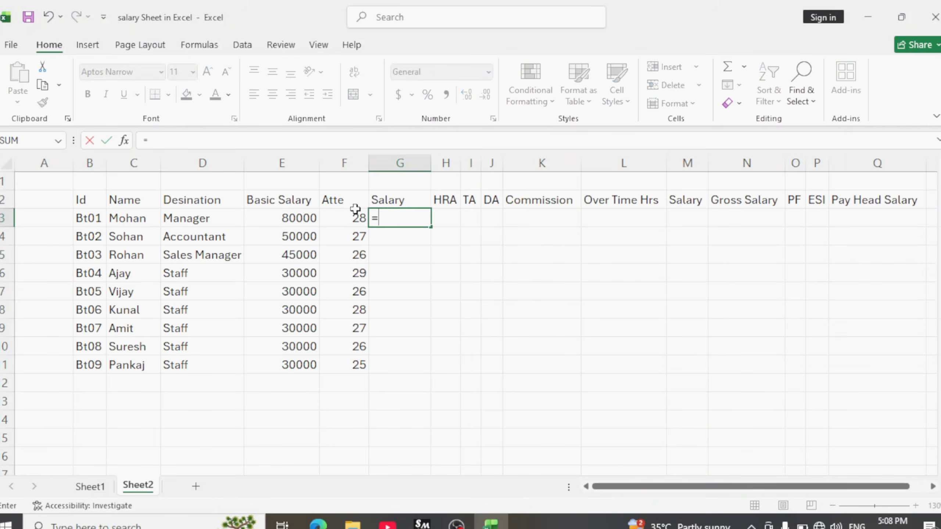
pyautogui.click(279, 225)
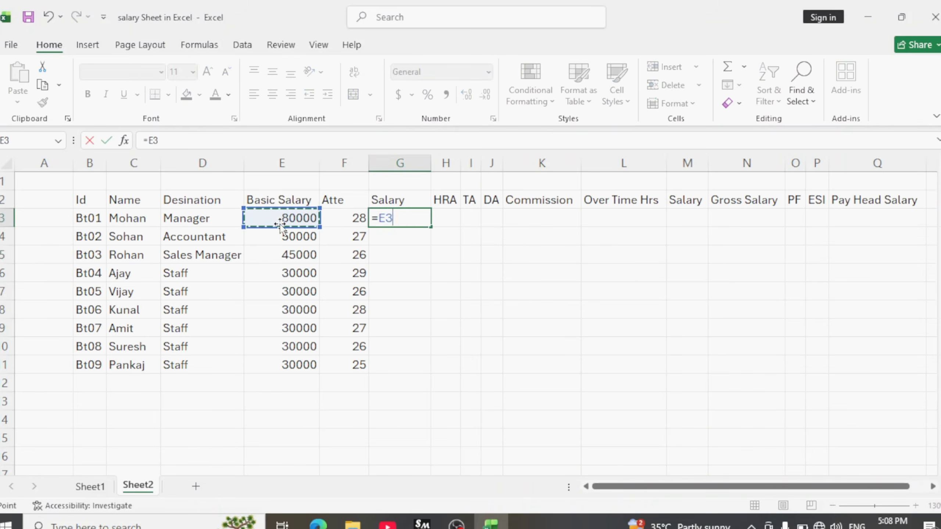
pyautogui.write('/')
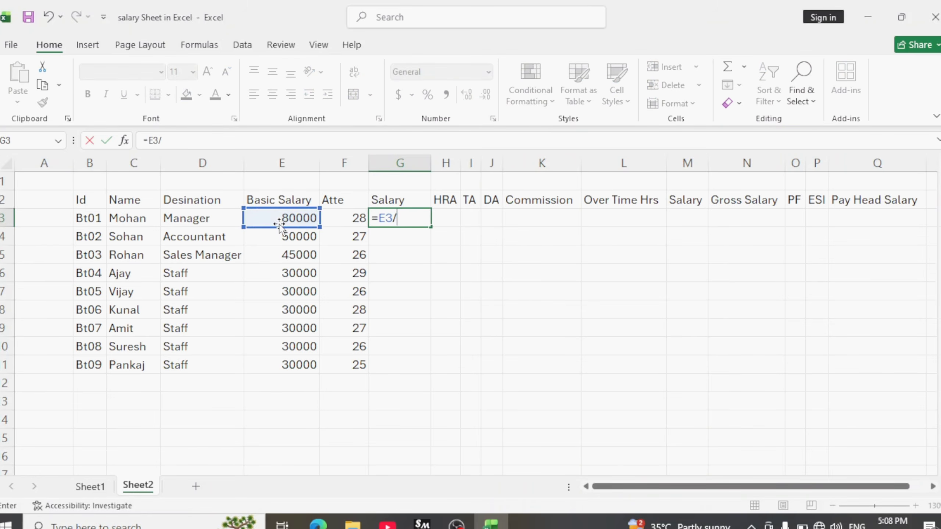
pyautogui.write('30*')
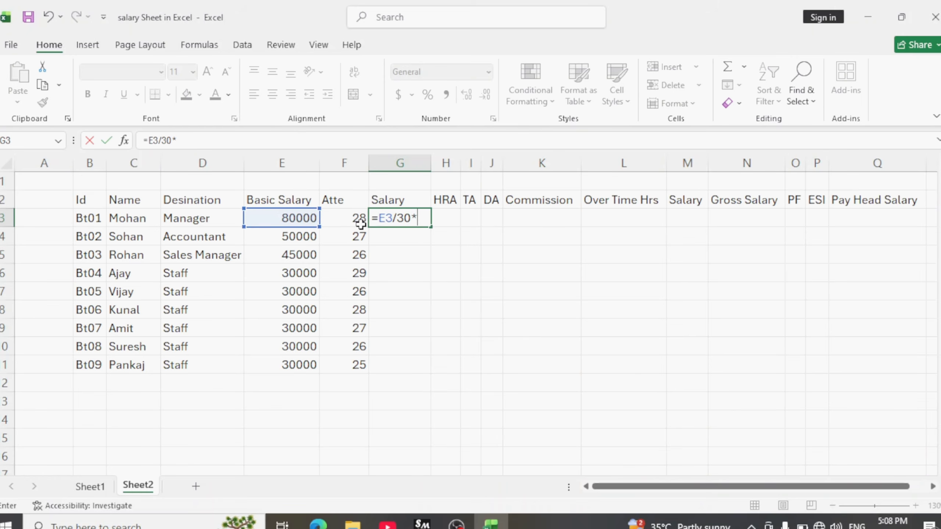
pyautogui.click(356, 220)
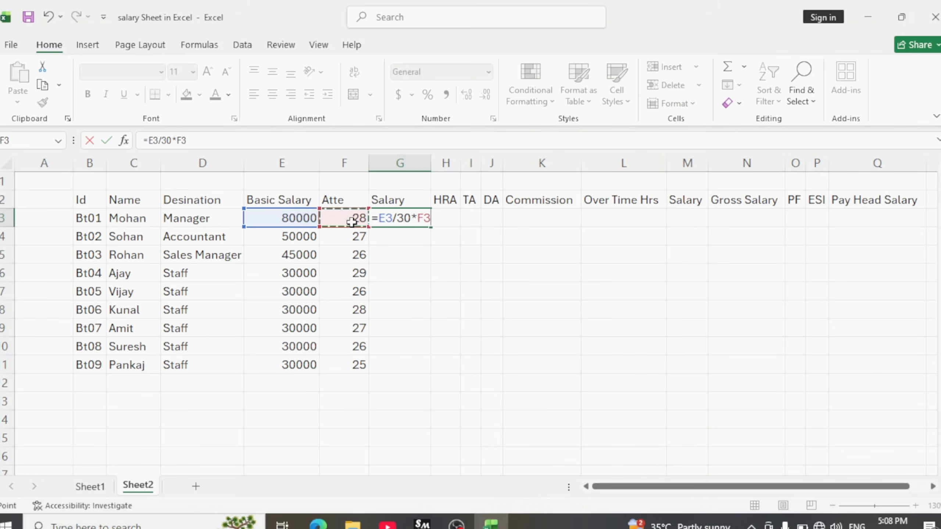
pyautogui.press('Return')
pyautogui.click(401, 219)
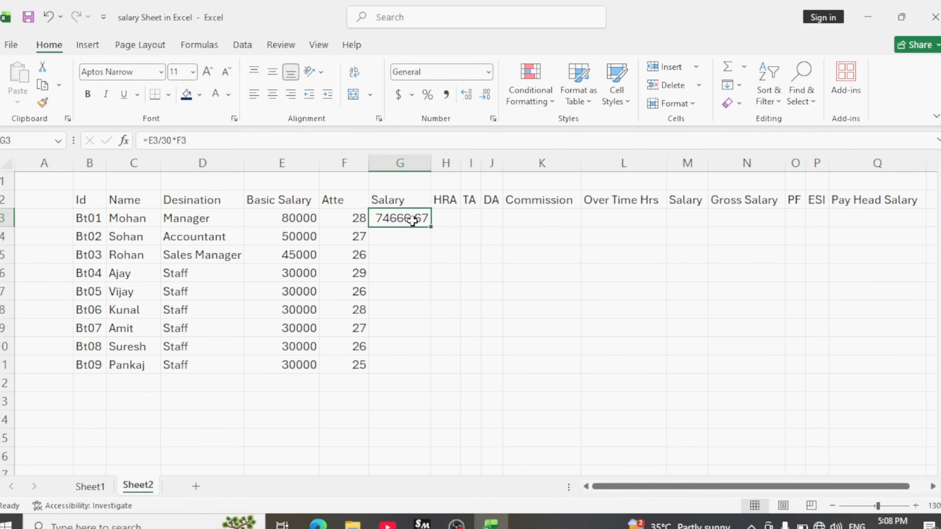
pyautogui.moveTo(429, 230); pyautogui.dragTo(422, 369)
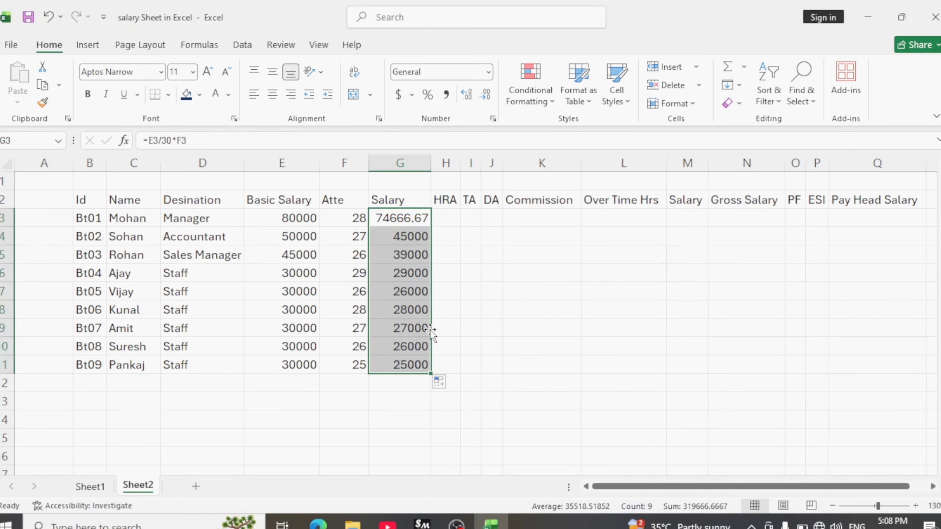
# Check the basic salary, attendance and calculated salary of the employees in rows 3 to 5 against their formulas.
pyautogui.click(284, 222)
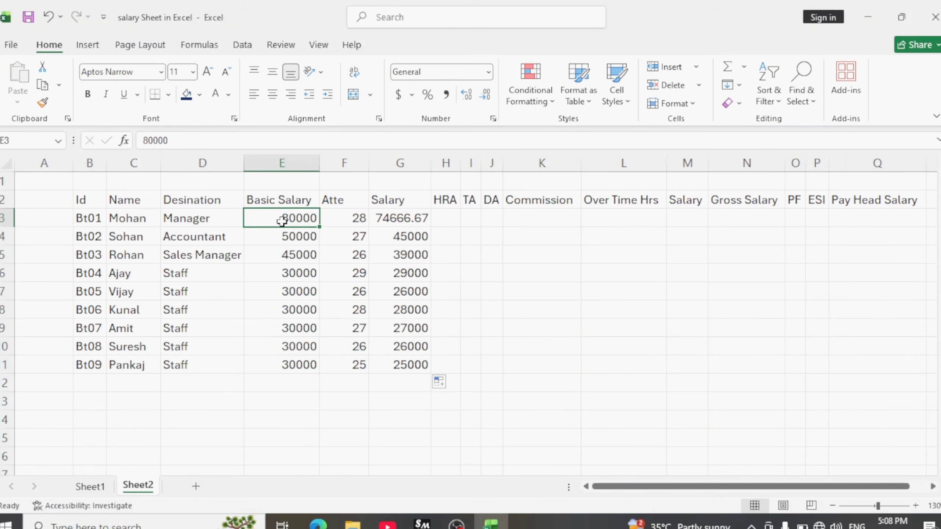
pyautogui.click(334, 220)
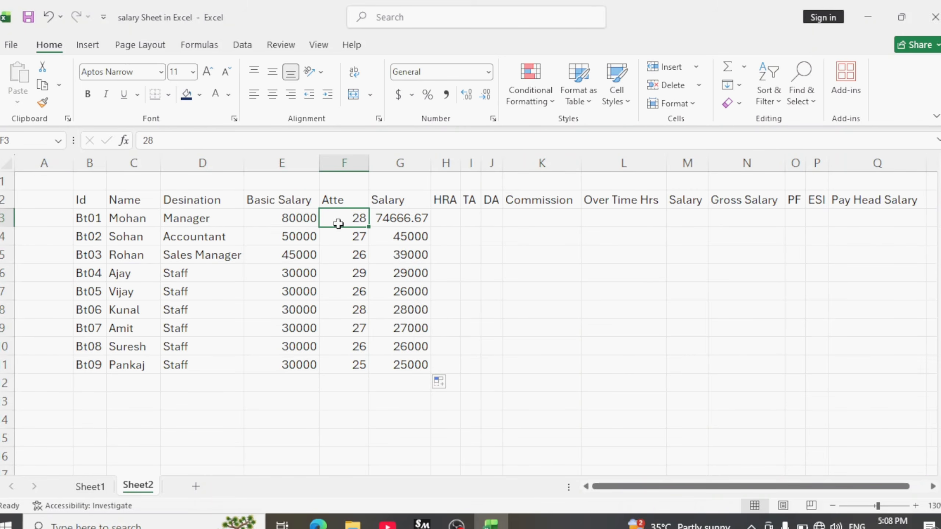
pyautogui.click(399, 218)
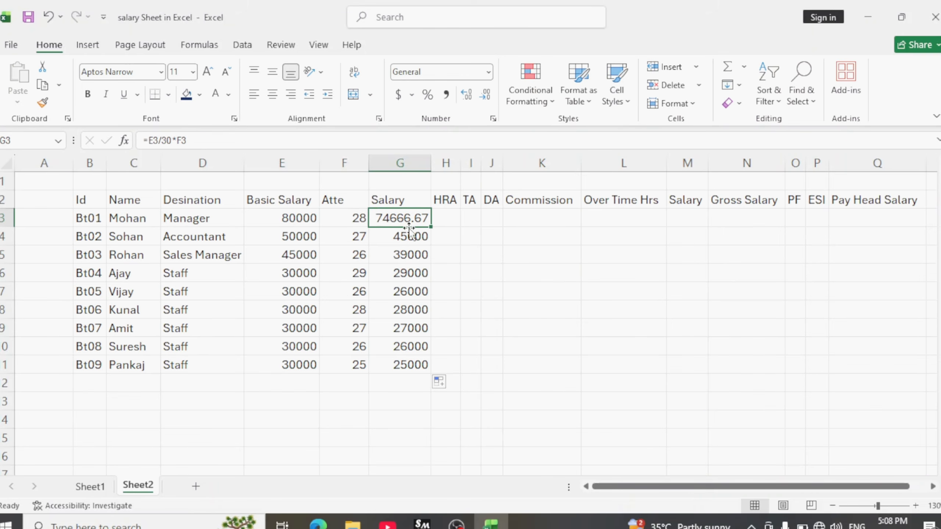
pyautogui.click(301, 236)
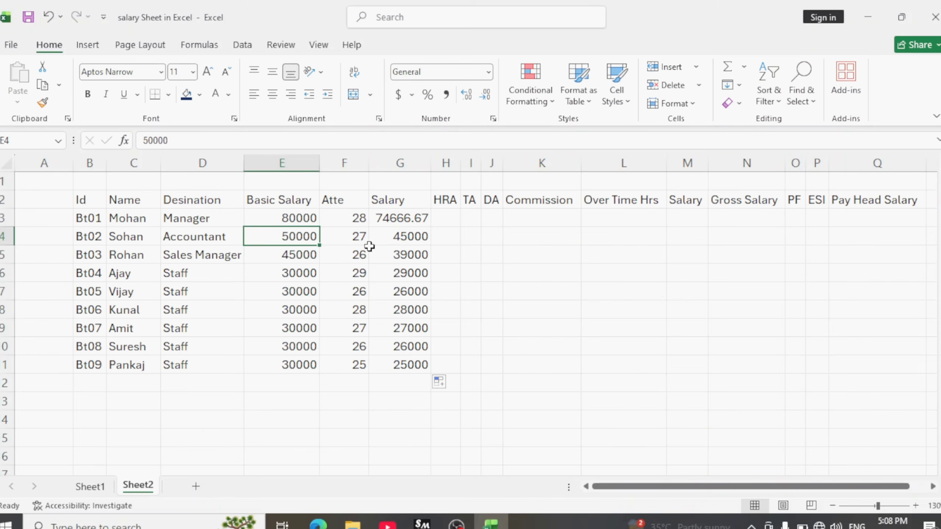
pyautogui.click(345, 242)
pyautogui.click(397, 240)
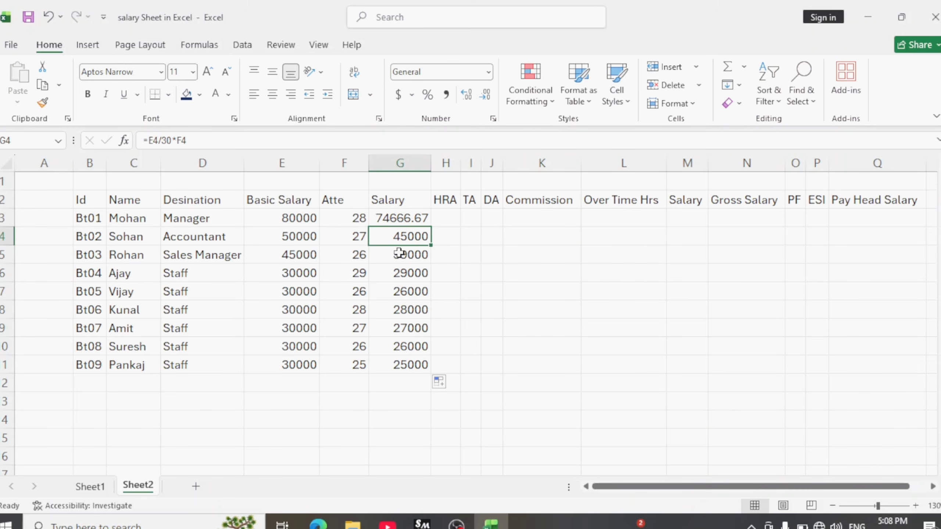
pyautogui.click(399, 284)
pyautogui.click(398, 256)
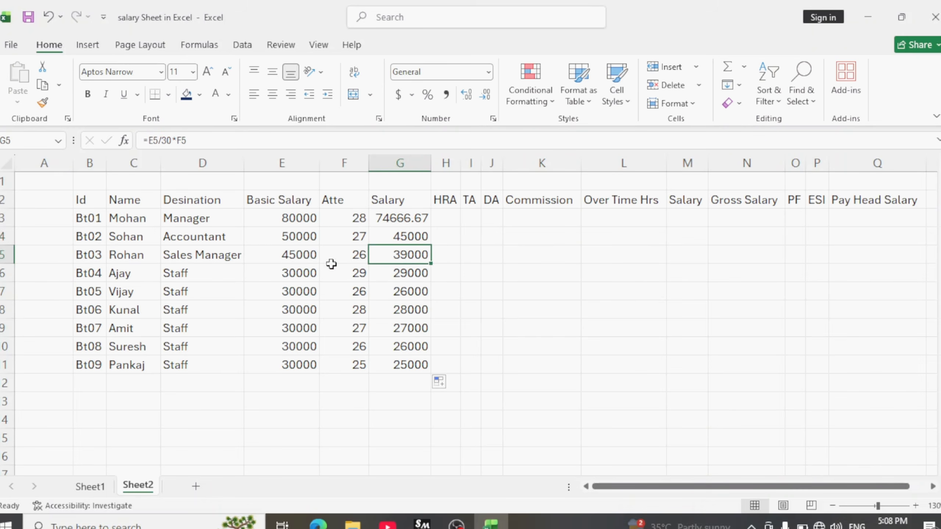
pyautogui.click(296, 263)
pyautogui.click(345, 259)
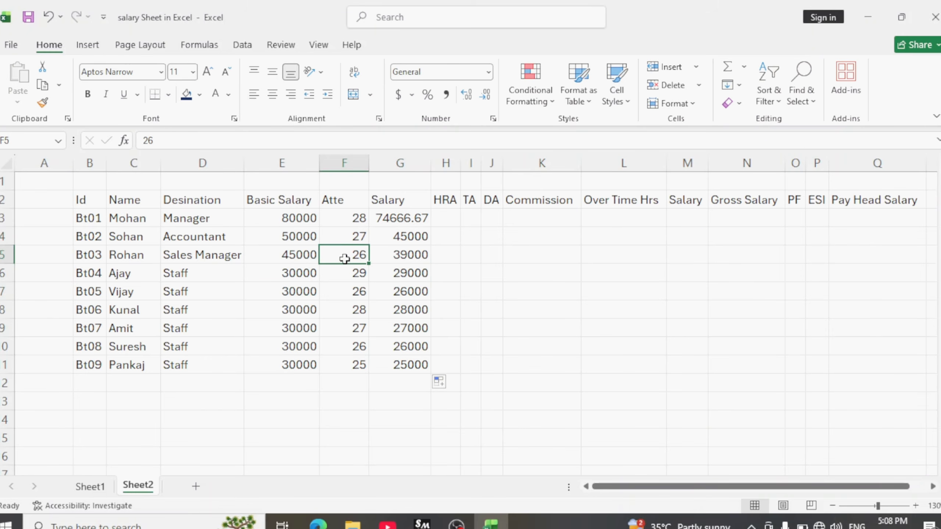
pyautogui.click(413, 258)
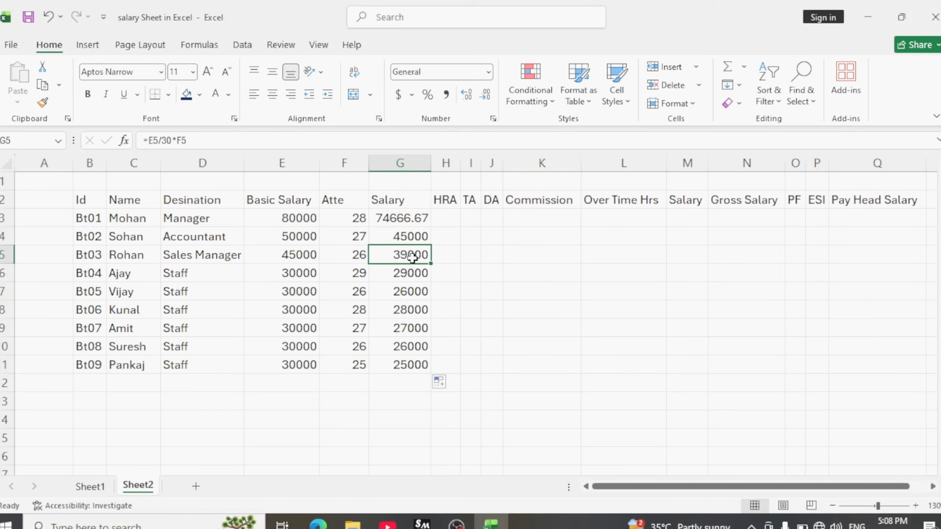
pyautogui.click(394, 312)
# Widen the Salary column G a little more and select H3 under the HRA heading.
pyautogui.moveTo(432, 171); pyautogui.dragTo(439, 170)
pyautogui.click(422, 218)
pyautogui.click(412, 254)
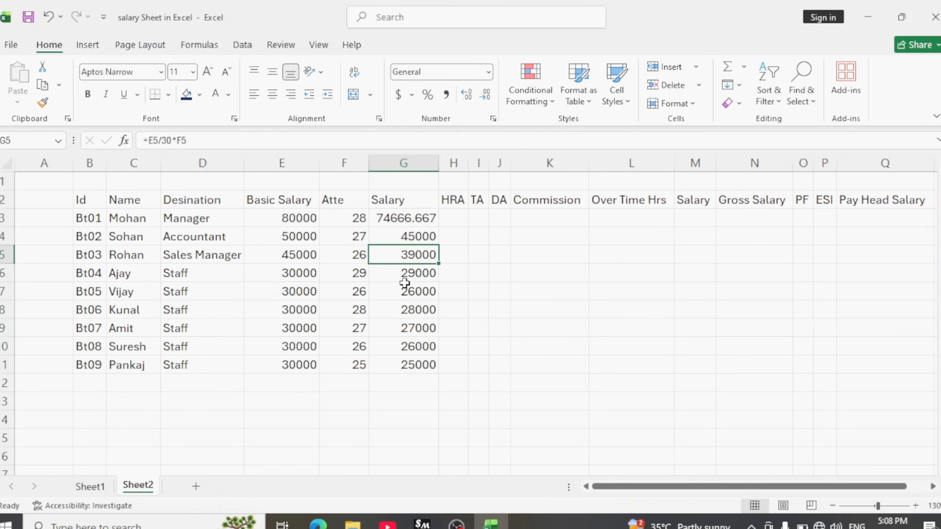
pyautogui.click(466, 217)
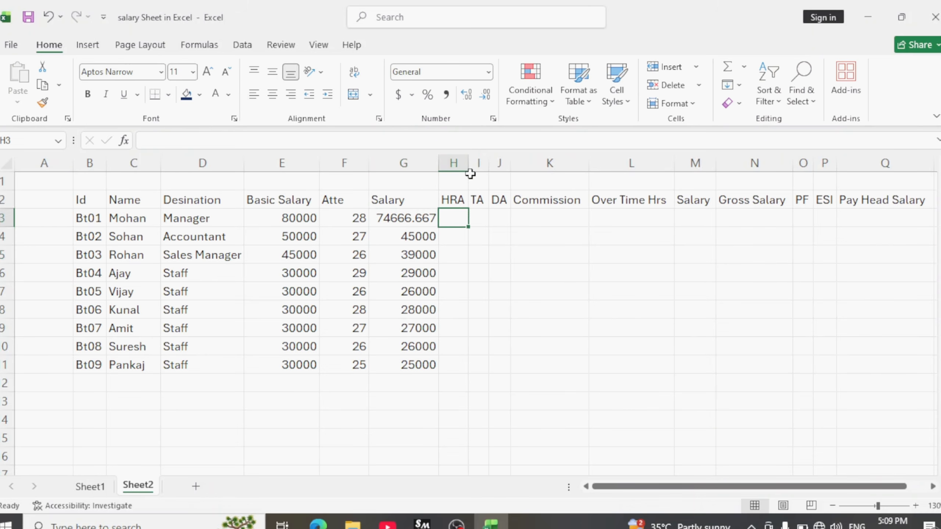
# Widen the HRA column H slightly.
pyautogui.moveTo(469, 167); pyautogui.dragTo(475, 166)
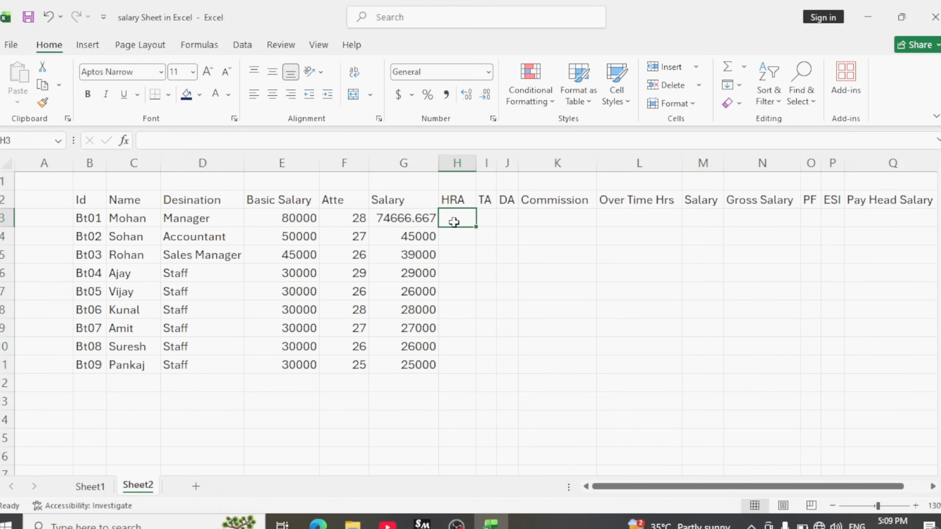
pyautogui.click(453, 234)
pyautogui.click(449, 214)
pyautogui.click(459, 236)
pyautogui.click(457, 219)
pyautogui.click(457, 231)
pyautogui.click(458, 220)
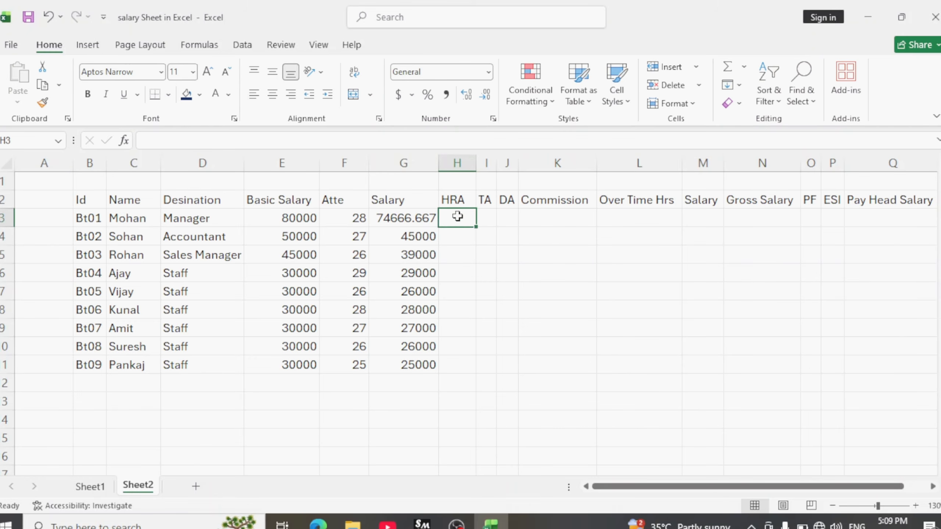
pyautogui.click(459, 238)
pyautogui.click(461, 265)
pyautogui.click(470, 218)
pyautogui.click(470, 234)
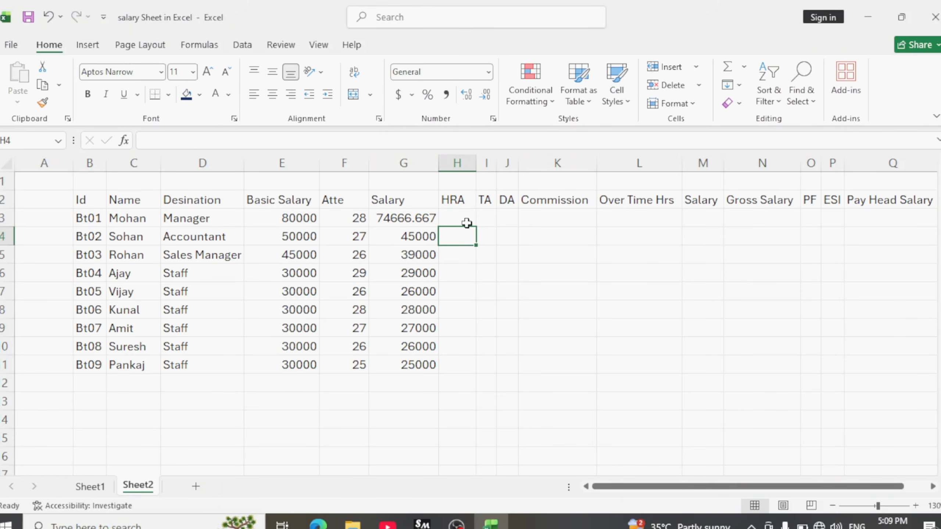
# Enter HRA amounts 5000, 4000, 3500 and 2500 in H3 to H6, and fill the 2500 down to H11.
pyautogui.click(466, 221)
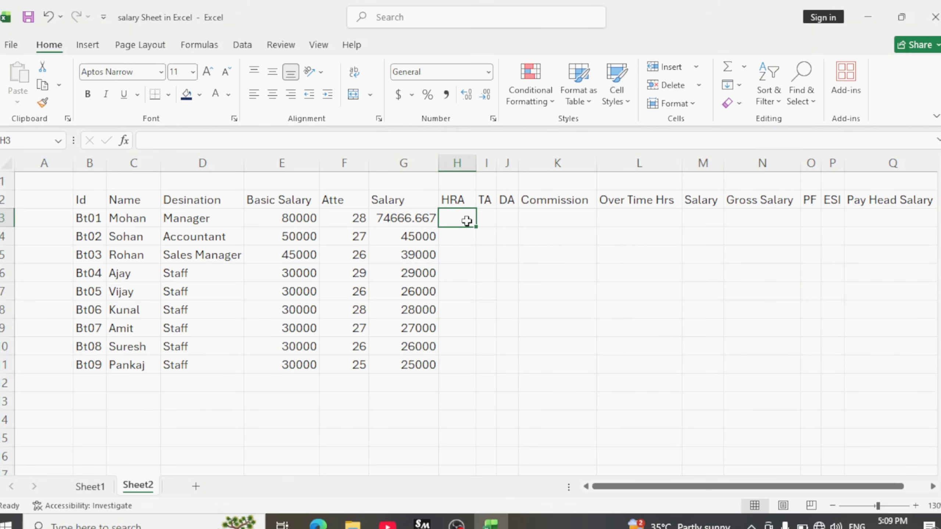
pyautogui.write('5000')
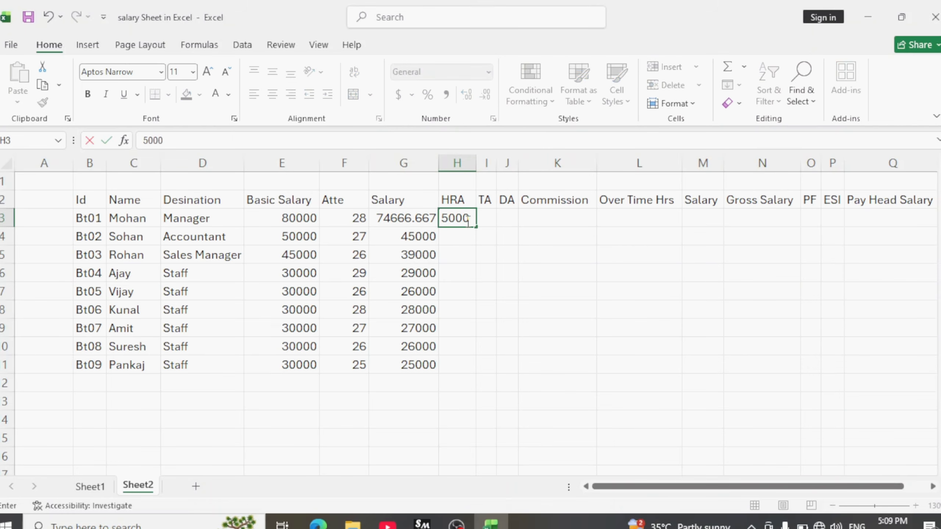
pyautogui.press('Return')
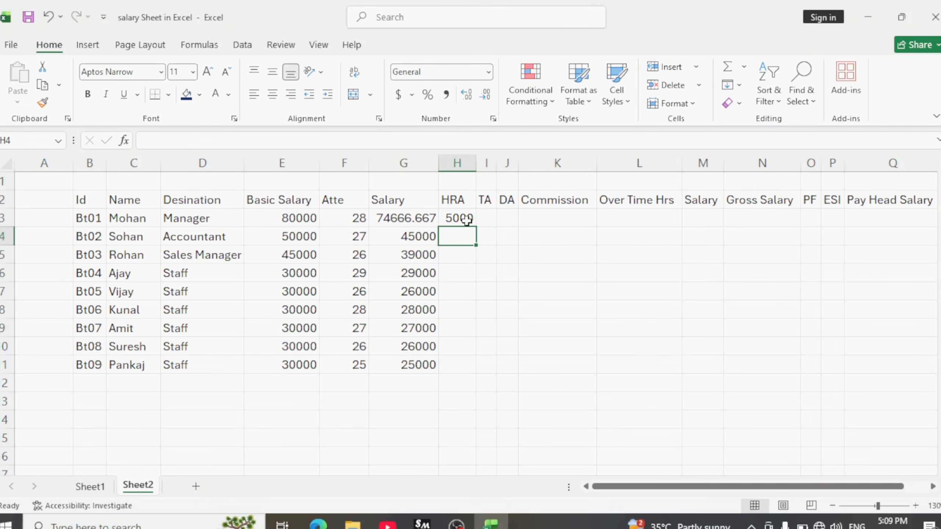
pyautogui.write('4000')
pyautogui.press('Return')
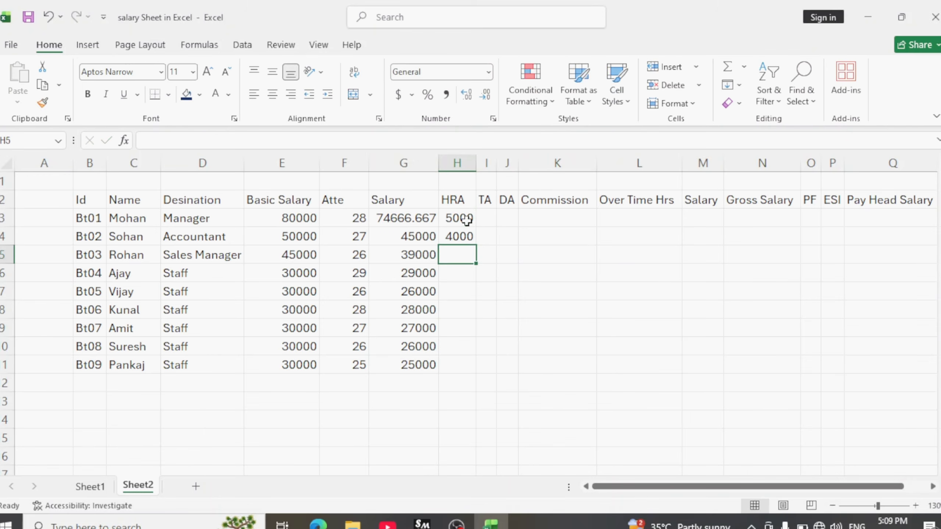
pyautogui.write('3500')
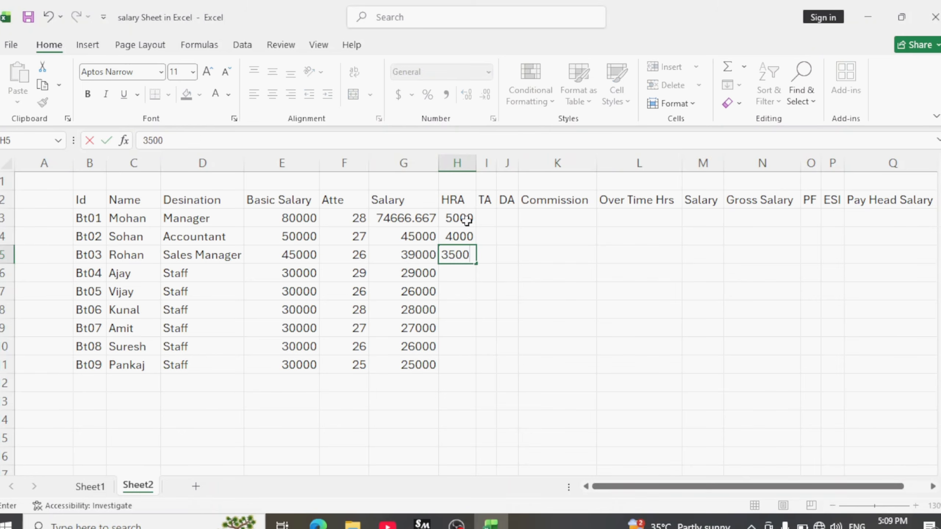
pyautogui.press('Return')
pyautogui.write('2500')
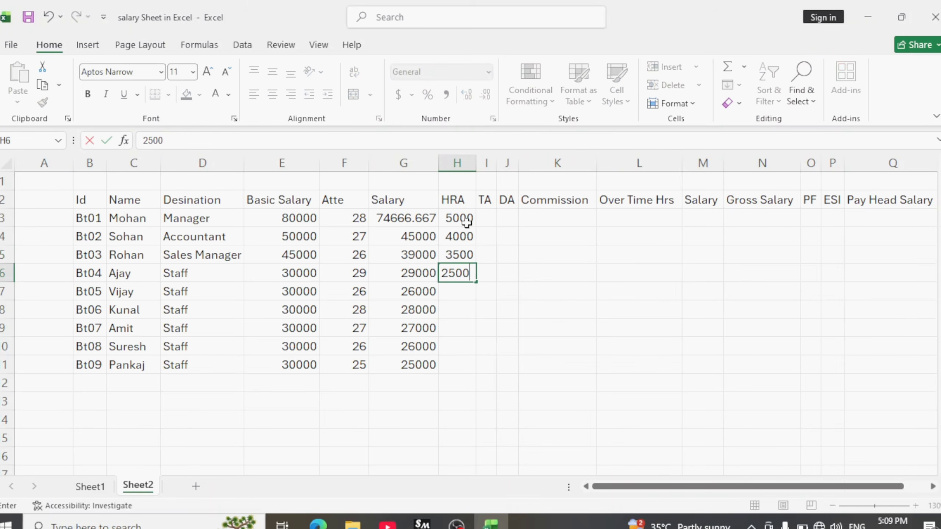
pyautogui.click(473, 397)
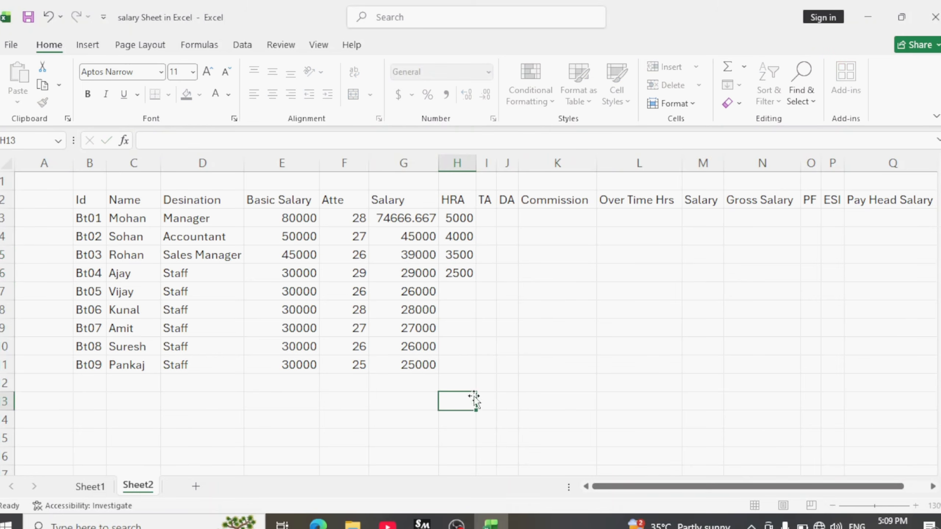
pyautogui.click(457, 276)
pyautogui.moveTo(457, 276); pyautogui.dragTo(470, 364)
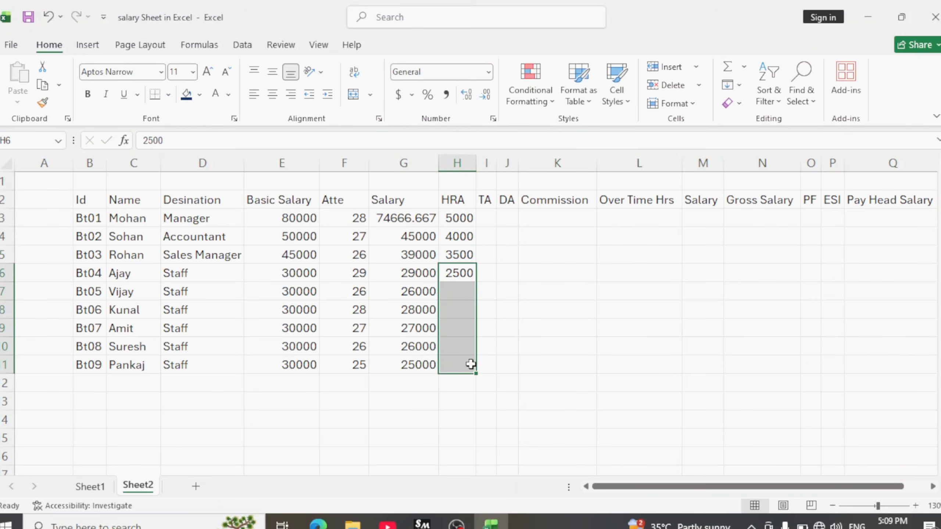
pyautogui.hotkey('ctrl', 'd')
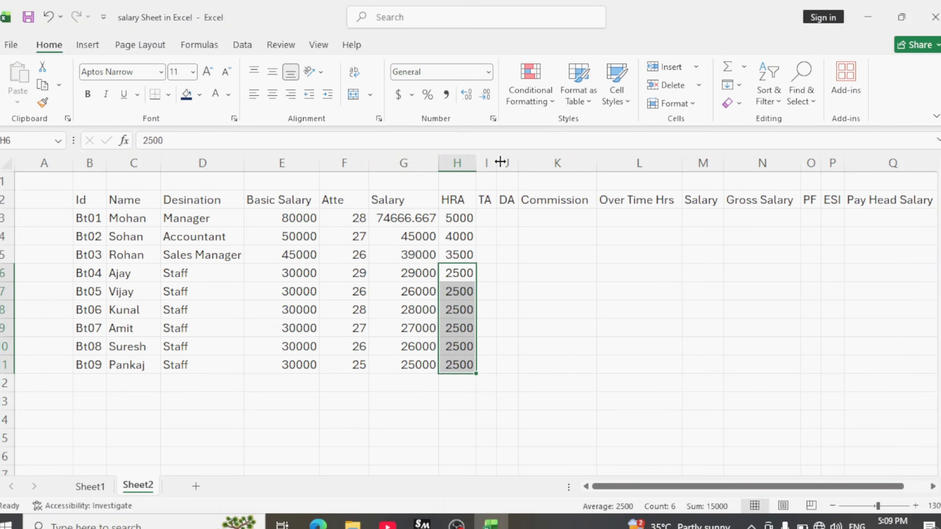
# Widen the TA column I to fit four-digit amounts and select I3 beneath its heading.
pyautogui.moveTo(497, 161); pyautogui.dragTo(514, 161)
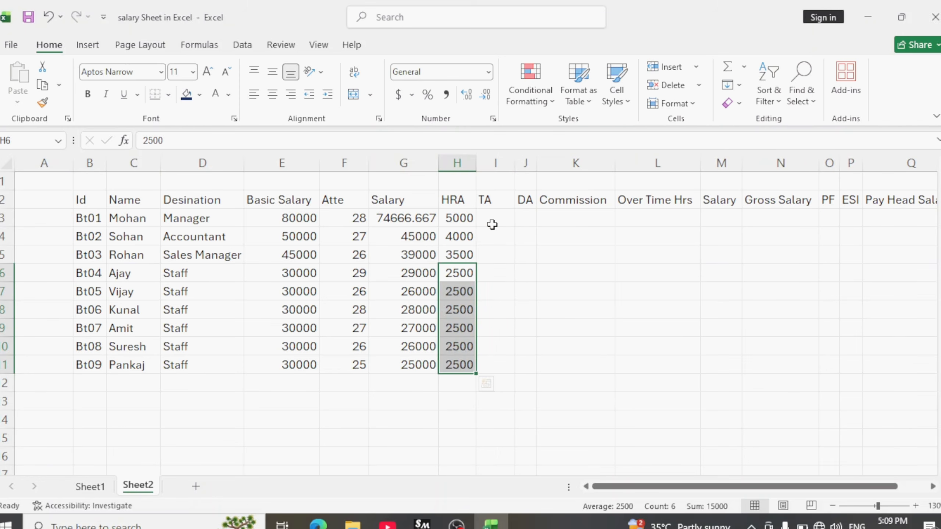
pyautogui.click(493, 220)
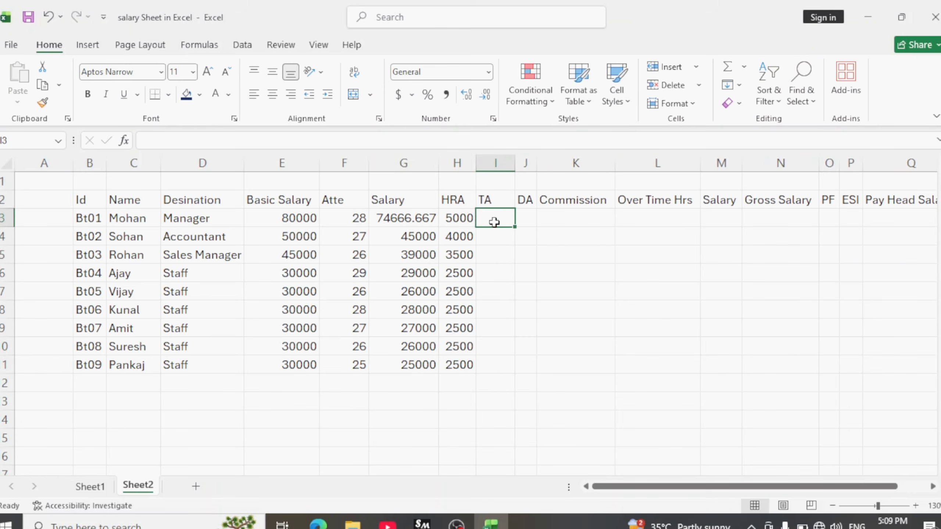
pyautogui.click(499, 242)
pyautogui.click(496, 221)
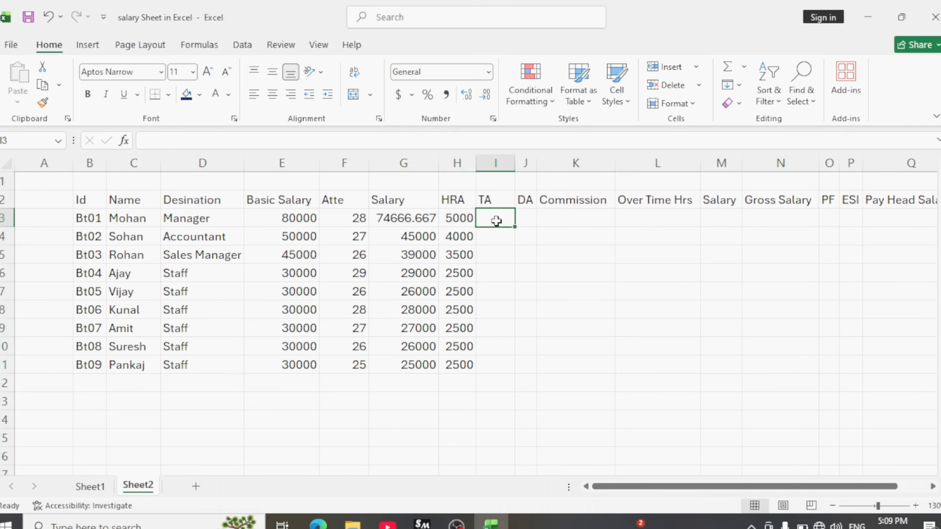
pyautogui.click(500, 230)
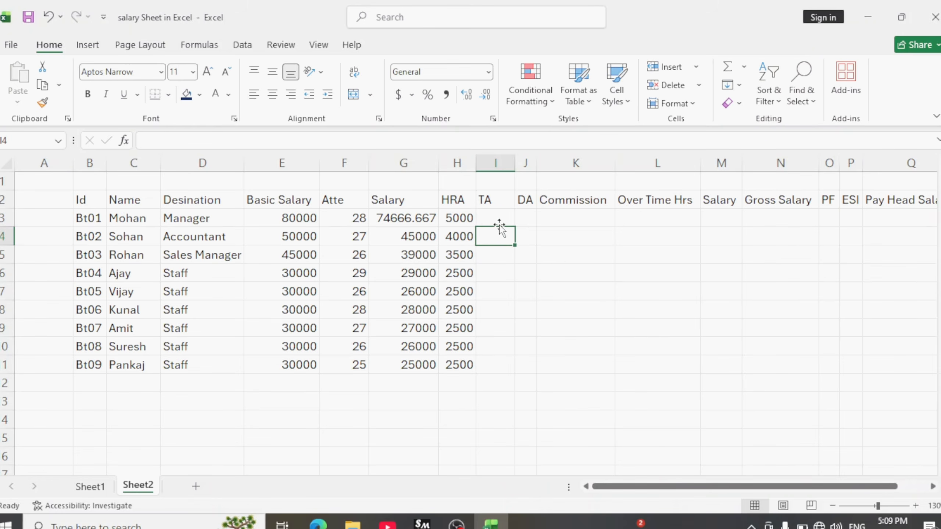
pyautogui.click(500, 222)
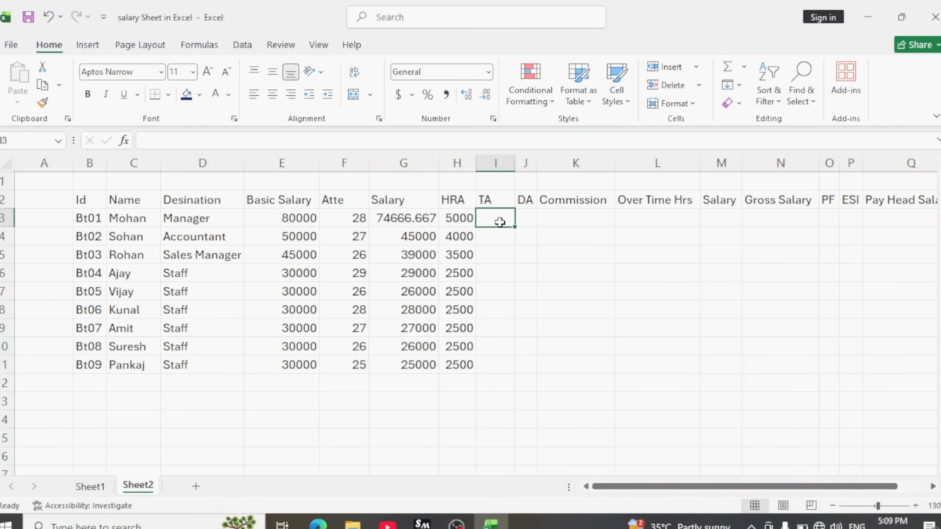
# Enter TA amounts 4000, 3000, 2500 and 2000 in I3 to I6, and fill the 2000 down to I11.
pyautogui.write('3')
pyautogui.press('BackSpace')
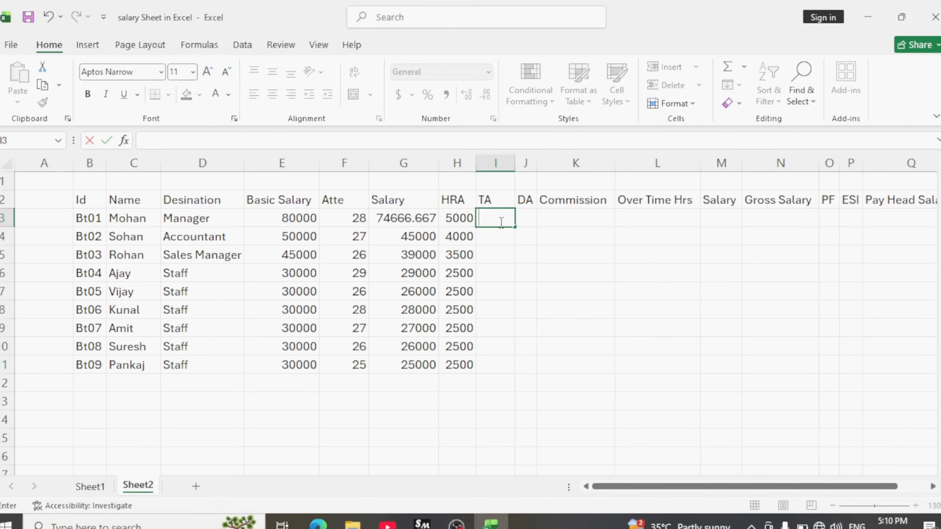
pyautogui.write('4000')
pyautogui.press('Return')
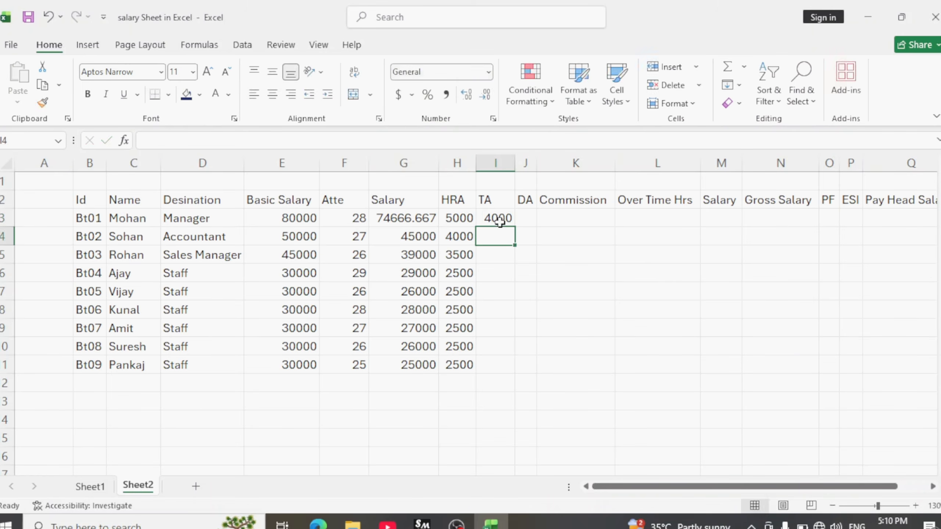
pyautogui.write('3000')
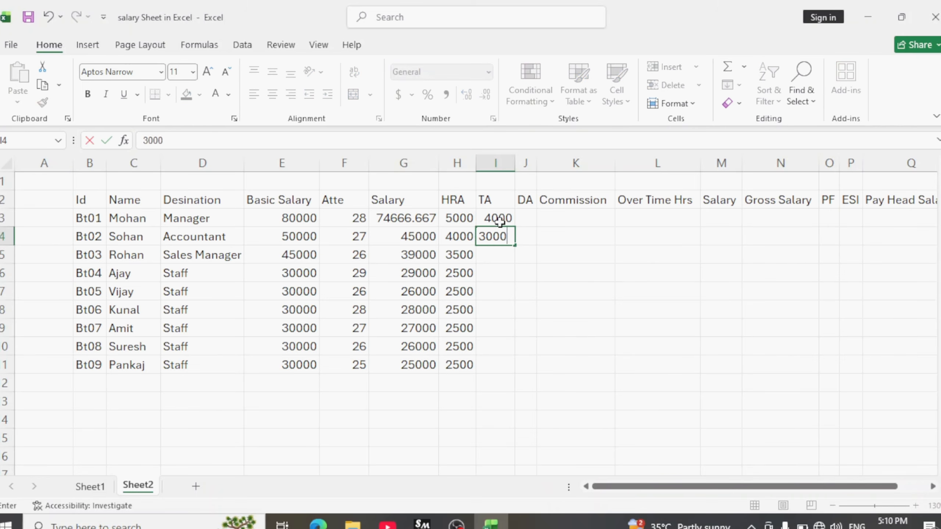
pyautogui.press('Return')
pyautogui.write('2500')
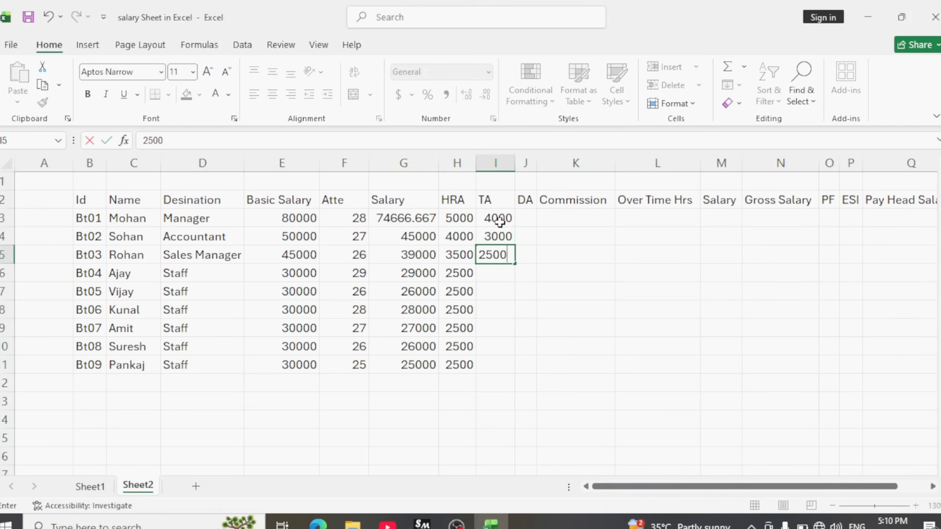
pyautogui.press('Return')
pyautogui.write('2000')
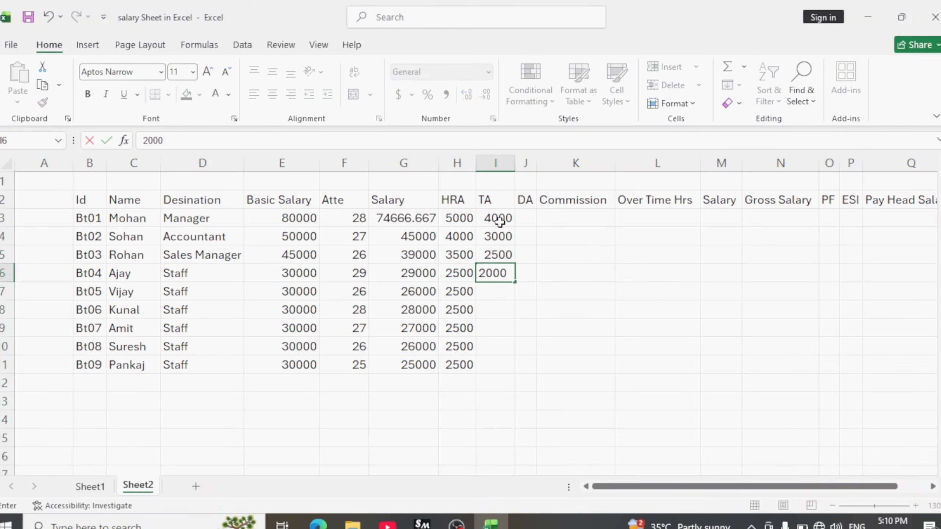
pyautogui.press('Return')
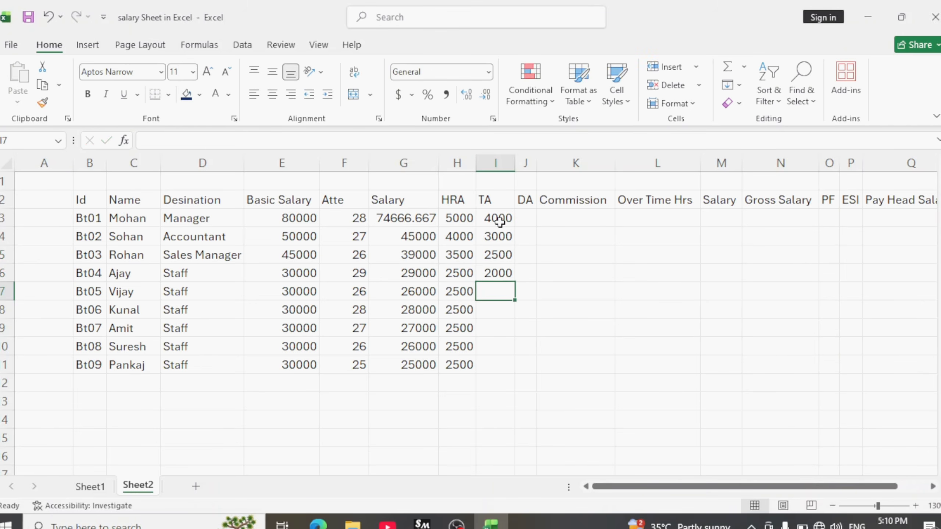
pyautogui.moveTo(492, 273); pyautogui.dragTo(498, 360)
pyautogui.hotkey('ctrl', 'd')
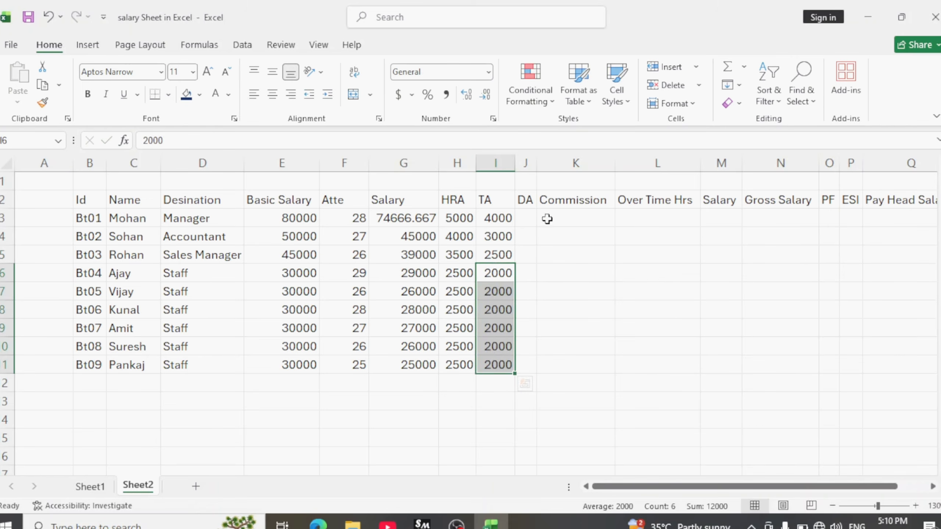
# Widen the DA column J and select J3 beneath its heading.
pyautogui.moveTo(534, 157); pyautogui.dragTo(557, 158)
pyautogui.click(535, 218)
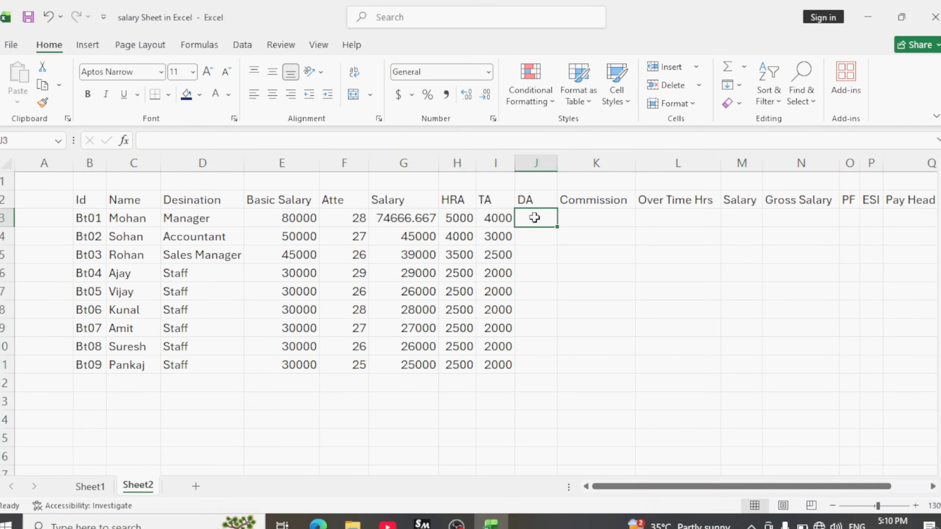
# Enter a 3% of basic salary formula, =E3*3%, in J3 as a trial and clear it again.
pyautogui.write('=')
pyautogui.click(254, 220)
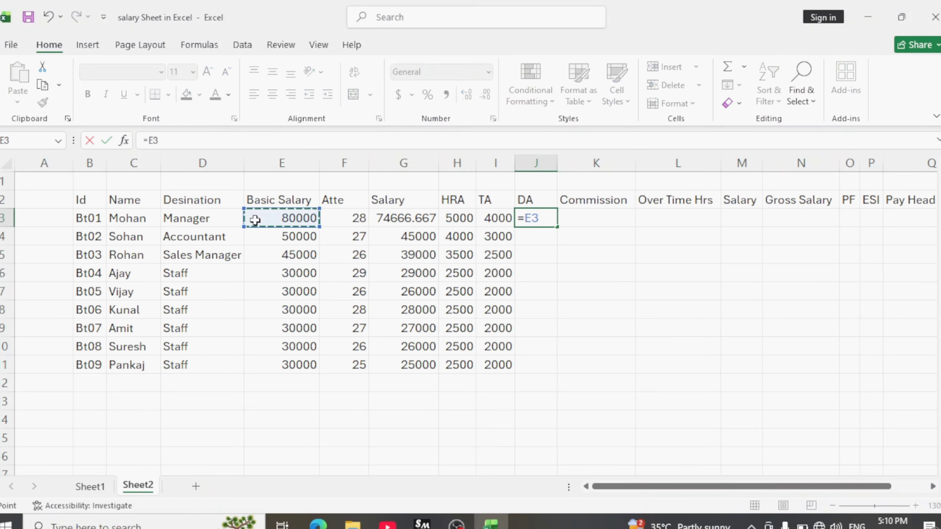
pyautogui.write('*3%')
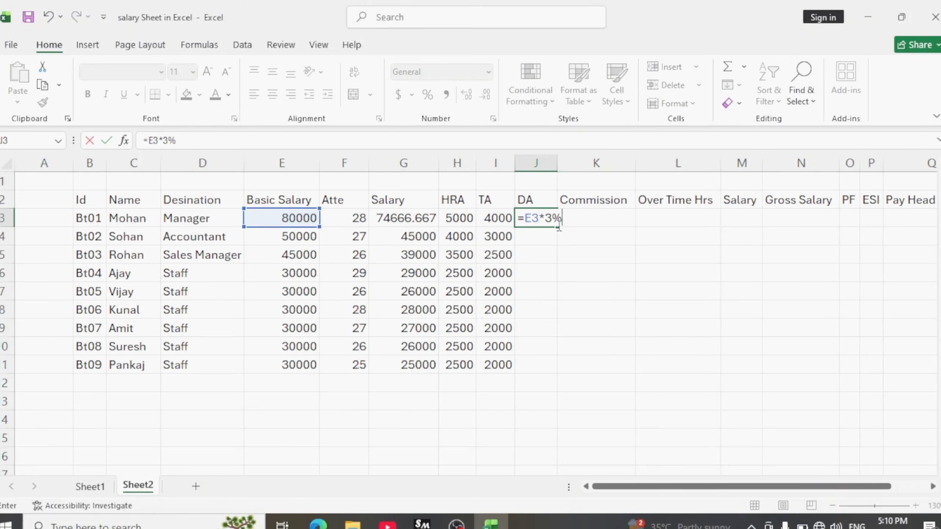
pyautogui.press('Return')
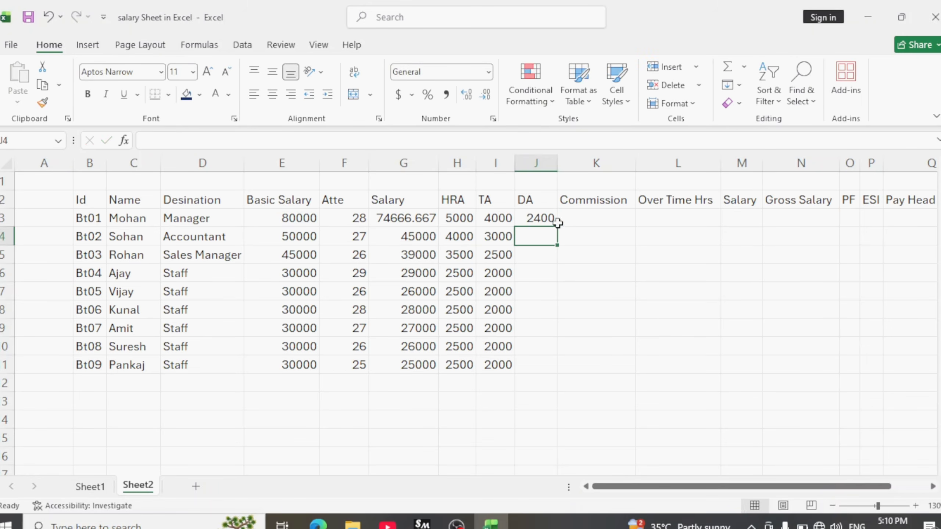
pyautogui.click(537, 216)
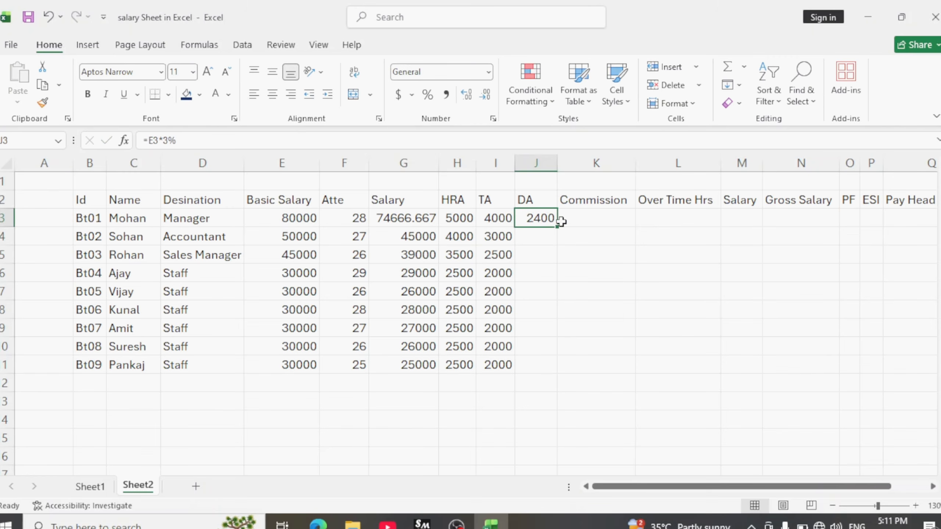
pyautogui.press('Delete')
# Enter the DA formula =E3*3% in J3 and fill it down to J11 for all employees.
pyautogui.write('=')
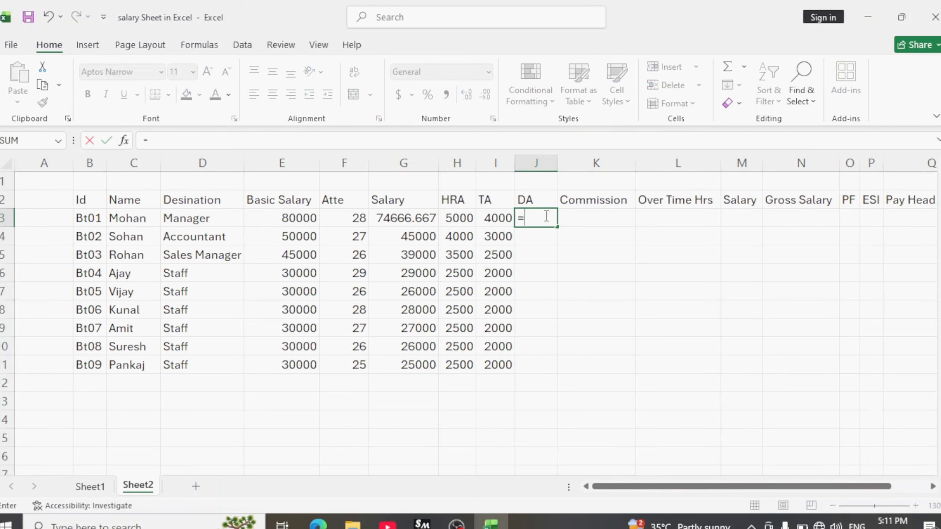
pyautogui.click(276, 219)
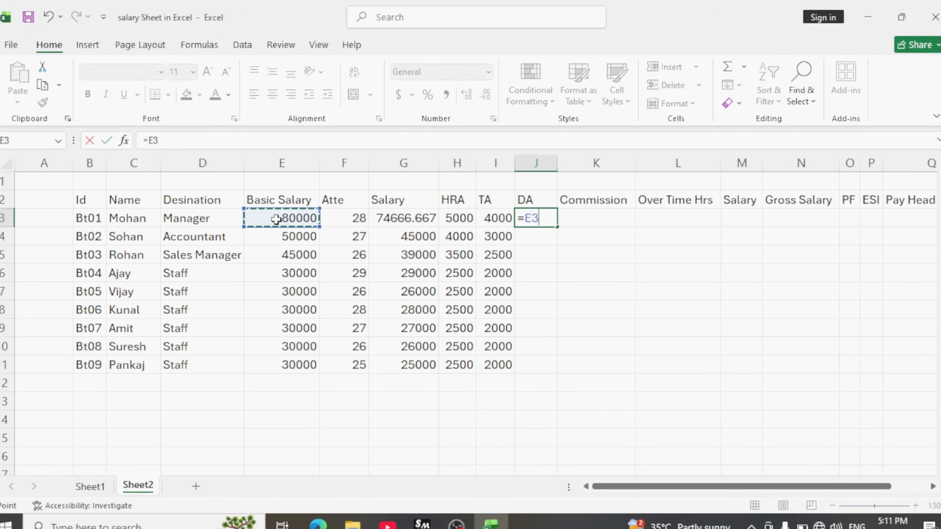
pyautogui.write('*')
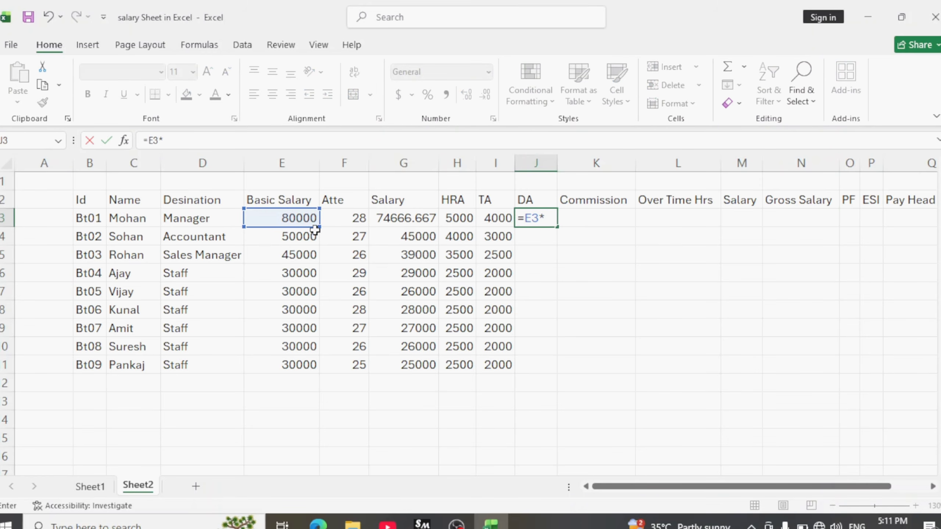
pyautogui.write('3%')
pyautogui.press('Return')
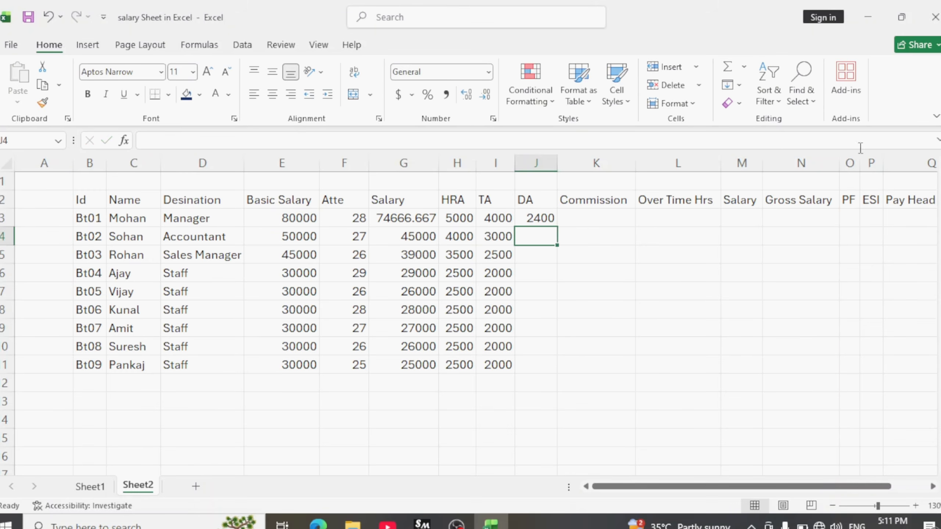
pyautogui.click(540, 217)
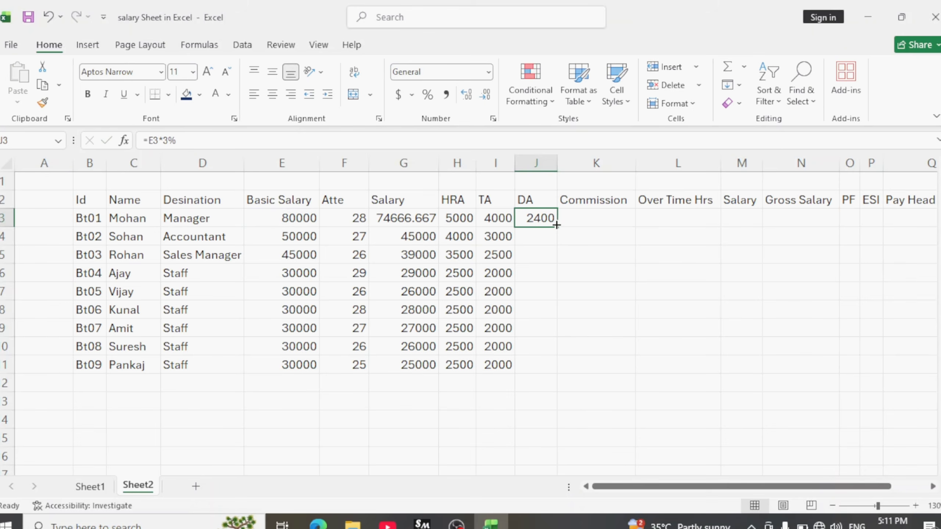
pyautogui.moveTo(557, 225); pyautogui.dragTo(569, 370)
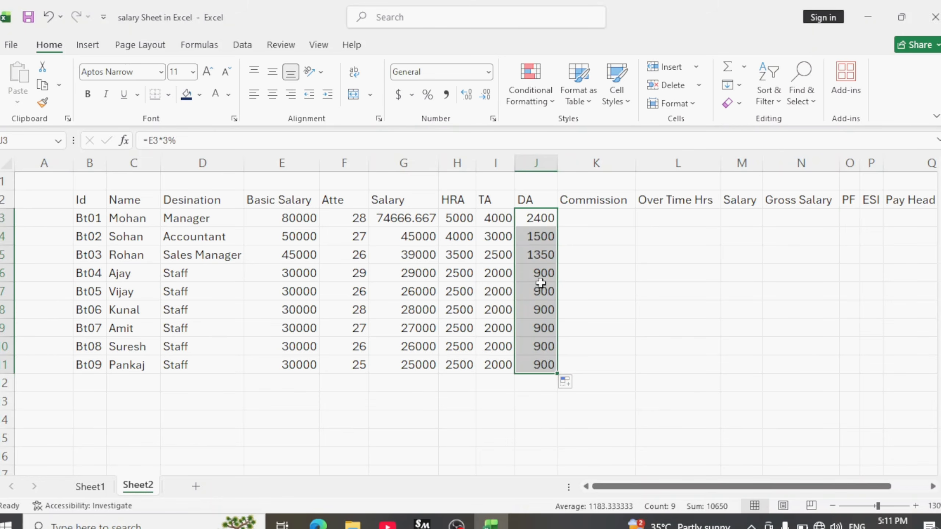
pyautogui.click(540, 284)
pyautogui.click(542, 328)
pyautogui.click(545, 359)
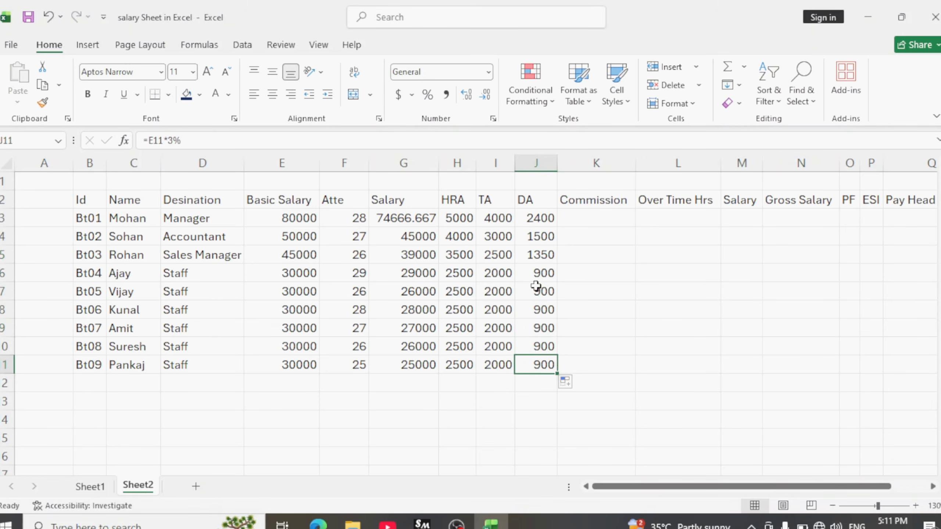
pyautogui.click(544, 275)
# Enter commission amounts of 5500 in K3 and 4500 in K4.
pyautogui.click(602, 219)
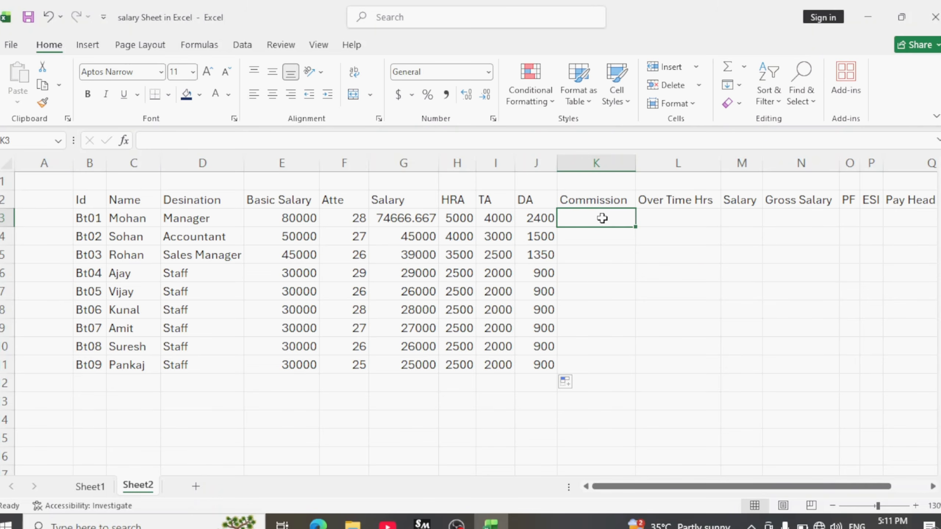
pyautogui.write('5000')
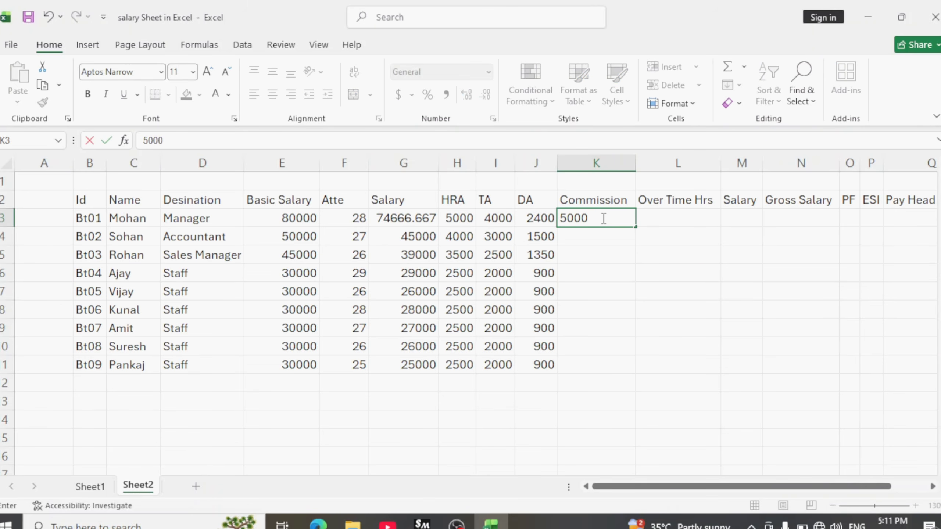
pyautogui.press('BackSpace')
pyautogui.press('BackSpace')
pyautogui.press('BackSpace')
pyautogui.write('500')
pyautogui.press('Return')
pyautogui.write('4500')
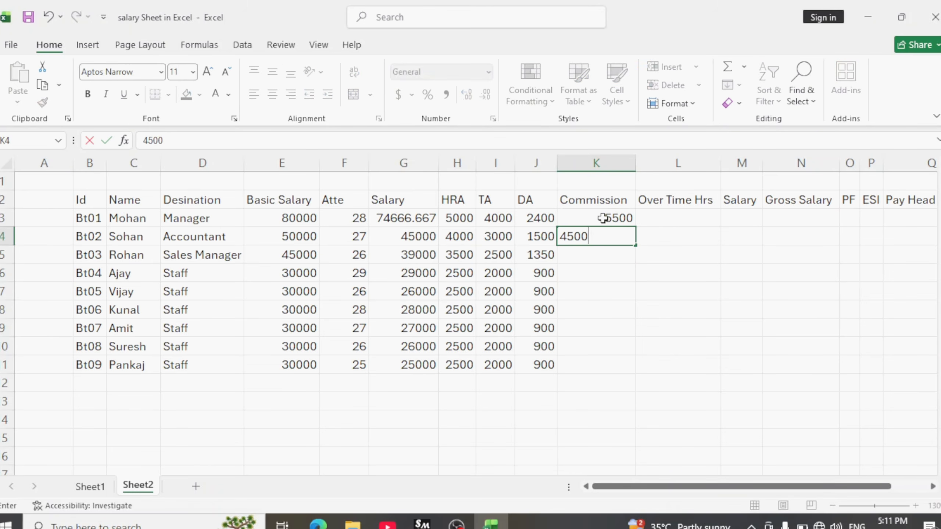
# Enter commission amounts of 4500 in K4 for the Accountant and 3000 in K5 for the Sales Manager.
pyautogui.press('Return')
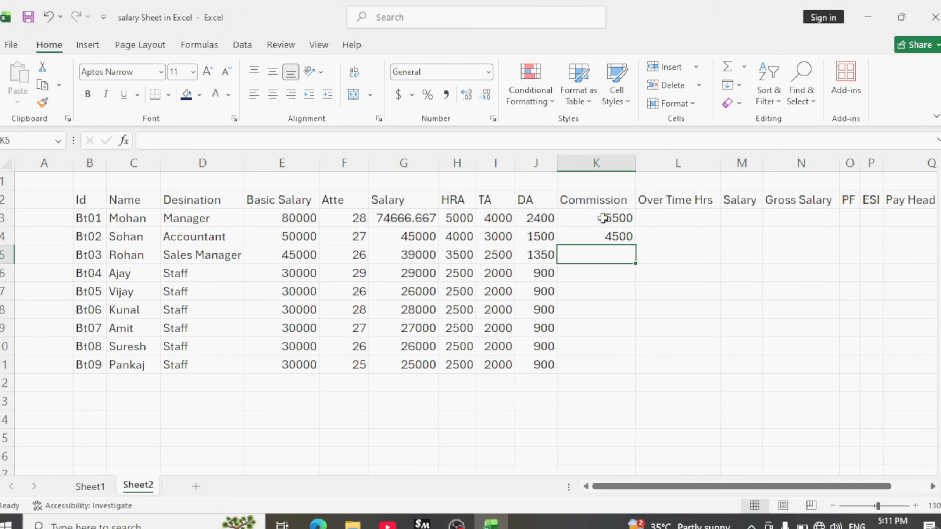
pyautogui.write('35')
pyautogui.press('BackSpace')
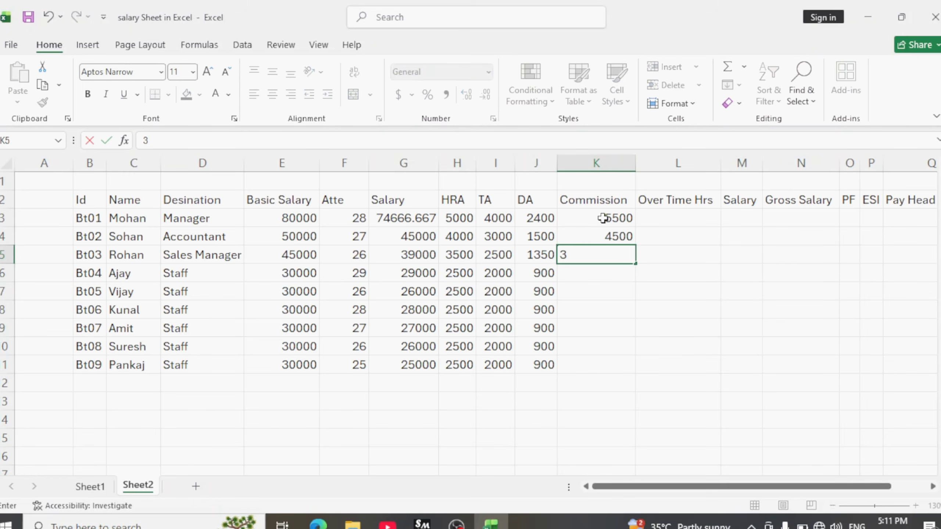
pyautogui.write('000')
pyautogui.press('Return')
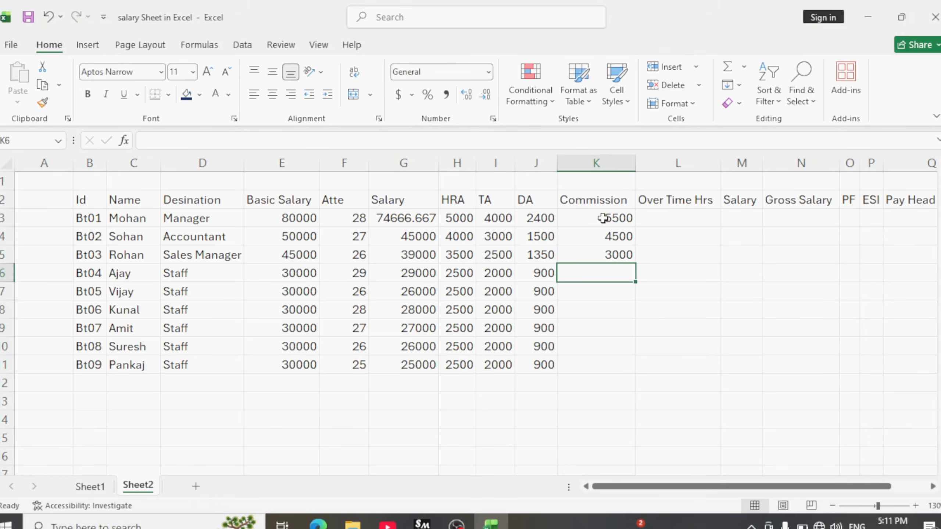
# Enter a commission of 2500 in K6 and fill it down to K11 for all Staff rows.
pyautogui.write('25000')
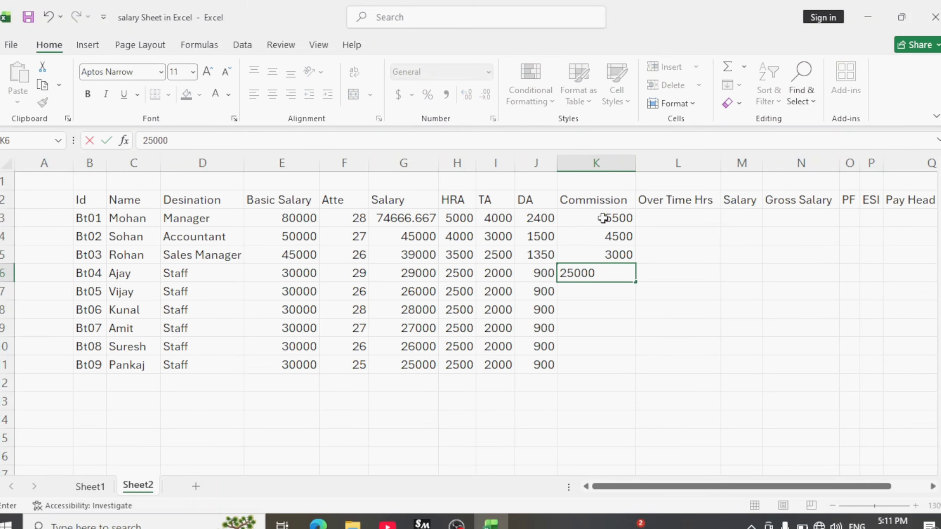
pyautogui.press('BackSpace')
pyautogui.press('Return')
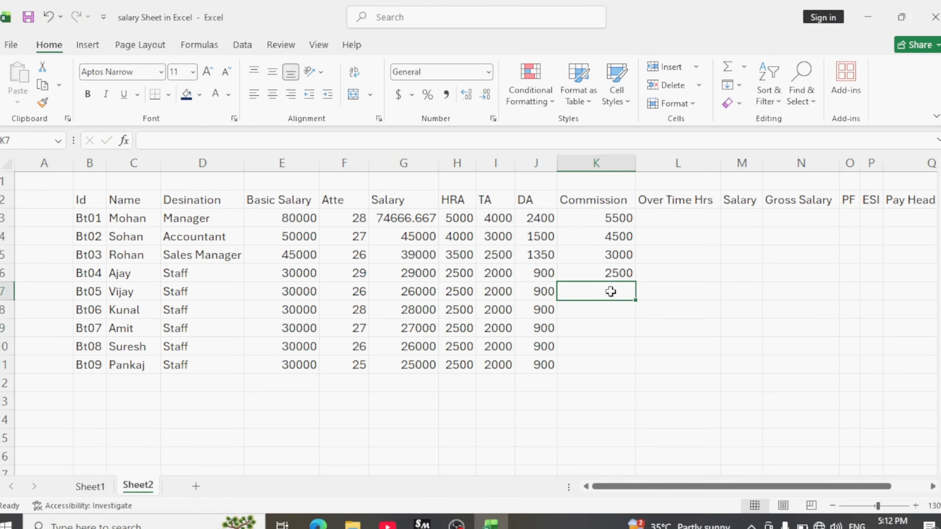
pyautogui.moveTo(611, 273); pyautogui.dragTo(615, 370)
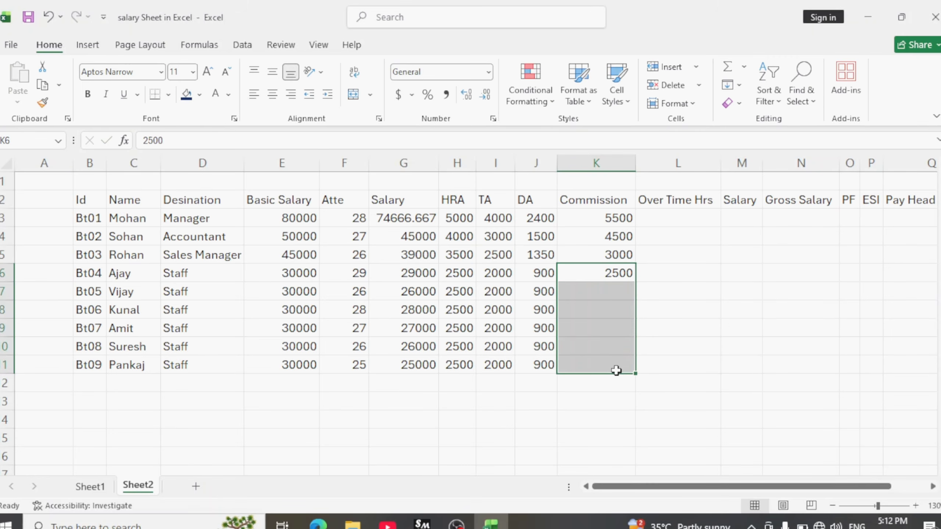
pyautogui.hotkey('ctrl', 'd')
# Enter overtime hours of 50 in L3 for the Manager and 40 in L4 for the Accountant.
pyautogui.click(702, 212)
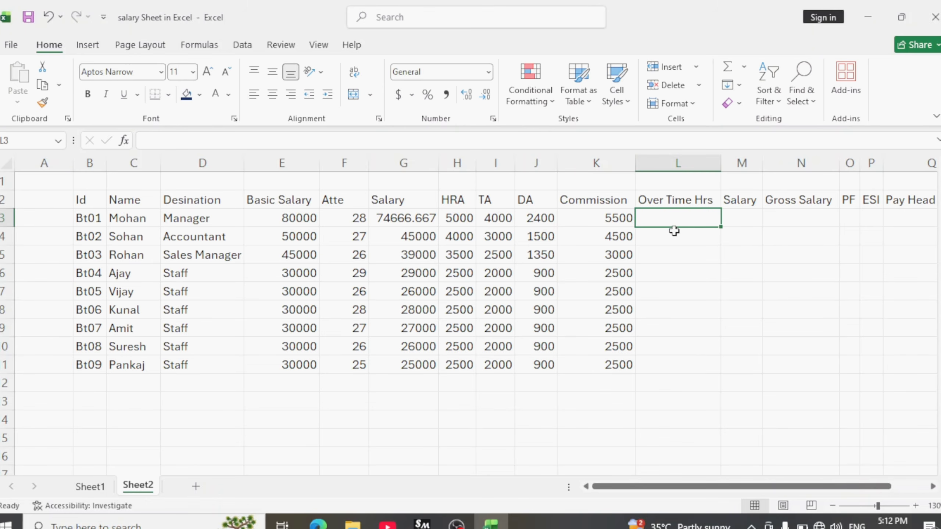
pyautogui.write('80')
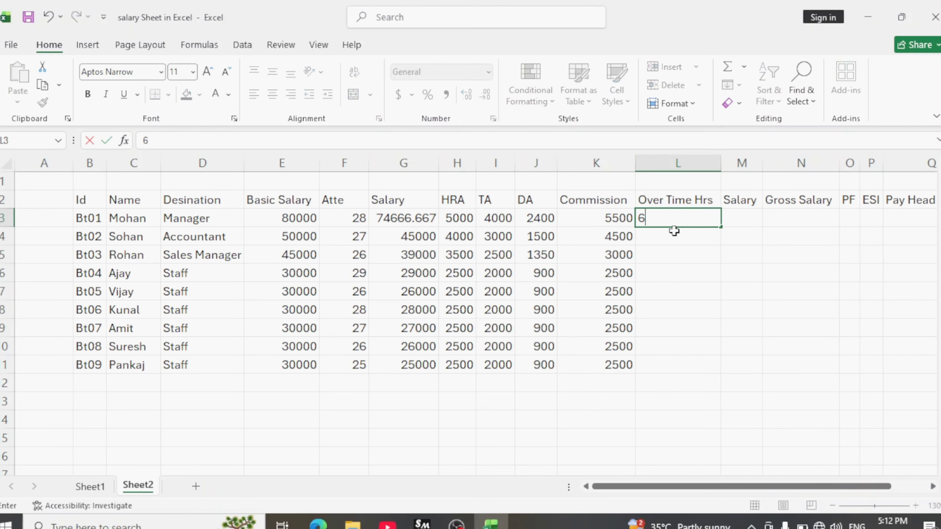
pyautogui.press('BackSpace')
pyautogui.press('BackSpace')
pyautogui.write('50')
pyautogui.press('Return')
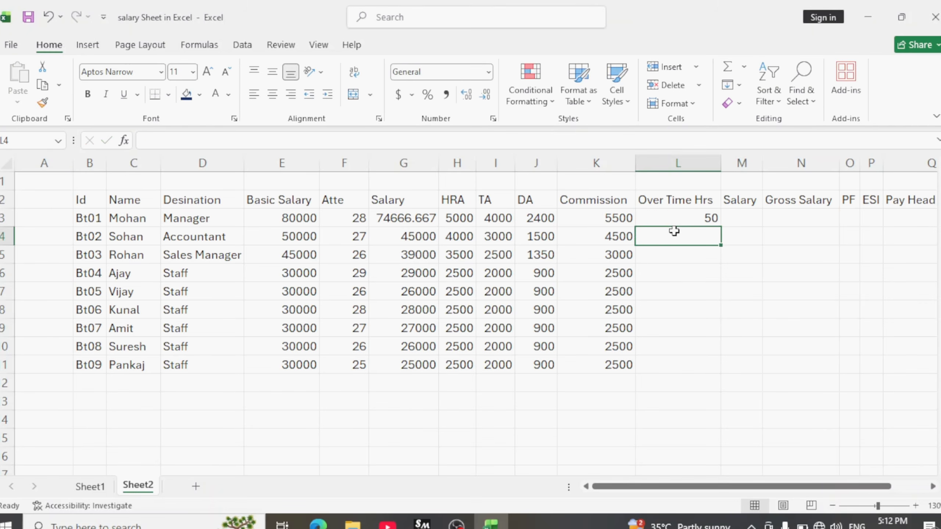
pyautogui.write('40')
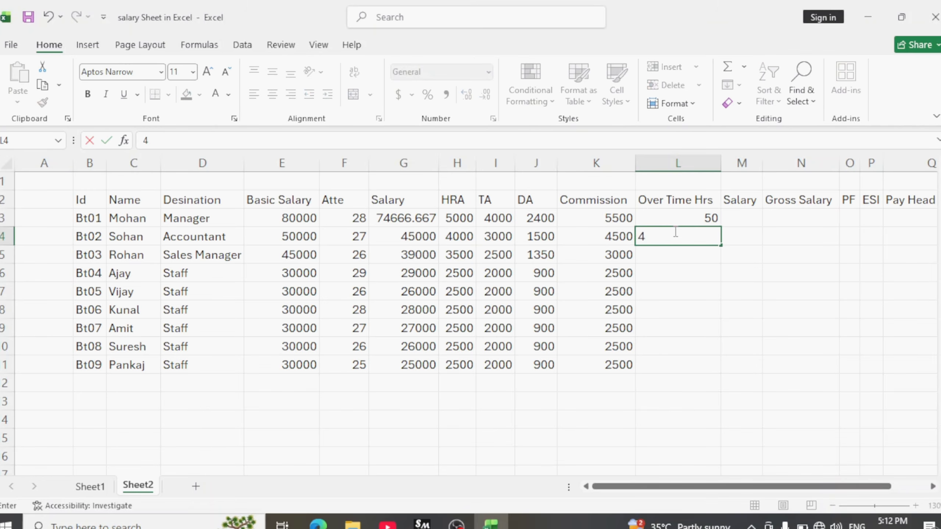
pyautogui.press('Return')
# Enter 35 overtime hours in L5 for the Sales Manager.
pyautogui.write('50')
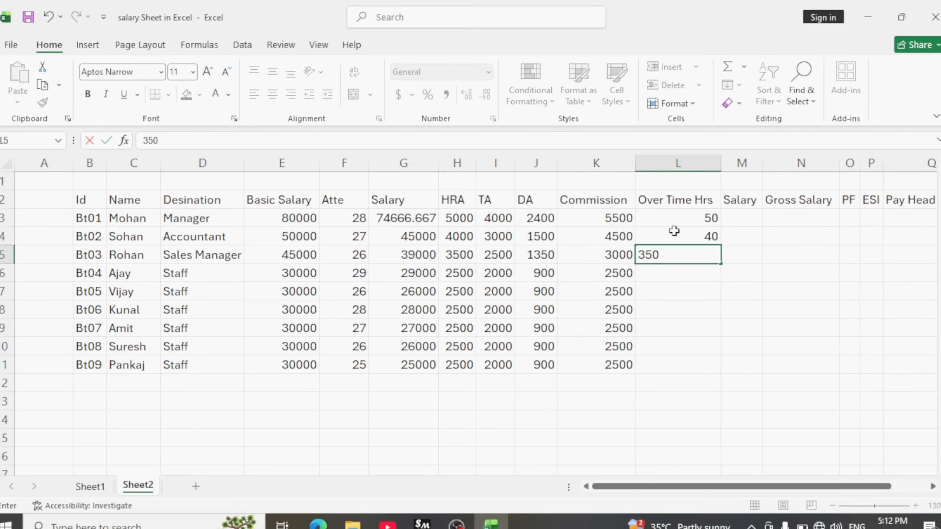
pyautogui.press('Return')
pyautogui.press('Up')
pyautogui.press('F2')
pyautogui.press('BackSpace')
pyautogui.press('BackSpace')
pyautogui.write('5')
pyautogui.press('Return')
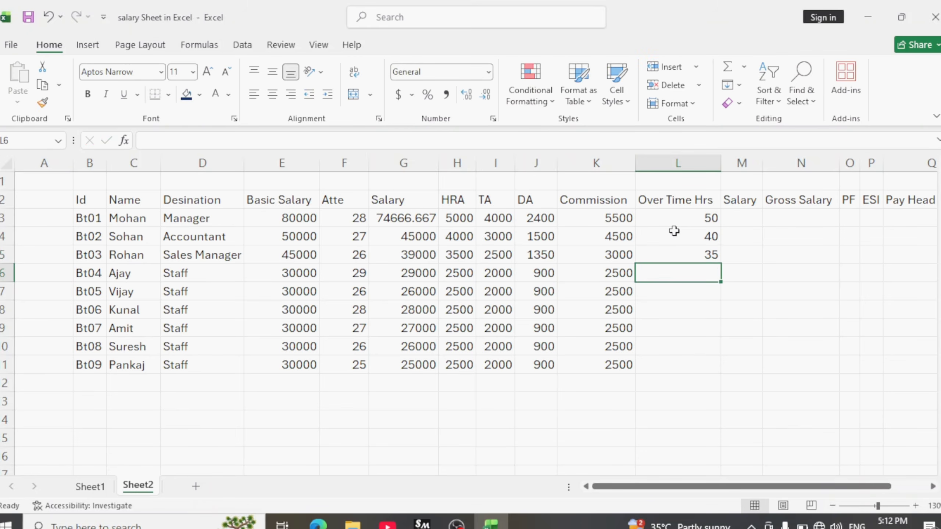
# Enter overtime hours of 40 in L6 and 45 in L7 for the first two Staff rows.
pyautogui.write('4')
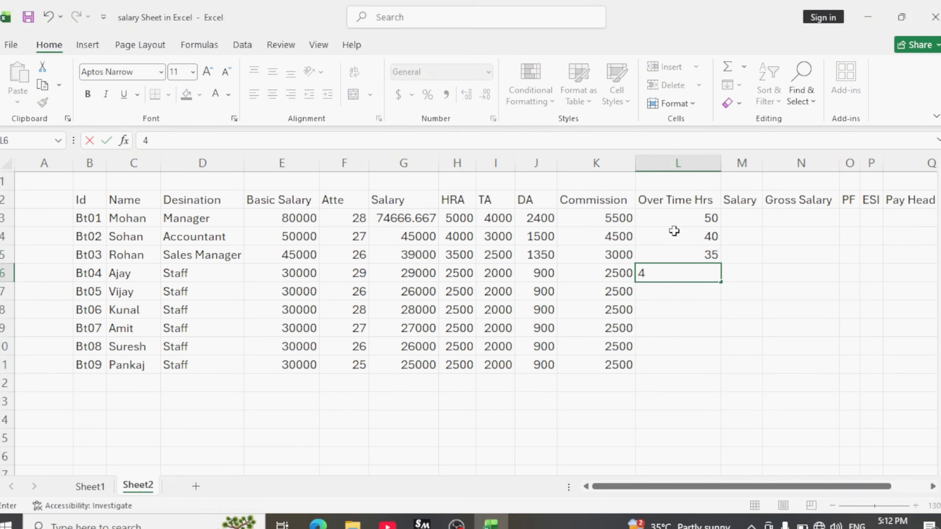
pyautogui.write('50')
pyautogui.press('Return')
pyautogui.write('450')
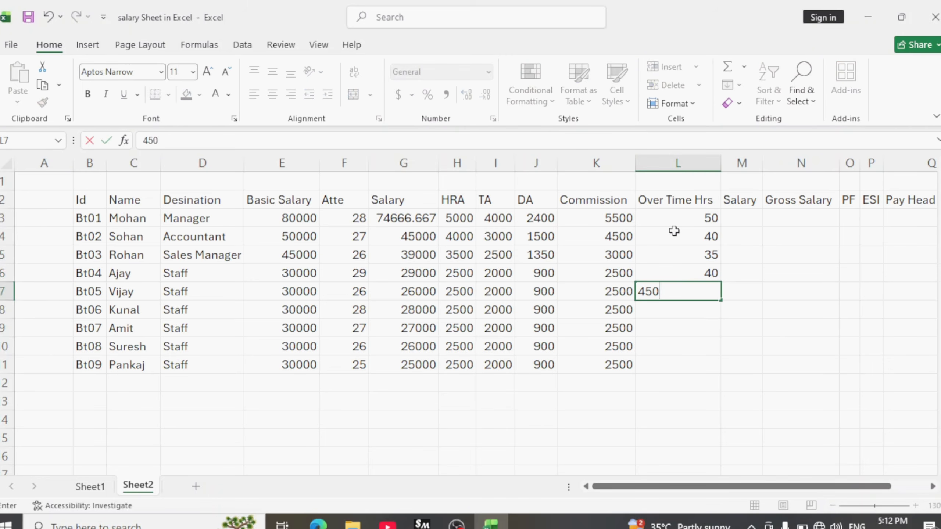
pyautogui.press('BackSpace')
pyautogui.press('Return')
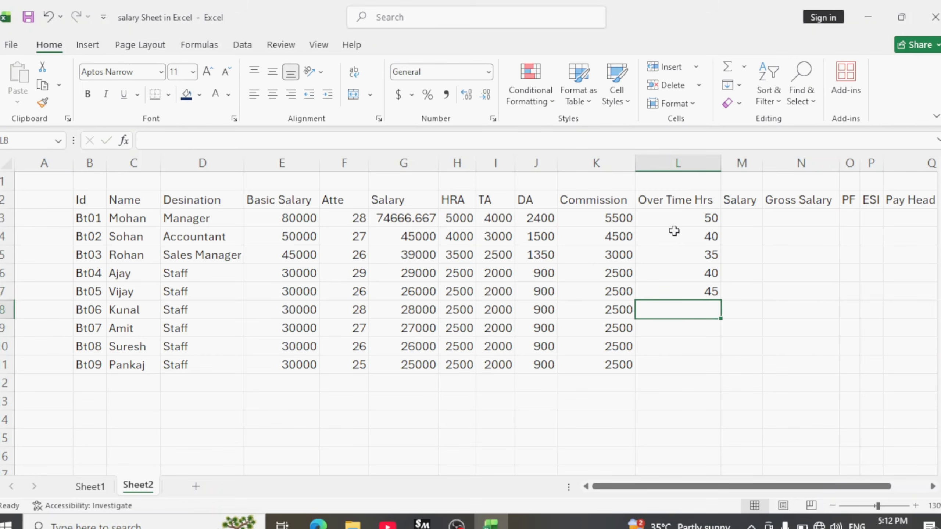
# Enter overtime hours of 35, 50, 45 and 45 in cells L8 to L11 for the remaining Staff rows.
pyautogui.write('35')
pyautogui.press('Return')
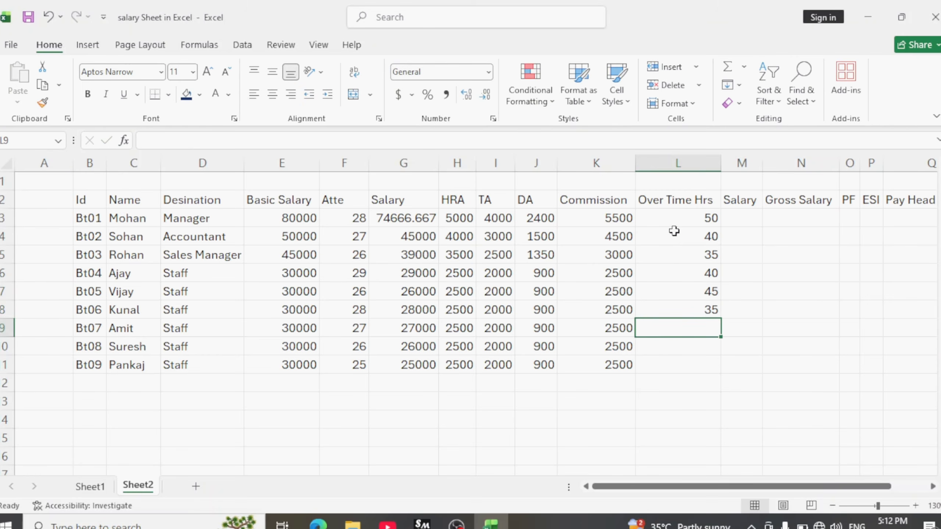
pyautogui.write('50')
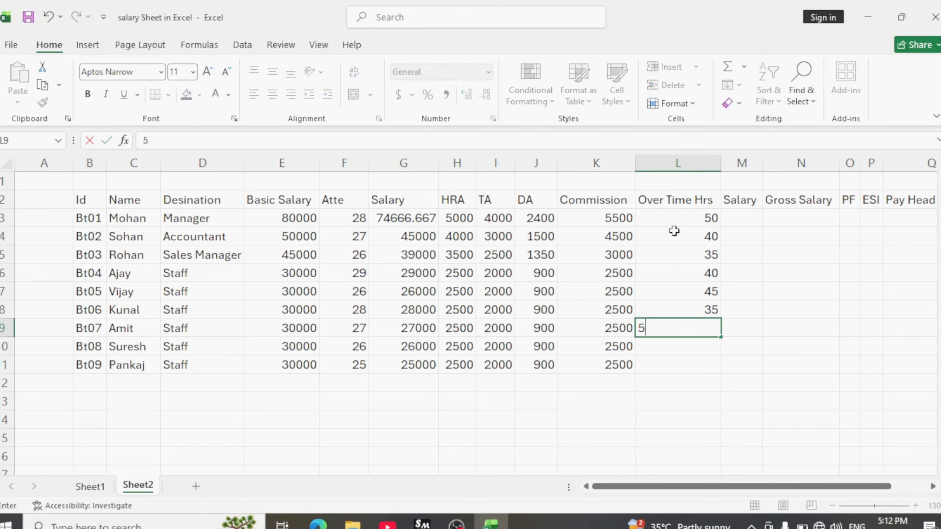
pyautogui.press('Return')
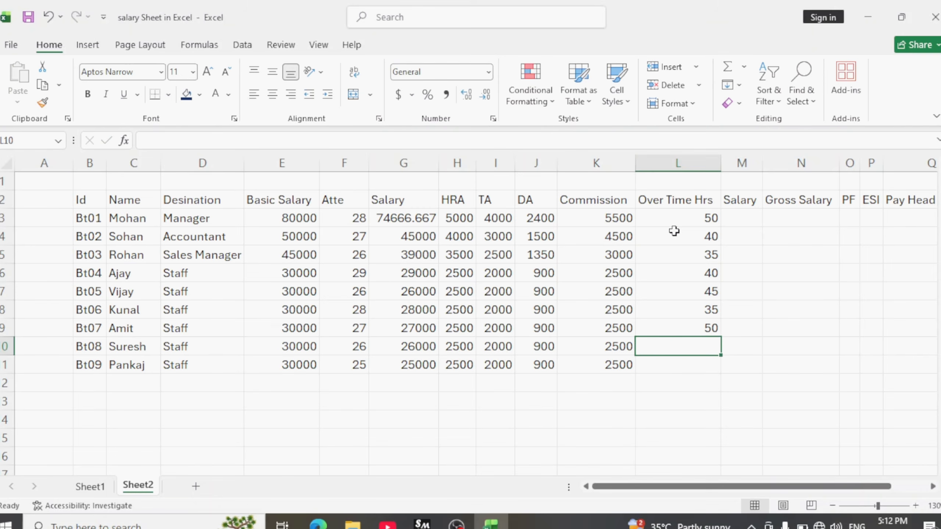
pyautogui.write('45')
pyautogui.press('Return')
pyautogui.write('45')
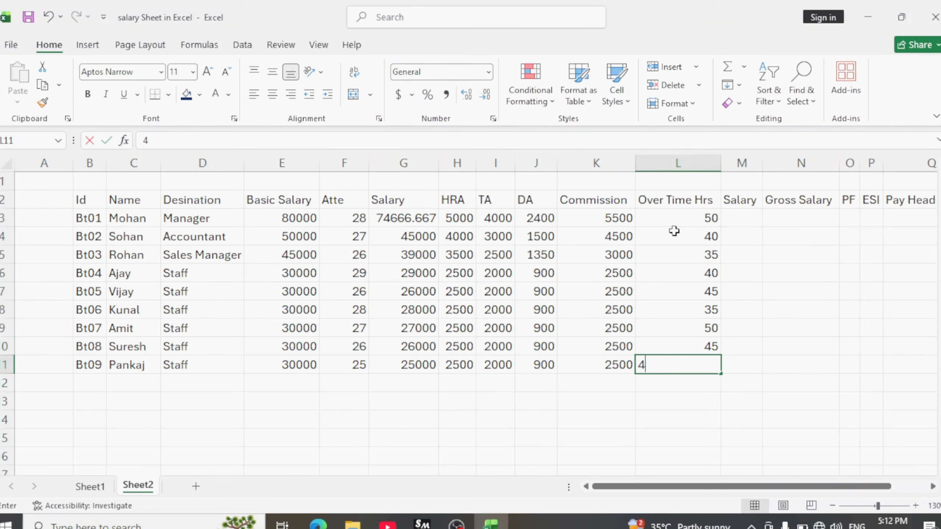
pyautogui.press('Return')
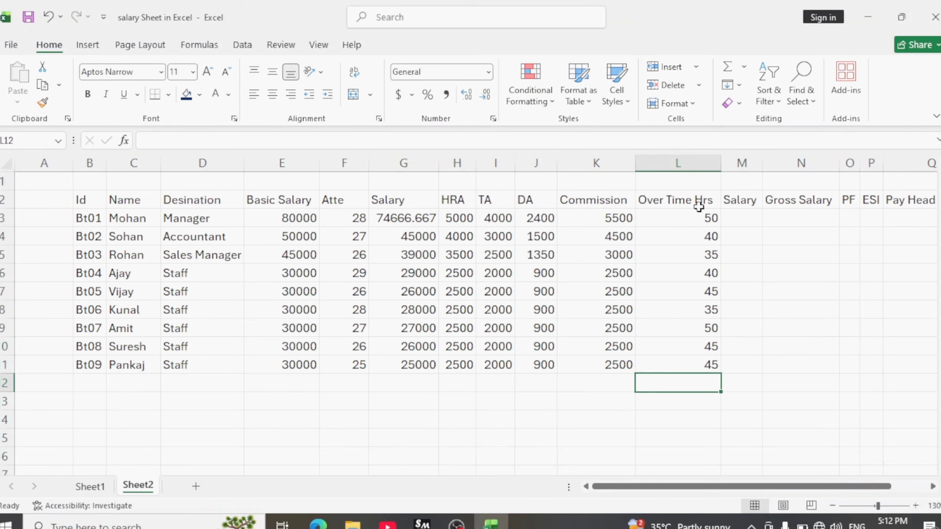
# Apply the custom number format 0 "Hrs" to the overtime hours in L3:L11.
pyautogui.moveTo(698, 217); pyautogui.dragTo(687, 362)
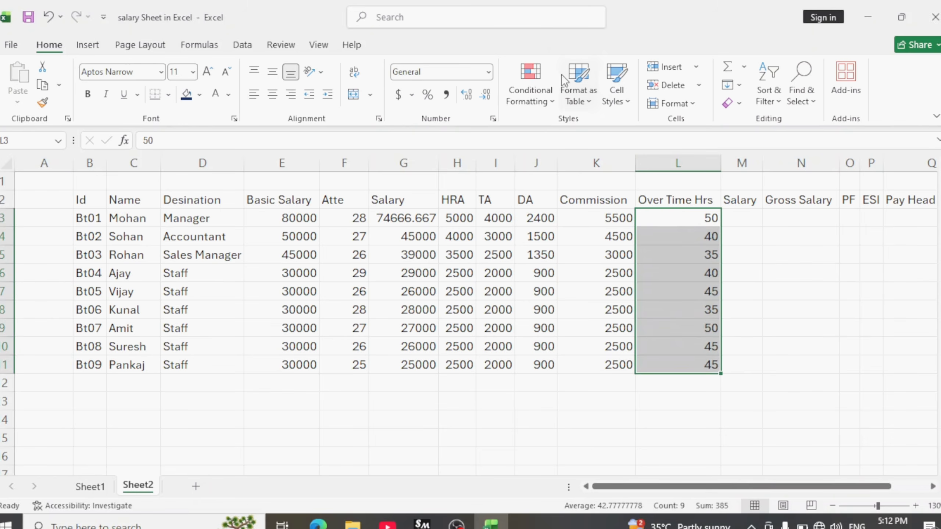
pyautogui.click(493, 118)
pyautogui.click(564, 316)
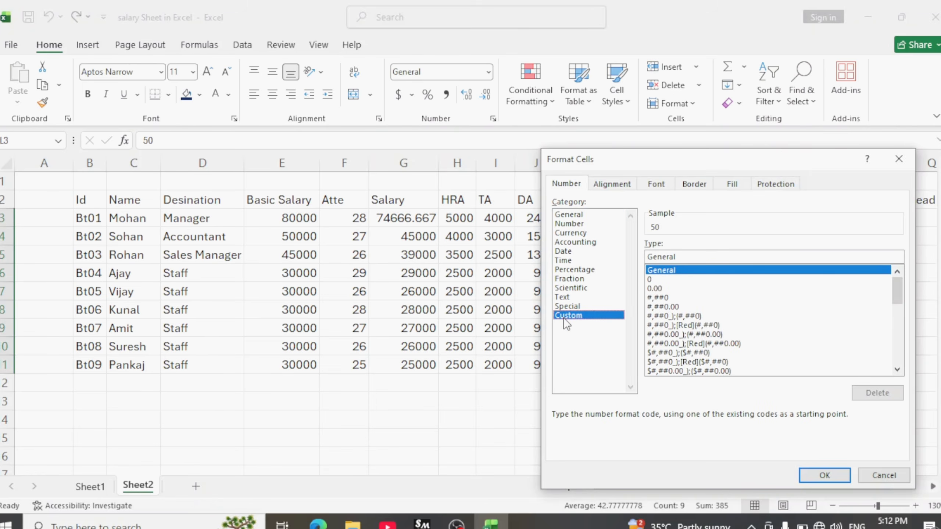
pyautogui.moveTo(693, 257); pyautogui.dragTo(632, 257)
pyautogui.press('BackSpace')
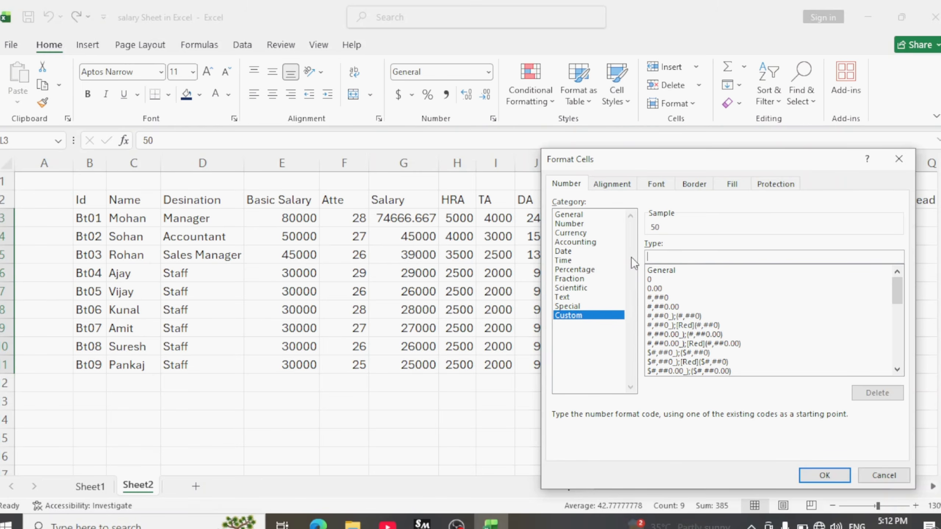
pyautogui.moveTo(727, 161); pyautogui.dragTo(419, 179)
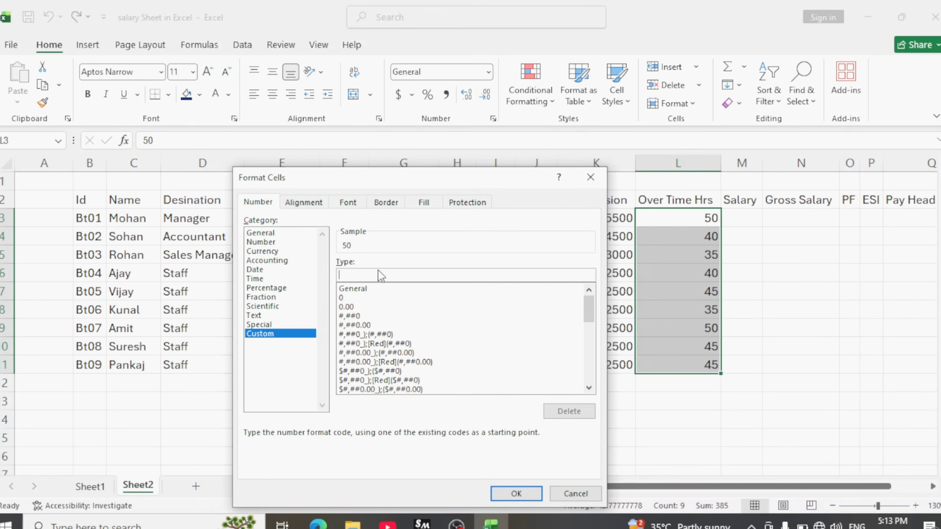
pyautogui.write('0 "Hrs')
pyautogui.click(529, 497)
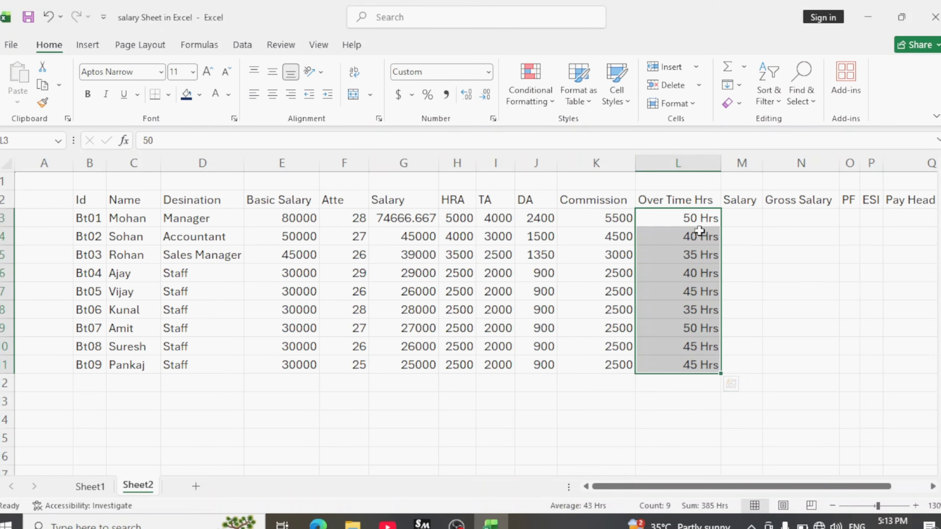
# Check the overtime hour cells and review the custom number format applied to L3.
pyautogui.click(698, 364)
pyautogui.click(698, 255)
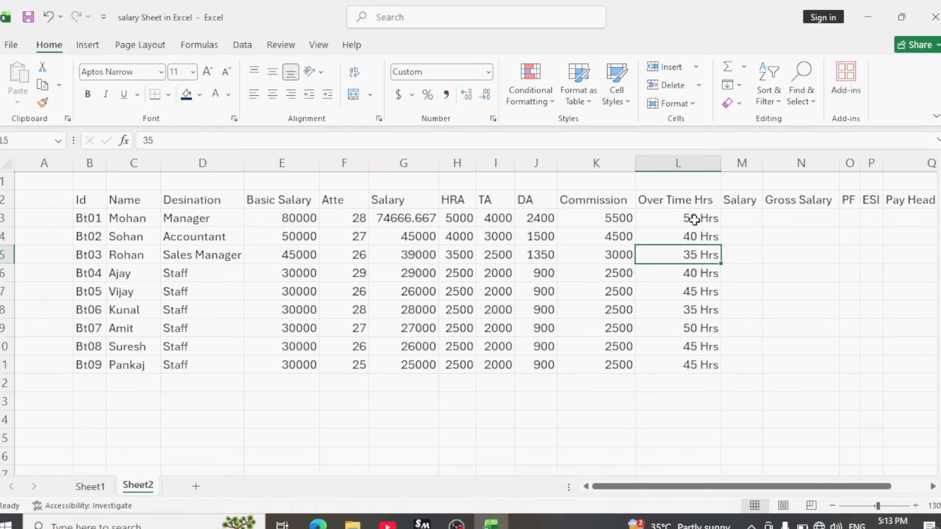
pyautogui.click(695, 219)
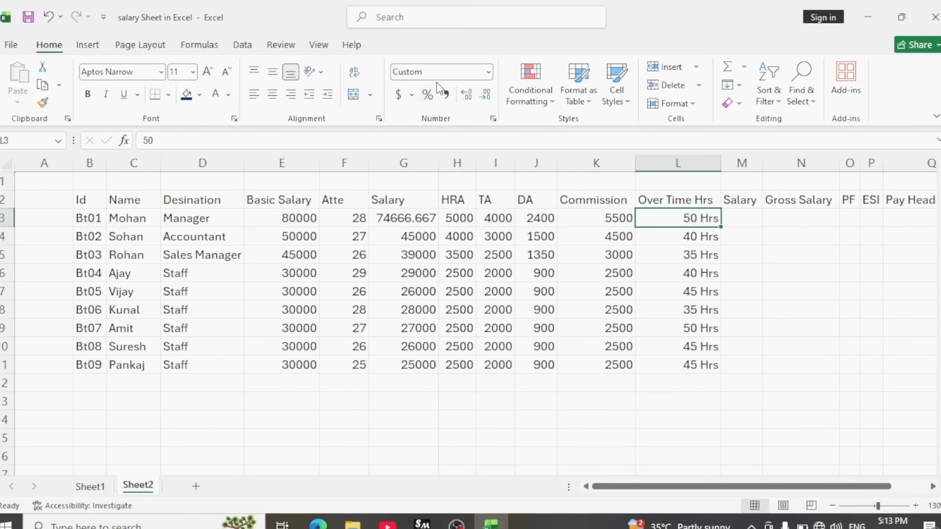
pyautogui.click(493, 118)
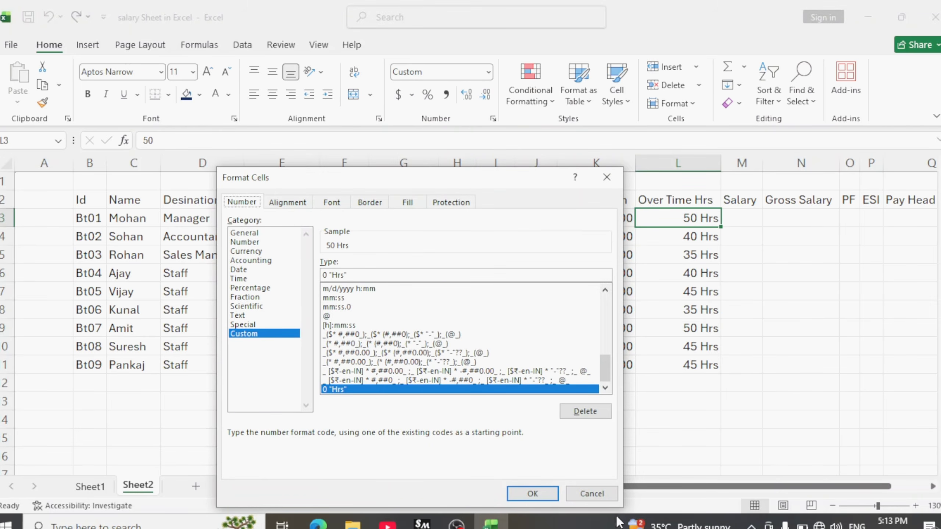
pyautogui.click(592, 494)
# Widen the overtime Salary column M.
pyautogui.click(754, 238)
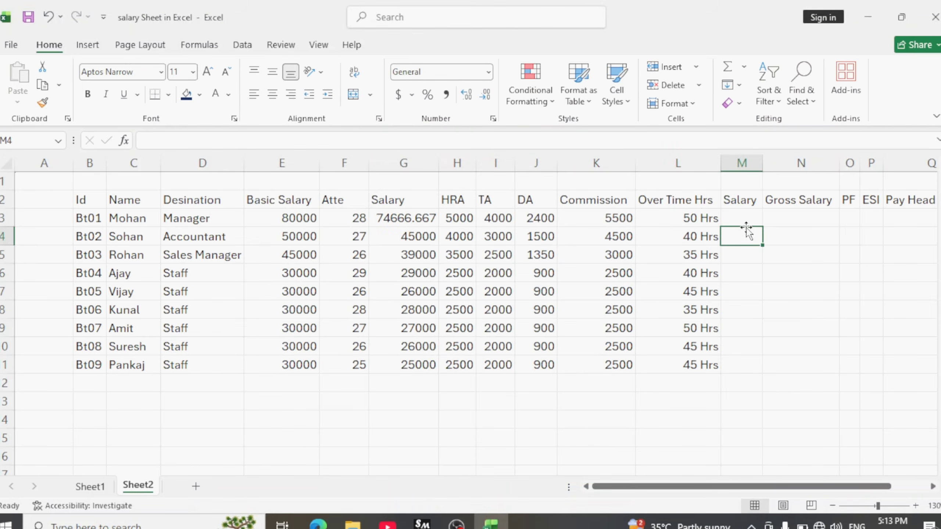
pyautogui.moveTo(759, 161); pyautogui.dragTo(779, 162)
pyautogui.click(740, 220)
pyautogui.click(663, 224)
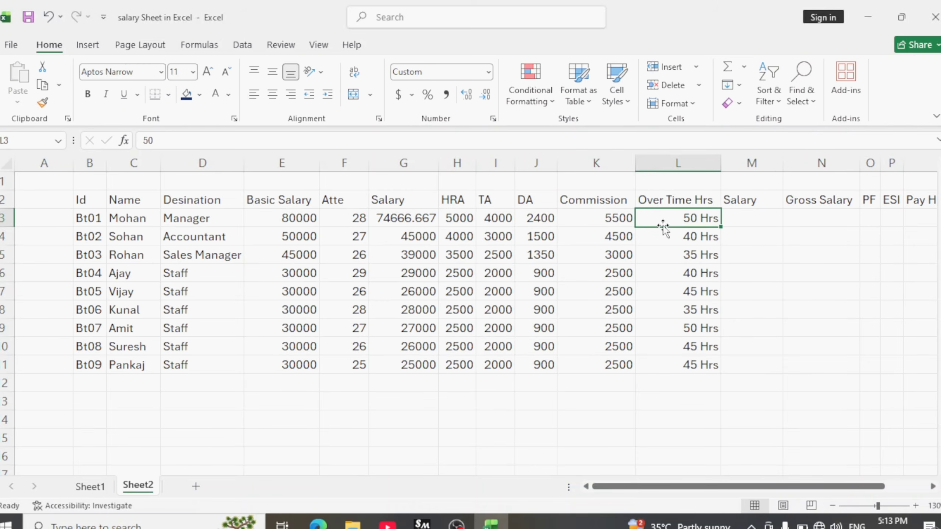
pyautogui.click(750, 215)
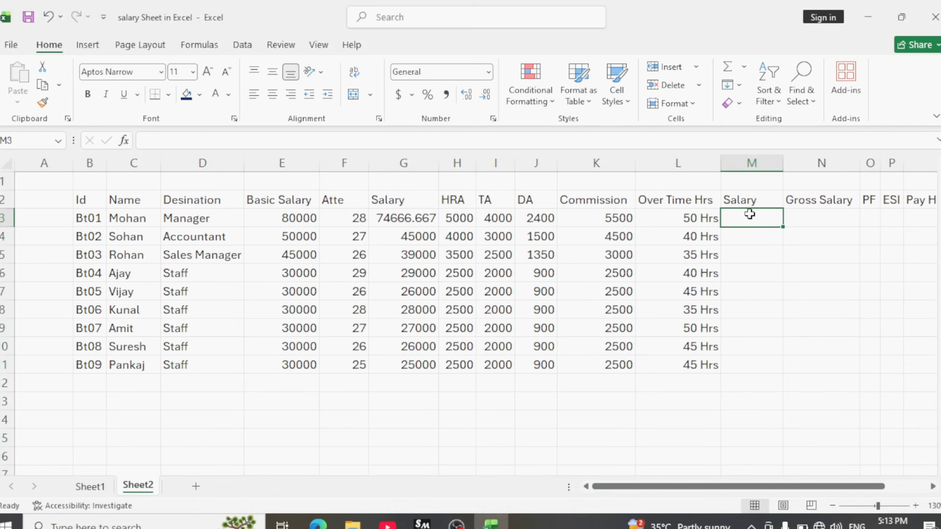
pyautogui.click(693, 222)
pyautogui.click(763, 221)
pyautogui.write('=')
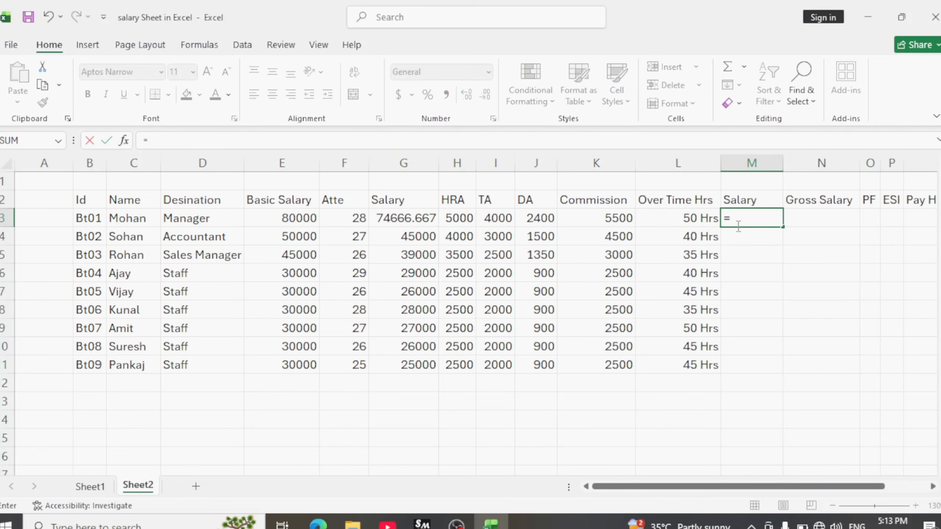
pyautogui.press('Escape')
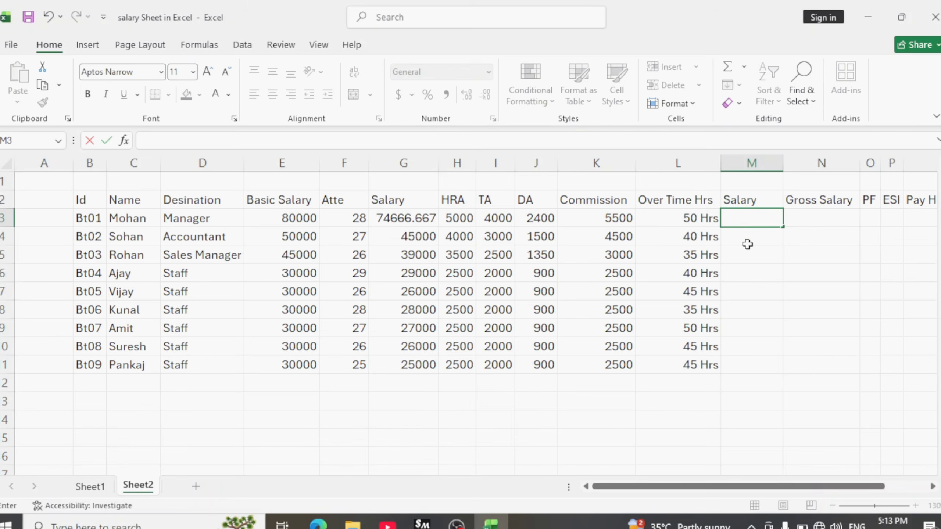
# Enter the formula =E3/30/8*L3 in M3 to calculate the Manager's overtime salary.
pyautogui.click(797, 288)
pyautogui.keyDown('ctrl'); pyautogui.scroll(2, 784, 262); pyautogui.keyUp('ctrl')
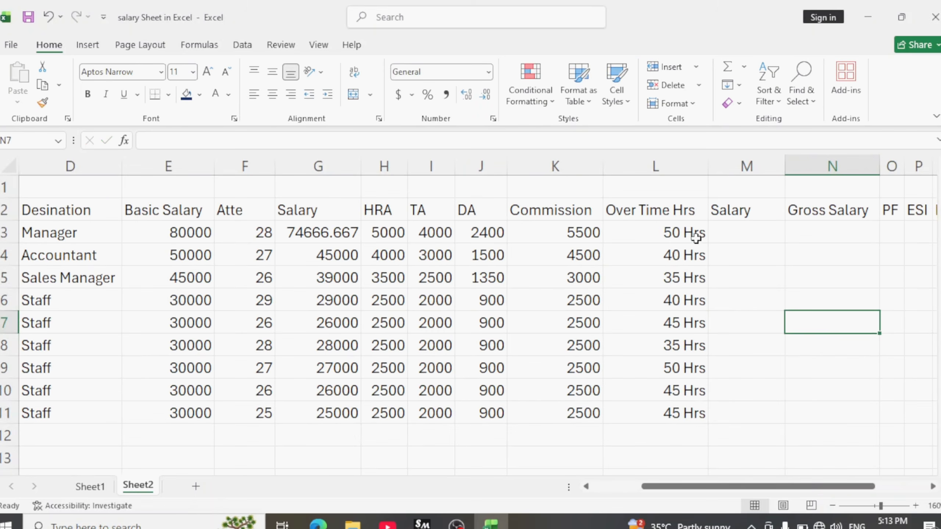
pyautogui.doubleClick(729, 228)
pyautogui.write('=')
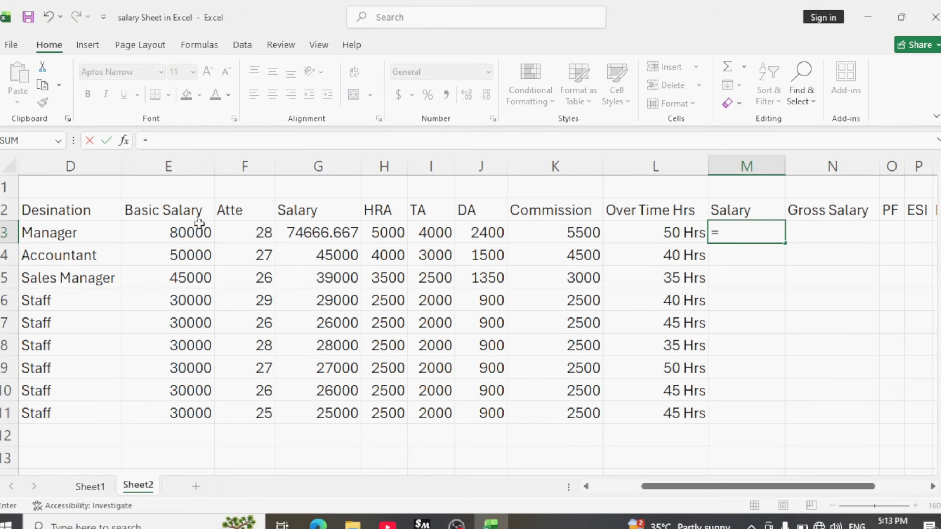
pyautogui.click(186, 232)
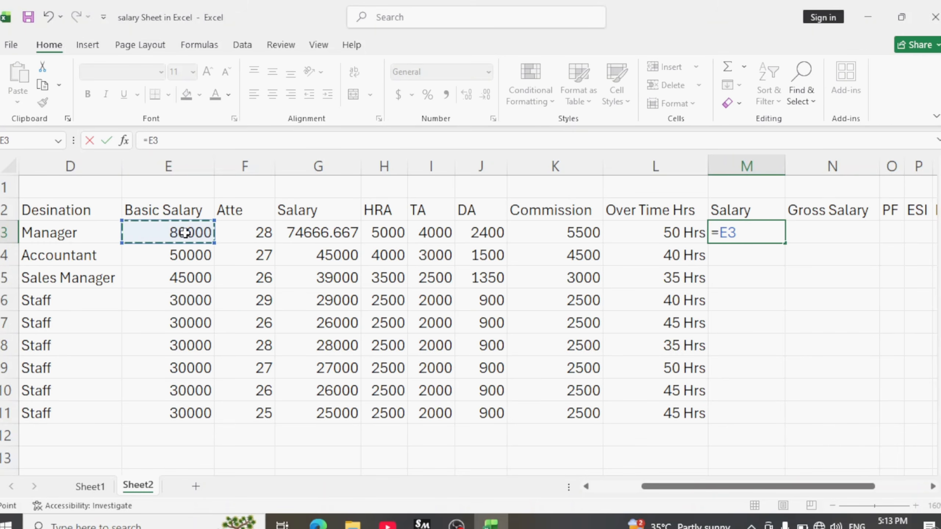
pyautogui.write('/')
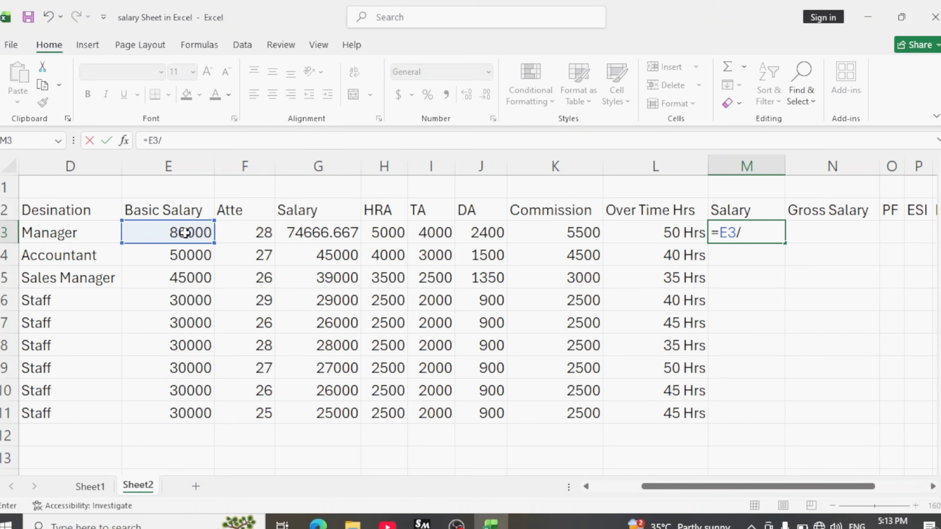
pyautogui.write('30/')
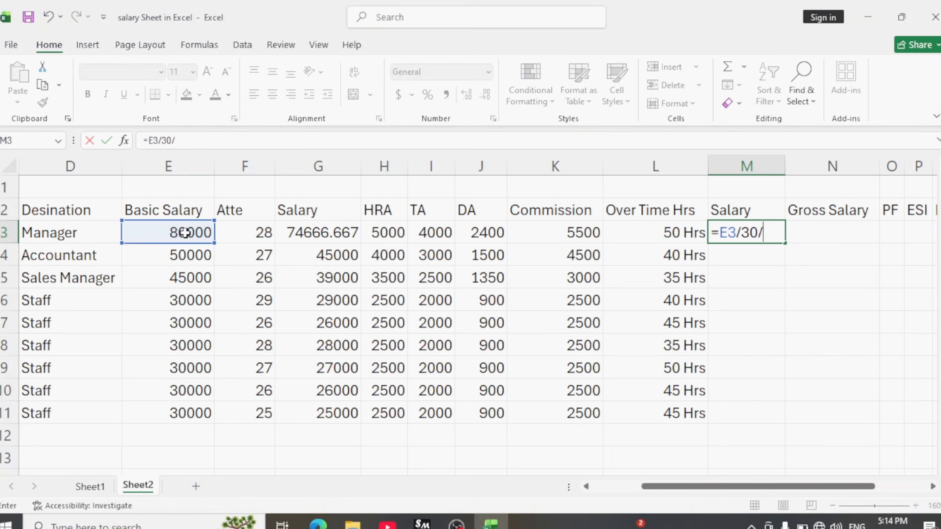
pyautogui.write('8*')
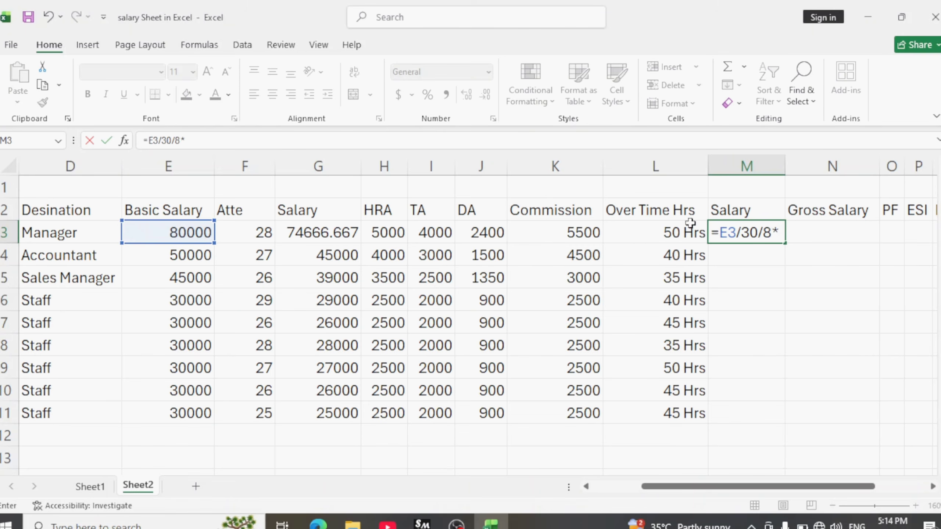
pyautogui.click(651, 233)
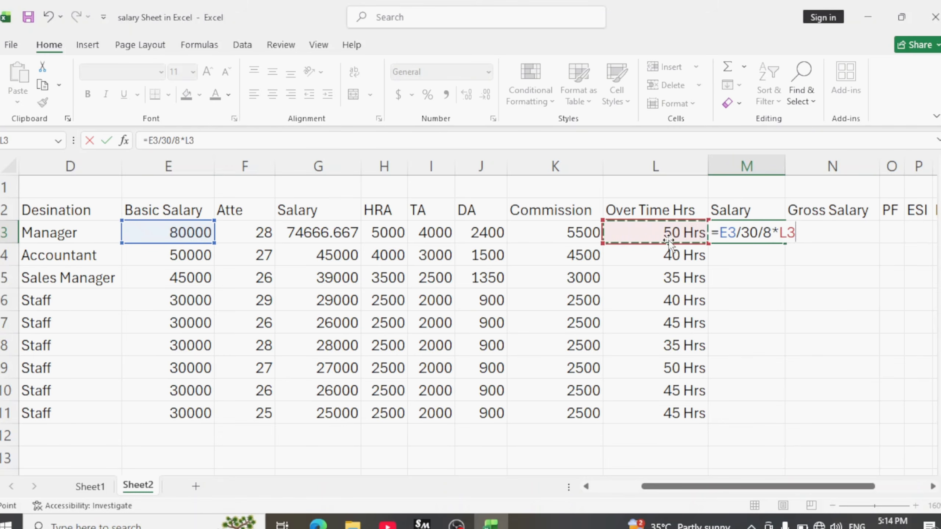
pyautogui.press('Return')
pyautogui.click(728, 234)
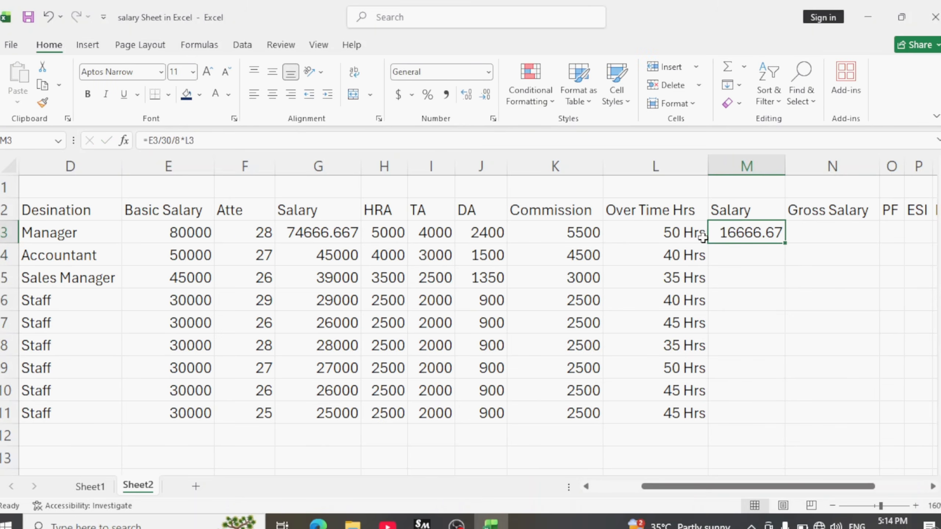
# Check the overtime hours in L3 and clear the overtime salary formula from M3.
pyautogui.click(666, 235)
pyautogui.click(760, 228)
pyautogui.click(670, 230)
pyautogui.click(745, 226)
pyautogui.press('Delete')
pyautogui.click(756, 270)
# Calculate the Manager's overtime salary in M3 as basic salary per hour times overtime hours, using =E3/30/8*L3.
pyautogui.click(741, 234)
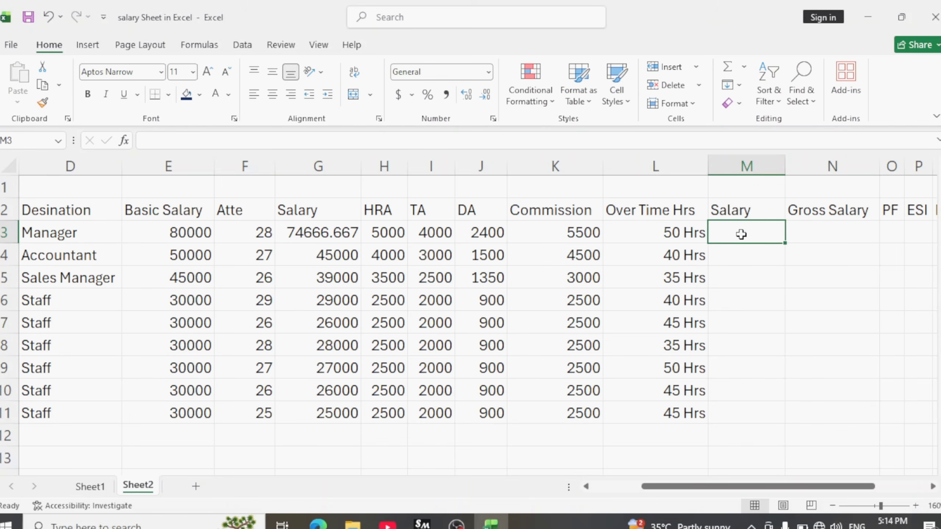
pyautogui.write('=')
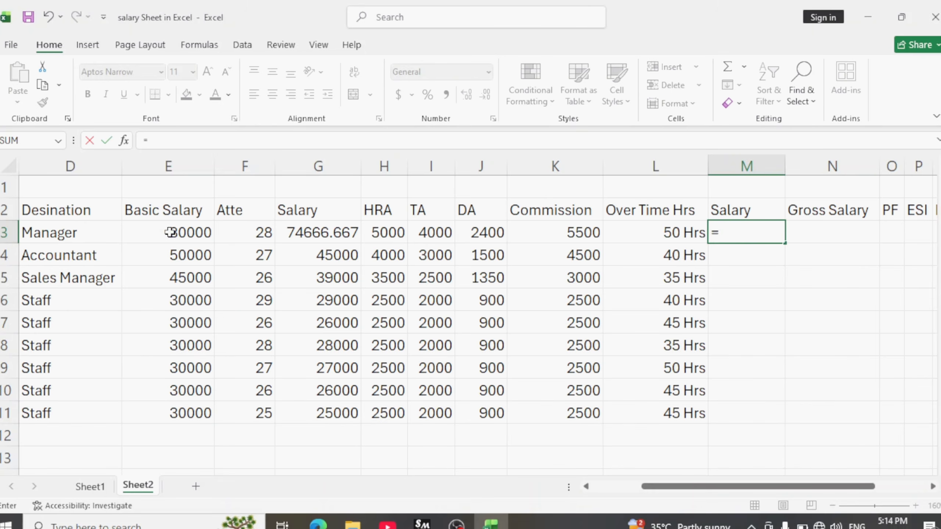
pyautogui.click(170, 232)
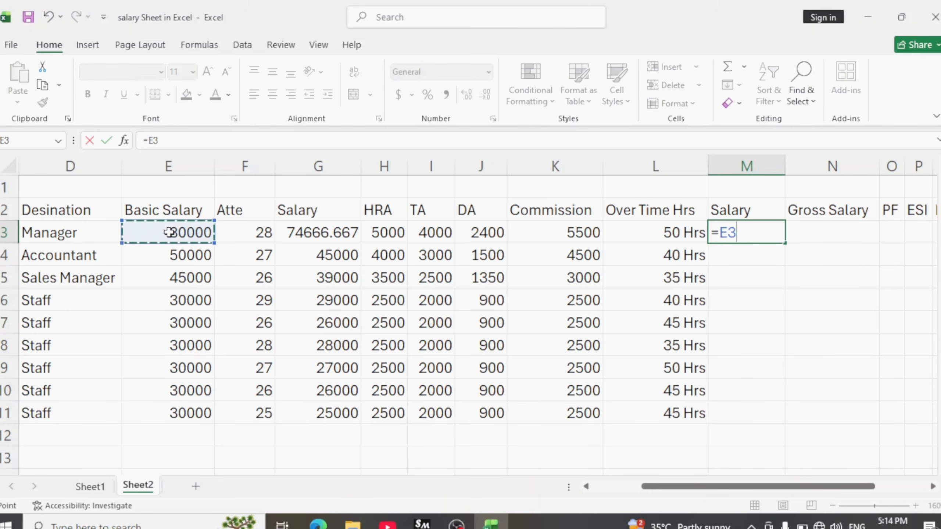
pyautogui.write('/30/')
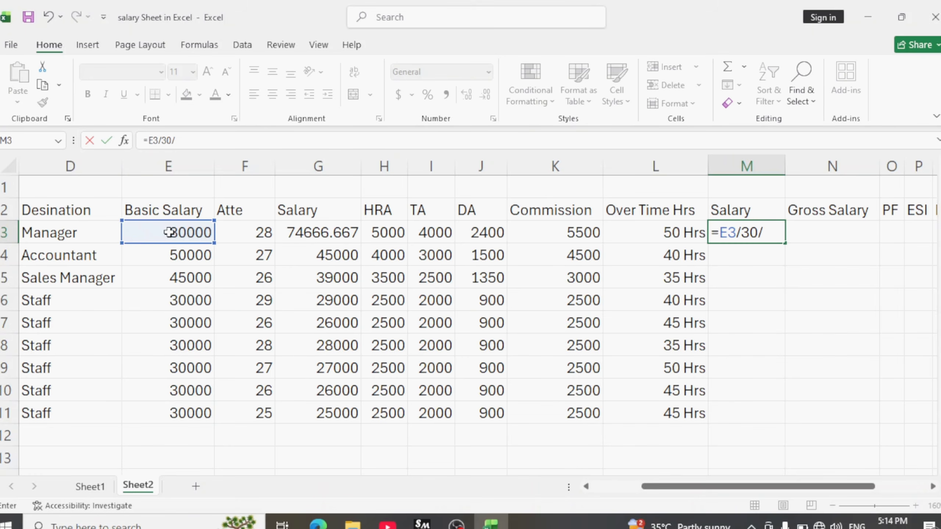
pyautogui.write('8*')
pyautogui.click(664, 236)
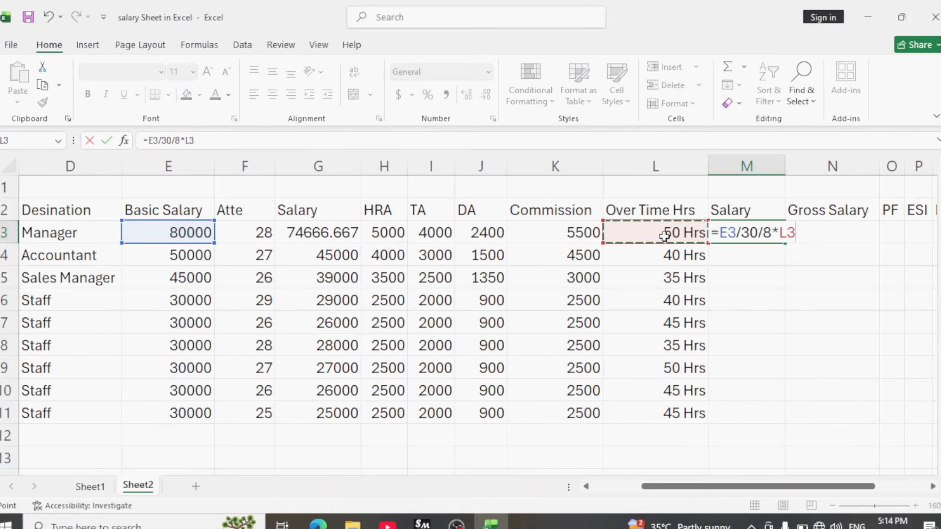
pyautogui.press('Return')
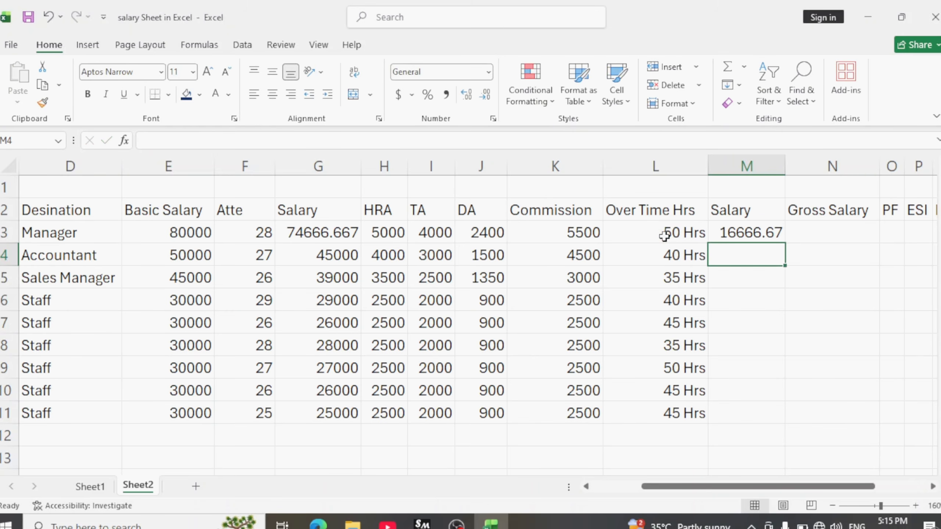
# Copy the overtime salary formula from M3 down to M11 and check a few of the copied cells.
pyautogui.click(728, 237)
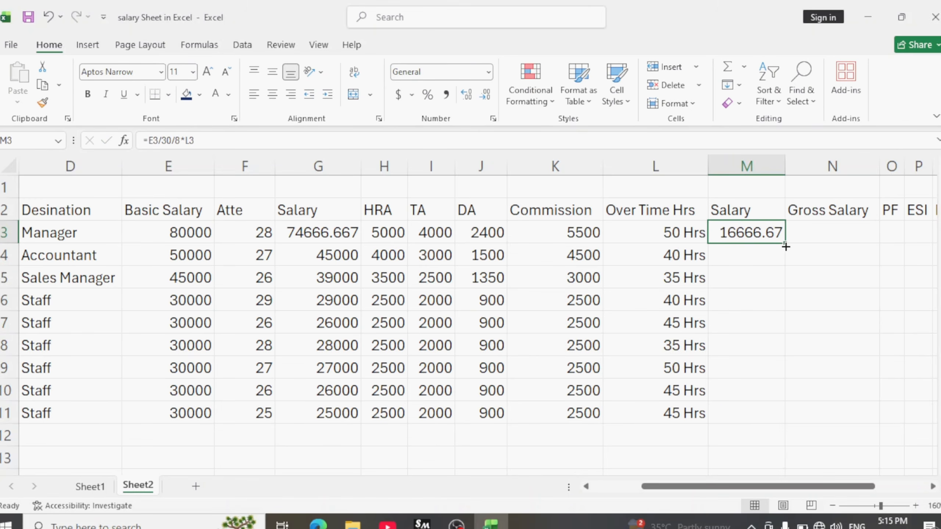
pyautogui.moveTo(786, 247); pyautogui.dragTo(788, 418)
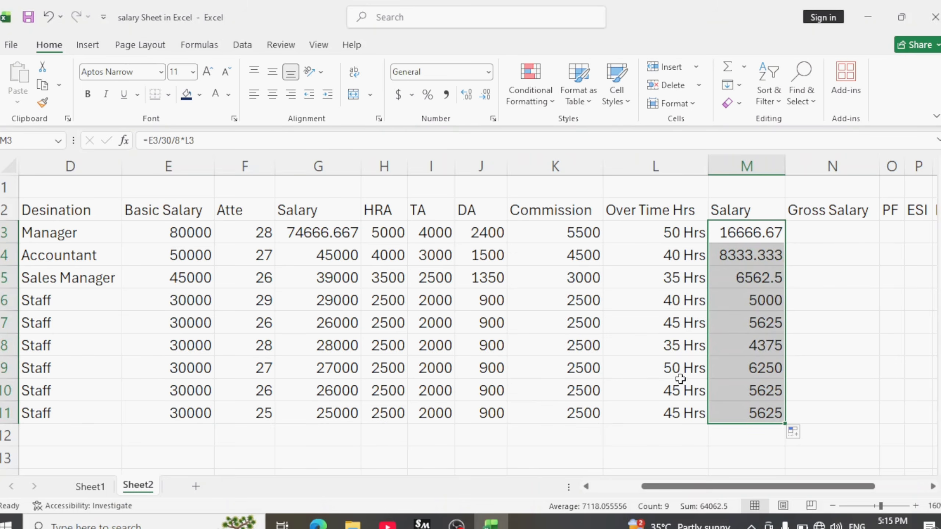
pyautogui.click(770, 255)
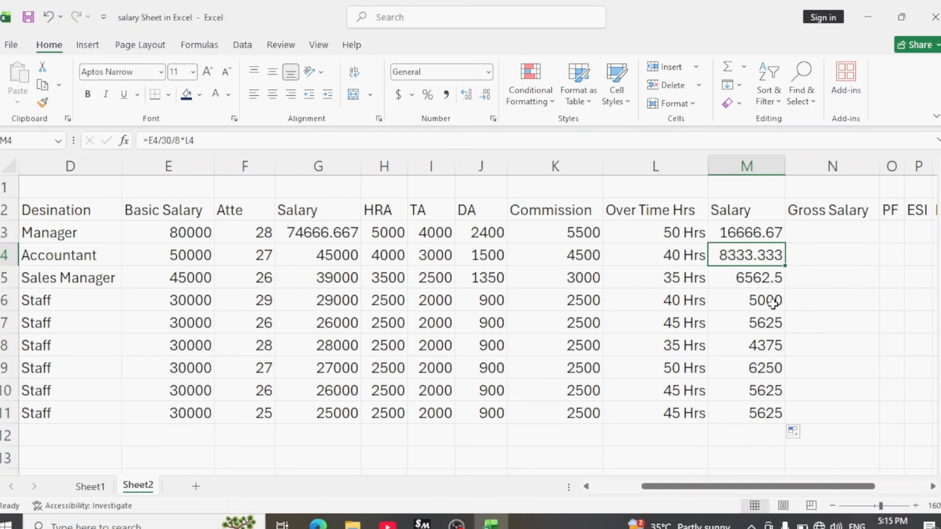
pyautogui.click(766, 322)
pyautogui.click(762, 346)
# Calculate the Manager's gross salary in N3 with =G3+H3+I3+J3+K3+M3 and review the formula.
pyautogui.click(811, 225)
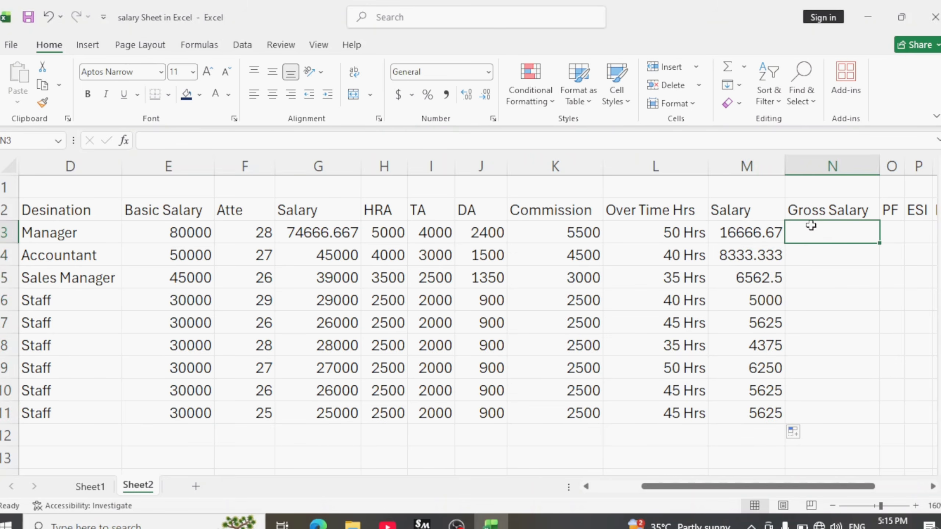
pyautogui.write('=')
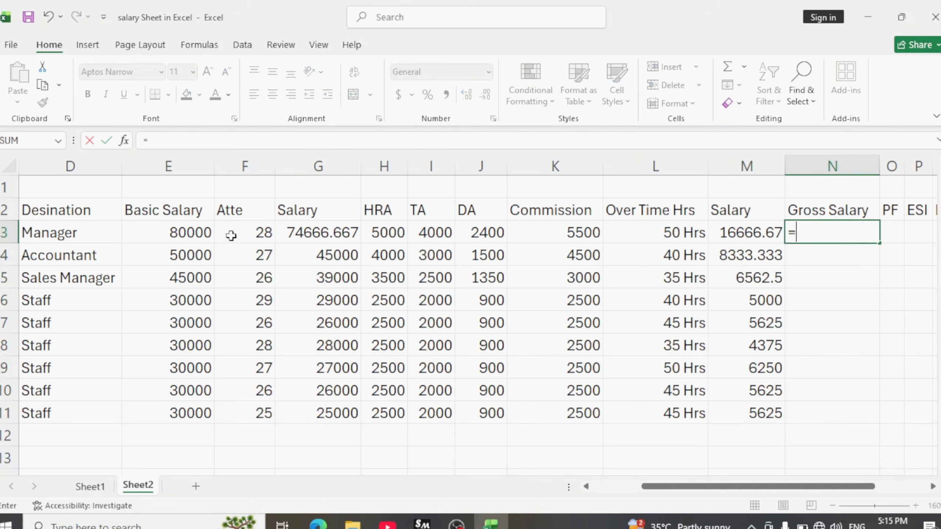
pyautogui.click(326, 234)
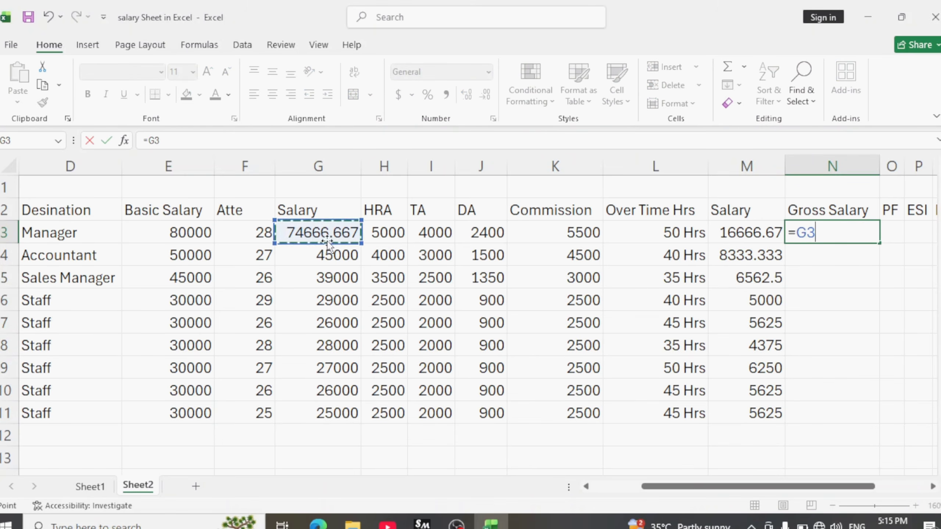
pyautogui.write('+')
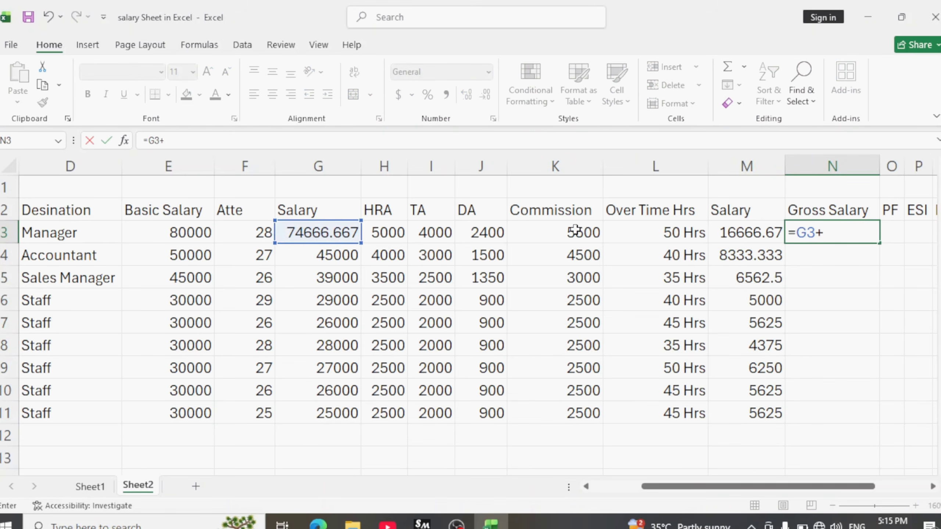
pyautogui.click(388, 228)
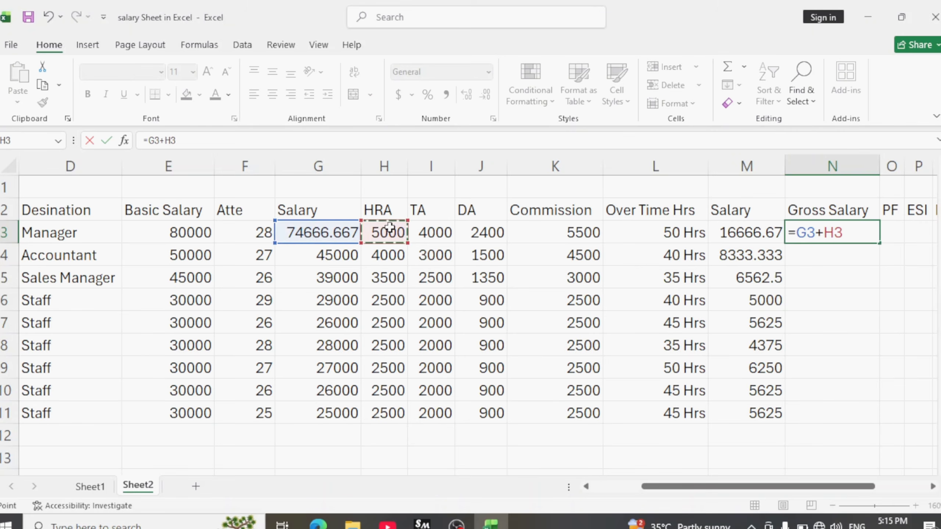
pyautogui.write('+')
pyautogui.click(423, 235)
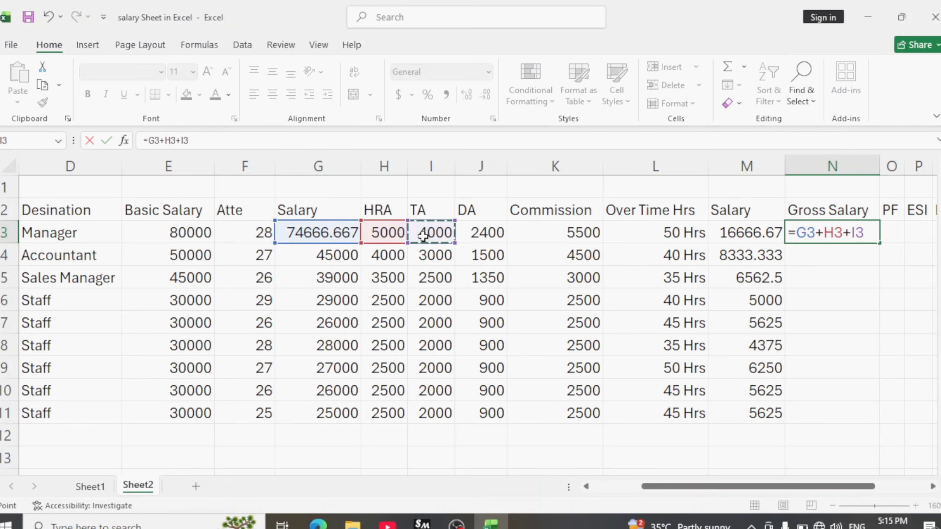
pyautogui.write('+')
pyautogui.click(484, 238)
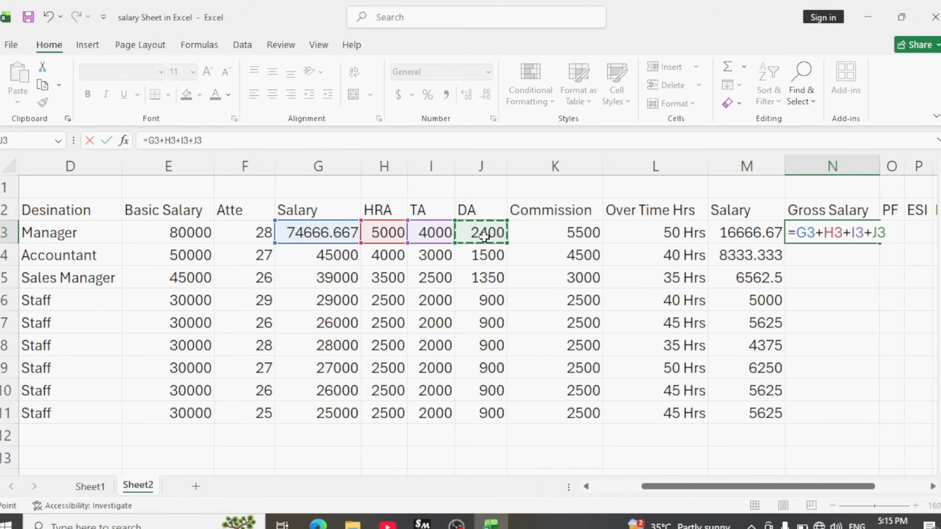
pyautogui.write('+')
pyautogui.click(543, 229)
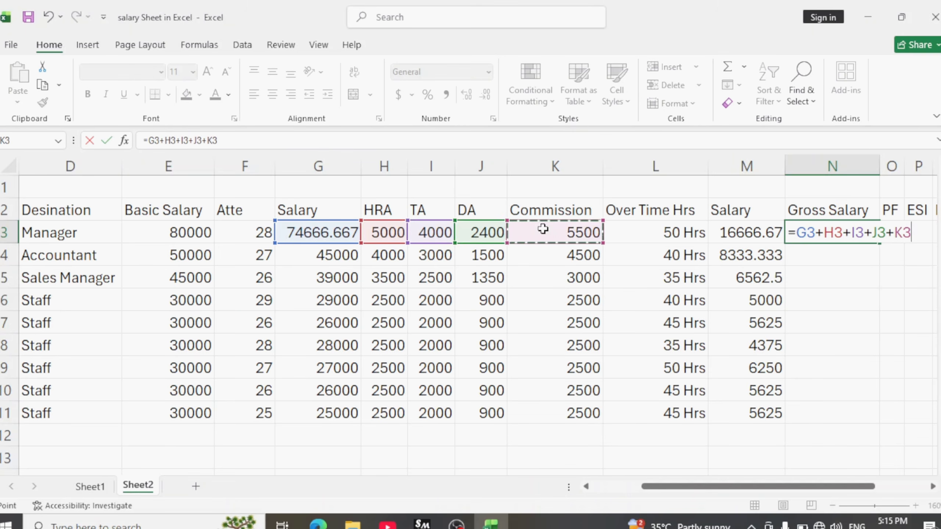
pyautogui.write('+')
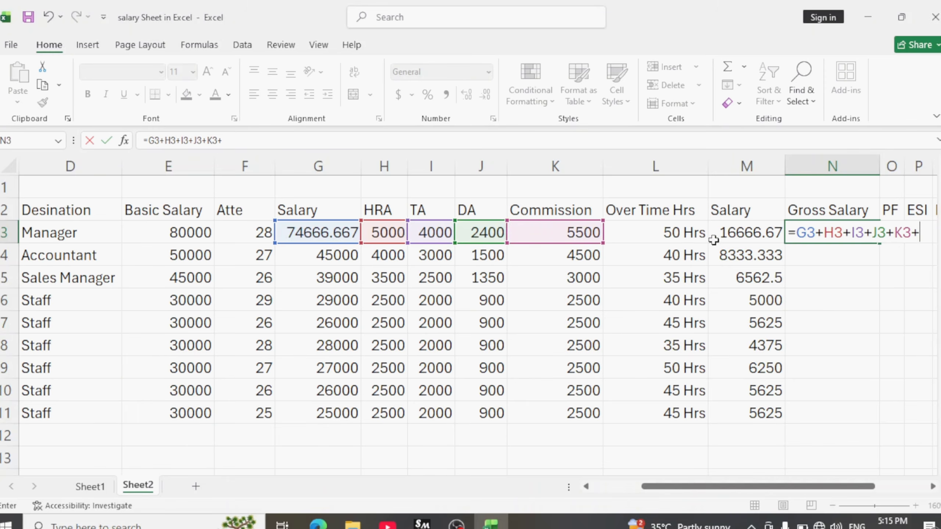
pyautogui.click(745, 234)
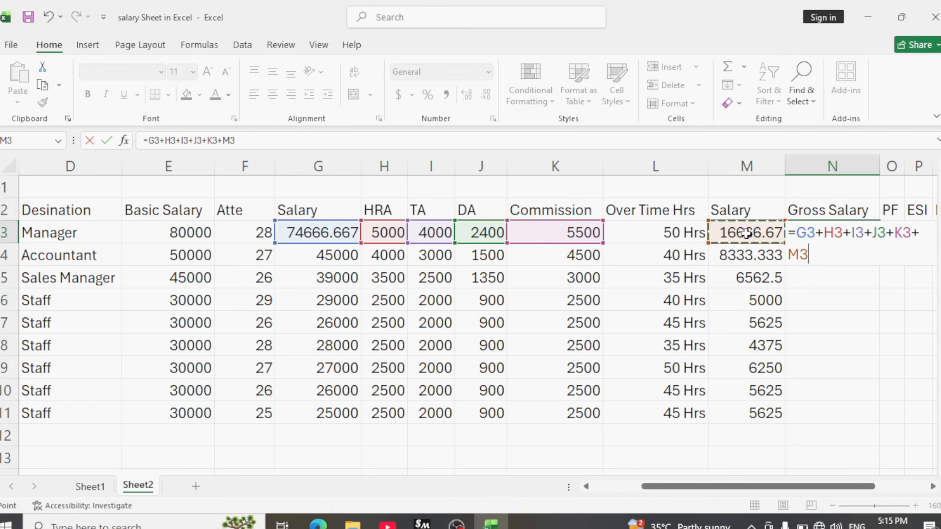
pyautogui.press('Return')
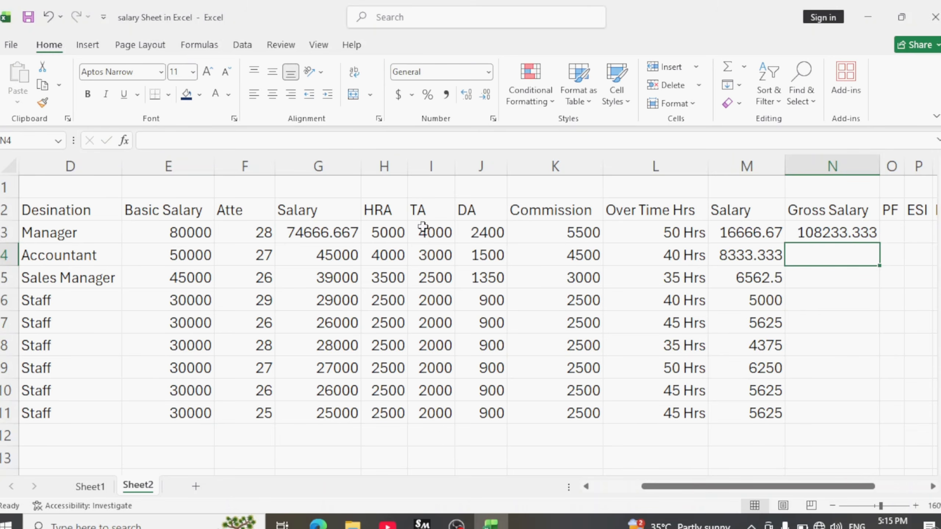
pyautogui.click(170, 226)
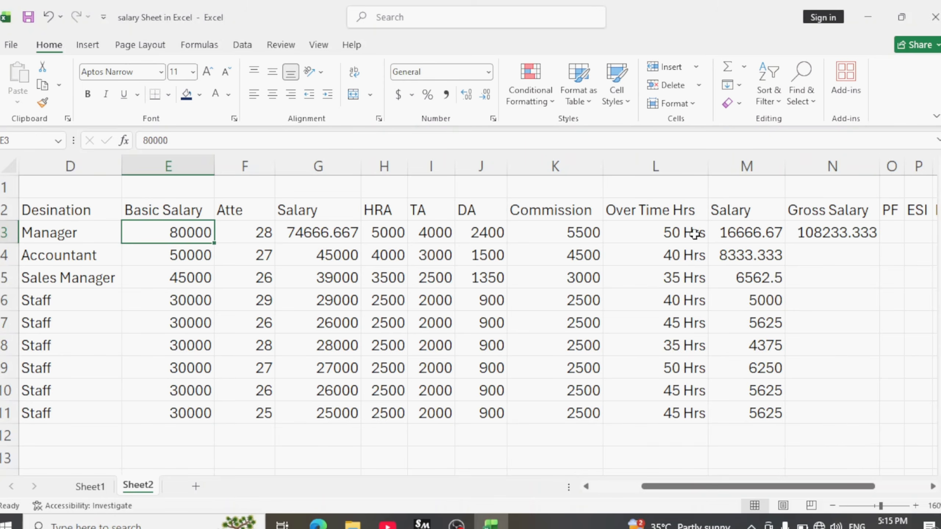
pyautogui.click(819, 231)
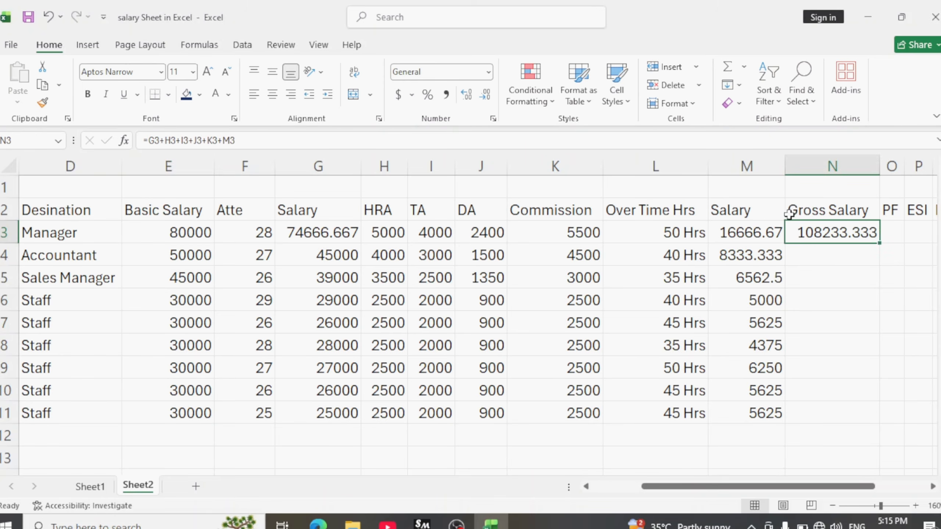
# Rename the Salary heading in M2 as Over Time Salary.
pyautogui.click(772, 214)
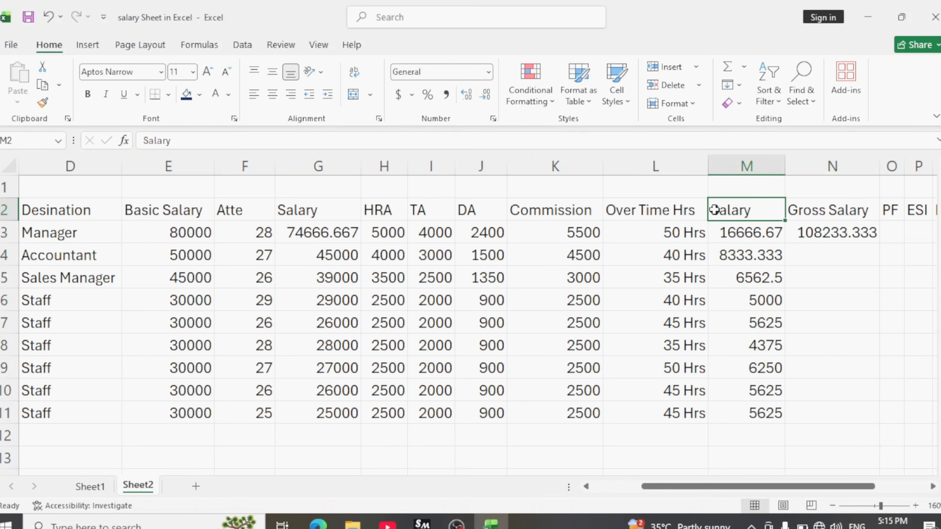
pyautogui.doubleClick(746, 209)
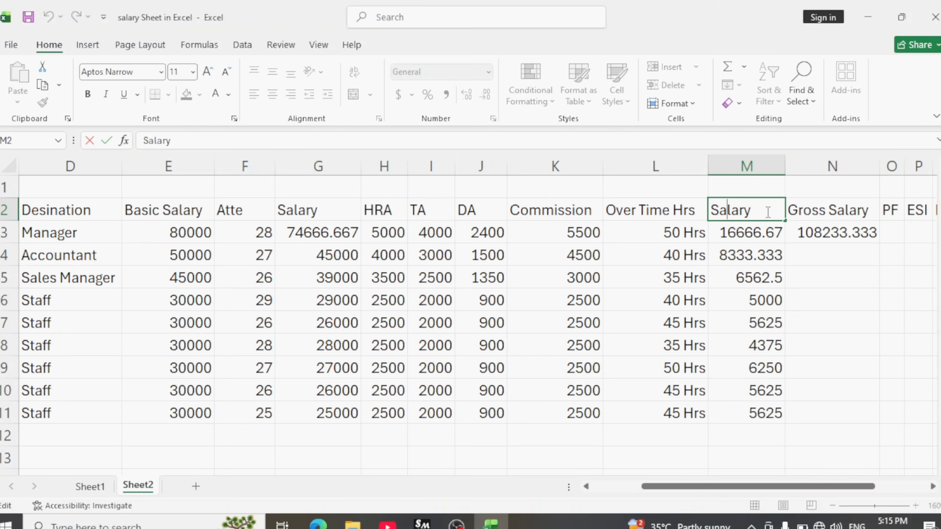
pyautogui.write('Over ')
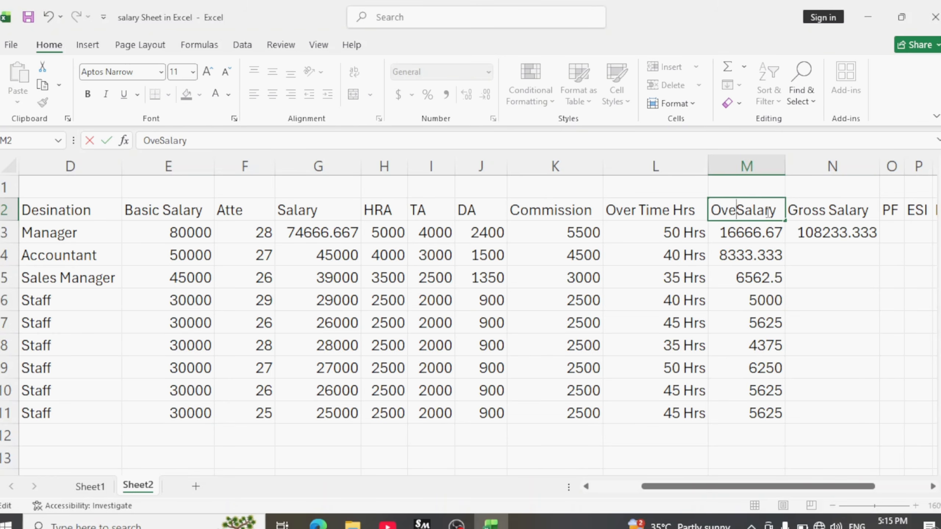
pyautogui.write('T')
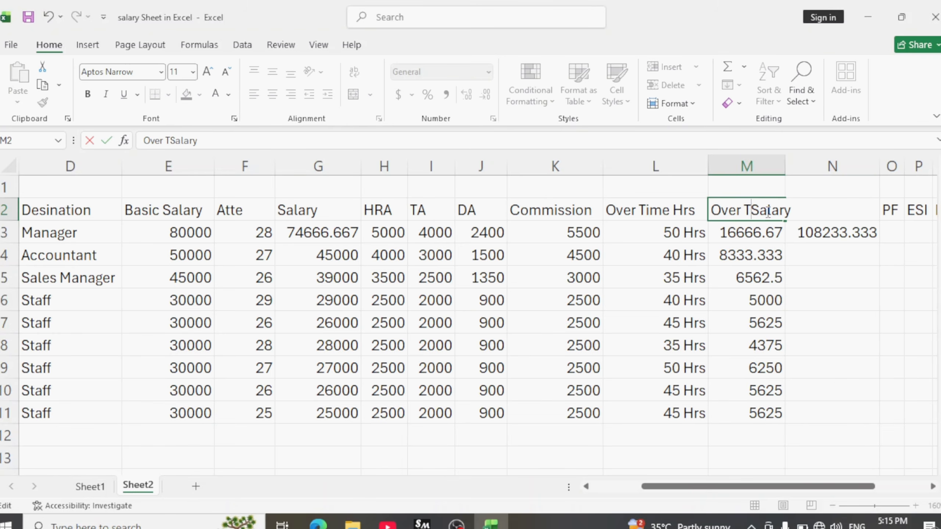
pyautogui.write('ime')
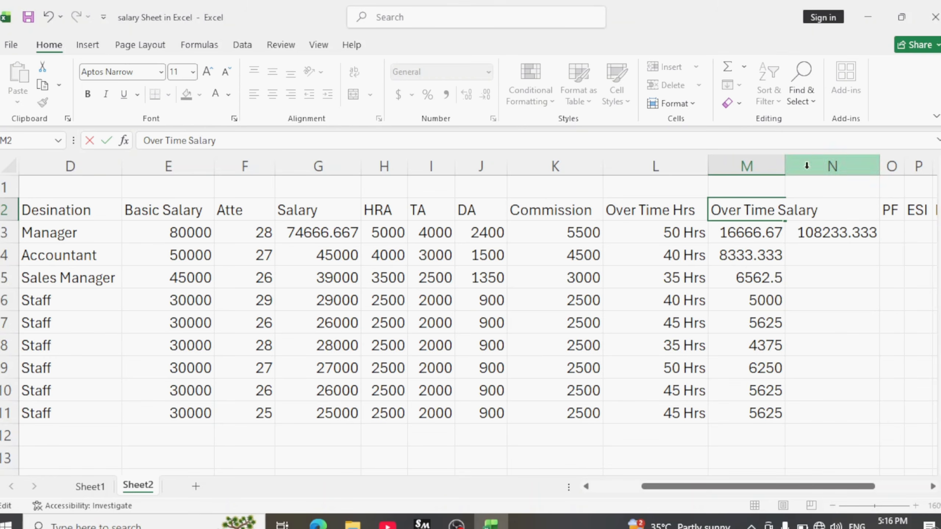
pyautogui.click(855, 195)
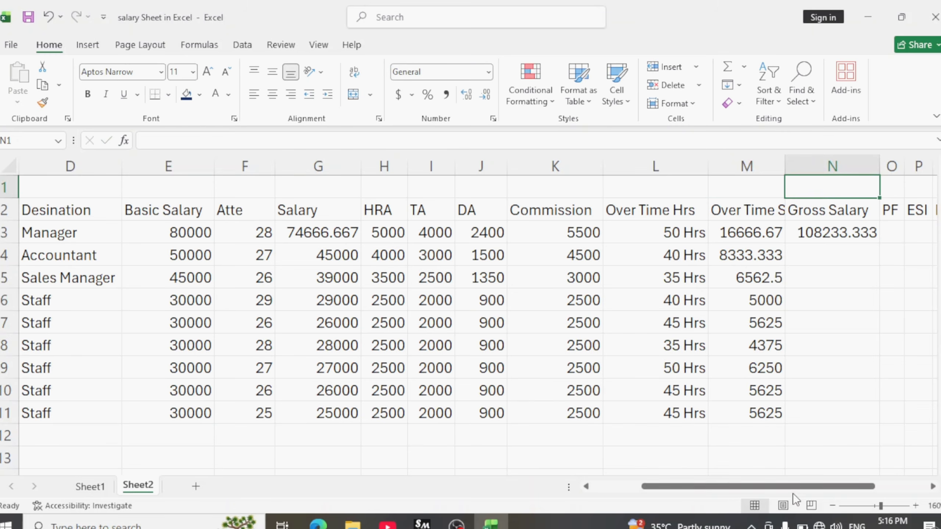
# Calculate the Manager's PF in O3 as 12% of basic salary with =E3*12% and review the formula.
pyautogui.moveTo(805, 489); pyautogui.dragTo(883, 491)
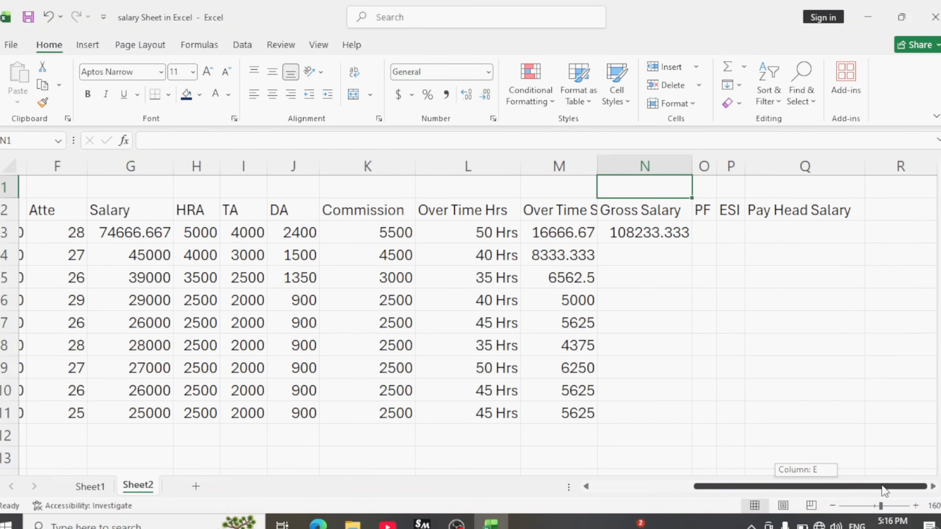
pyautogui.click(706, 233)
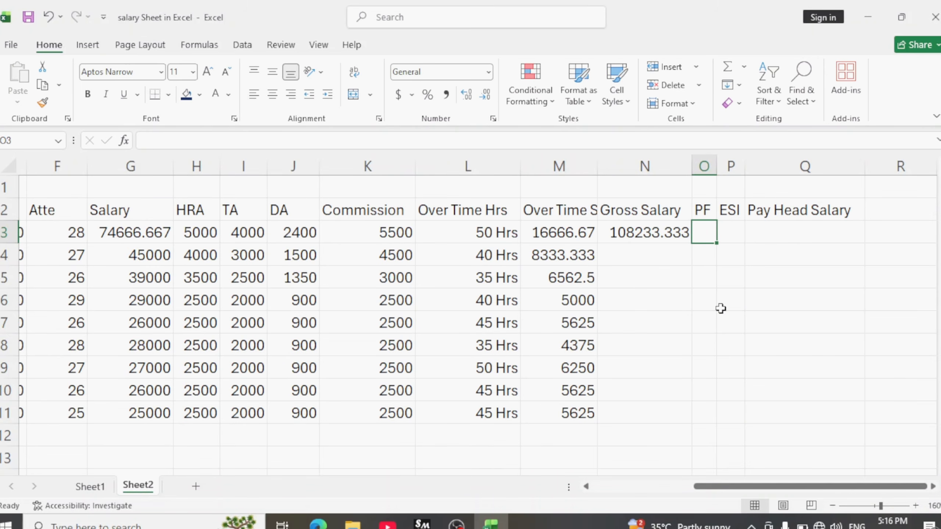
pyautogui.write('=')
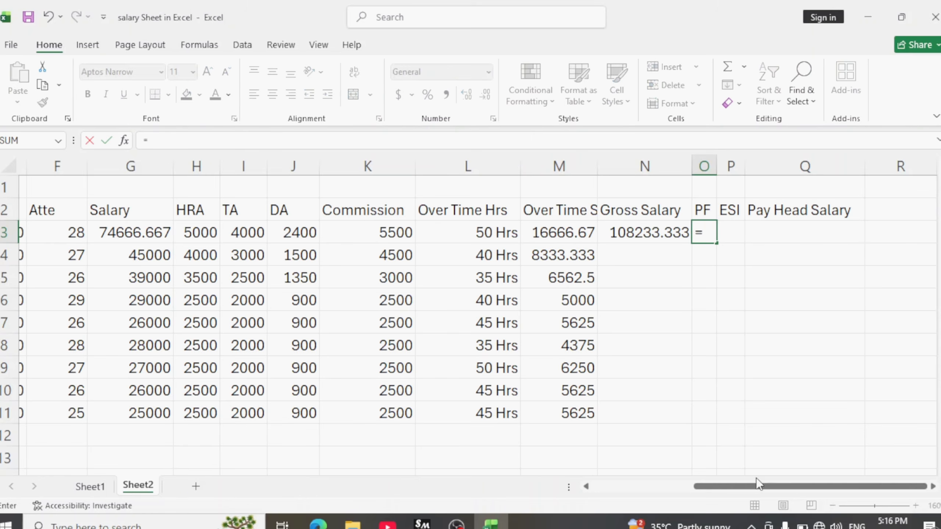
pyautogui.moveTo(754, 487)
pyautogui.mouseDown()
pyautogui.moveTo(641, 493)
pyautogui.moveTo(770, 495)
pyautogui.mouseUp()
pyautogui.click(336, 241)
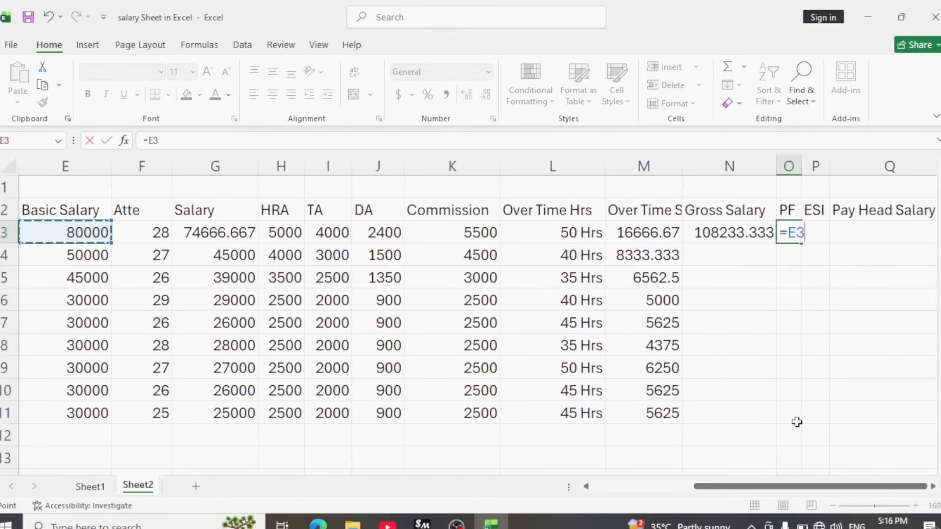
pyautogui.write('*12')
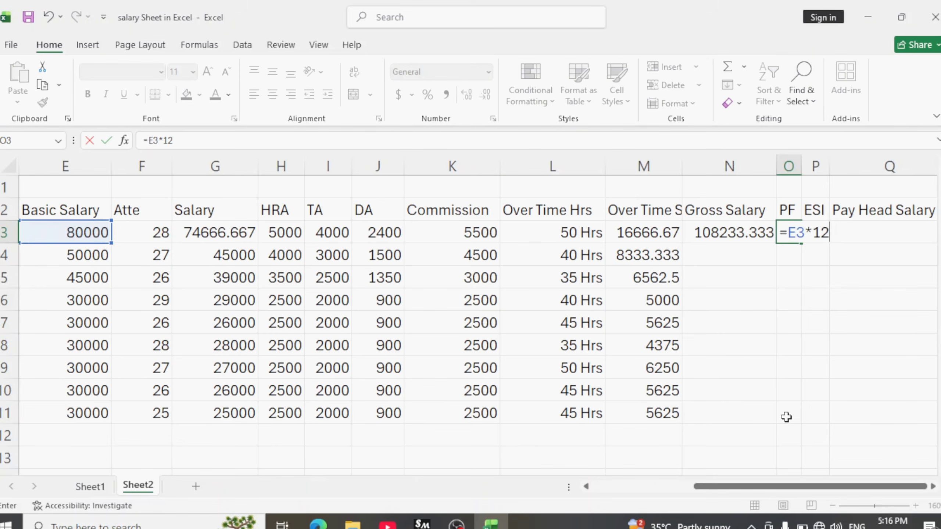
pyautogui.write('%')
pyautogui.press('Return')
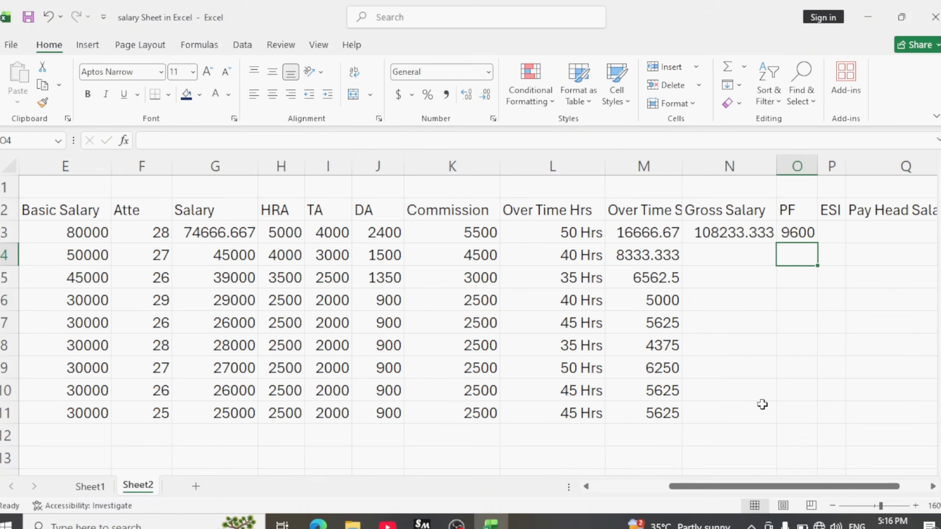
pyautogui.click(808, 233)
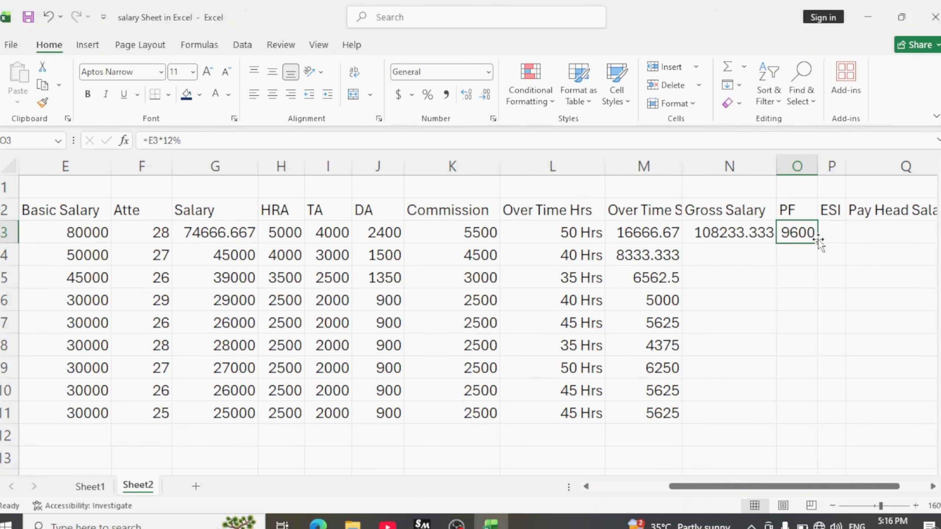
pyautogui.click(831, 234)
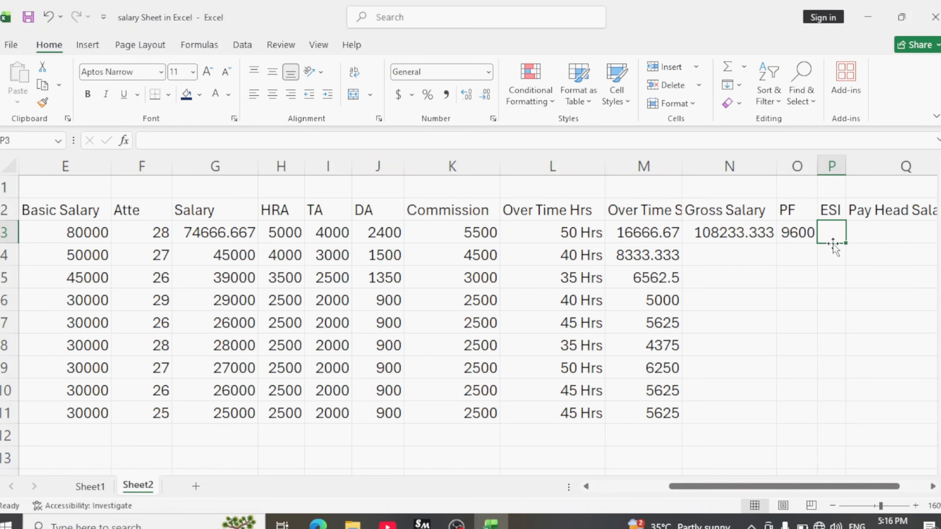
pyautogui.click(805, 237)
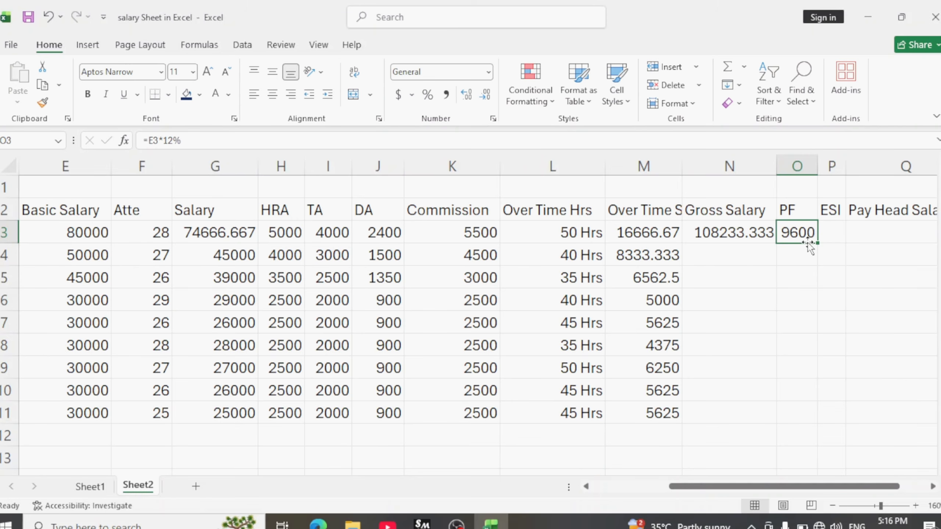
pyautogui.click(836, 232)
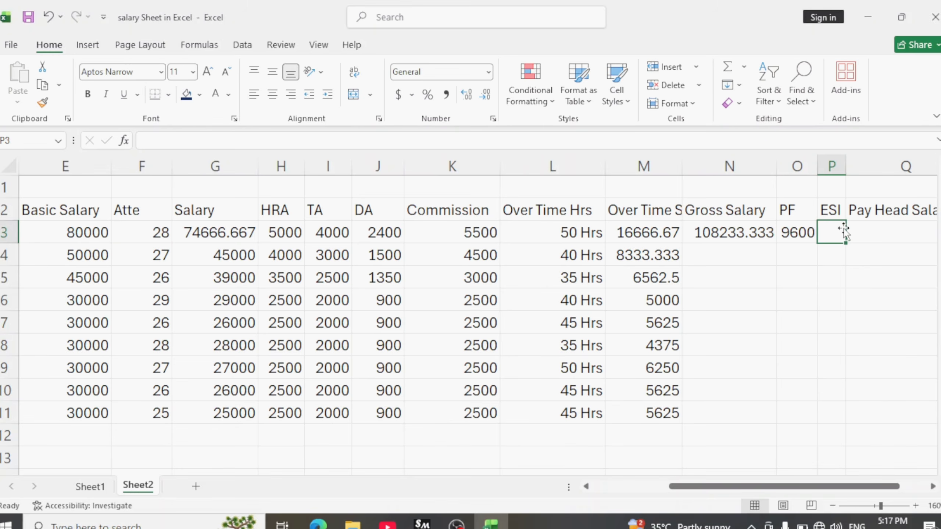
pyautogui.write('=')
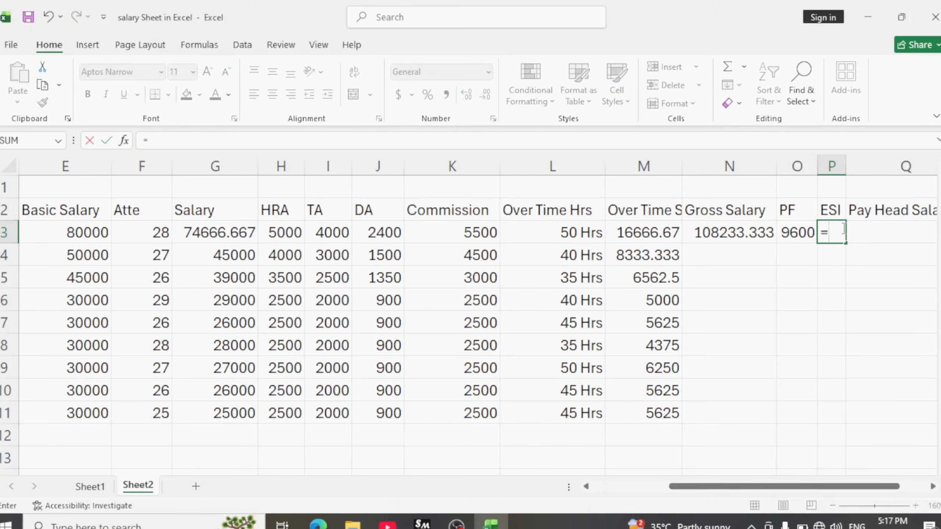
pyautogui.press('Escape')
pyautogui.click(838, 270)
pyautogui.write('0.75')
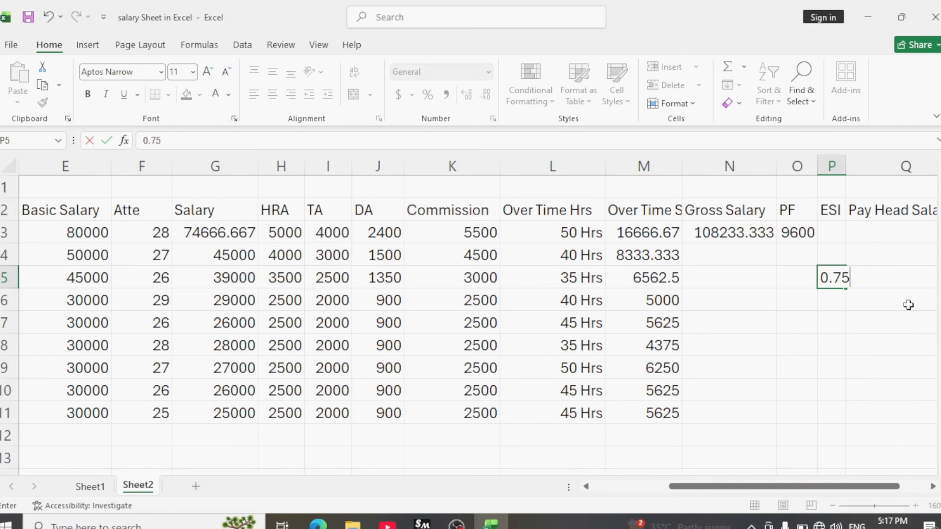
pyautogui.write('%')
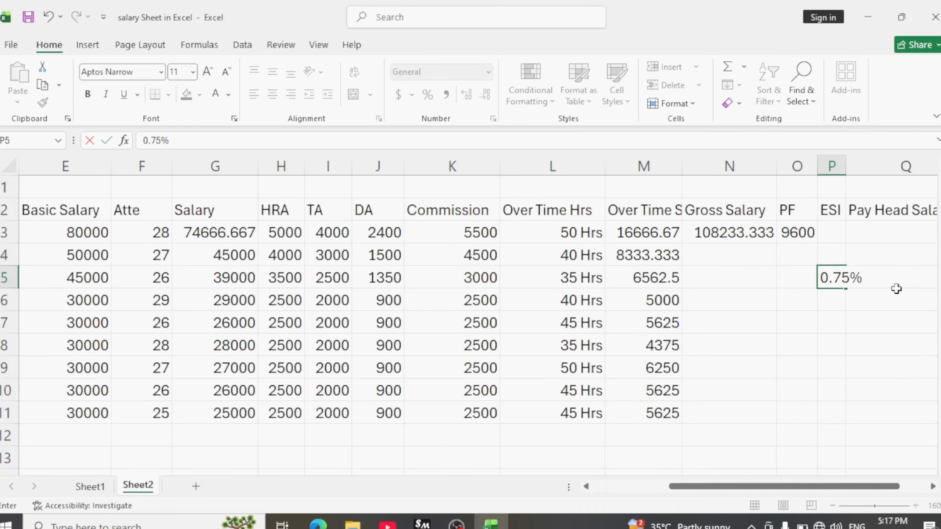
pyautogui.press('BackSpace')
pyautogui.press('BackSpace')
pyautogui.press('BackSpace')
pyautogui.press('BackSpace')
pyautogui.press('BackSpace')
pyautogui.click(863, 315)
# Calculate the Manager's ESI in P3 as 0.75% of basic salary with =E3*0.75% and widen column P.
pyautogui.click(832, 235)
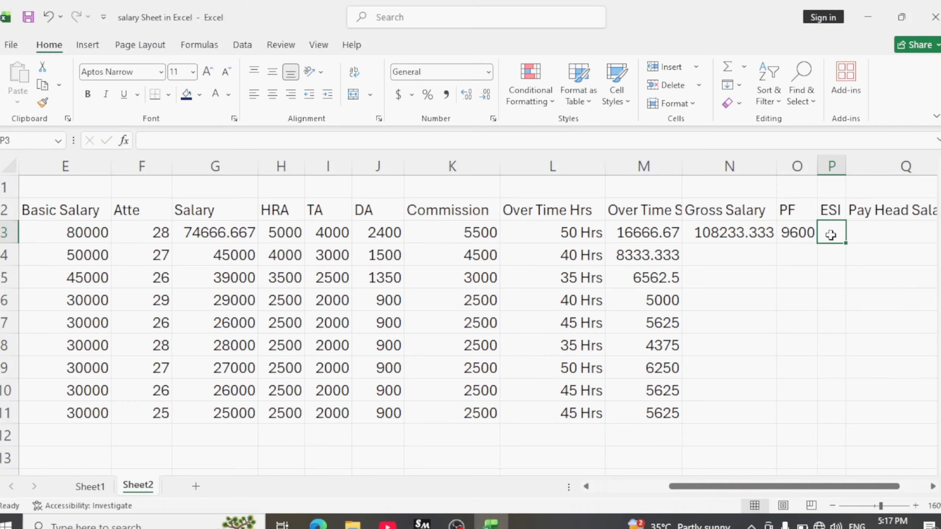
pyautogui.write('=')
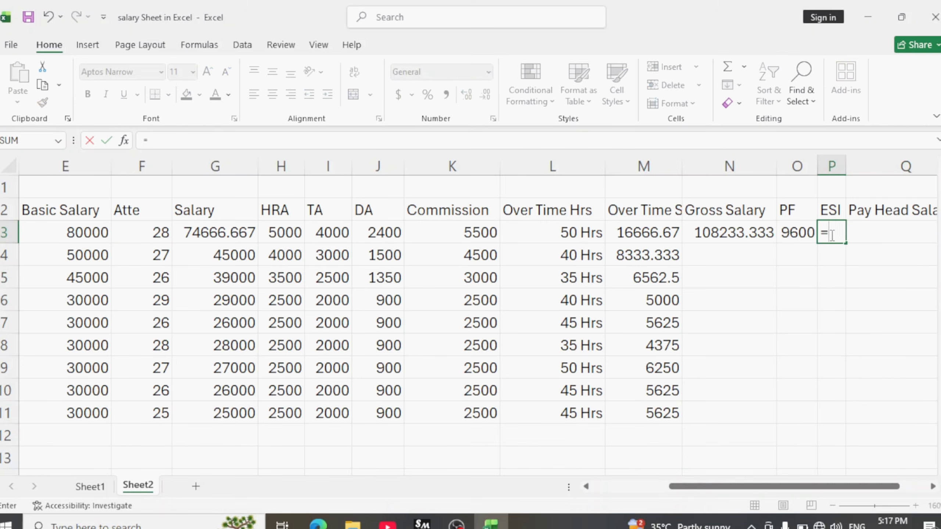
pyautogui.moveTo(737, 489); pyautogui.dragTo(821, 492)
pyautogui.click(355, 236)
pyautogui.write('*')
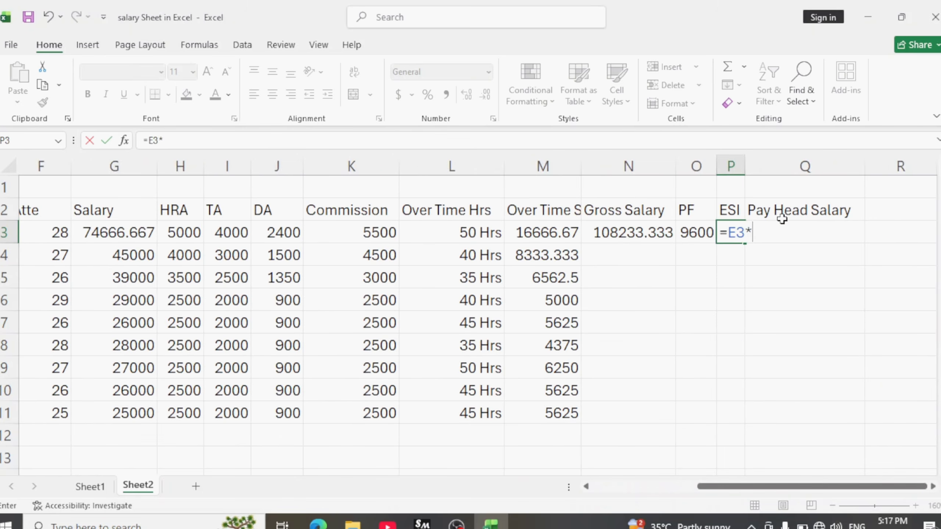
pyautogui.write('0.75%')
pyautogui.press('Return')
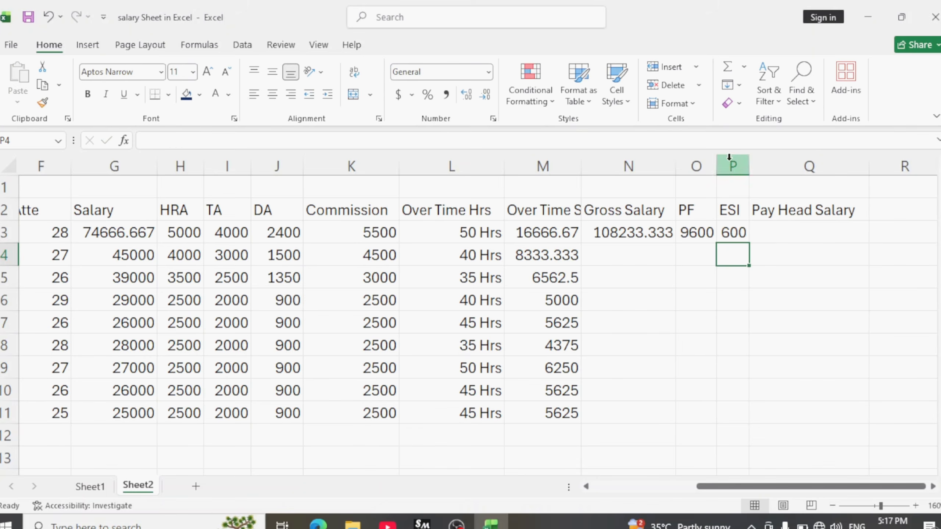
pyautogui.moveTo(749, 166); pyautogui.dragTo(783, 170)
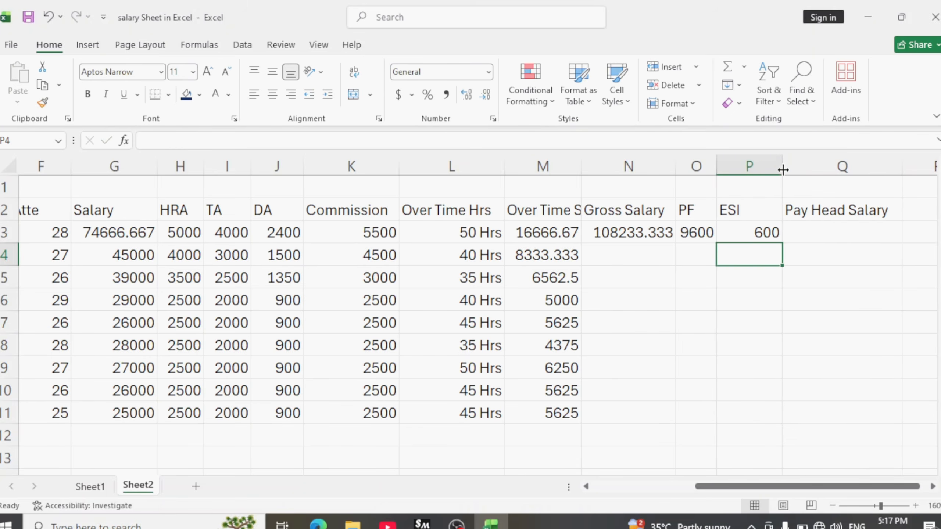
# Copy the PF formula from O3 and the ESI formula from P3 down to row 11.
pyautogui.click(694, 233)
pyautogui.moveTo(717, 244); pyautogui.dragTo(715, 423)
pyautogui.click(754, 233)
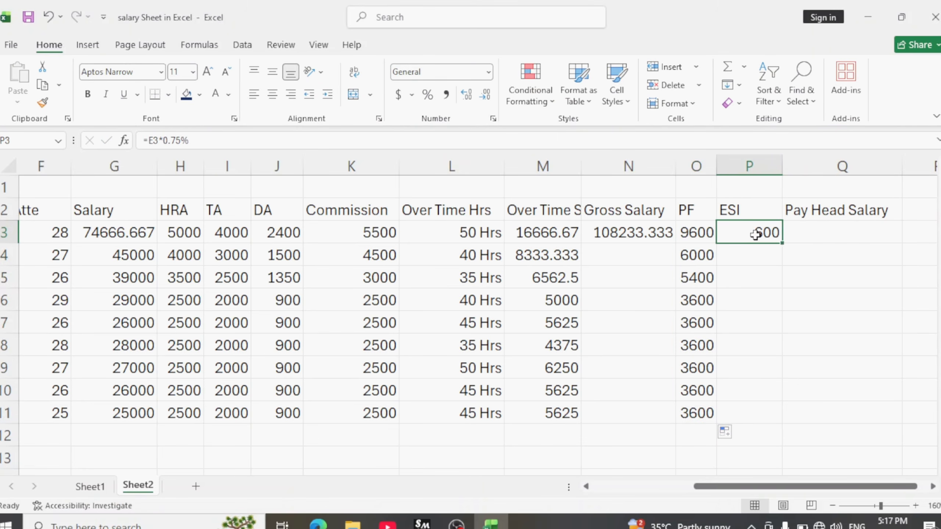
pyautogui.moveTo(785, 243); pyautogui.dragTo(775, 423)
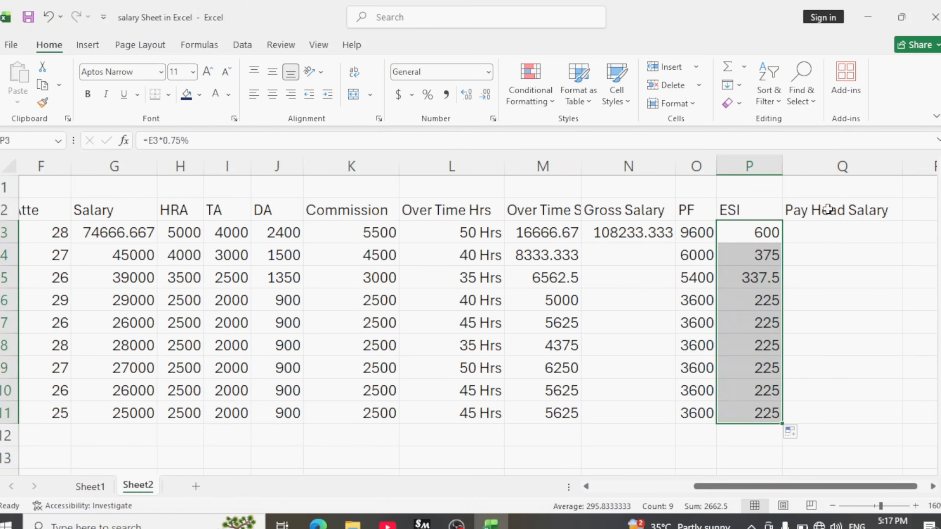
# Calculate the Manager's Pay Head Salary in Q3 as gross salary minus PF and ESI, using =N3-O3-P3, and review the formula.
pyautogui.click(830, 233)
pyautogui.write('=')
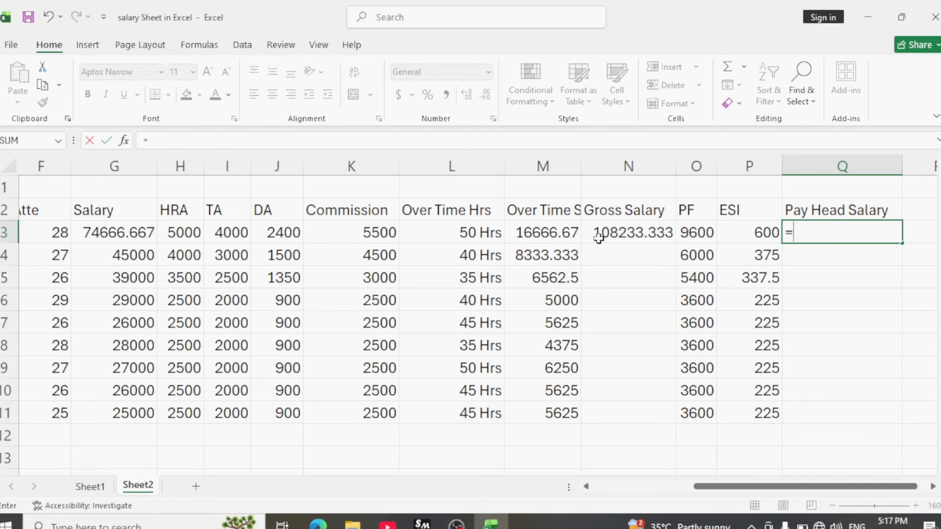
pyautogui.click(625, 235)
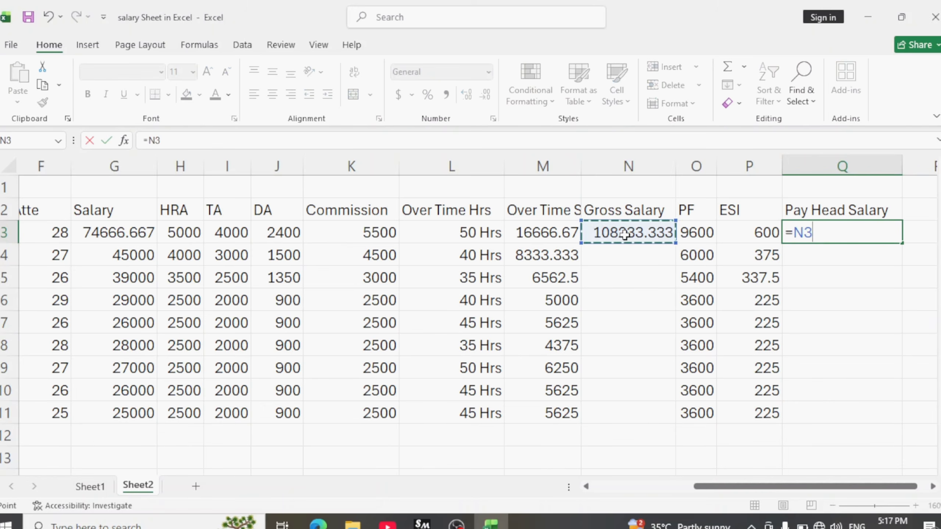
pyautogui.write('-')
pyautogui.click(696, 236)
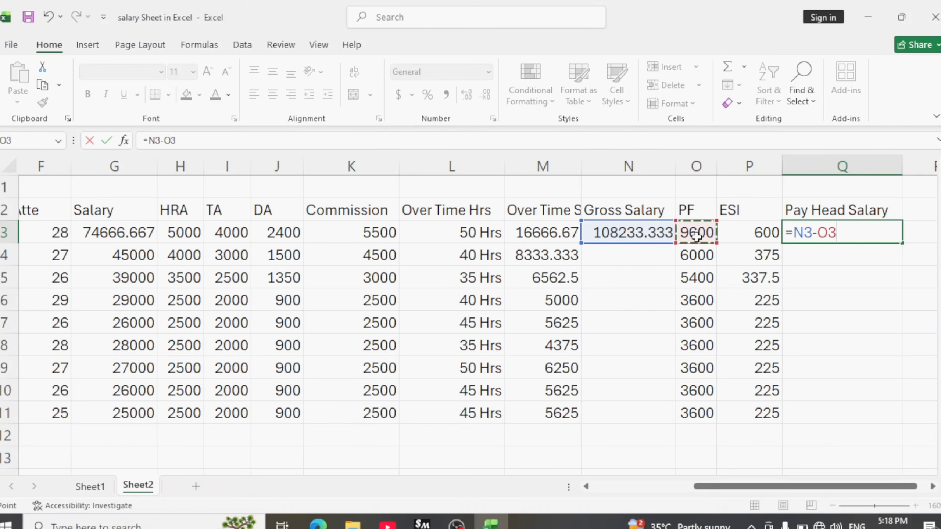
pyautogui.write('-')
pyautogui.click(748, 237)
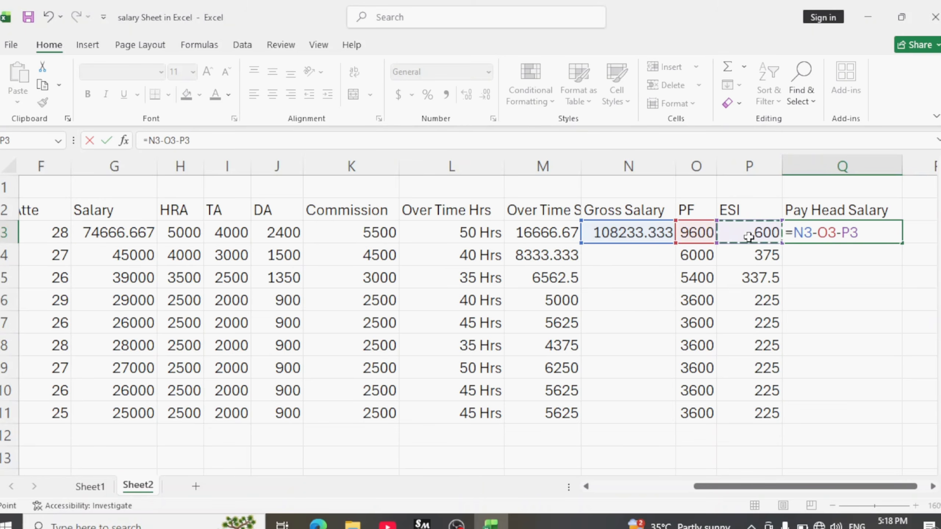
pyautogui.press('Return')
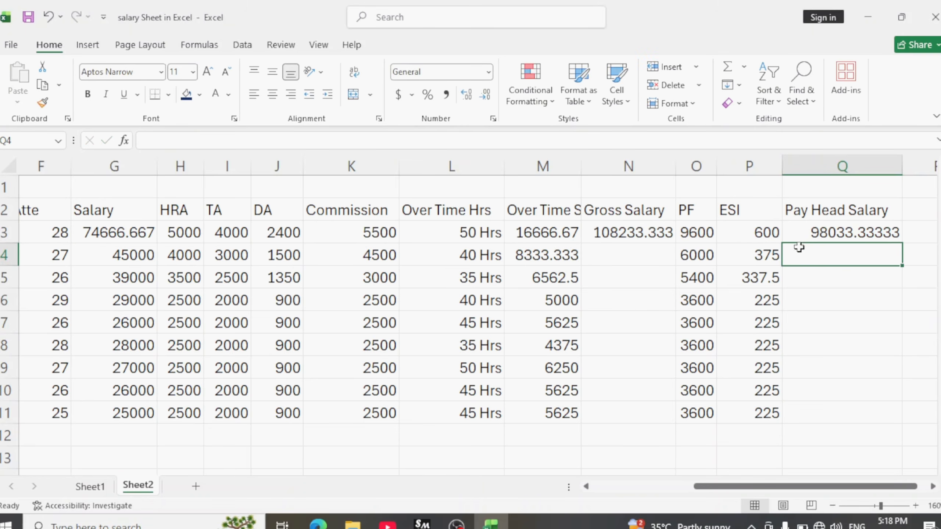
pyautogui.click(812, 238)
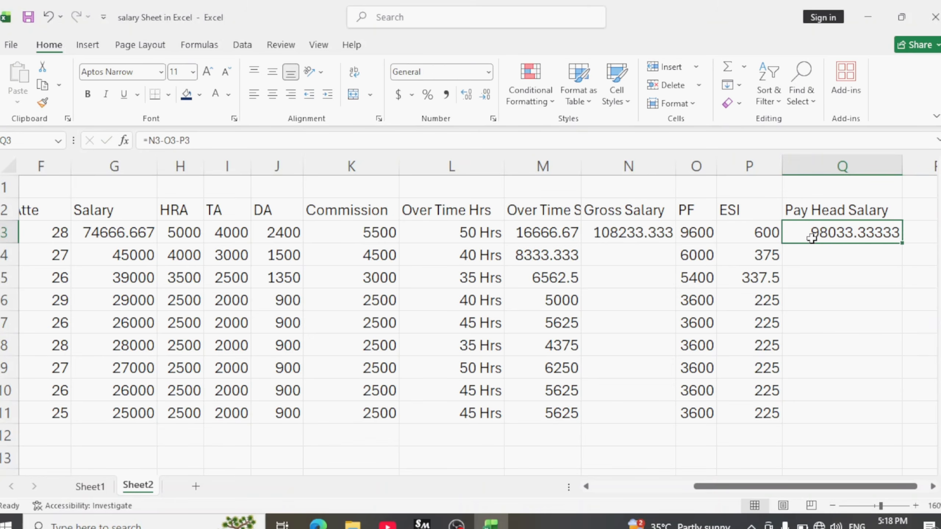
# Copy the Gross Salary formula from N3 and the Pay Head Salary formula from Q3 down to row 11.
pyautogui.click(666, 237)
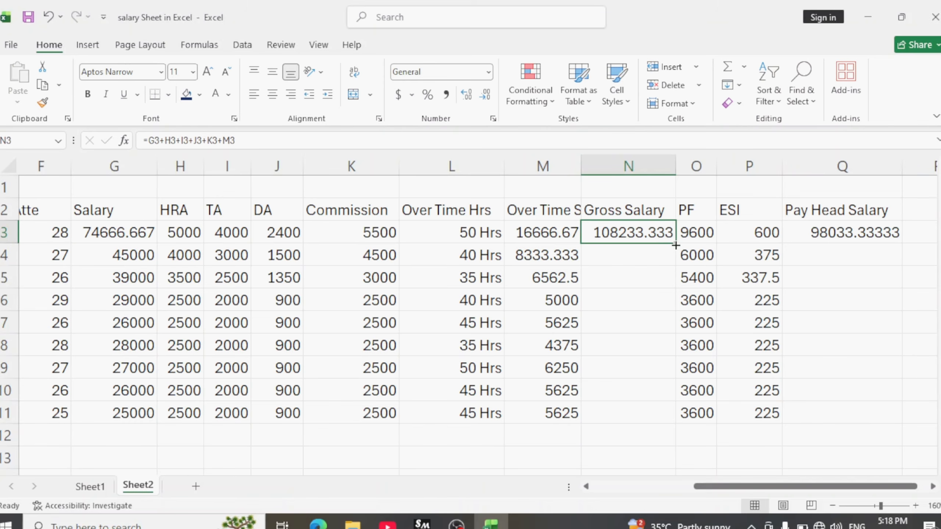
pyautogui.moveTo(675, 245); pyautogui.dragTo(661, 418)
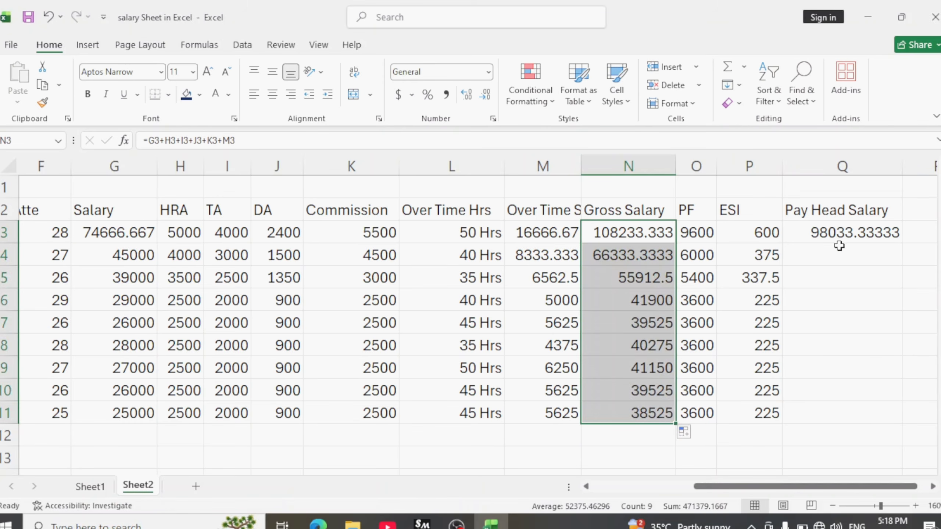
pyautogui.click(847, 232)
pyautogui.moveTo(901, 246); pyautogui.dragTo(889, 414)
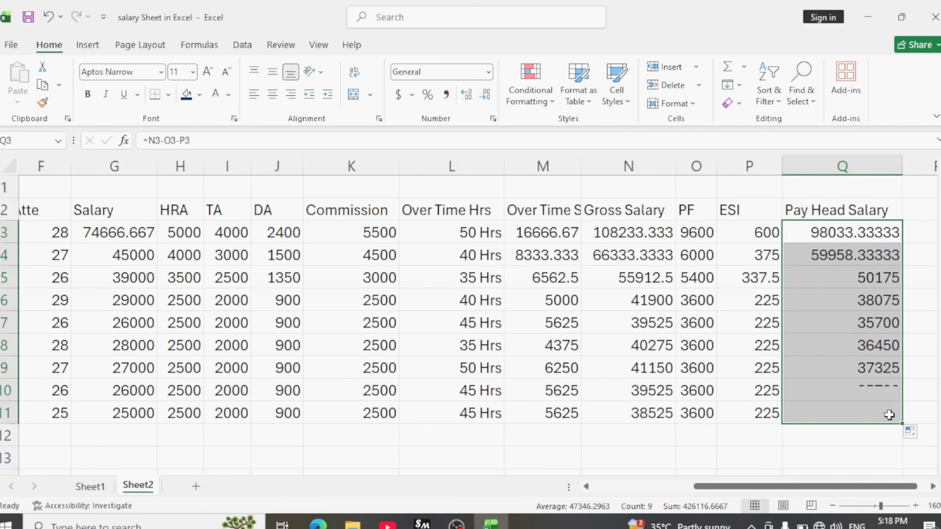
# Check the copied Pay Head Salary formulas and results in column Q, and review the employee columns of the sheet.
pyautogui.click(814, 238)
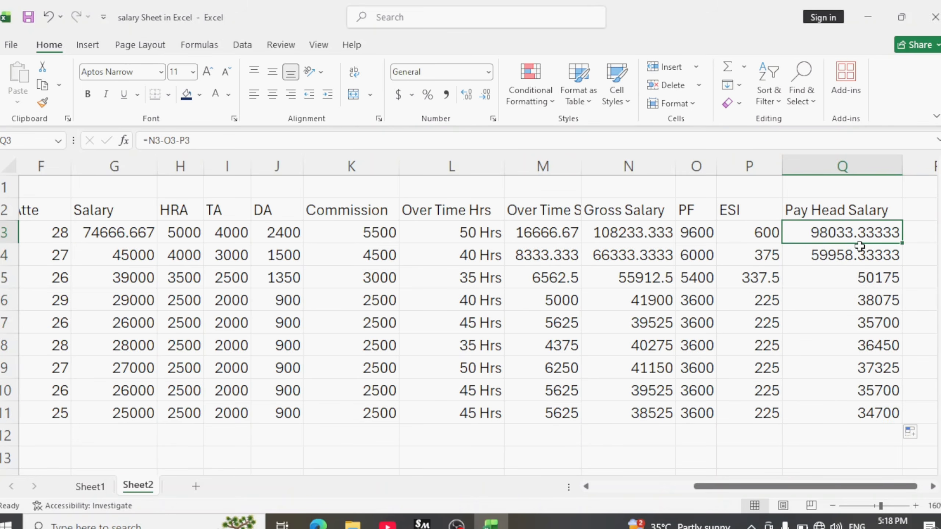
pyautogui.click(830, 262)
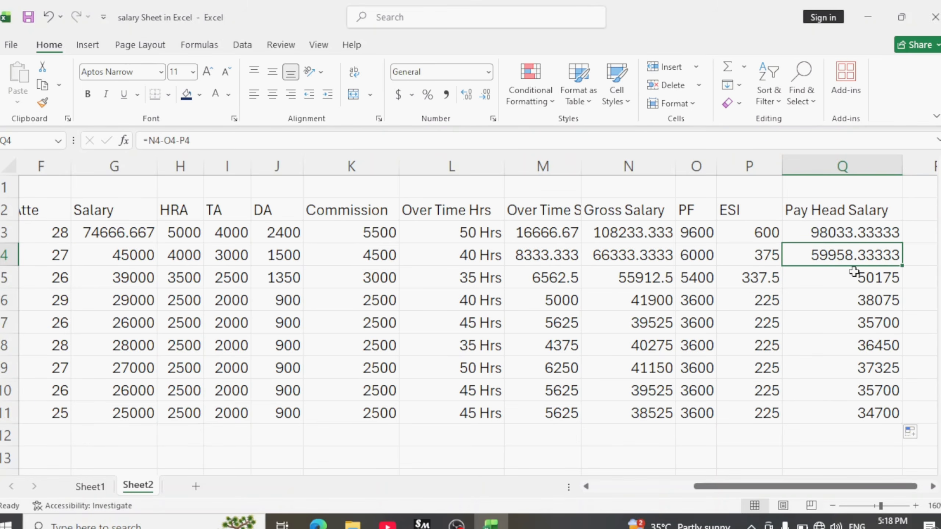
pyautogui.click(855, 273)
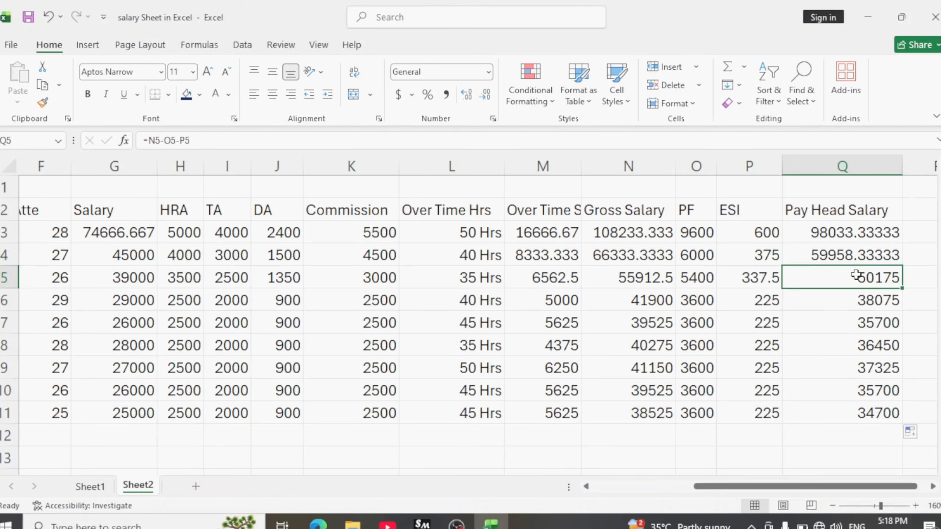
pyautogui.click(871, 319)
pyautogui.click(871, 349)
pyautogui.click(891, 429)
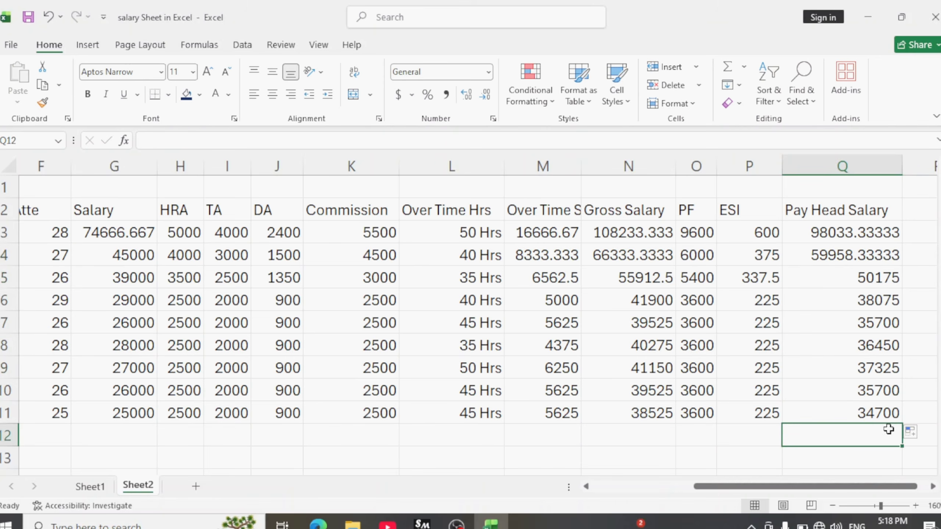
pyautogui.click(856, 351)
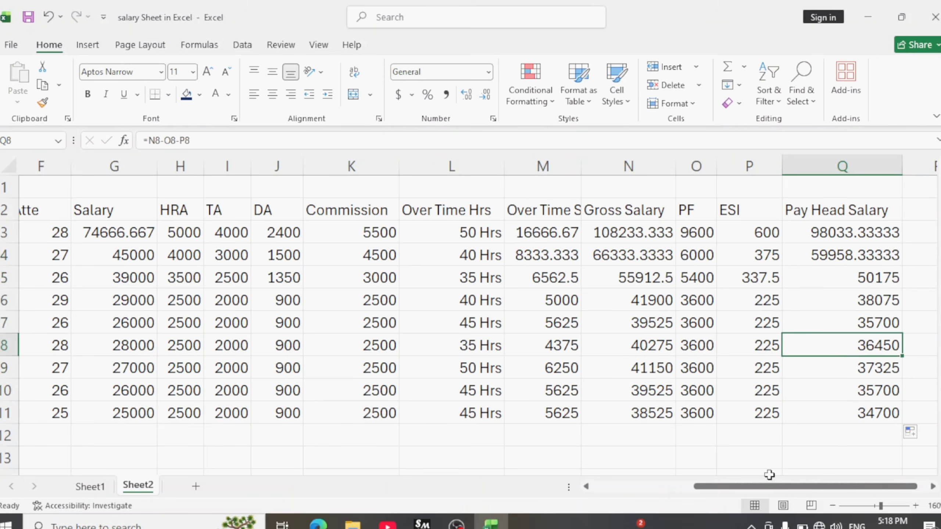
pyautogui.moveTo(763, 486); pyautogui.dragTo(640, 488)
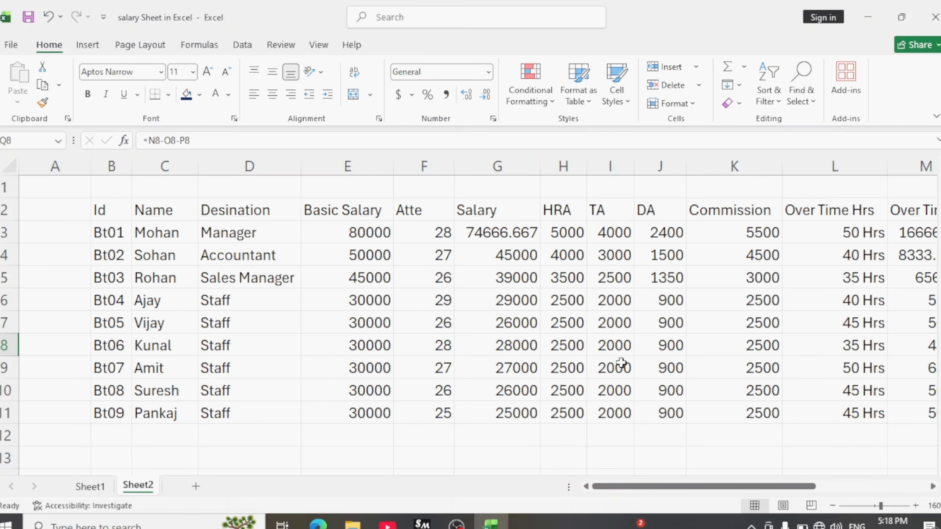
# Narrow columns L and M and wrap the text of the Over Time Hrs and Over Time Salary headers.
pyautogui.moveTo(696, 491); pyautogui.dragTo(774, 496)
pyautogui.click(530, 204)
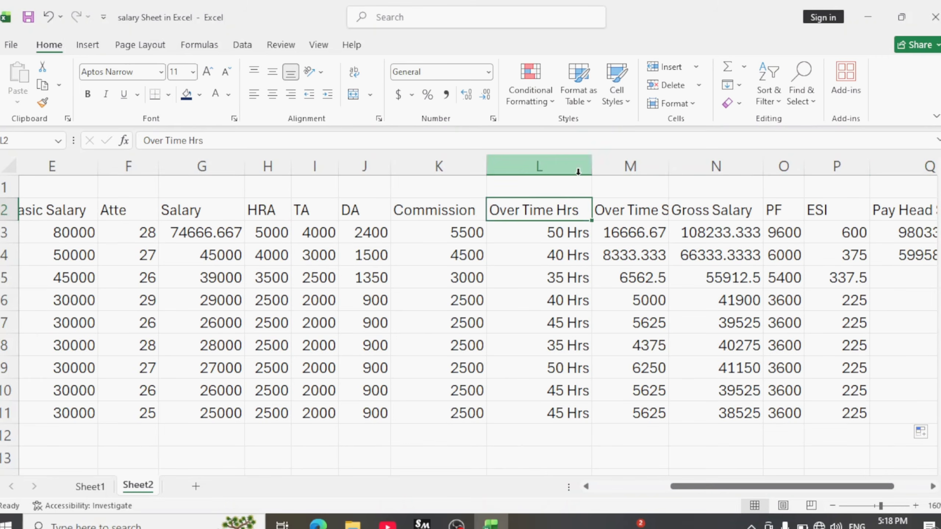
pyautogui.moveTo(591, 166); pyautogui.dragTo(560, 170)
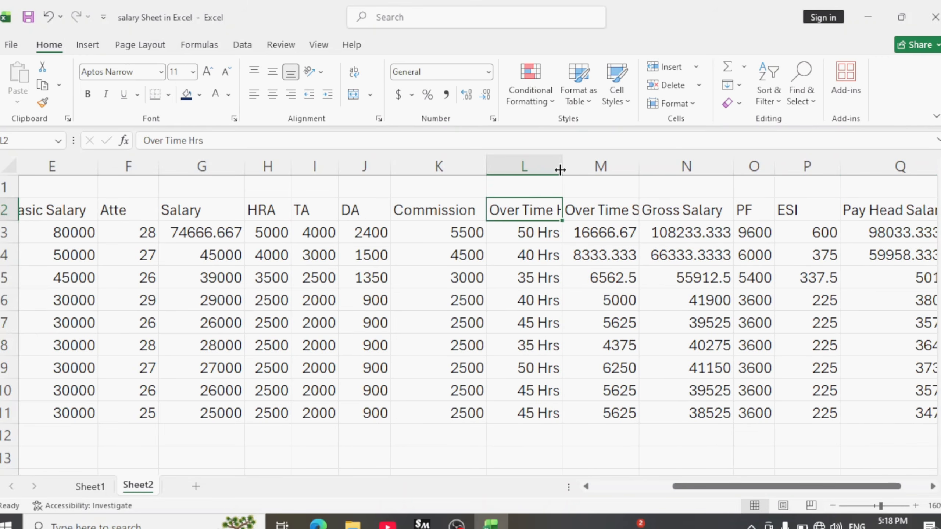
pyautogui.click(351, 72)
pyautogui.click(601, 234)
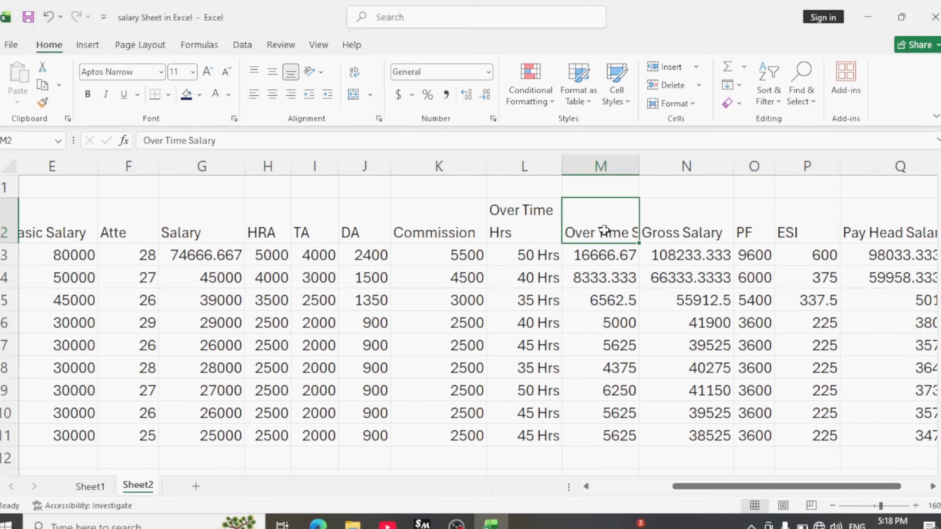
pyautogui.moveTo(638, 163)
pyautogui.mouseDown()
pyautogui.moveTo(612, 172)
pyautogui.moveTo(631, 172)
pyautogui.mouseUp()
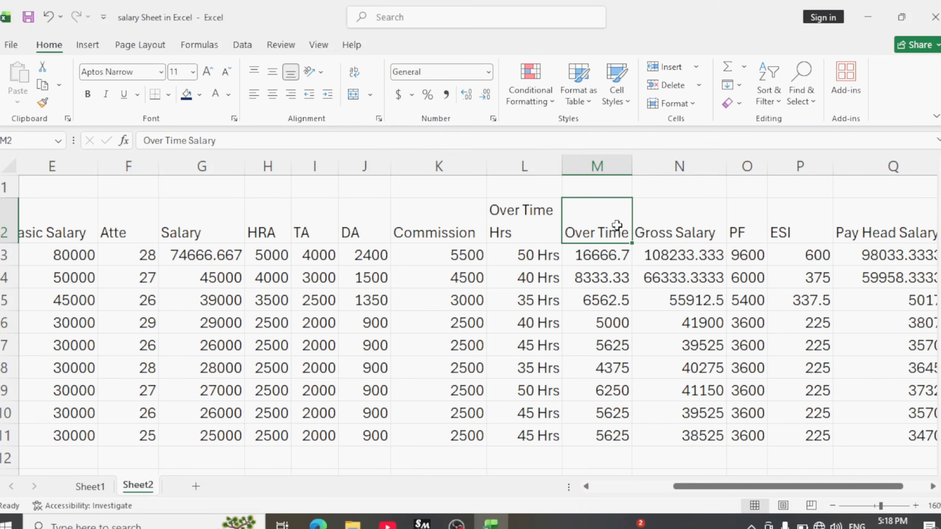
pyautogui.click(354, 73)
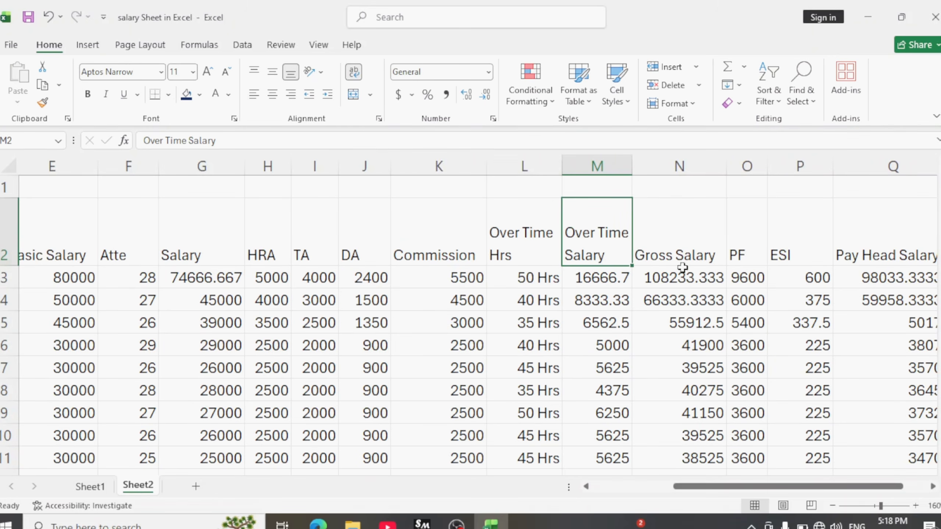
# Narrow column Q and wrap the text of the Pay Head Salary header in Q2.
pyautogui.click(686, 245)
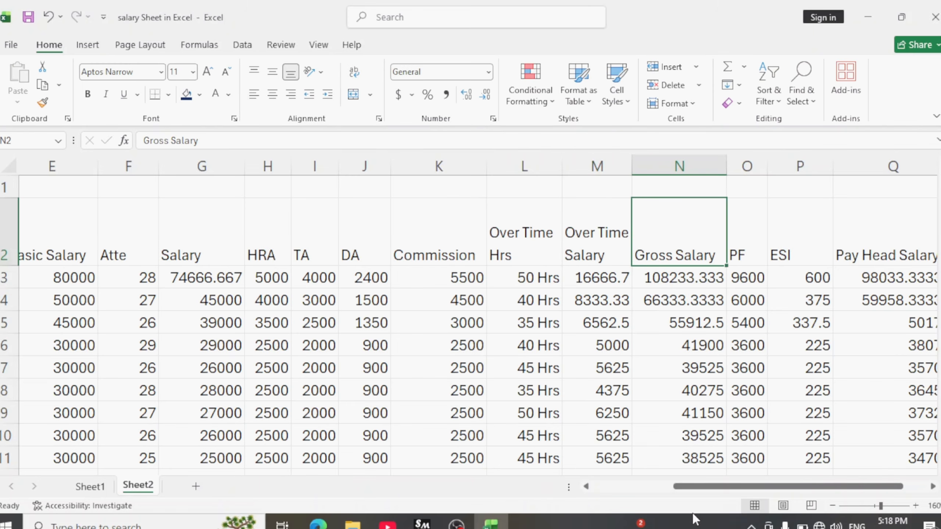
pyautogui.moveTo(742, 489); pyautogui.dragTo(773, 490)
pyautogui.click(803, 234)
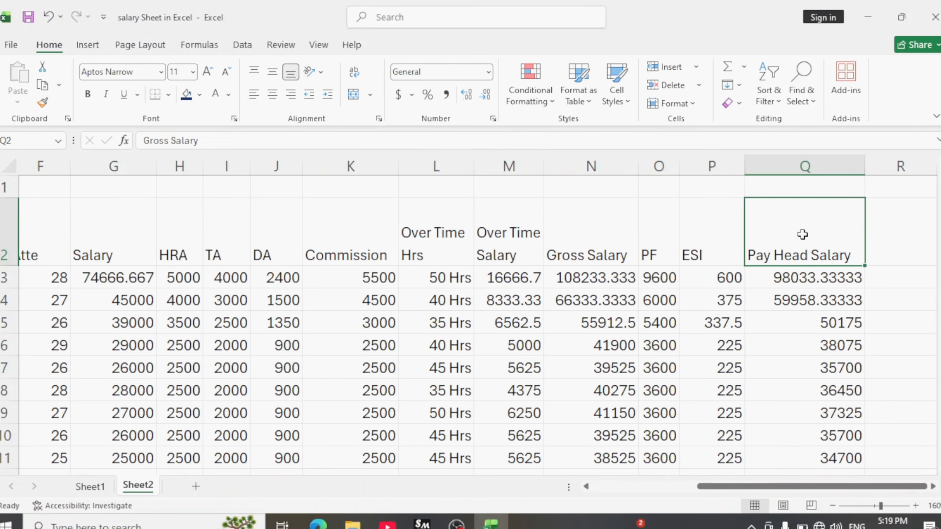
pyautogui.moveTo(863, 171); pyautogui.dragTo(833, 171)
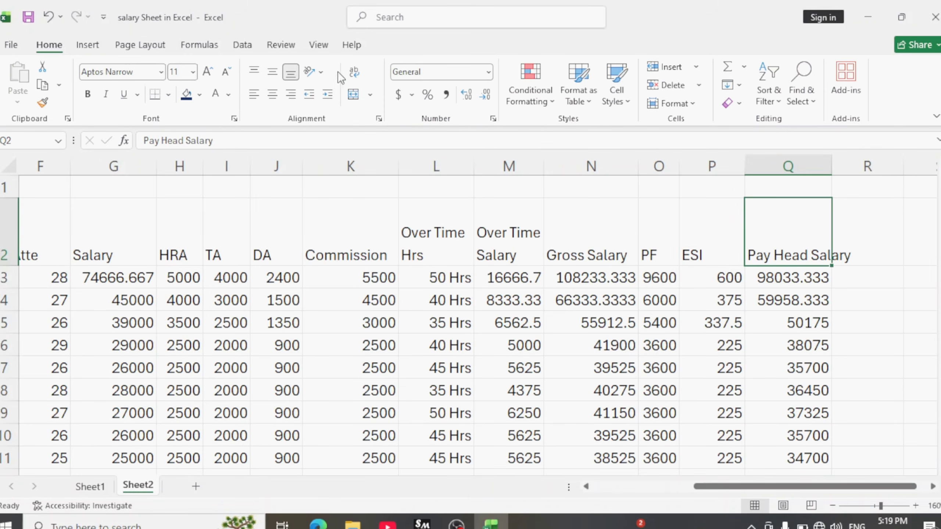
pyautogui.click(358, 75)
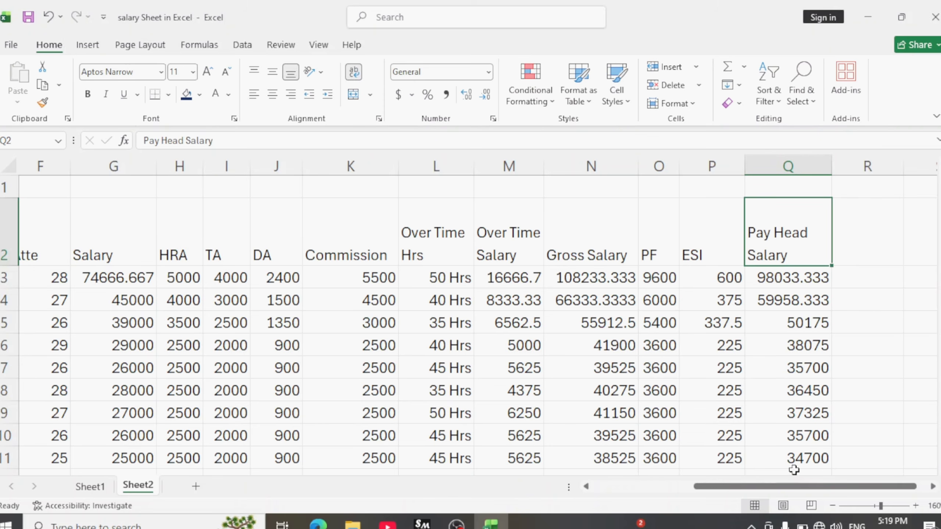
# Middle-align the header row B2:Q2 vertically and fill it with standard yellow.
pyautogui.moveTo(763, 486); pyautogui.dragTo(663, 486)
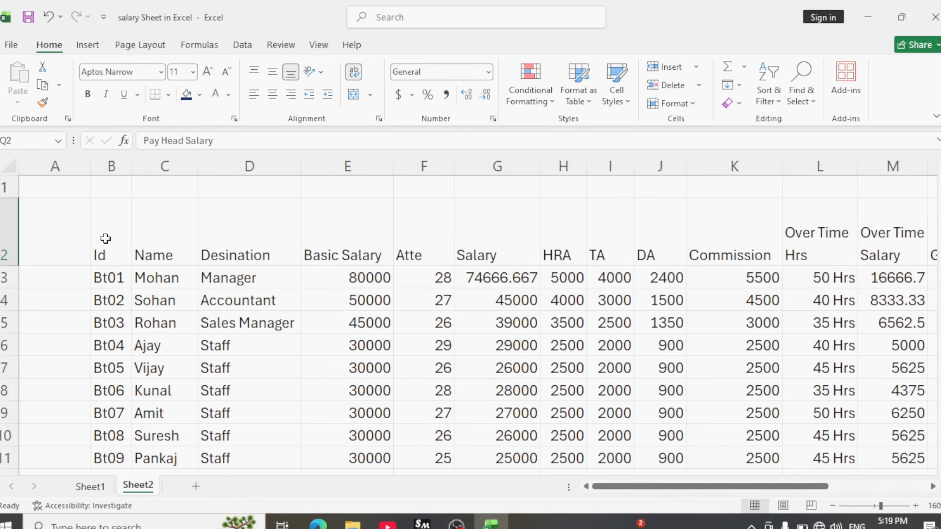
pyautogui.moveTo(105, 239); pyautogui.dragTo(787, 227)
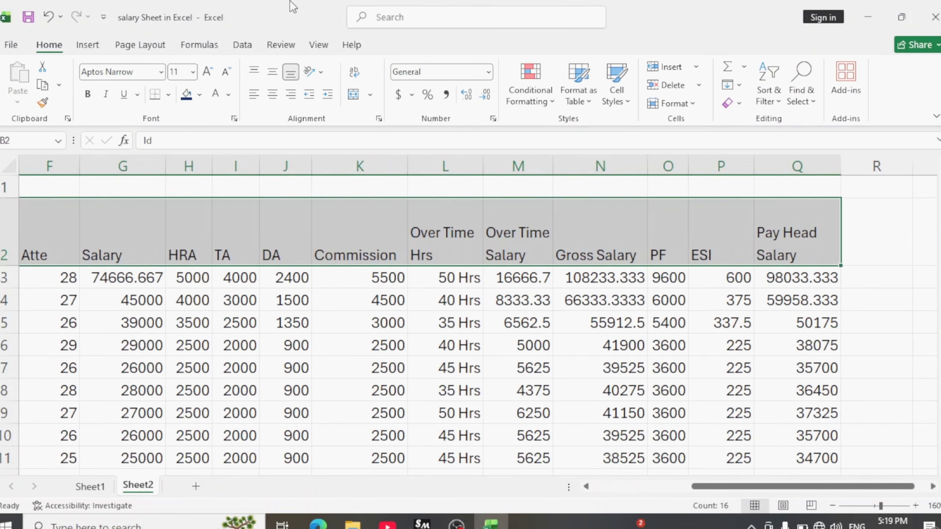
pyautogui.click(275, 77)
pyautogui.click(198, 96)
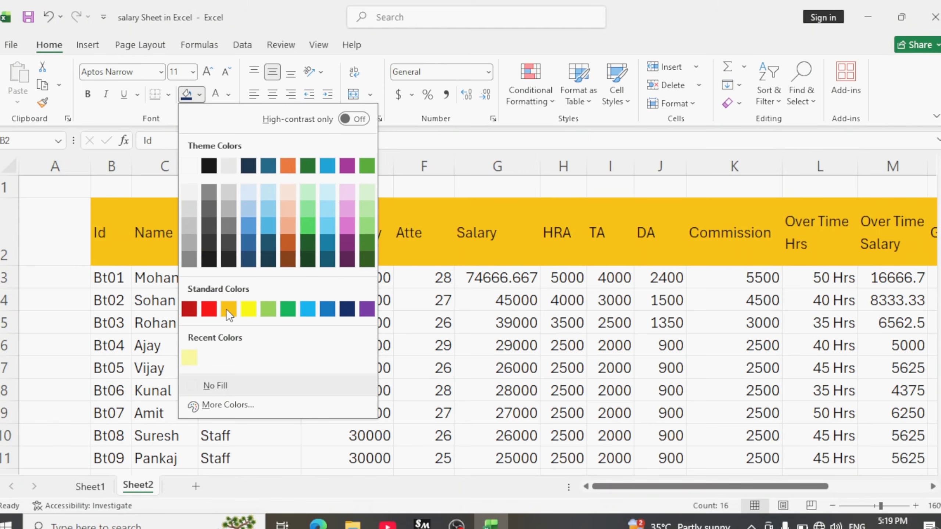
pyautogui.click(247, 309)
# Apply All Borders to the whole salary table, B2:Q11.
pyautogui.moveTo(105, 214); pyautogui.dragTo(776, 299)
pyautogui.click(169, 94)
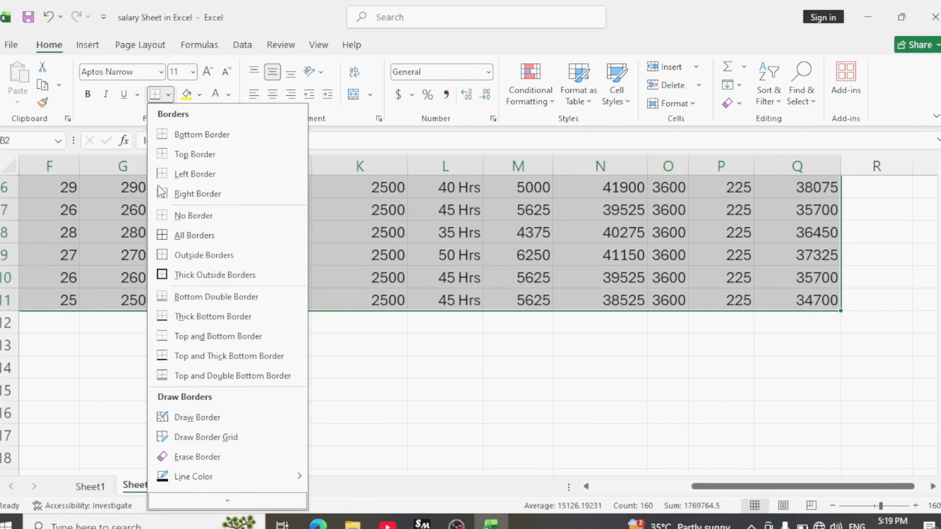
pyautogui.click(184, 235)
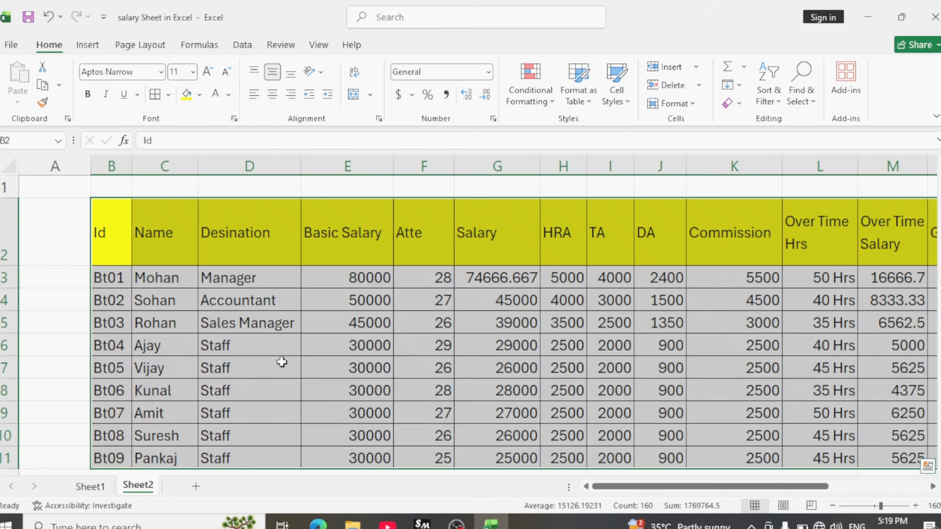
pyautogui.click(208, 315)
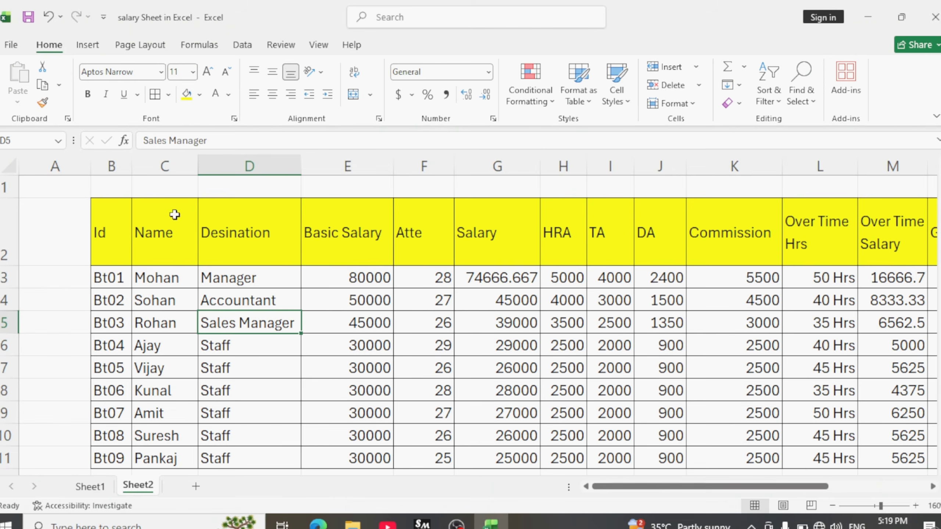
# Make the header row B2:Q2 bold and increase its font size to 12.
pyautogui.click(181, 246)
pyautogui.moveTo(113, 230); pyautogui.dragTo(869, 242)
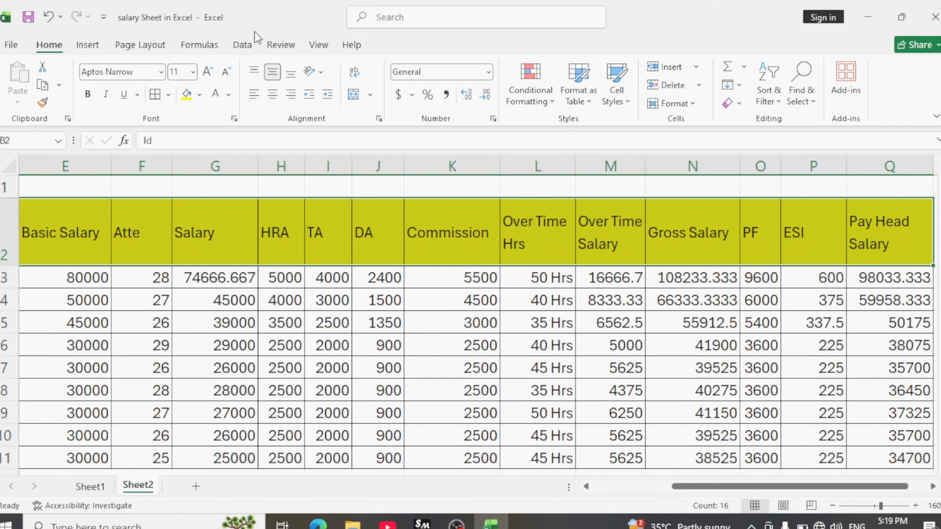
pyautogui.click(87, 94)
pyautogui.click(207, 72)
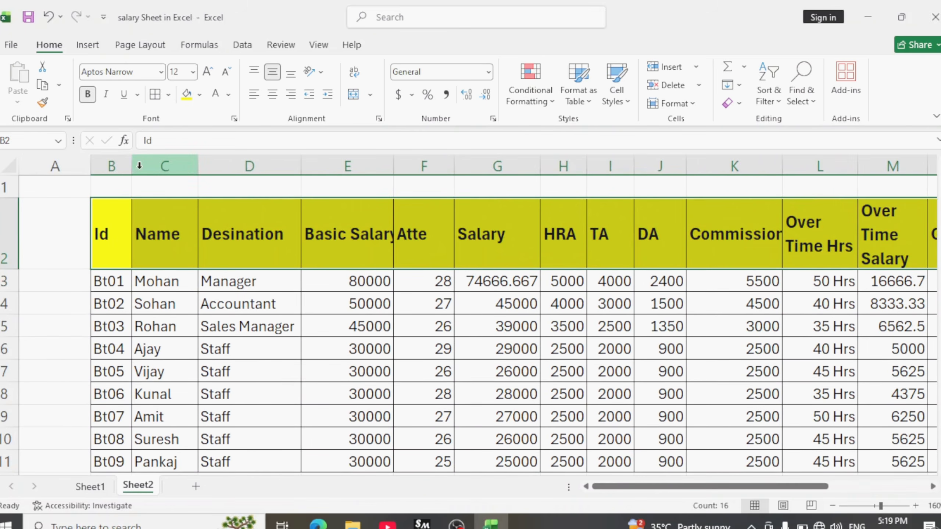
# Widen columns D, E and K so the Desination, Basic Salary and Commission headers fit.
pyautogui.moveTo(299, 167); pyautogui.dragTo(304, 167)
pyautogui.moveTo(396, 166); pyautogui.dragTo(409, 171)
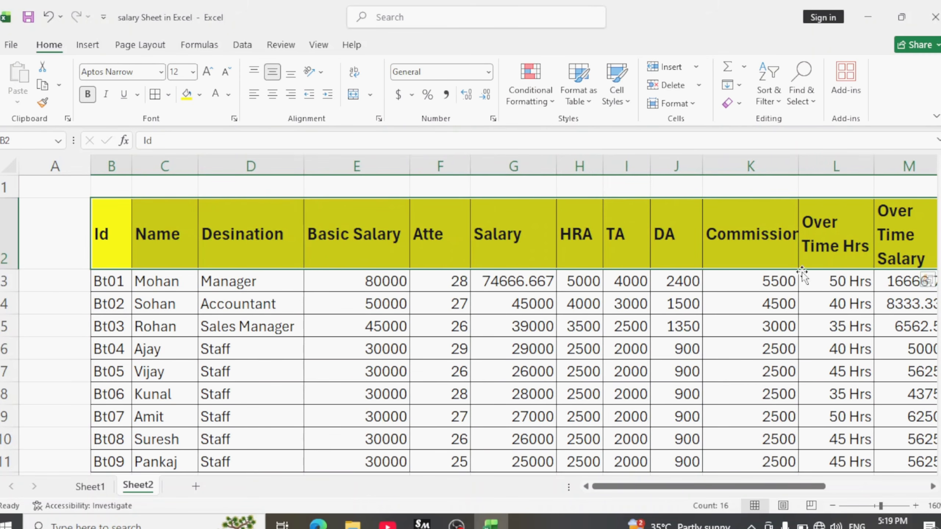
pyautogui.moveTo(674, 488); pyautogui.dragTo(714, 447)
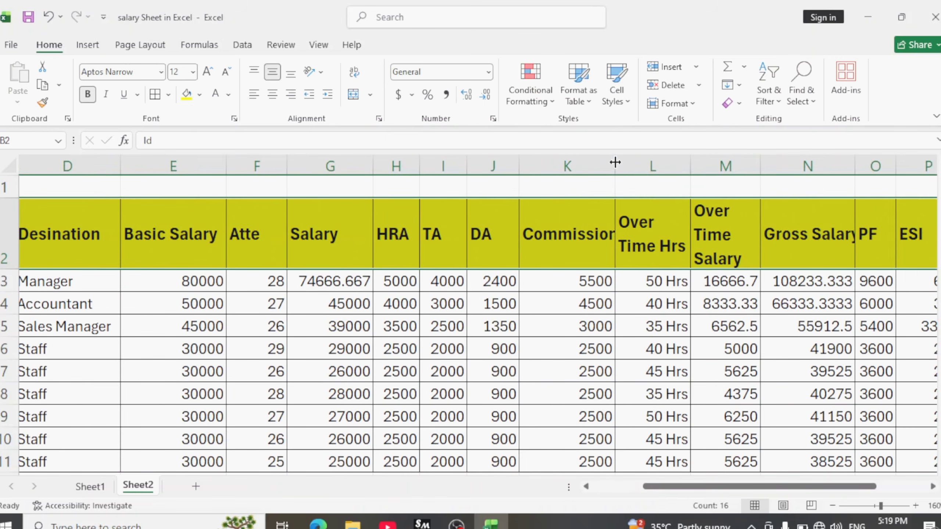
pyautogui.moveTo(615, 162); pyautogui.dragTo(636, 162)
# Widen column N to fit the Gross Salary header and turn on text wrapping for N2.
pyautogui.moveTo(756, 488); pyautogui.dragTo(815, 492)
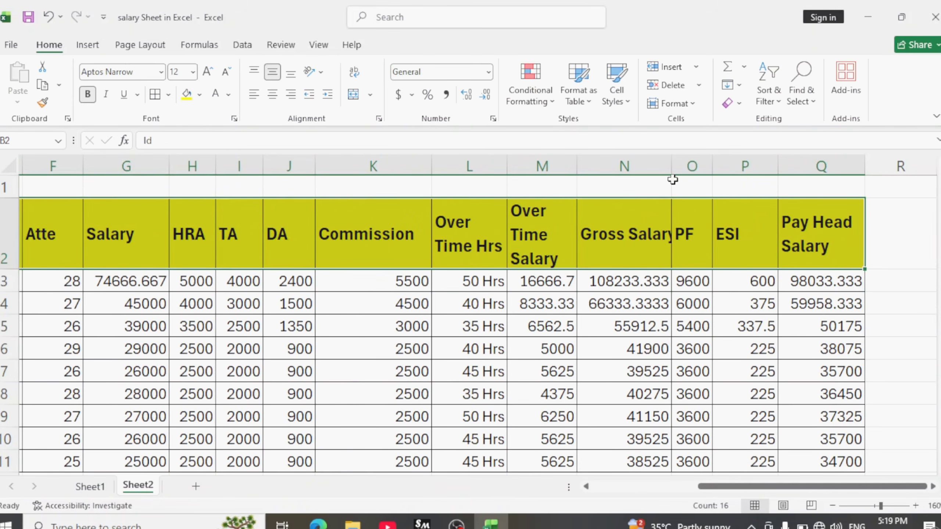
pyautogui.moveTo(672, 166); pyautogui.dragTo(686, 165)
pyautogui.click(668, 212)
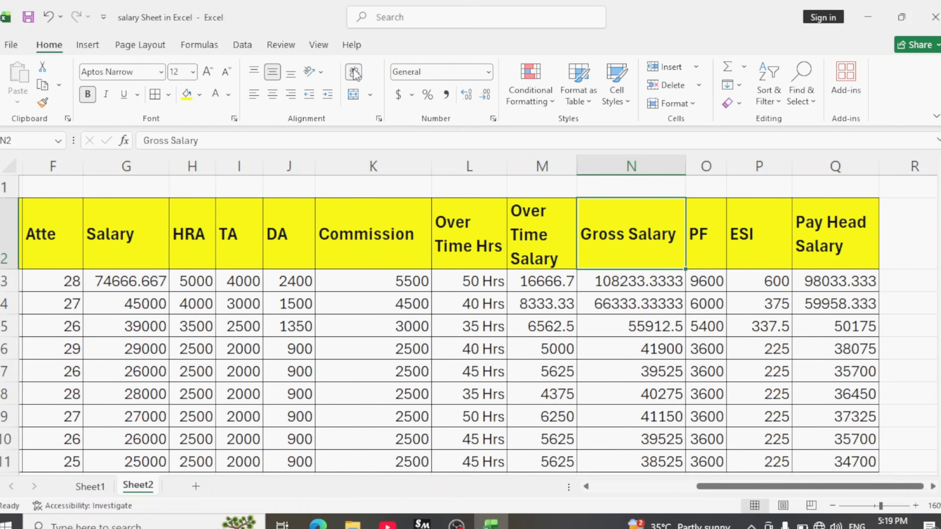
pyautogui.moveTo(684, 171)
pyautogui.mouseDown()
pyautogui.moveTo(667, 169)
pyautogui.moveTo(684, 171)
pyautogui.mouseUp()
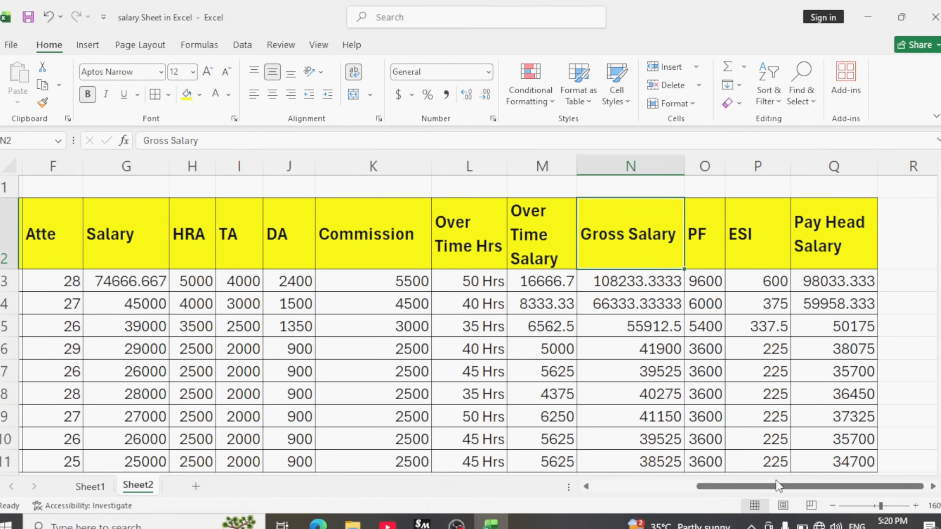
pyautogui.moveTo(776, 485); pyautogui.dragTo(815, 492)
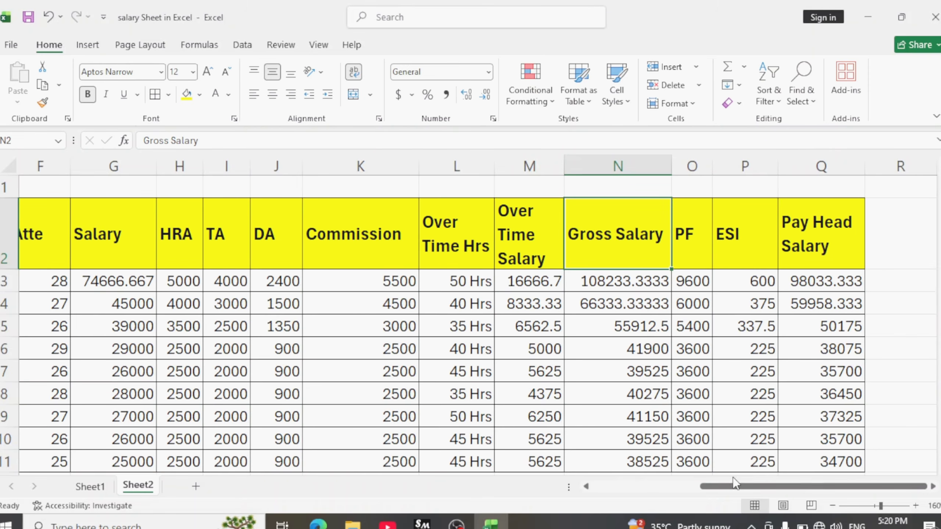
# Merge and center B1:Q1 above the headers and apply Outside Borders to the merged cell.
pyautogui.moveTo(735, 484); pyautogui.dragTo(617, 490)
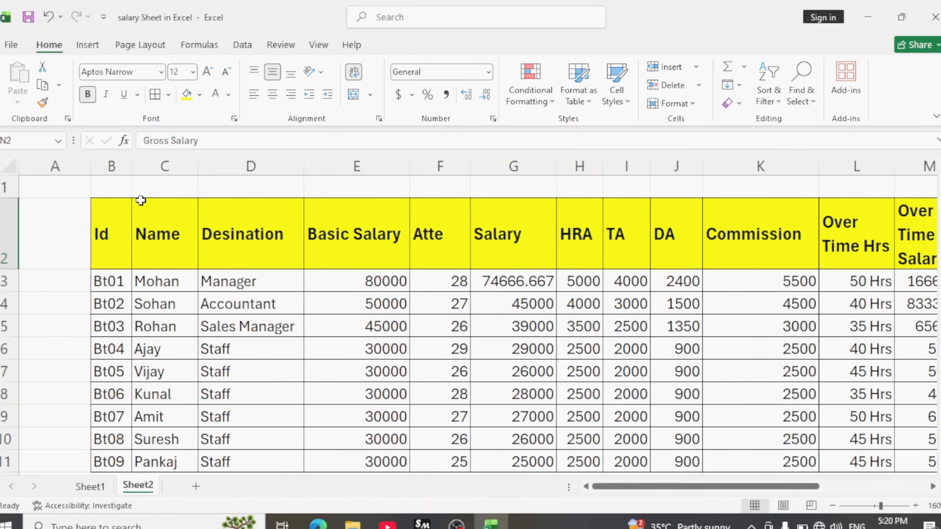
pyautogui.moveTo(99, 181); pyautogui.dragTo(768, 178)
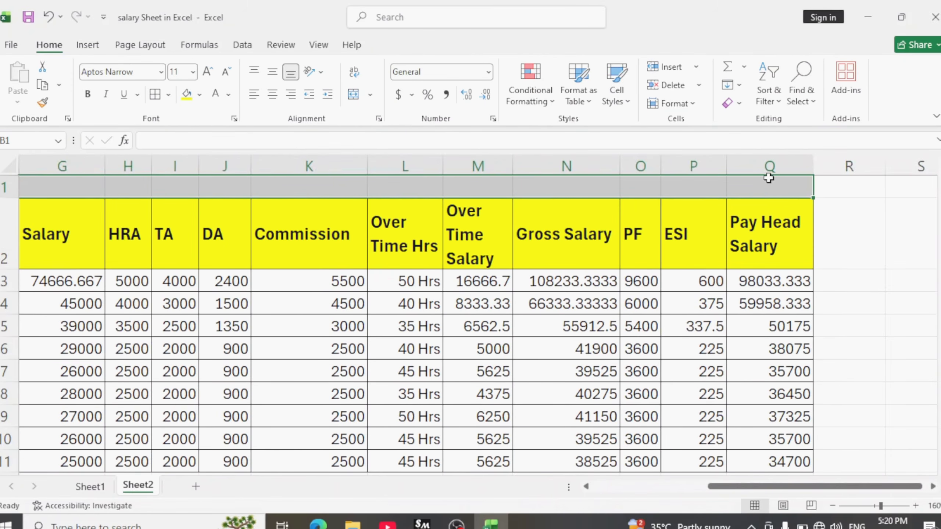
pyautogui.click(369, 94)
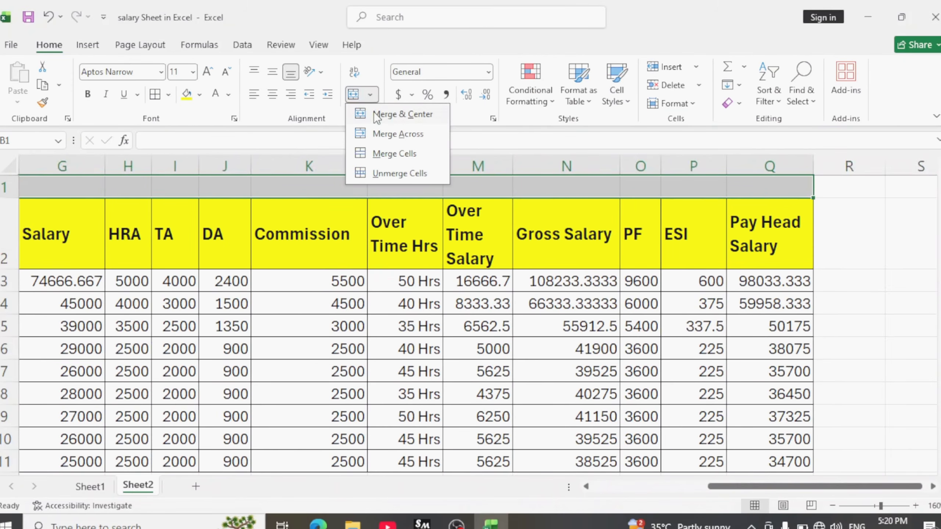
pyautogui.click(376, 115)
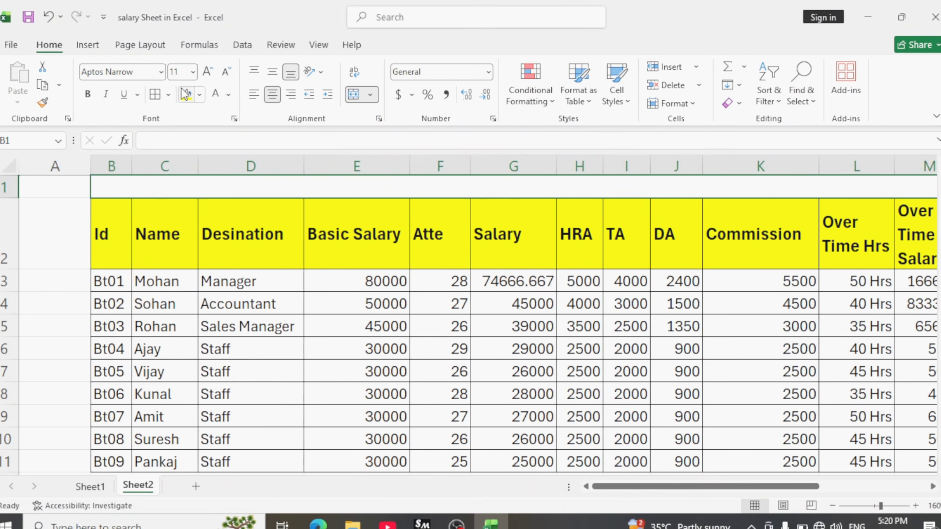
pyautogui.click(169, 93)
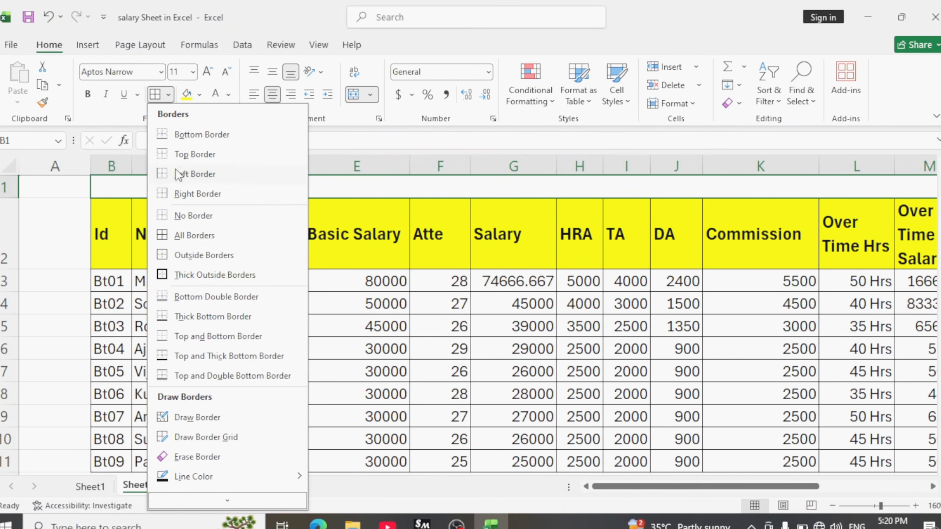
pyautogui.click(164, 254)
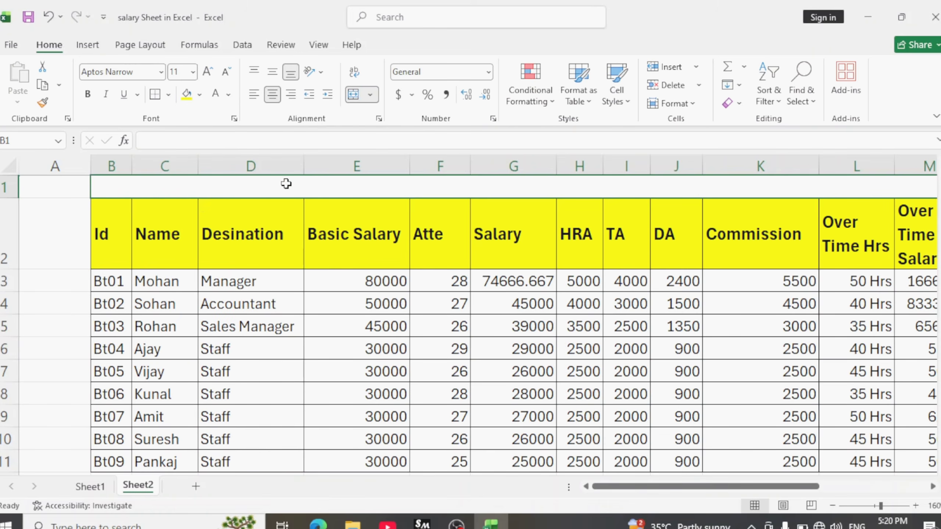
# Enter the title "Emplyee Salary Sheet August" in the merged cell B1.
pyautogui.write('Salka')
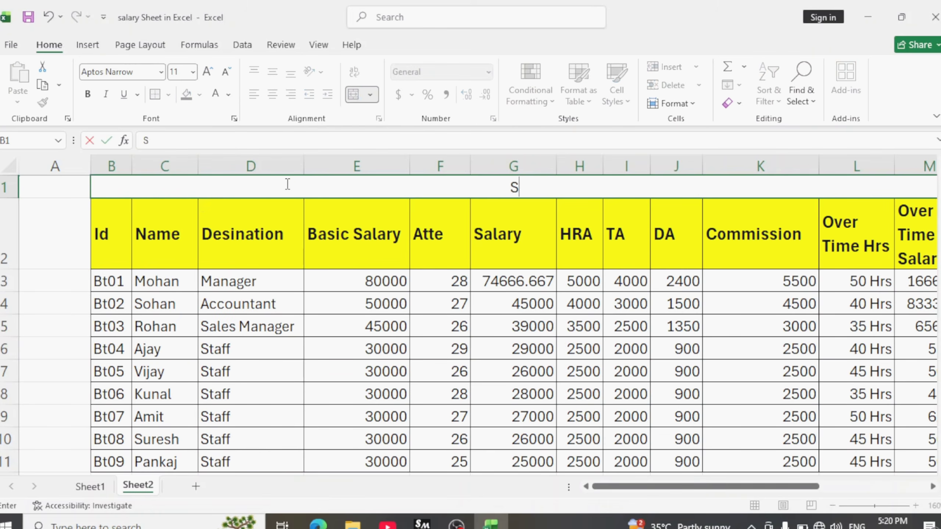
pyautogui.press('BackSpace')
pyautogui.press('BackSpace')
pyautogui.press('BackSpace')
pyautogui.press('BackSpace')
pyautogui.write('Emplyee')
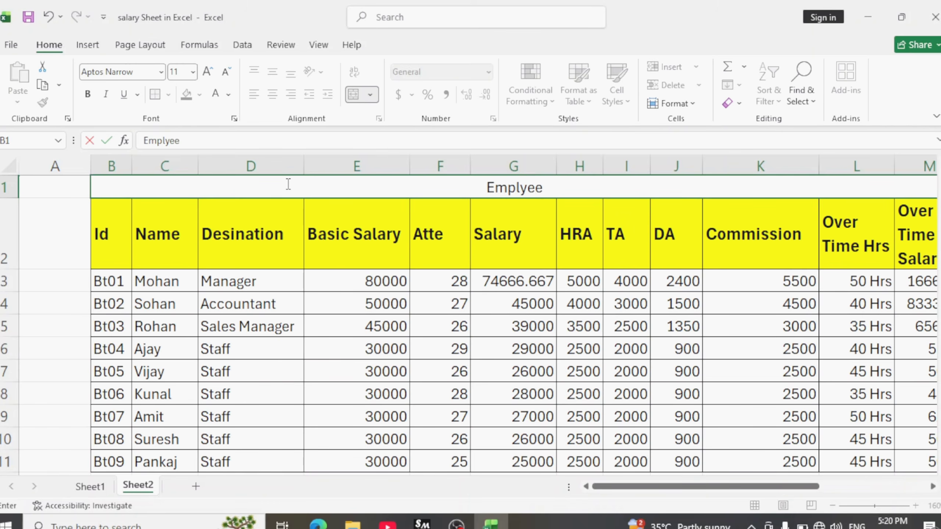
pyautogui.write(' Salary')
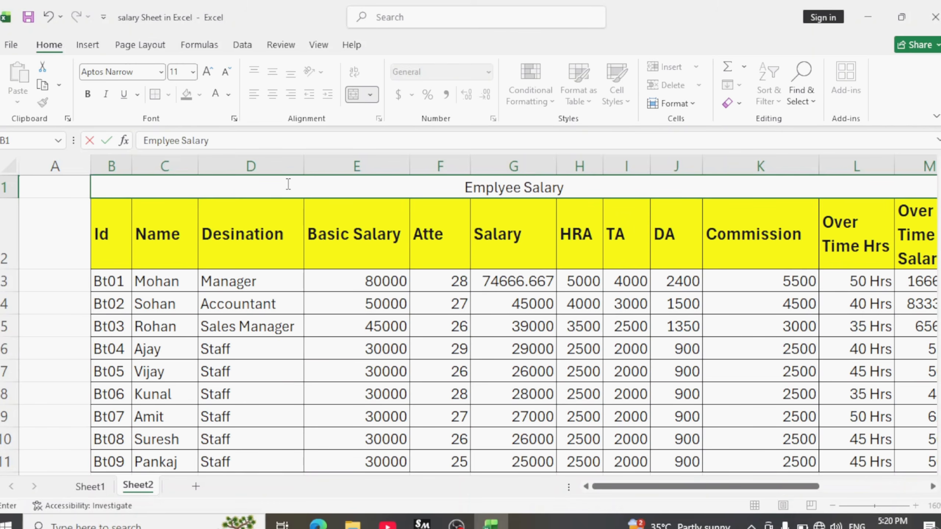
pyautogui.write(' Sheet')
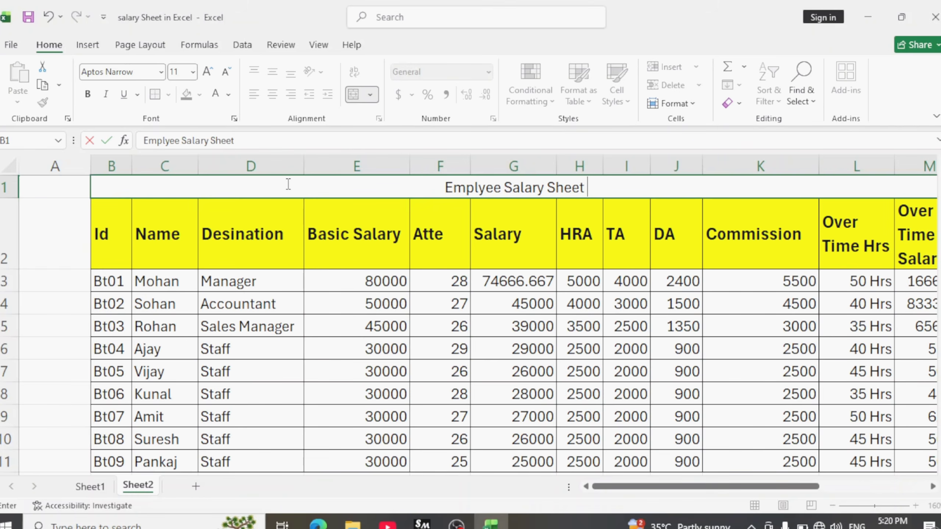
pyautogui.write('S')
pyautogui.press('BackSpace')
pyautogui.write('Auf')
pyautogui.press('BackSpace')
pyautogui.write('gust')
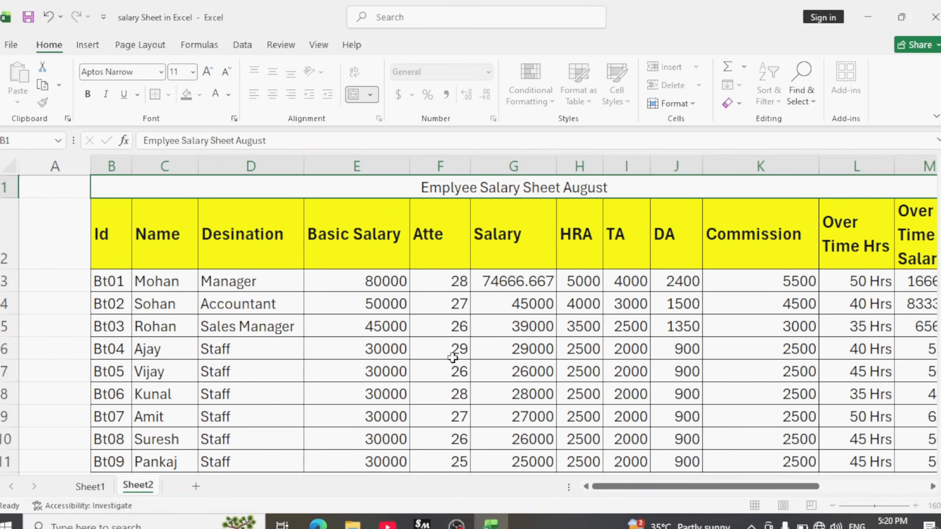
pyautogui.hotkey('ctrl', 'Return')
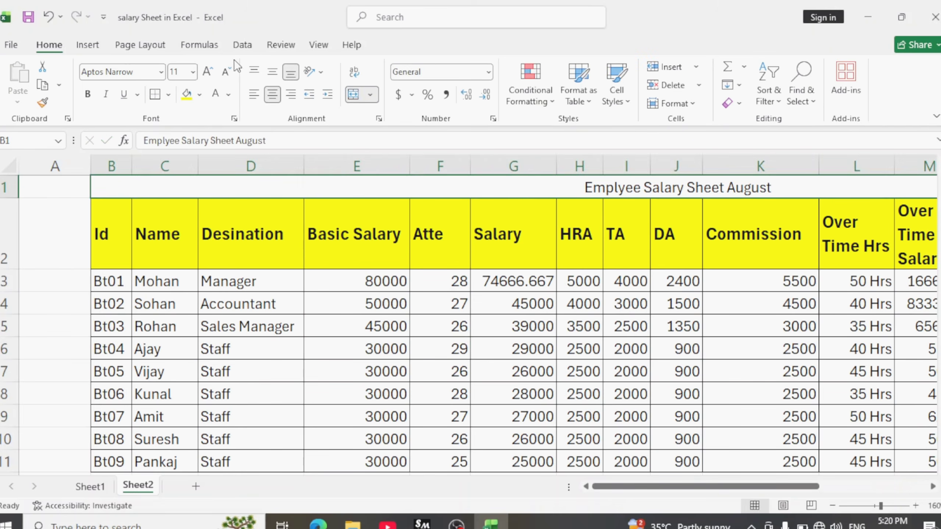
# Increase the font size of the B1 title to 26.
pyautogui.click(213, 71)
pyautogui.click(214, 70)
pyautogui.click(213, 70)
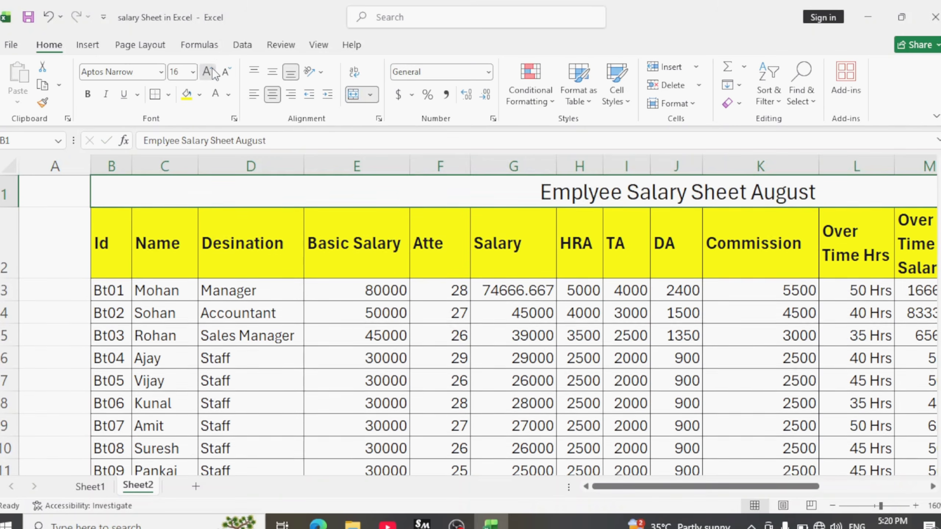
pyautogui.click(214, 71)
pyautogui.click(214, 71)
pyautogui.click(214, 70)
pyautogui.click(213, 70)
pyautogui.click(214, 72)
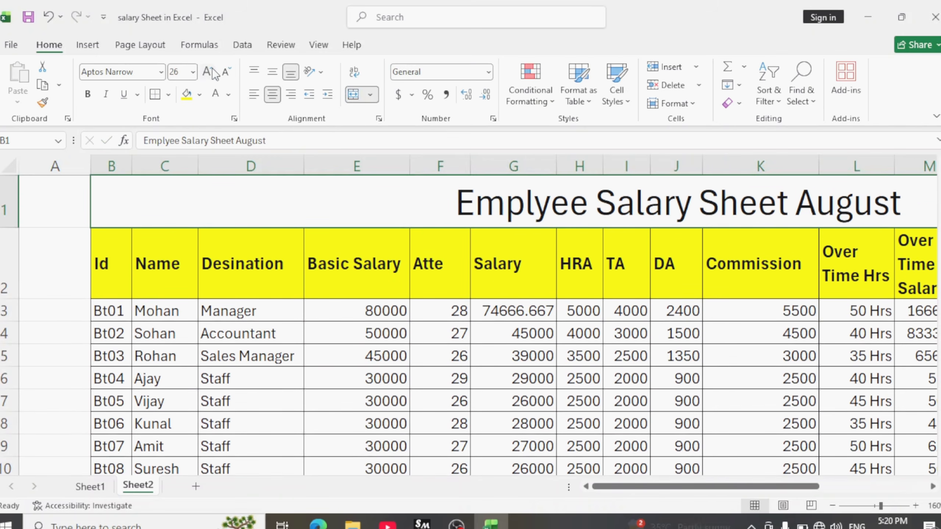
# Set the B1 title's font to Eras Demi ITC and make it bold.
pyautogui.click(163, 77)
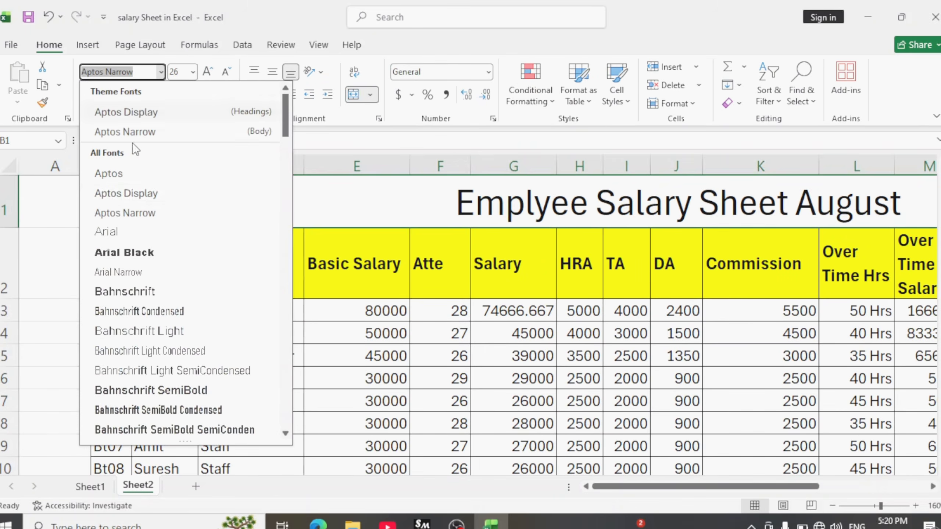
pyautogui.scroll(-5, 128, 256)
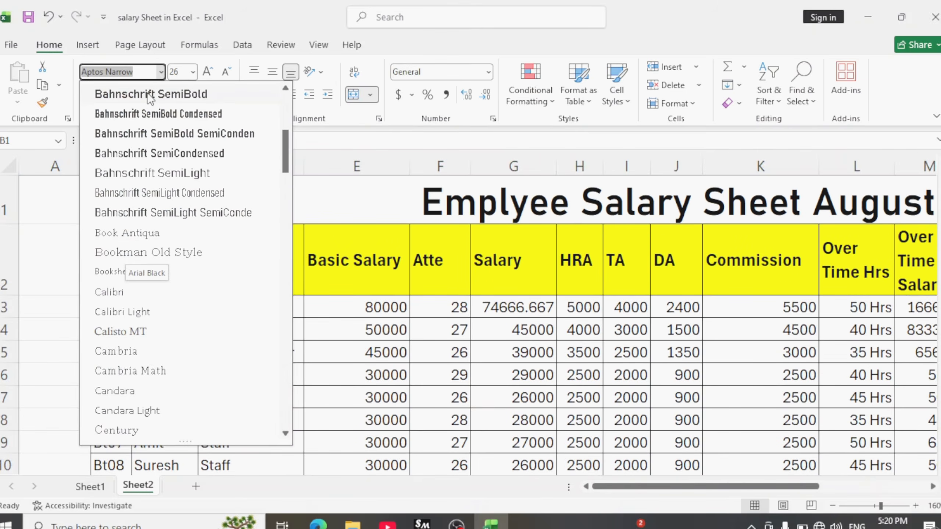
pyautogui.scroll(-3, 196, 200)
pyautogui.scroll(-3, 174, 219)
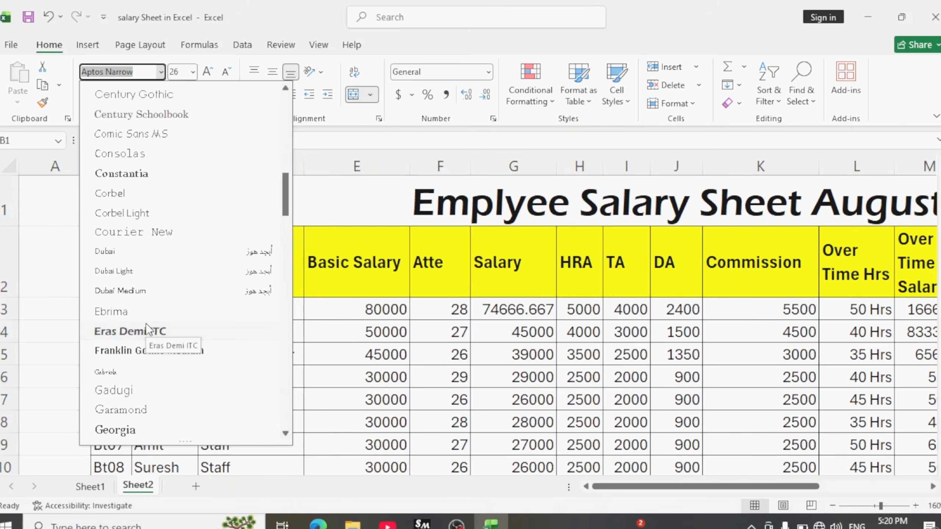
pyautogui.scroll(-3, 130, 351)
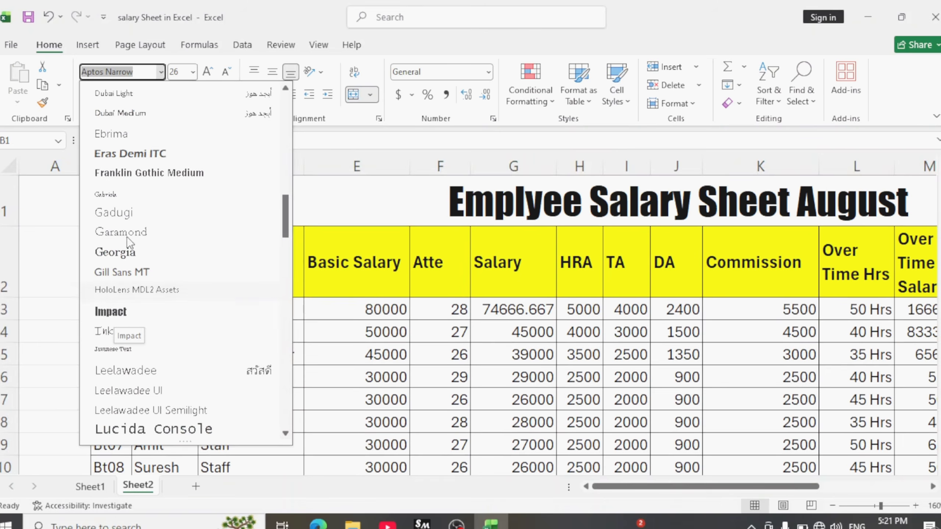
pyautogui.click(140, 150)
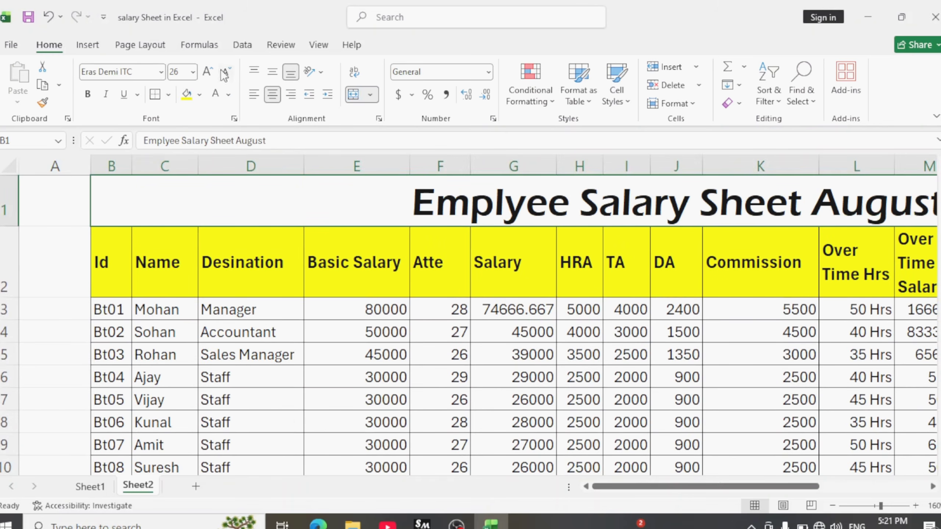
pyautogui.click(86, 95)
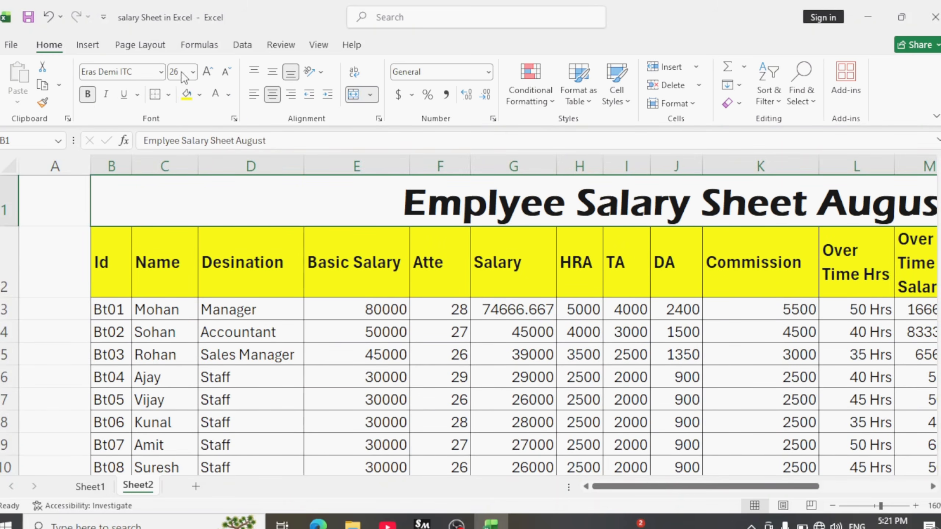
# Give the title cell B1 a standard dark blue fill and white font color.
pyautogui.click(229, 94)
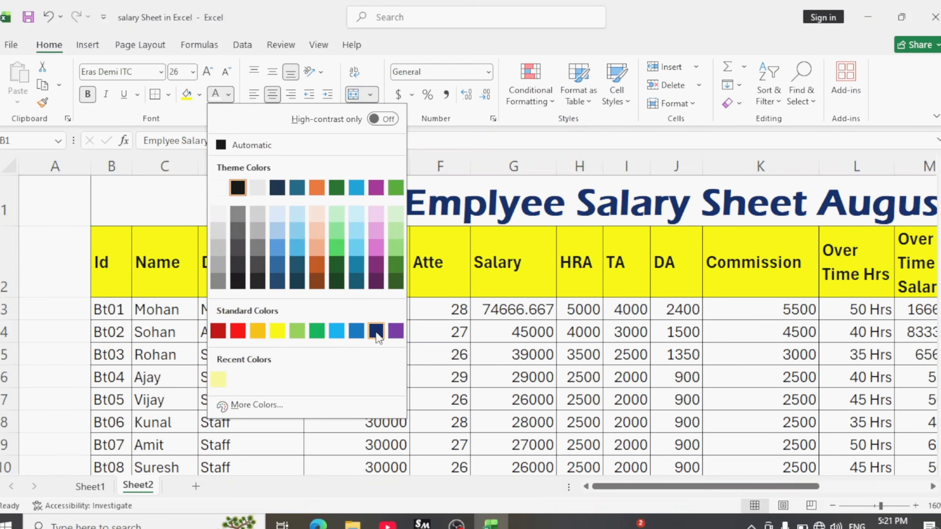
pyautogui.click(200, 94)
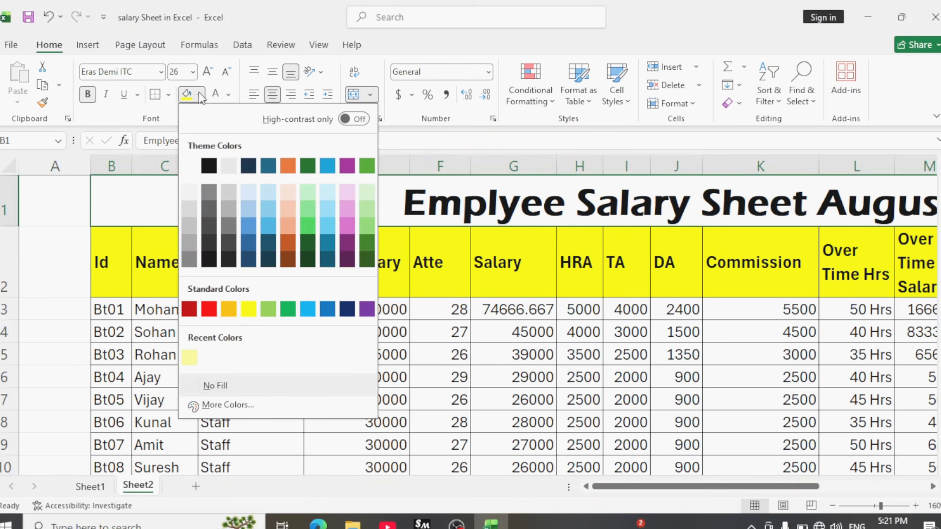
pyautogui.click(343, 307)
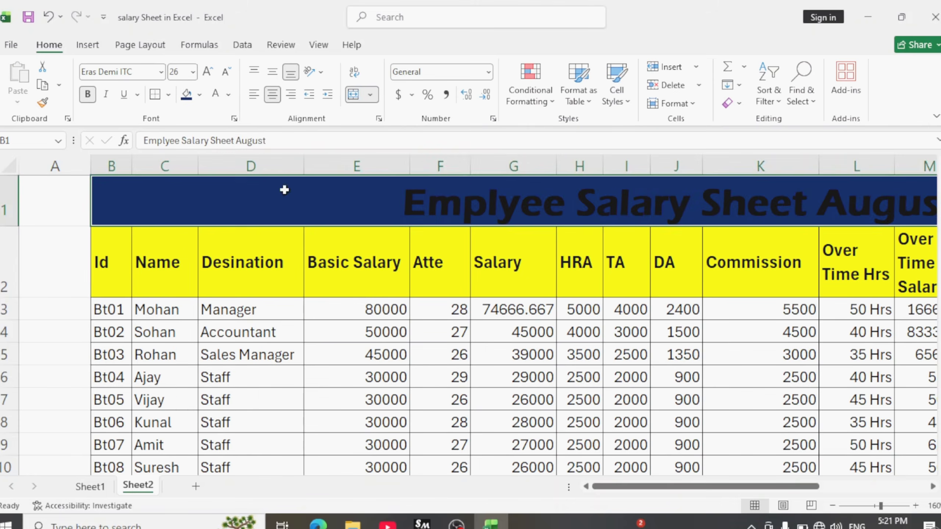
pyautogui.click(229, 94)
pyautogui.click(217, 189)
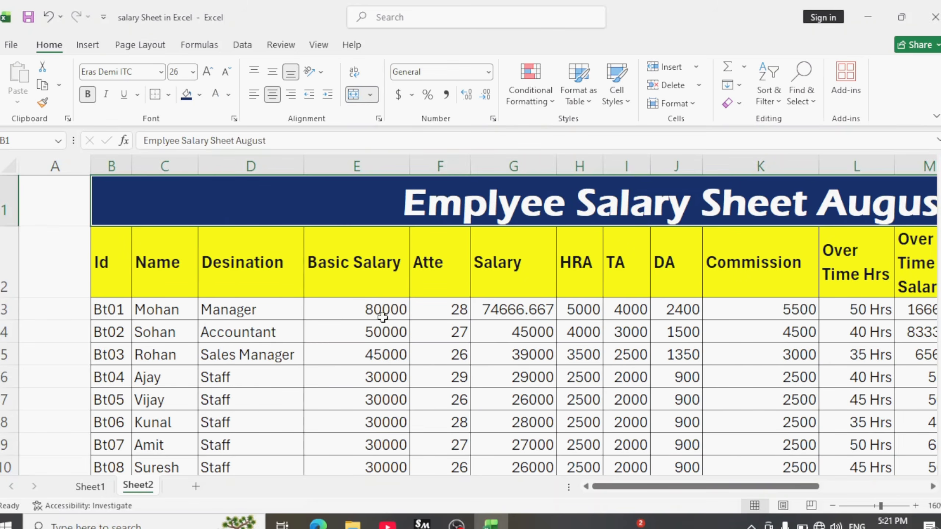
pyautogui.scroll(-3, 388, 311)
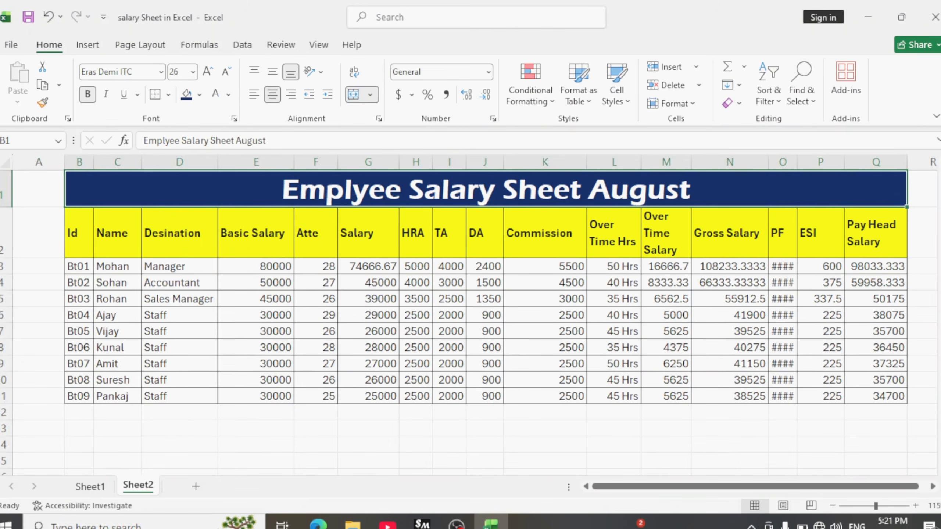
pyautogui.click(287, 223)
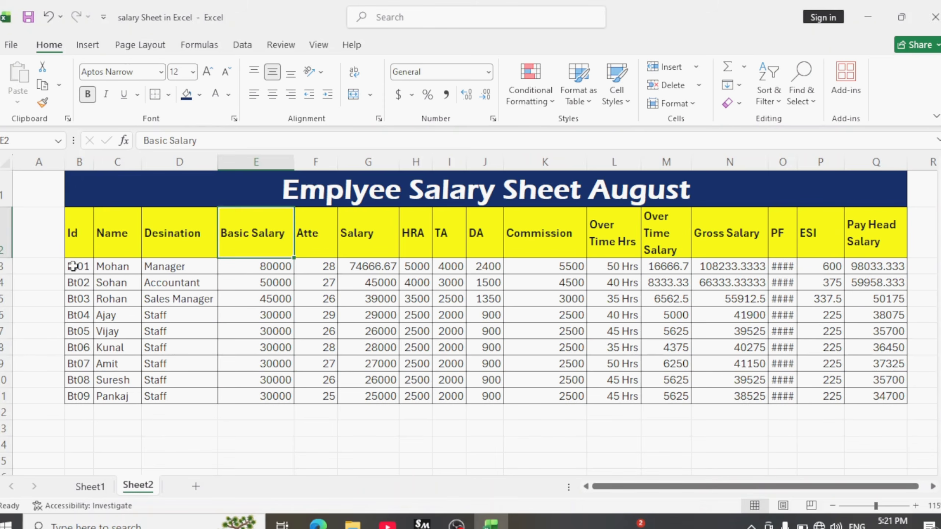
# Format the Id cells B3:B11 with white bold text on a standard red fill.
pyautogui.moveTo(73, 266); pyautogui.dragTo(73, 396)
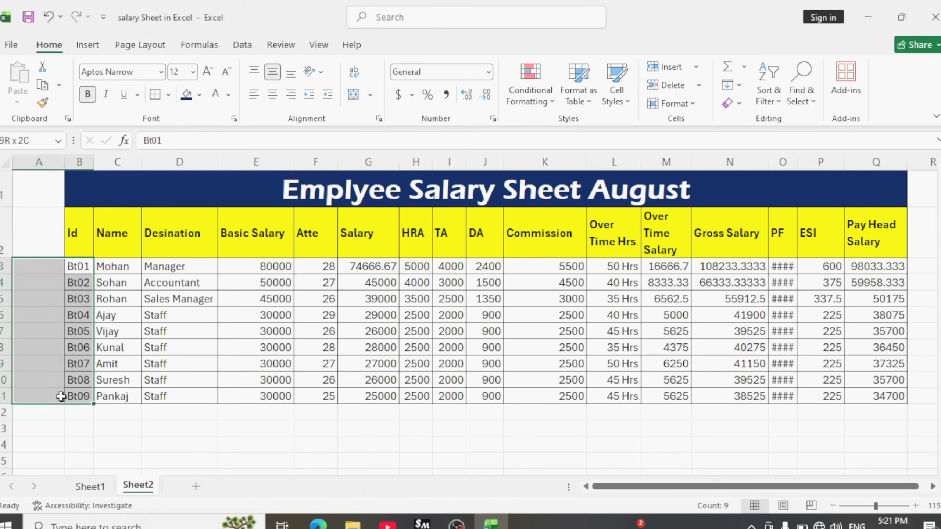
pyautogui.click(228, 94)
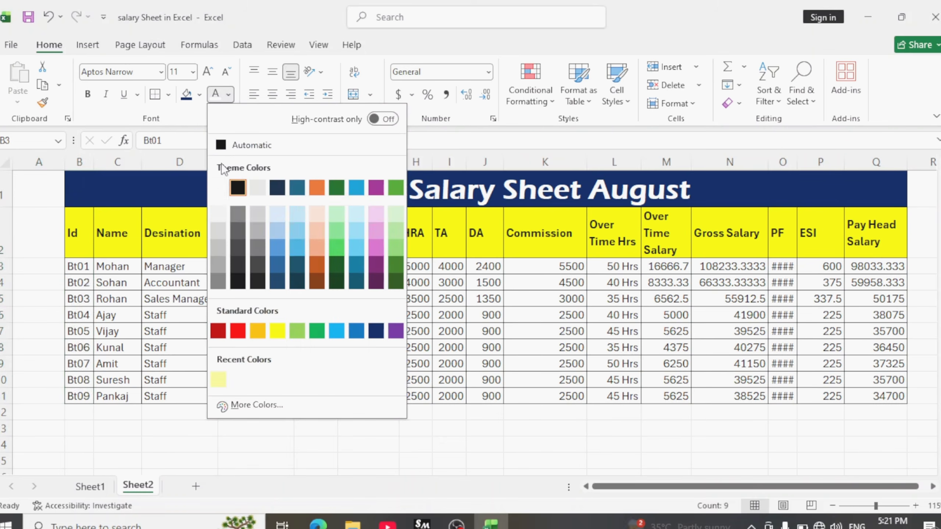
pyautogui.click(218, 187)
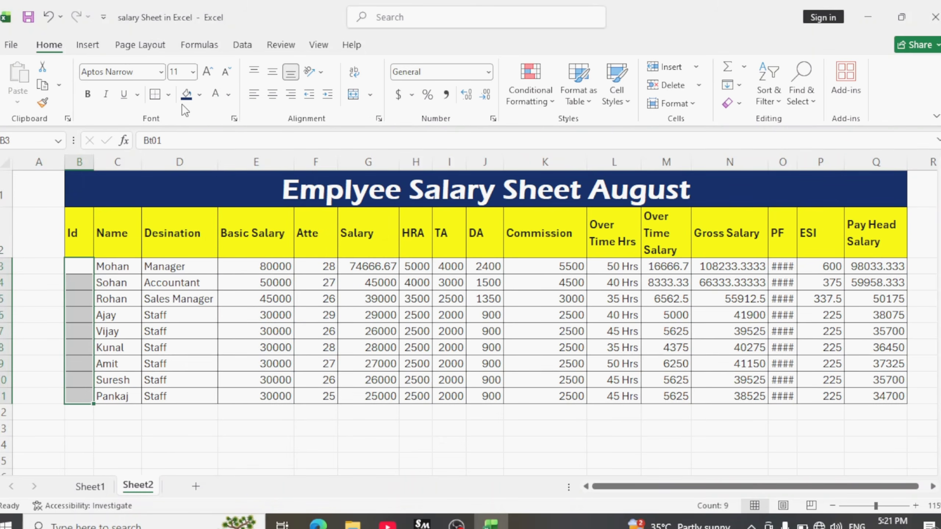
pyautogui.click(199, 95)
pyautogui.click(208, 309)
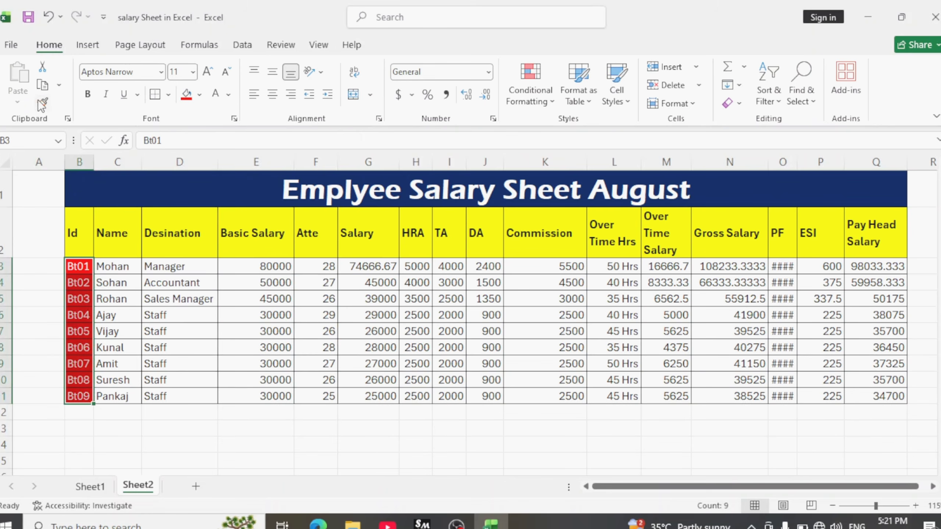
pyautogui.click(88, 94)
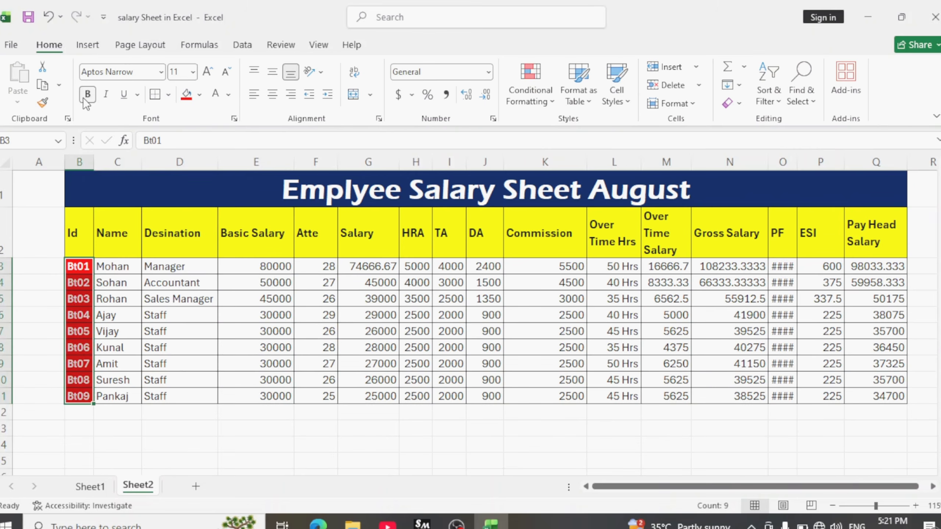
# Copy the red Id cell formatting with Format Painter to the Atte cells F3:F11 and the Pay Head Salary cells Q3:Q11.
pyautogui.click(43, 103)
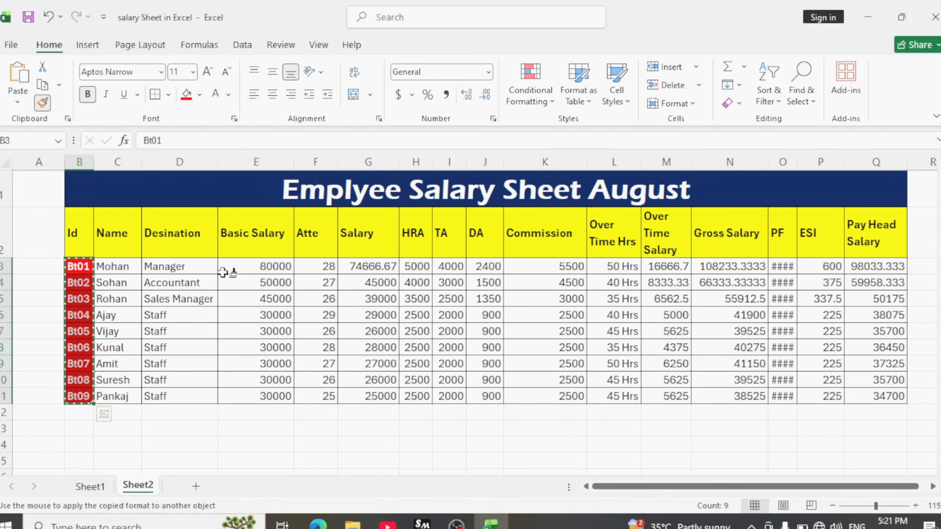
pyautogui.moveTo(316, 266); pyautogui.dragTo(321, 394)
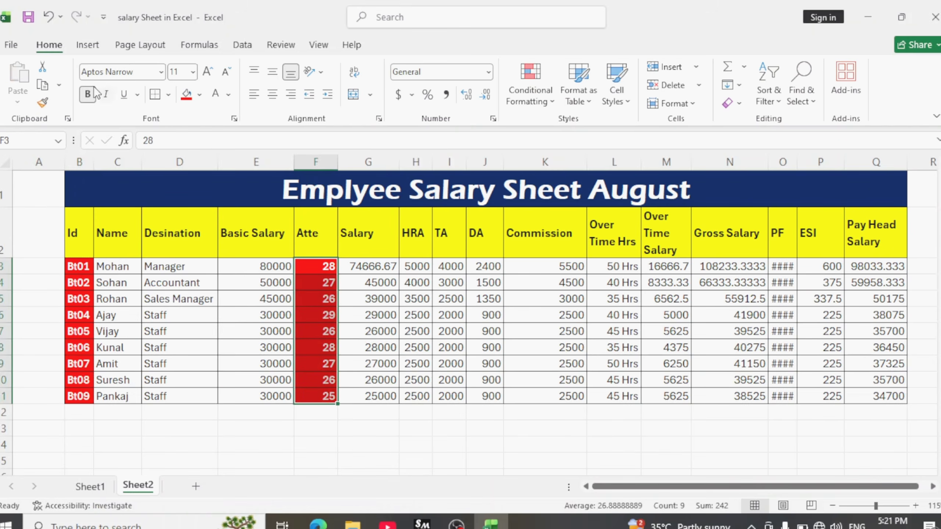
pyautogui.click(43, 103)
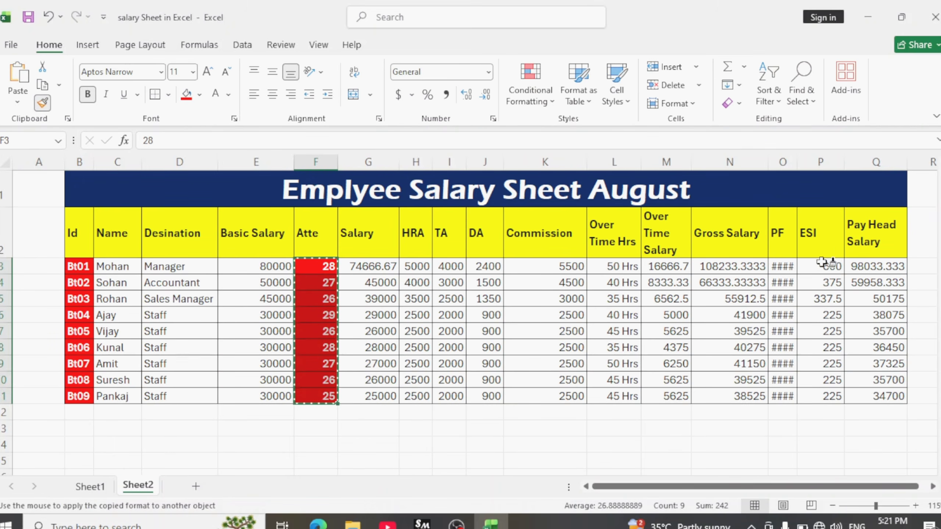
pyautogui.moveTo(867, 266); pyautogui.dragTo(887, 390)
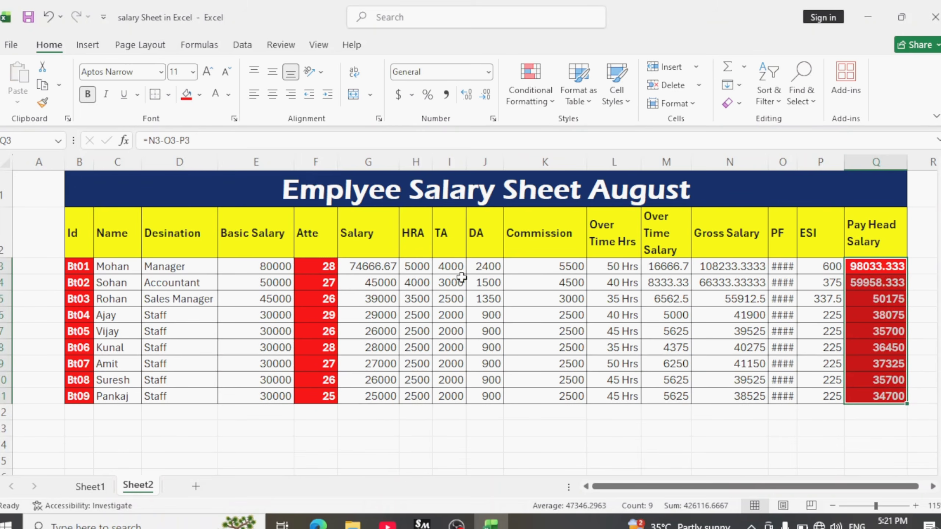
pyautogui.click(699, 221)
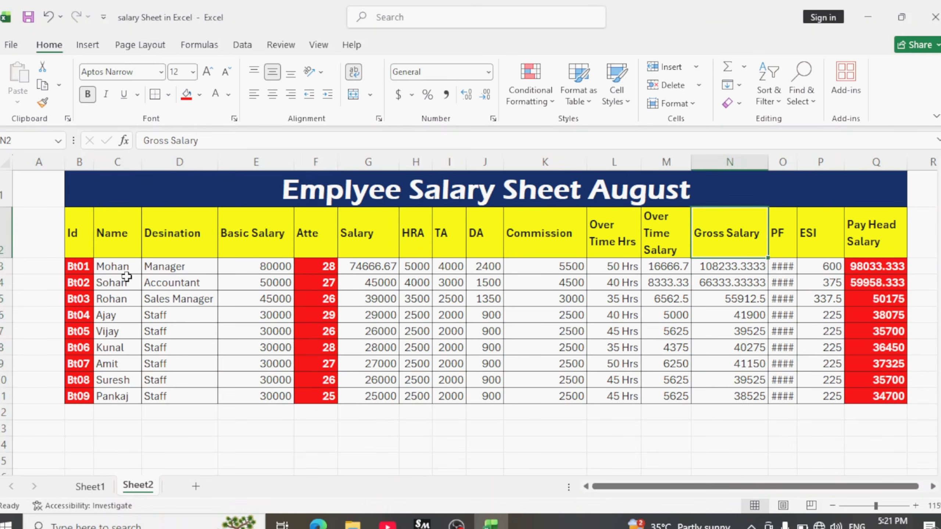
# Fill the Name and Desination cells C3:D11 with the lightest blue theme color.
pyautogui.moveTo(114, 264); pyautogui.dragTo(200, 392)
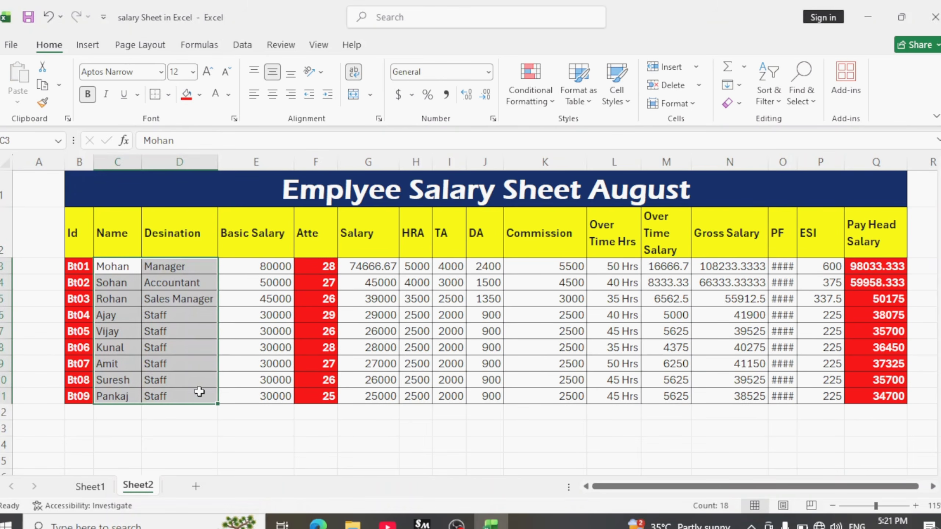
pyautogui.click(200, 95)
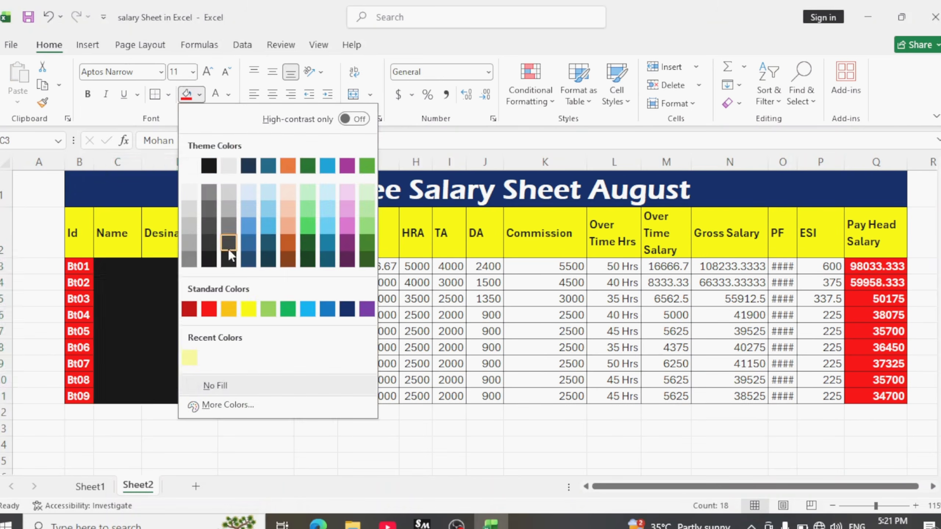
pyautogui.click(272, 190)
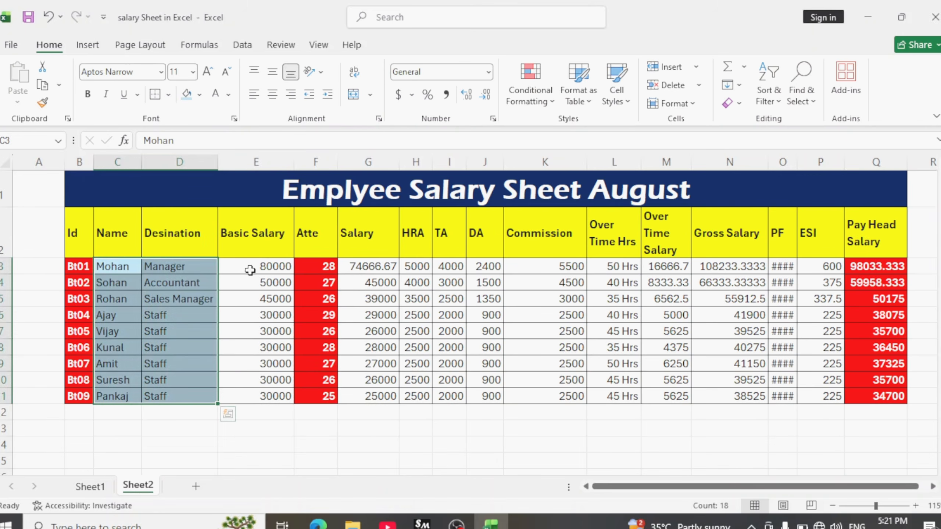
# Fill the Basic Salary cells E3:E11 with the second-lightest shade of the dark green theme color.
pyautogui.moveTo(249, 270); pyautogui.dragTo(238, 393)
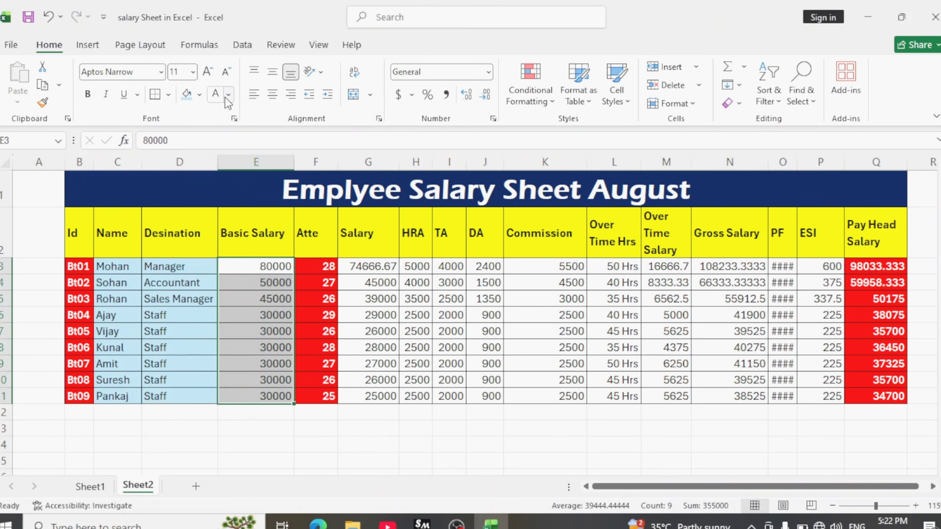
pyautogui.click(200, 95)
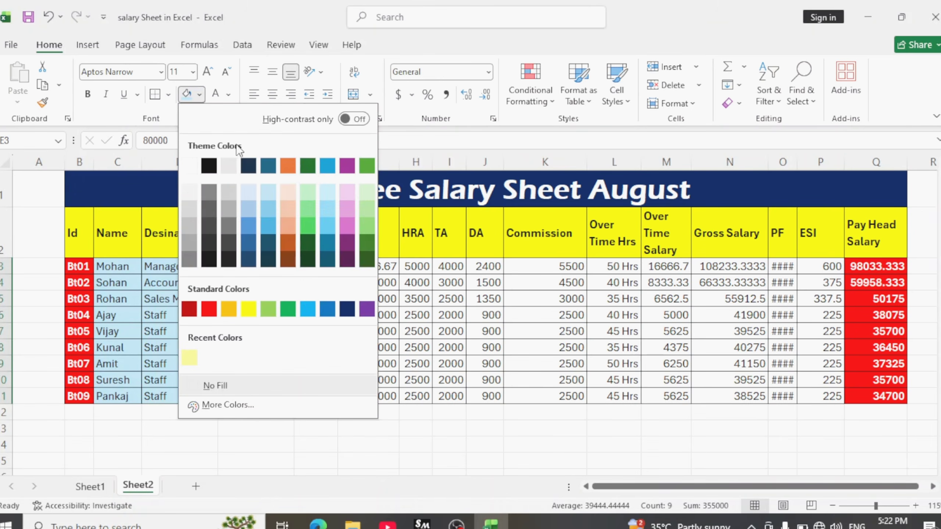
pyautogui.click(308, 189)
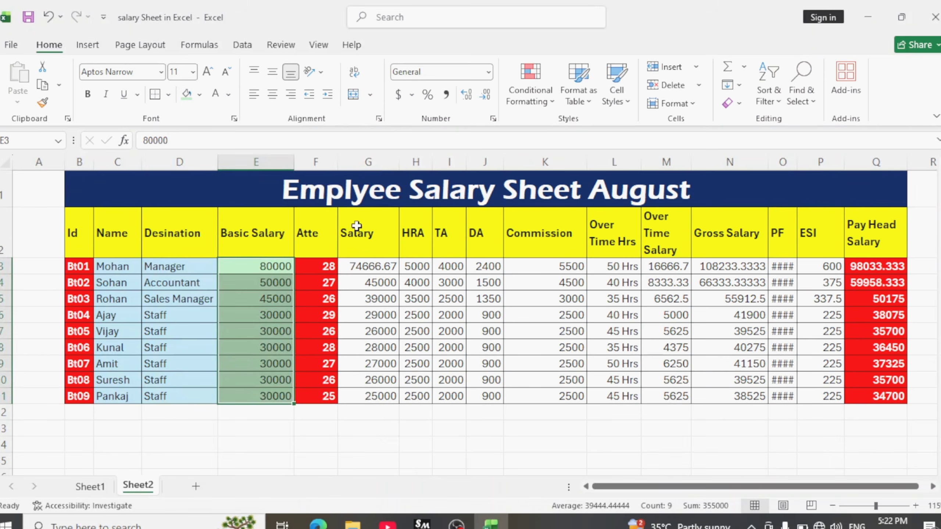
pyautogui.click(200, 94)
pyautogui.click(308, 208)
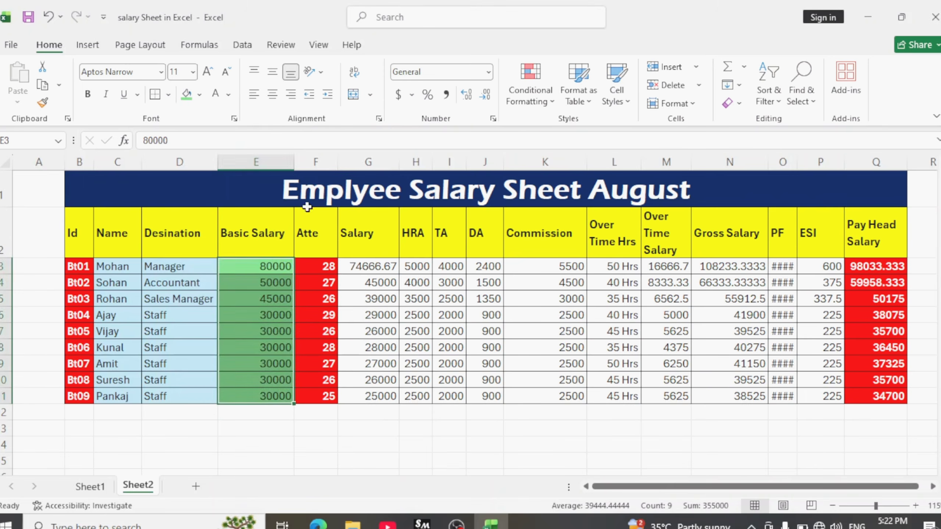
pyautogui.click(450, 363)
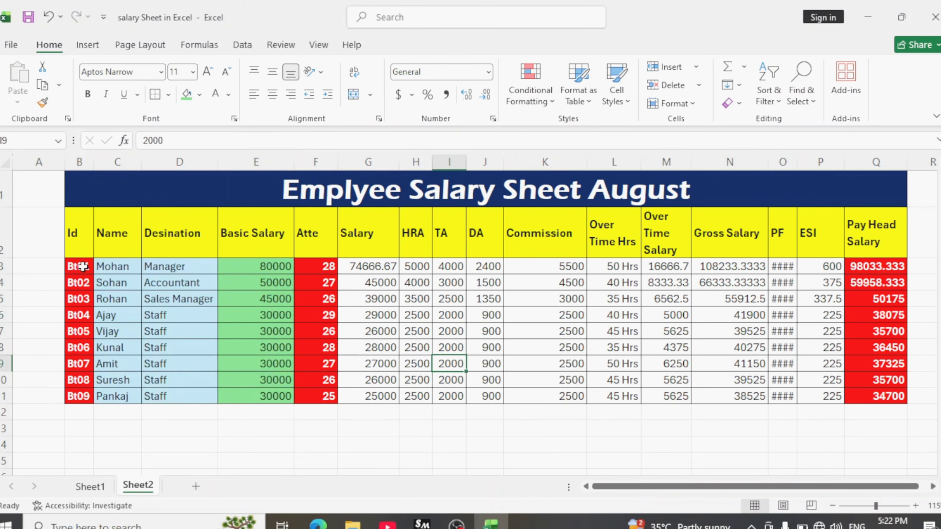
# Make all the employee data in cells B3:Q11 bold.
pyautogui.moveTo(83, 266); pyautogui.dragTo(734, 392)
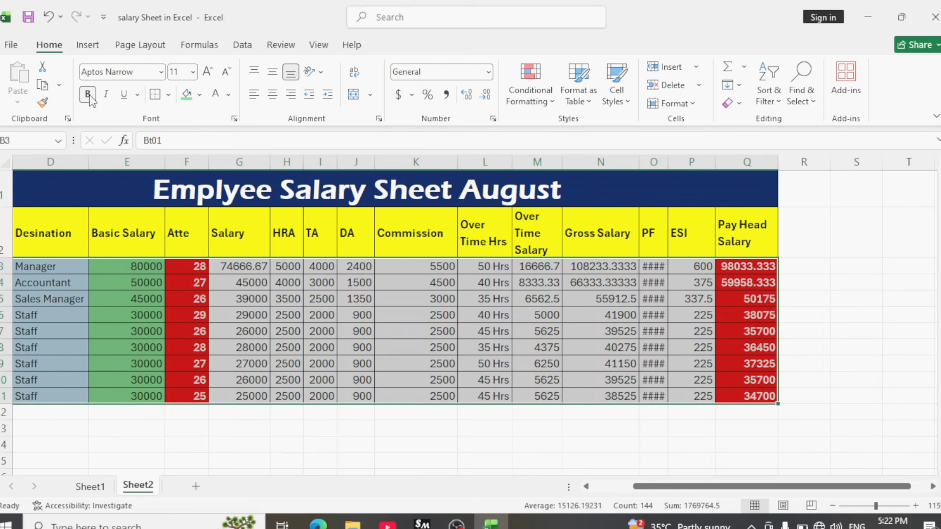
pyautogui.click(90, 94)
pyautogui.click(407, 318)
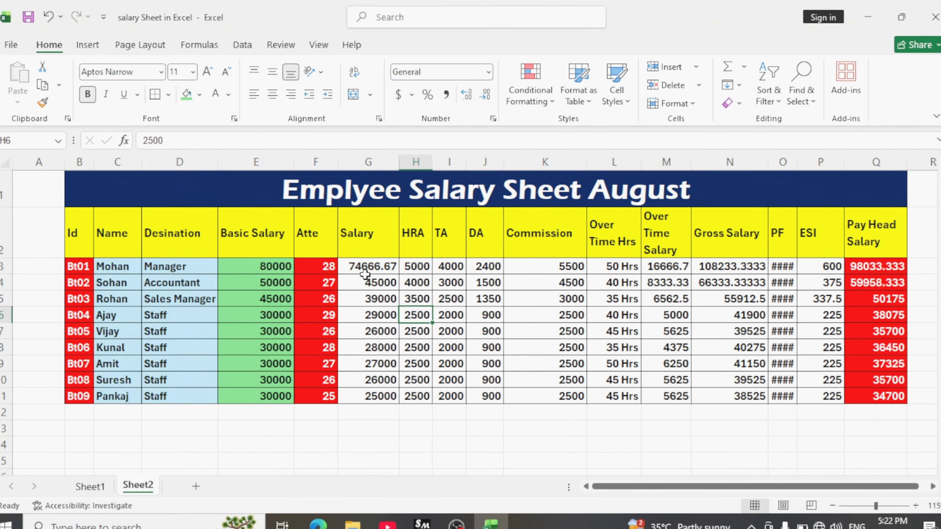
# Give the Salary cells G3:G11 a dark teal theme fill and white font color.
pyautogui.moveTo(371, 268); pyautogui.dragTo(382, 357)
pyautogui.moveTo(414, 380); pyautogui.dragTo(497, 400)
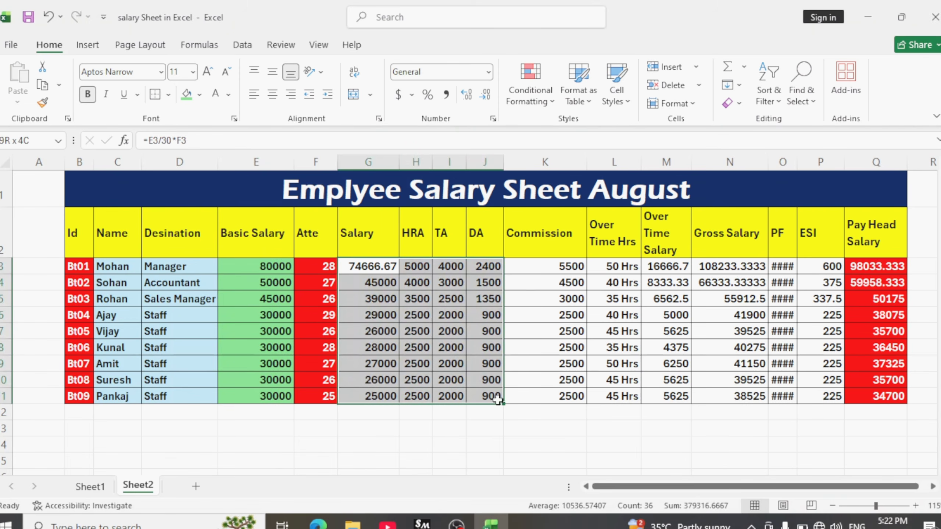
pyautogui.click(502, 396)
pyautogui.moveTo(369, 266); pyautogui.dragTo(375, 396)
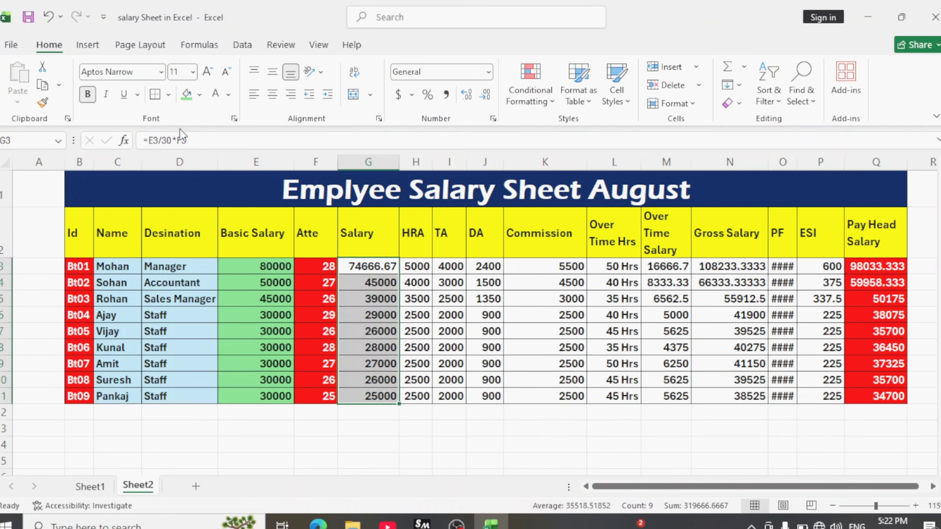
pyautogui.click(199, 95)
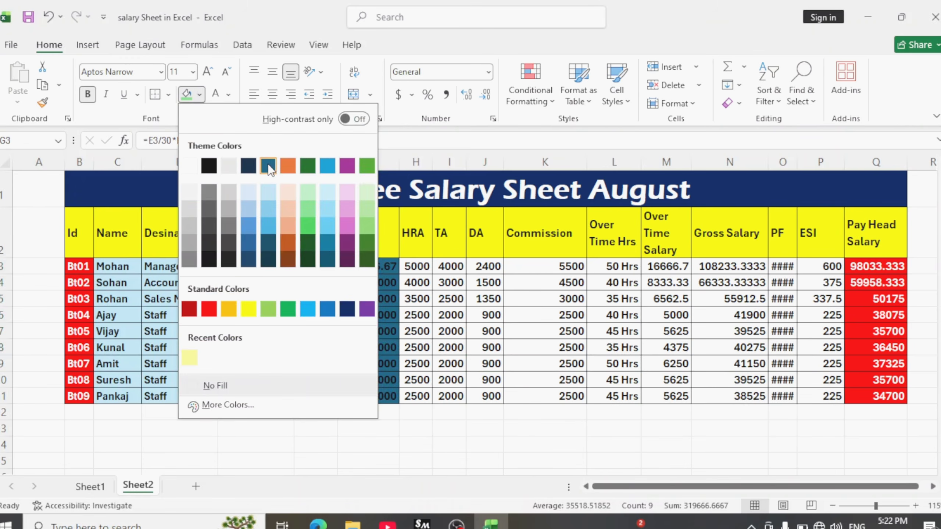
pyautogui.click(269, 166)
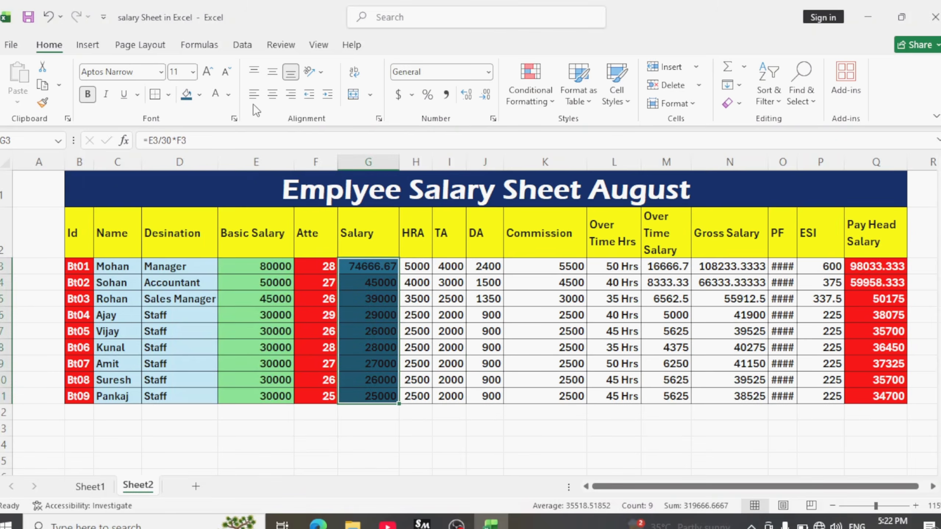
pyautogui.click(230, 96)
pyautogui.click(220, 187)
pyautogui.click(485, 298)
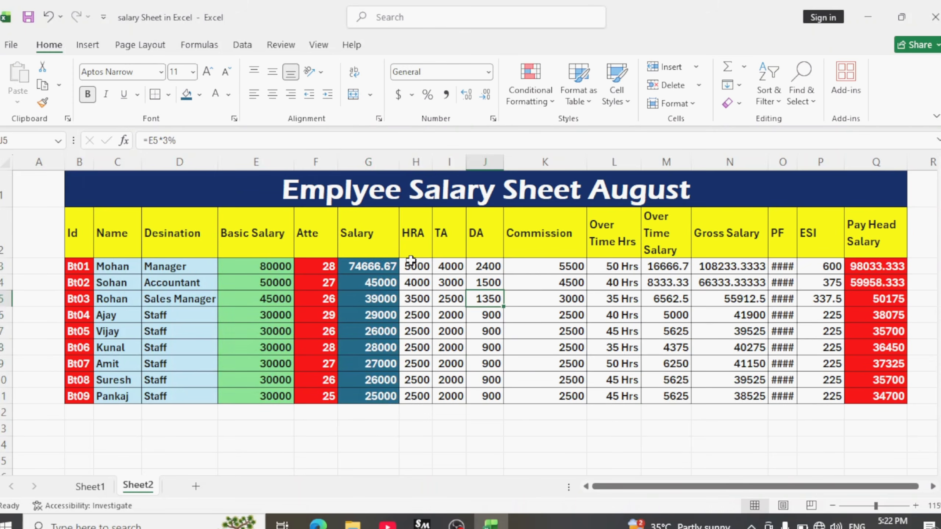
# Fill the HRA, TA, DA and Commission cells H3:K11 with the lightest purple theme color.
pyautogui.moveTo(413, 266); pyautogui.dragTo(527, 395)
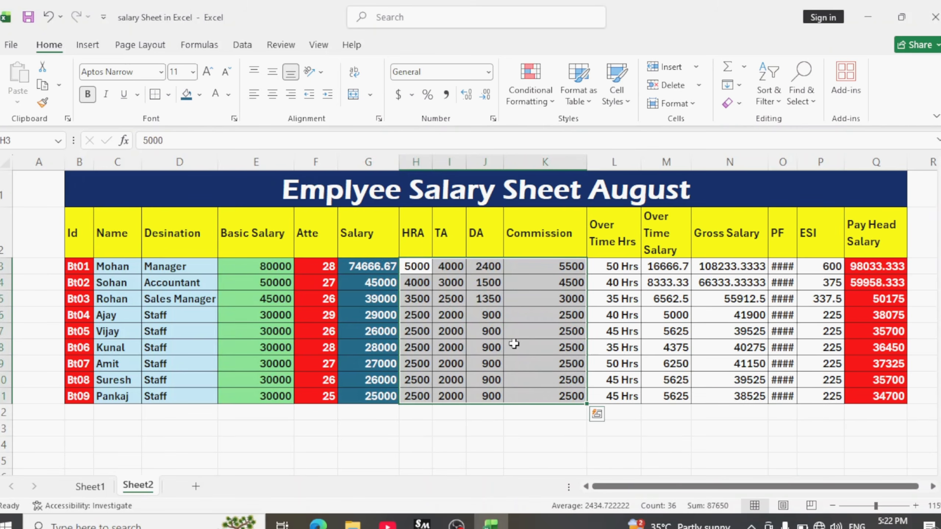
pyautogui.click(200, 95)
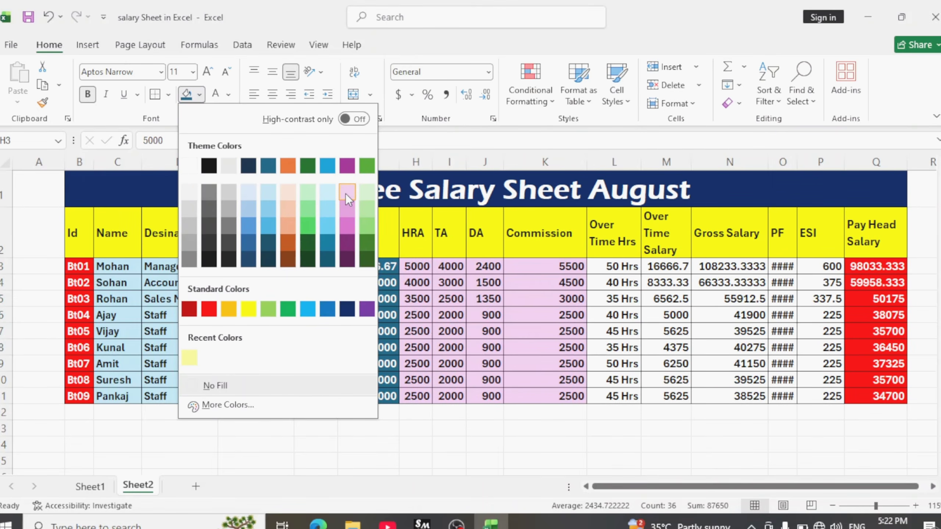
pyautogui.click(347, 192)
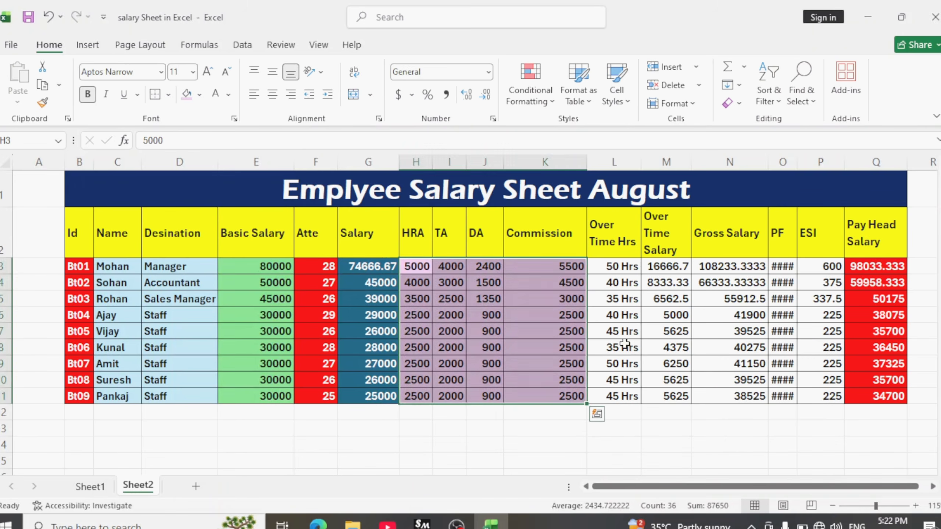
pyautogui.click(629, 344)
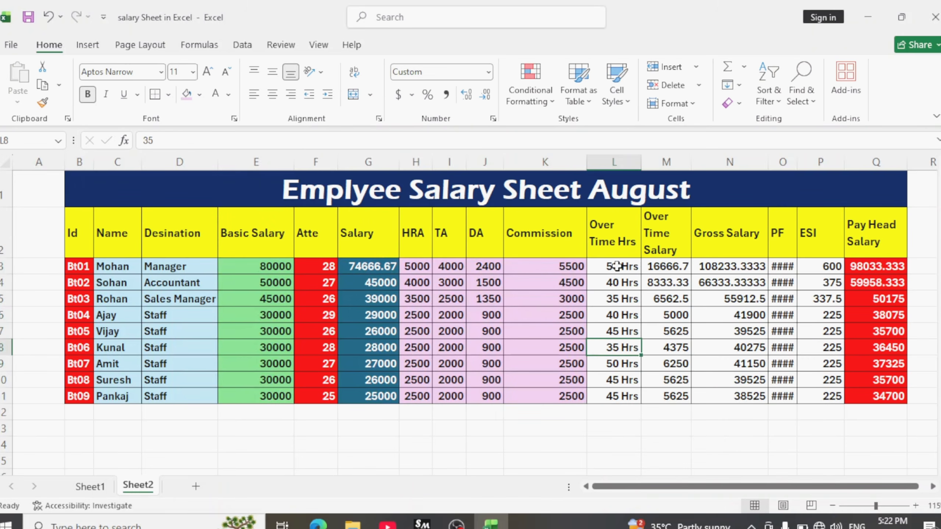
# Give the Over Time Hrs cells L3:L11 a standard blue fill and white font color.
pyautogui.moveTo(616, 266); pyautogui.dragTo(620, 396)
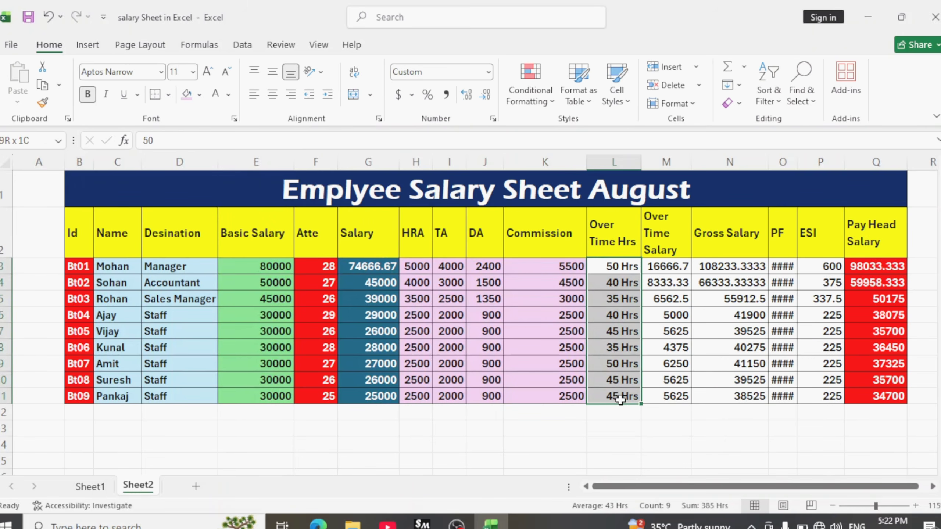
pyautogui.click(229, 94)
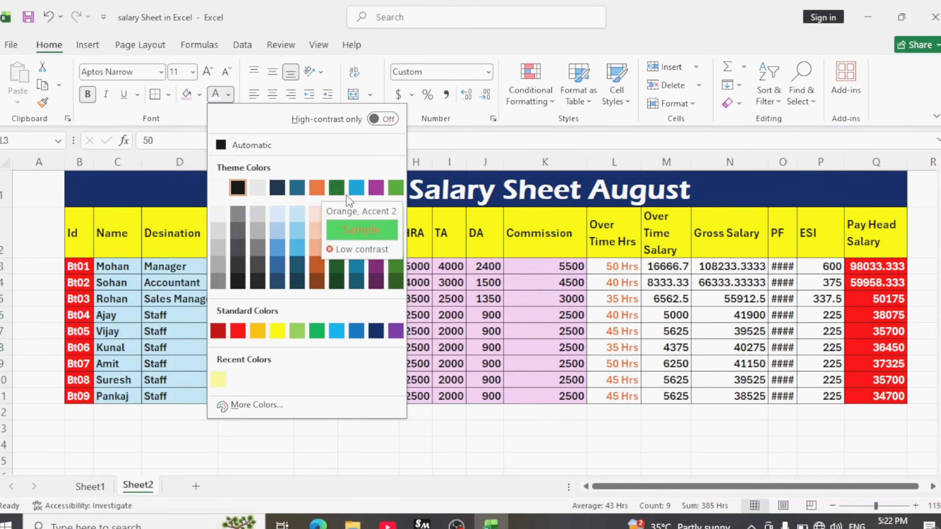
pyautogui.click(199, 95)
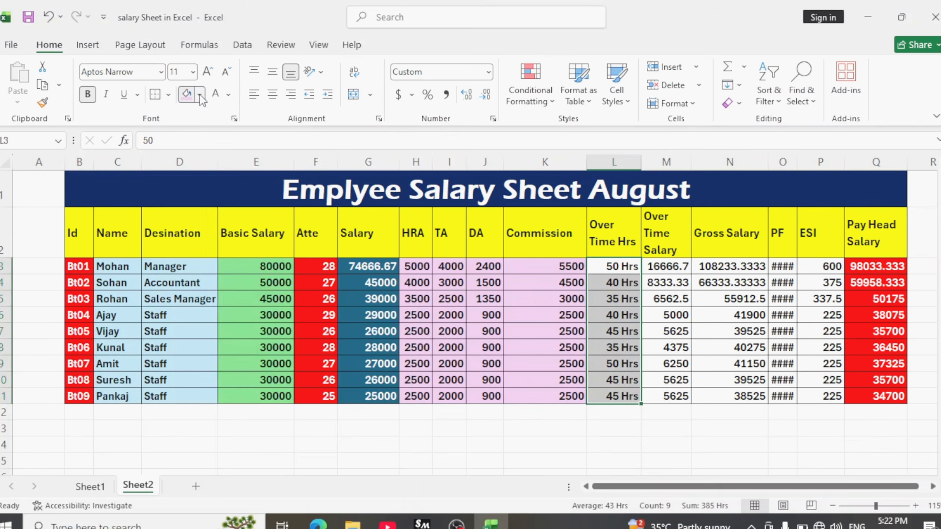
pyautogui.click(331, 311)
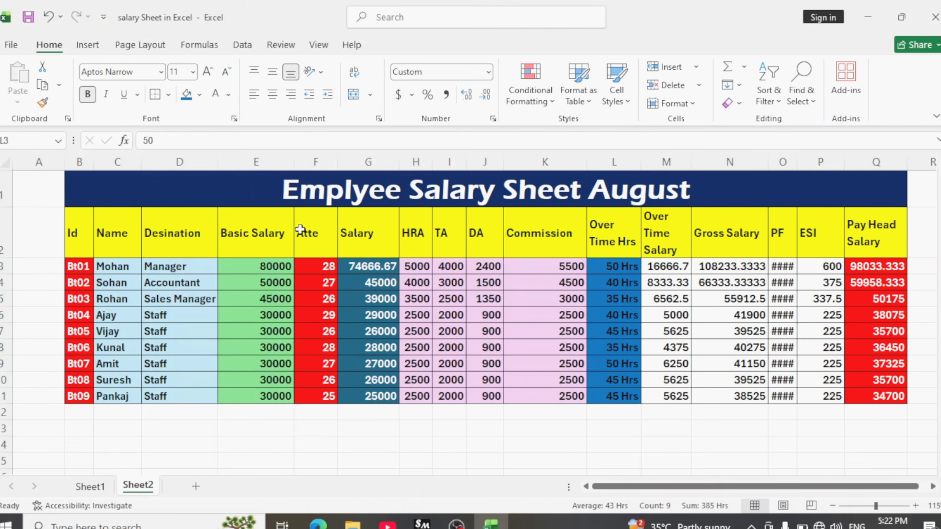
pyautogui.click(229, 95)
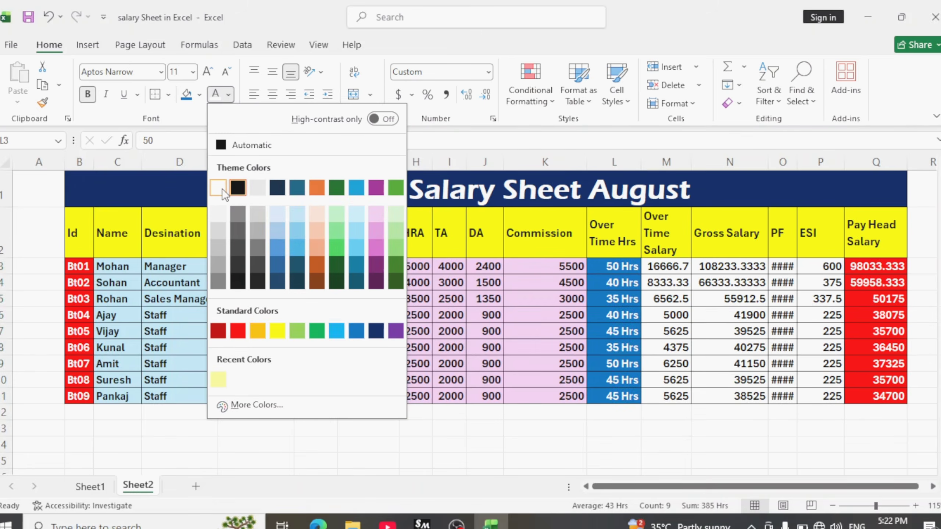
pyautogui.click(222, 188)
pyautogui.click(702, 268)
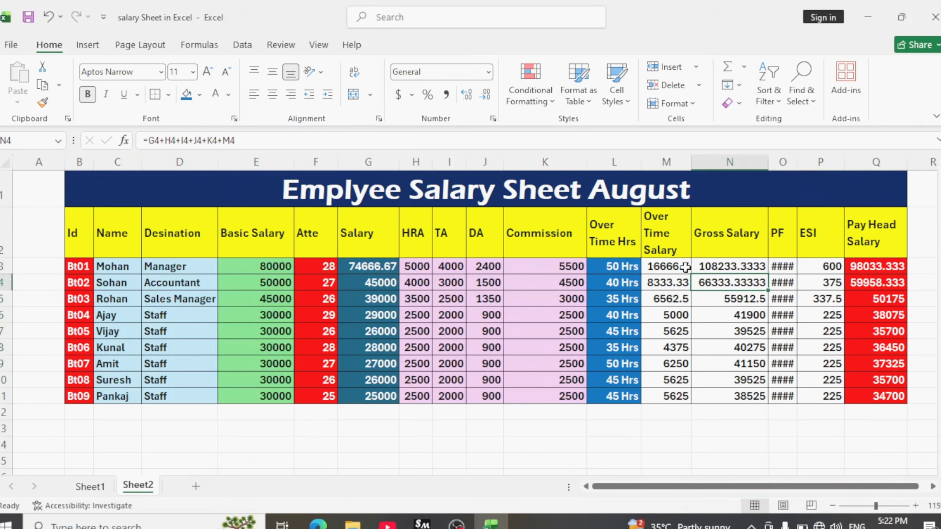
# Give the Over Time Salary cells M3:M11 the bright green theme fill and a near-white font color.
pyautogui.moveTo(675, 266); pyautogui.dragTo(677, 400)
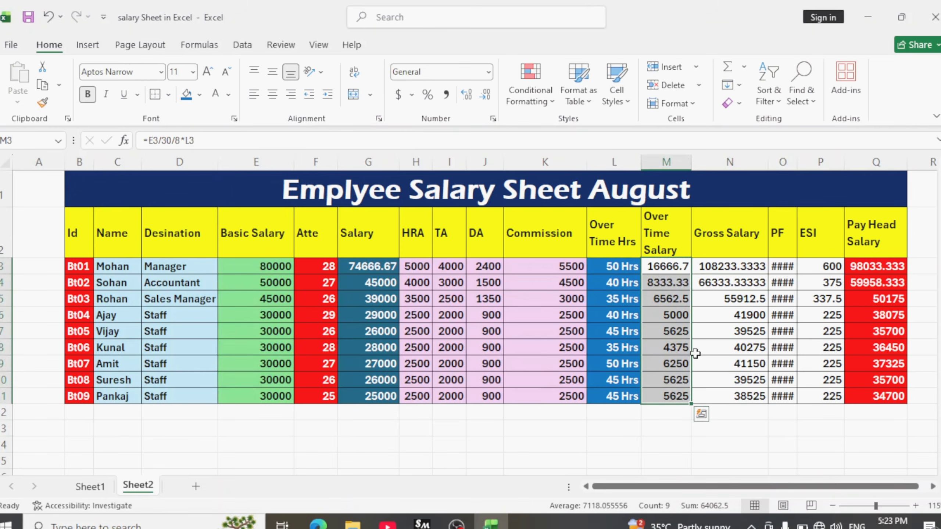
pyautogui.click(199, 96)
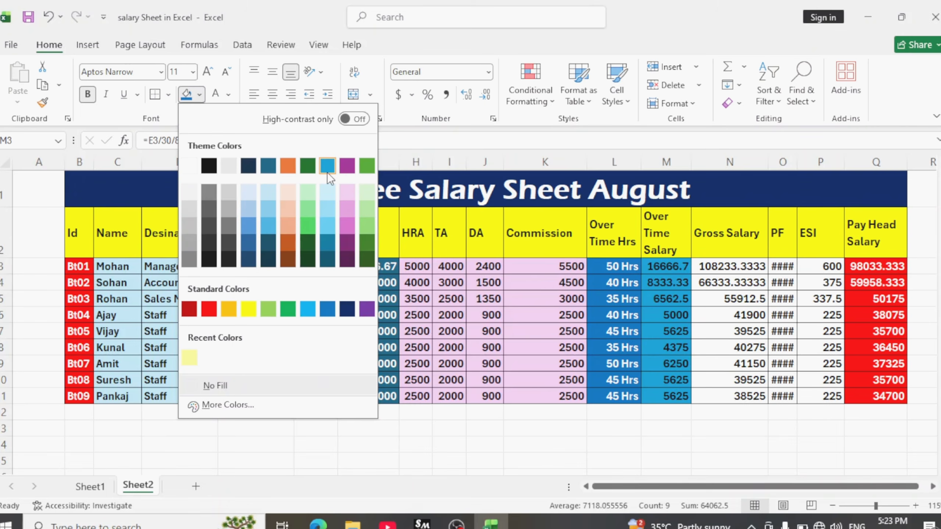
pyautogui.click(367, 168)
pyautogui.click(229, 95)
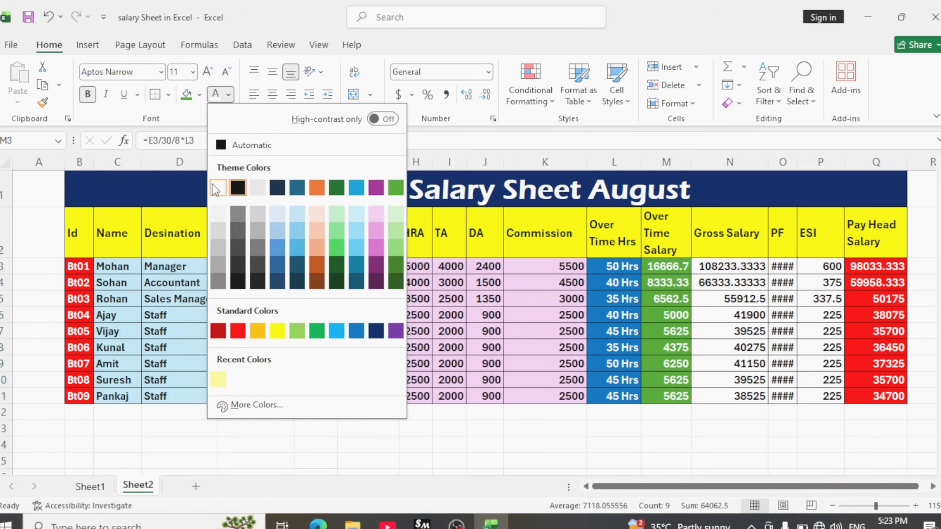
pyautogui.click(258, 187)
pyautogui.click(720, 274)
pyautogui.press('Down')
pyautogui.press('Down')
pyautogui.press('Down')
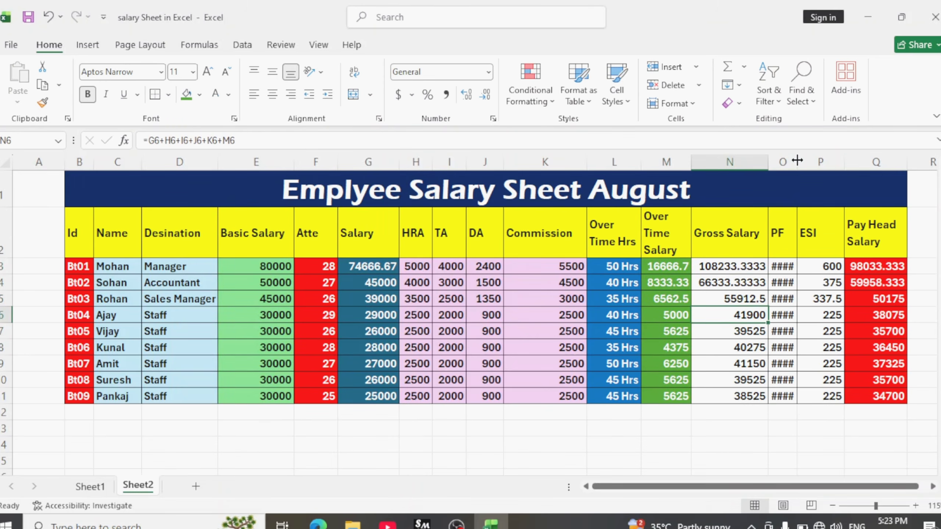
# Widen the PF column to fit its values and fill the PF and ESI cells O3:P11 with standard orange.
pyautogui.moveTo(797, 160); pyautogui.dragTo(807, 161)
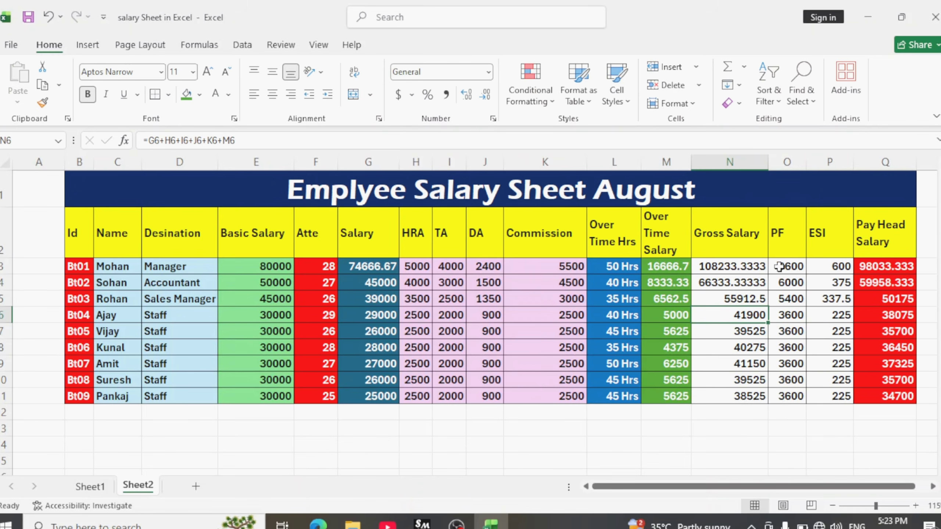
pyautogui.moveTo(786, 266); pyautogui.dragTo(841, 394)
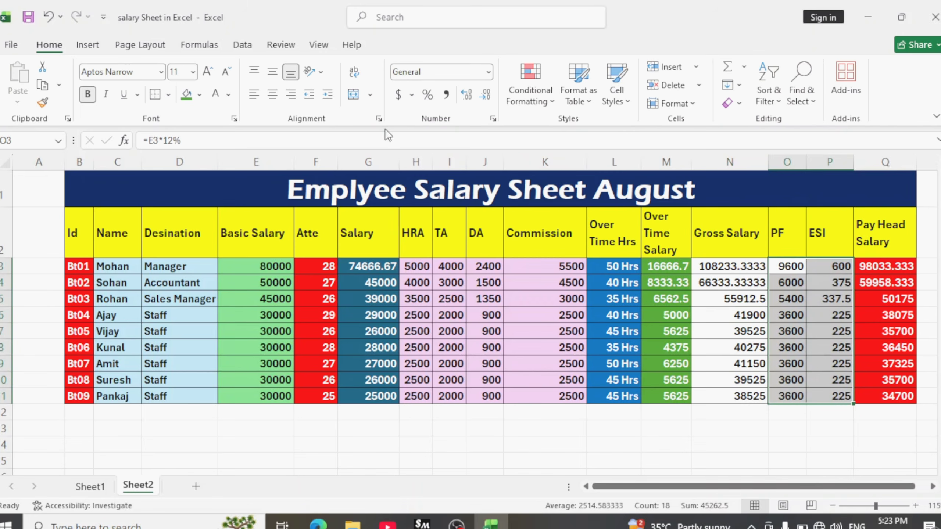
pyautogui.click(200, 95)
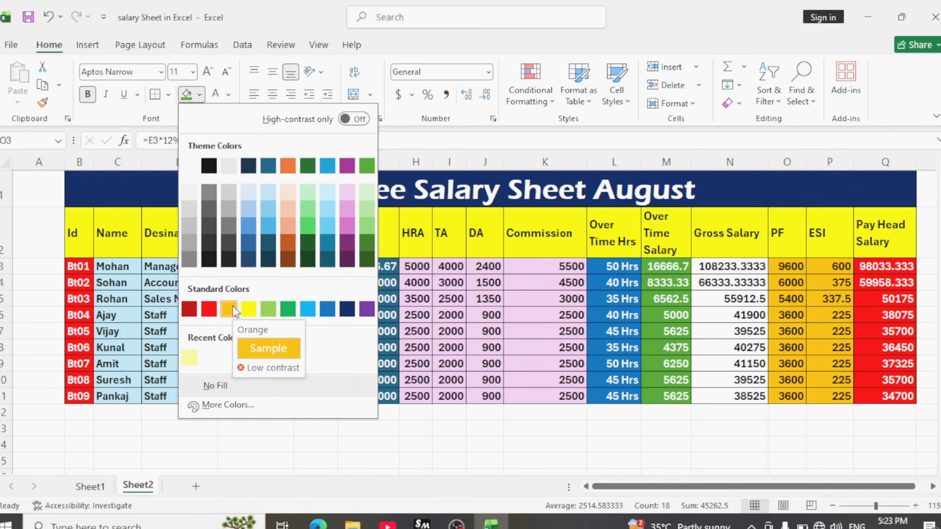
pyautogui.click(231, 307)
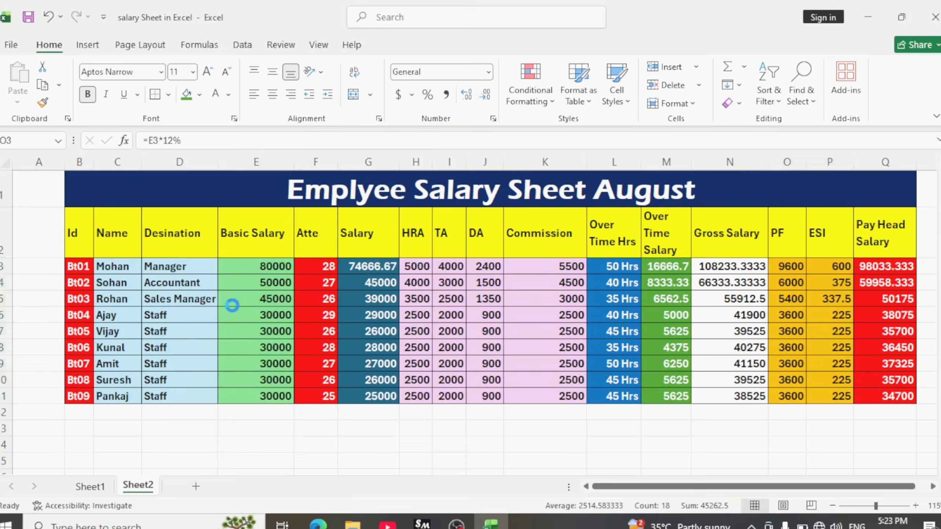
pyautogui.click(743, 326)
# Fill the Gross Salary cells N3:N11 with the lightest shade of the dark green theme color and zoom the sheet out to 100%.
pyautogui.moveTo(713, 264); pyautogui.dragTo(719, 396)
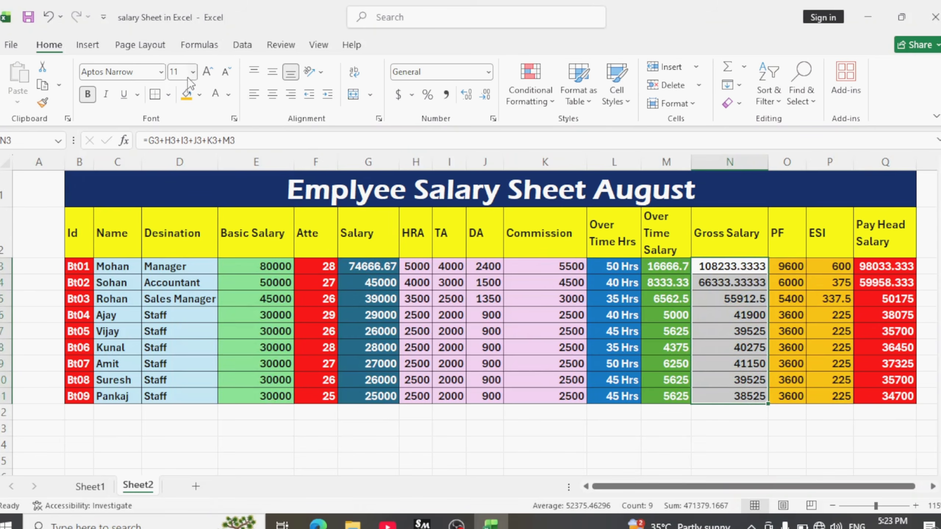
pyautogui.click(199, 95)
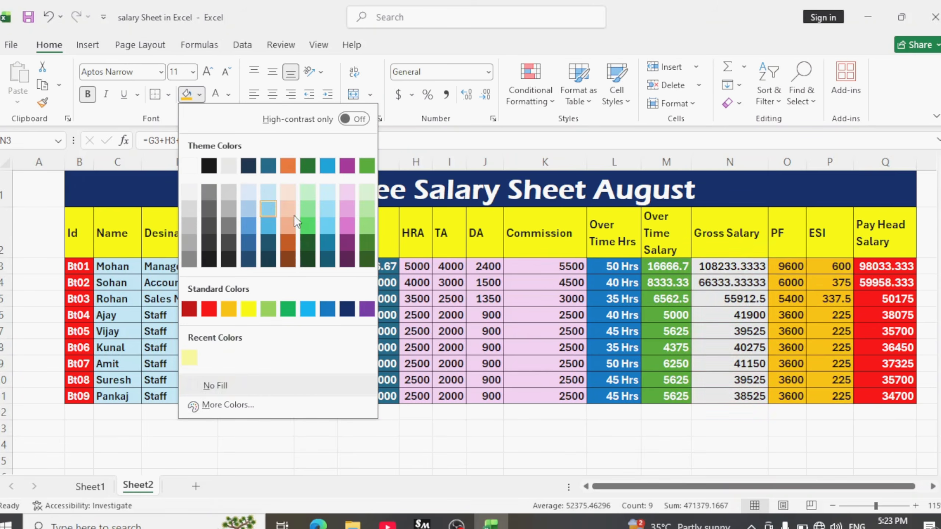
pyautogui.click(306, 188)
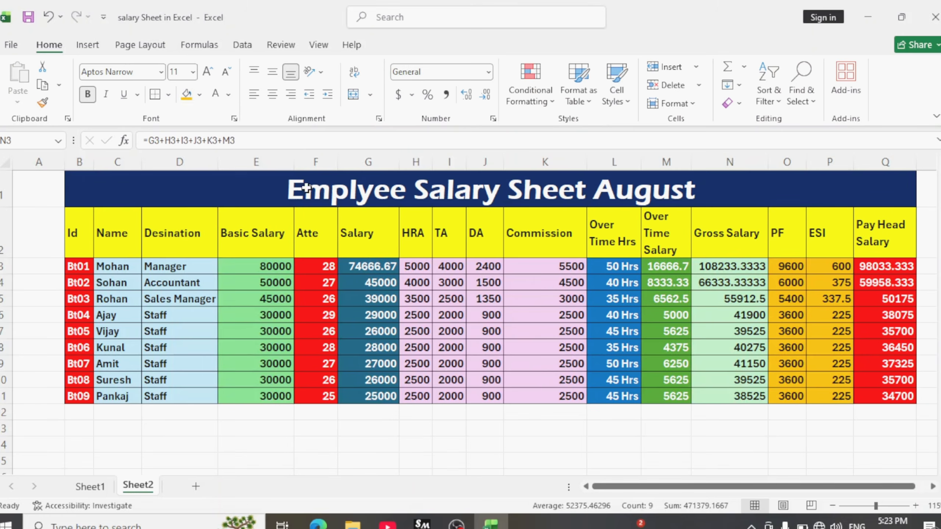
pyautogui.click(676, 400)
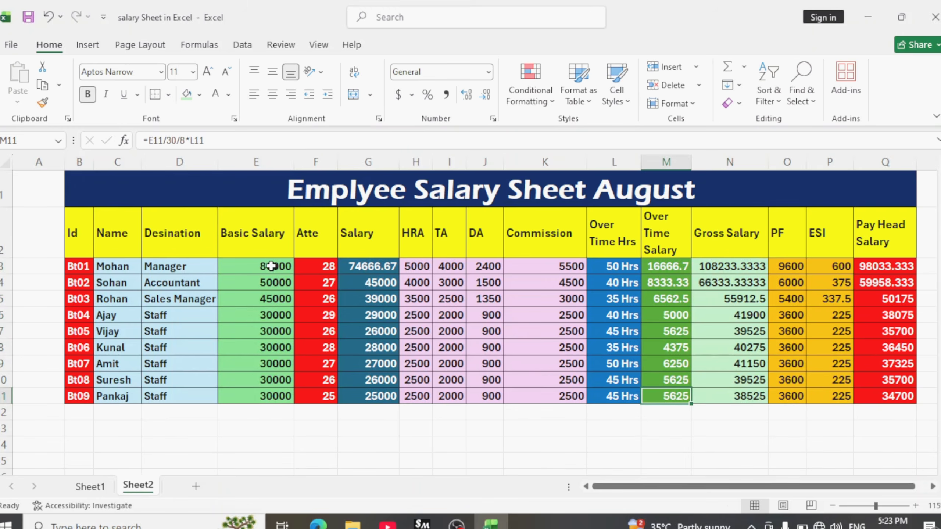
pyautogui.keyDown('ctrl'); pyautogui.scroll(-1, 272, 266); pyautogui.keyUp('ctrl')
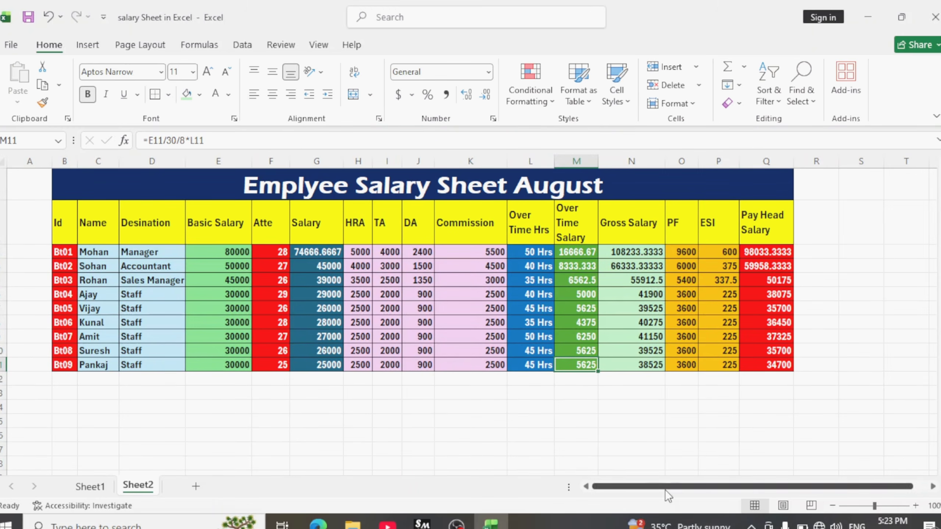
# Review the completed salary sheet's title, first employee row and column headers from Id through Pay Head Salary.
pyautogui.keyDown('ctrl'); pyautogui.scroll(1, 610, 464); pyautogui.keyUp('ctrl')
pyautogui.click(261, 311)
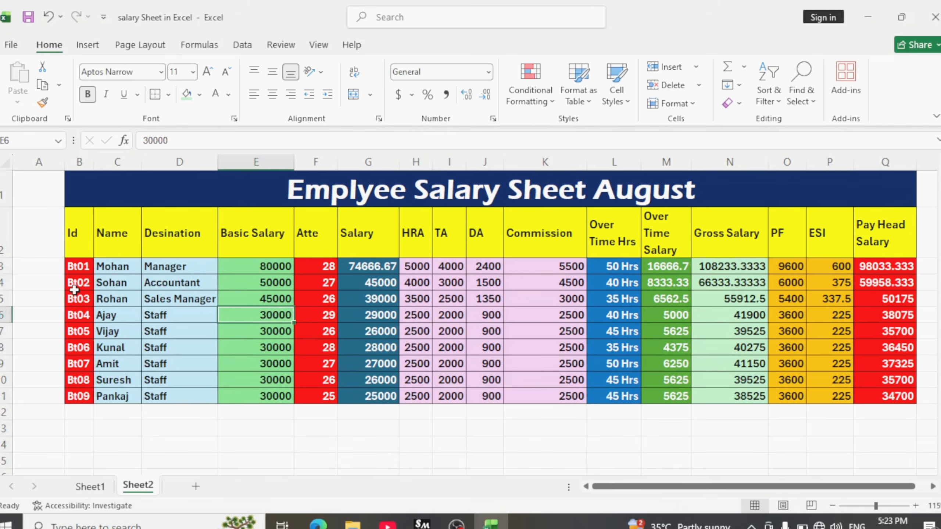
pyautogui.click(74, 266)
pyautogui.click(108, 267)
pyautogui.click(174, 267)
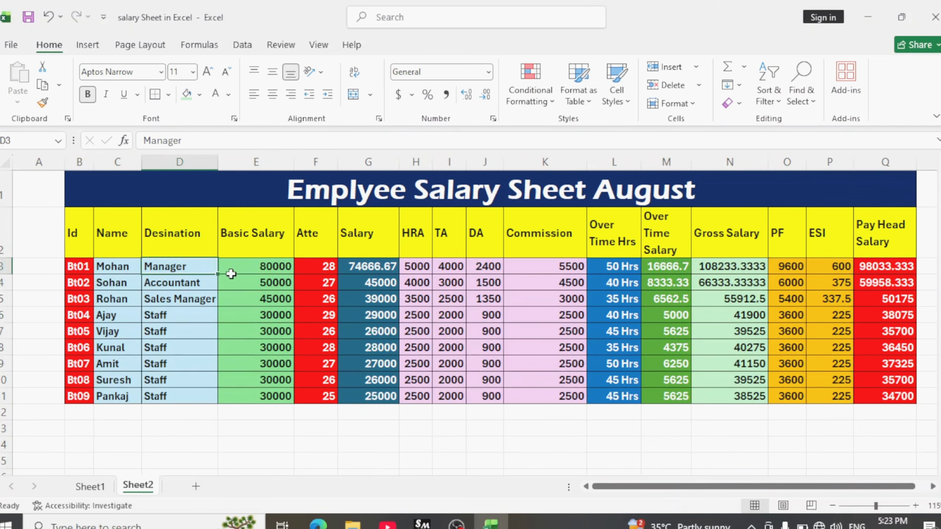
pyautogui.click(250, 274)
pyautogui.click(330, 235)
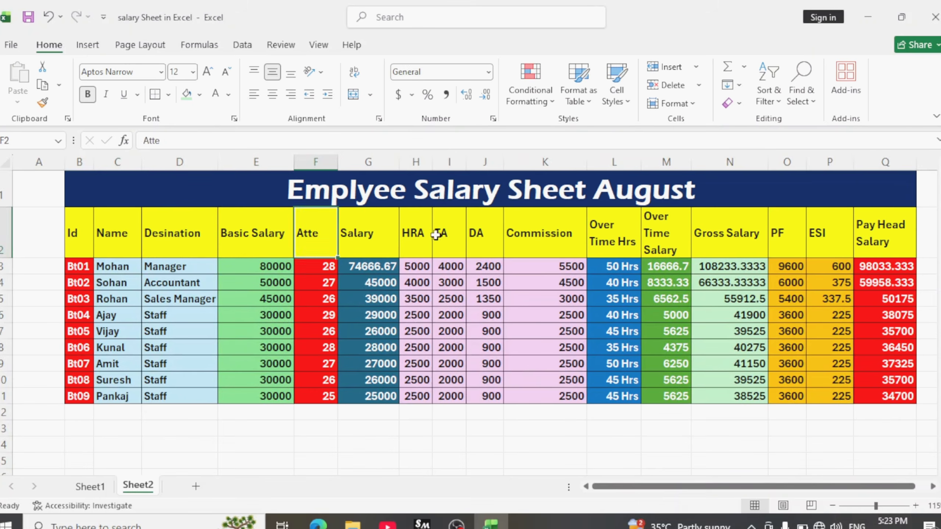
pyautogui.click(509, 238)
pyautogui.click(608, 233)
pyautogui.click(730, 227)
pyautogui.click(835, 224)
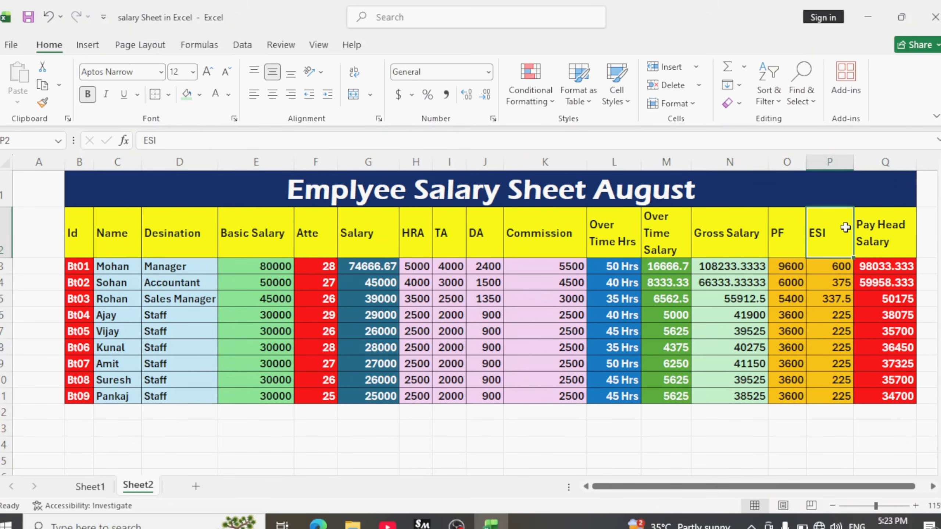
pyautogui.click(881, 228)
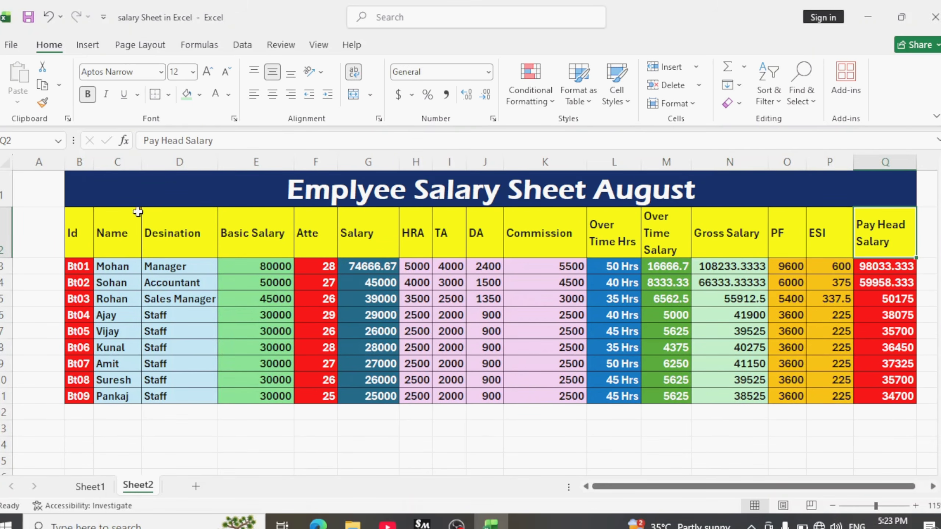
pyautogui.click(272, 238)
pyautogui.click(319, 239)
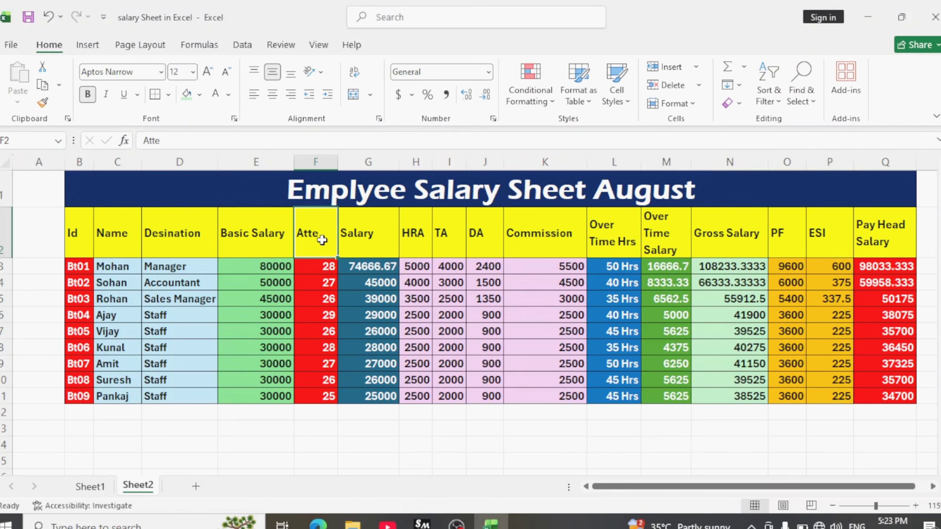
pyautogui.click(367, 239)
pyautogui.click(412, 238)
pyautogui.click(456, 239)
pyautogui.click(487, 240)
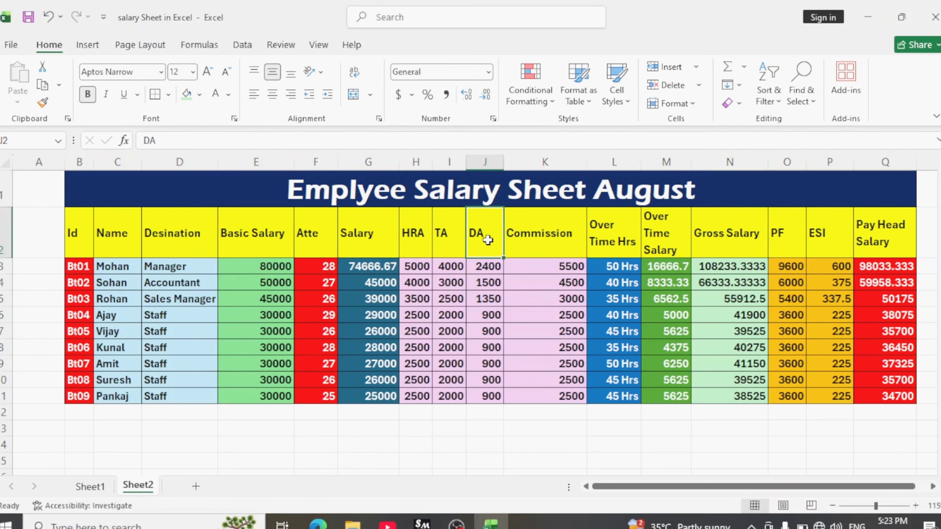
pyautogui.click(544, 244)
pyautogui.click(759, 238)
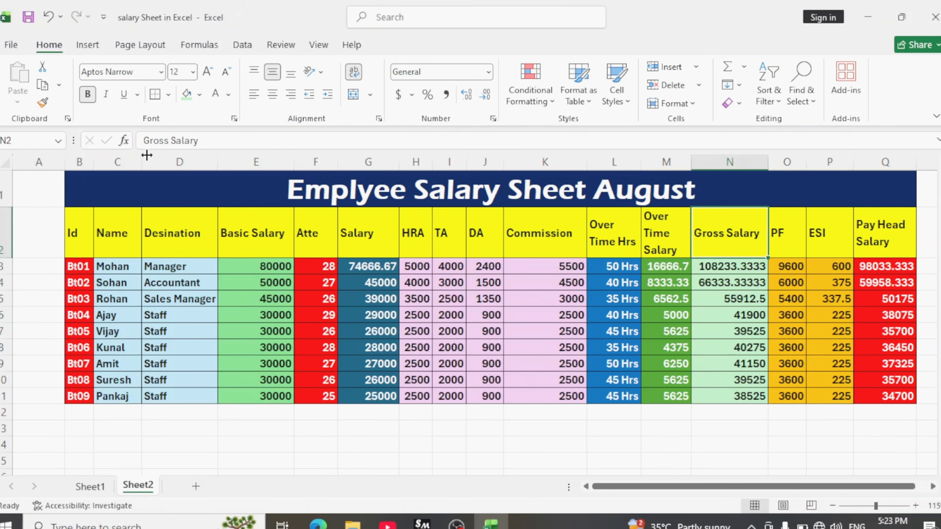
pyautogui.click(98, 182)
pyautogui.click(299, 256)
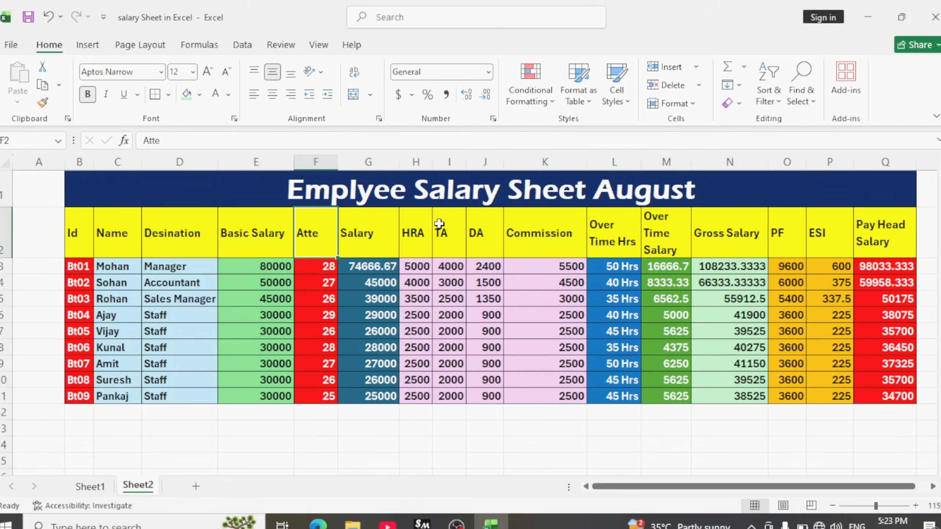
pyautogui.click(477, 232)
pyautogui.click(515, 235)
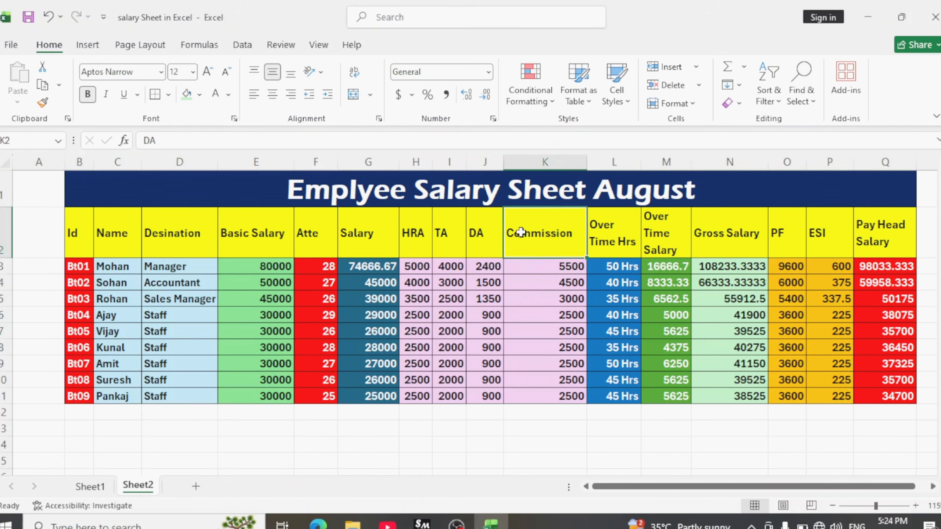